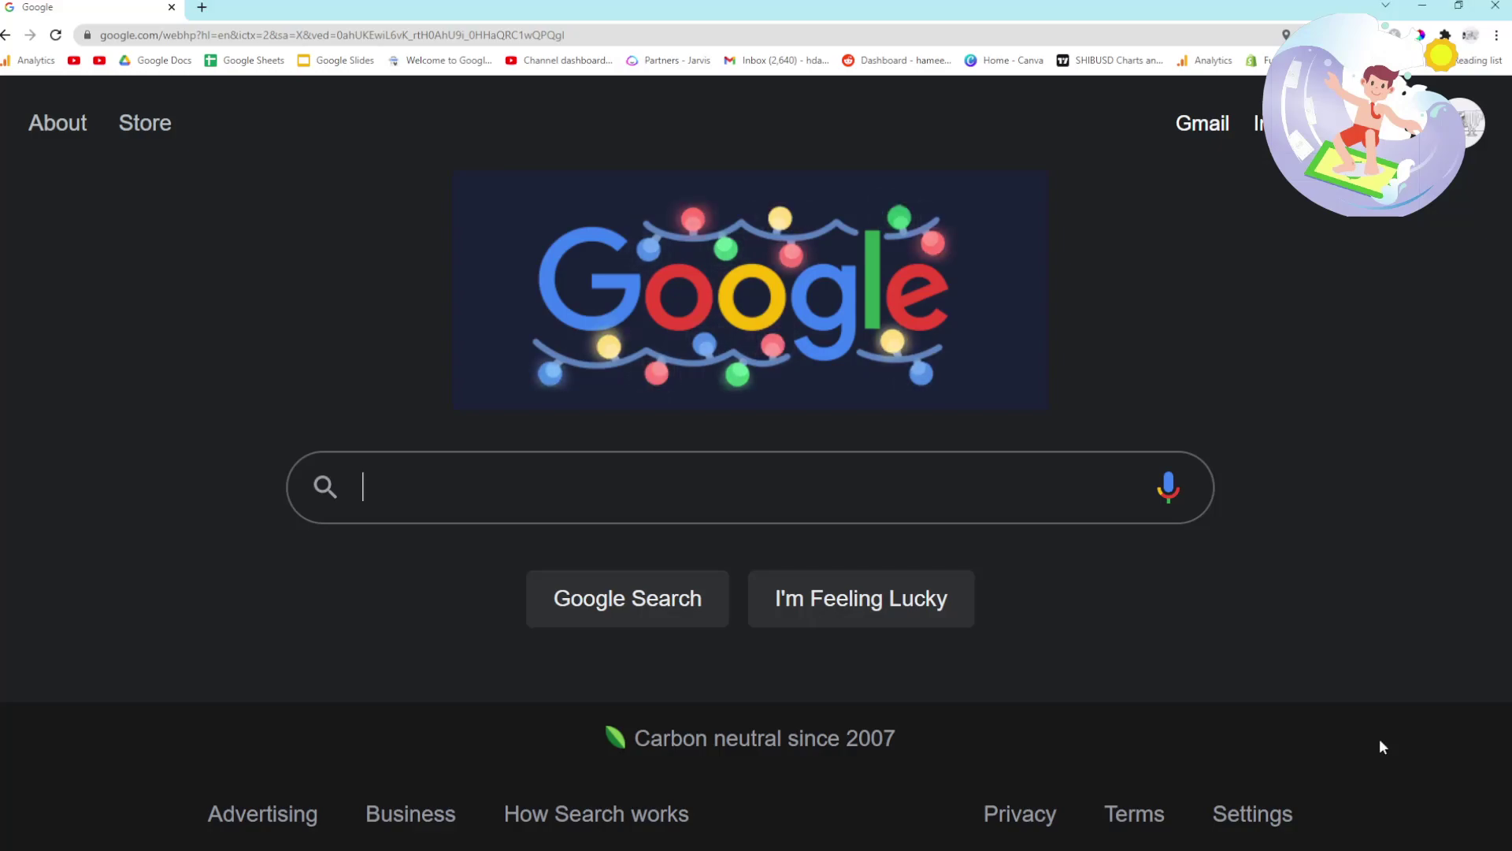
Search Google for "site:redbubble.com inurl:by-streamsurfer" to list the shop's indexed pages.
type("site:")
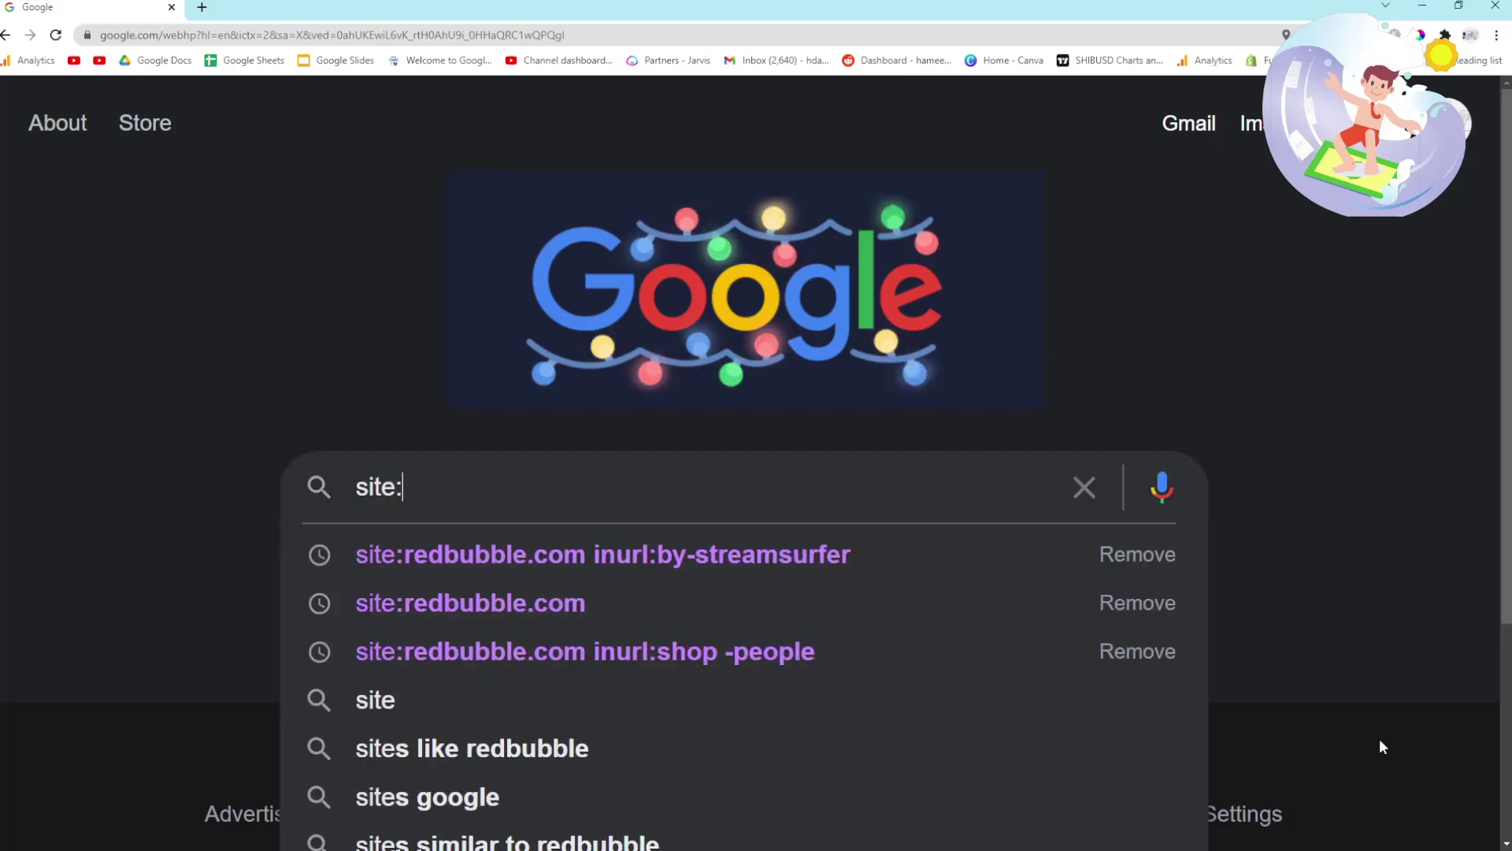
key("Down")
key("Return")
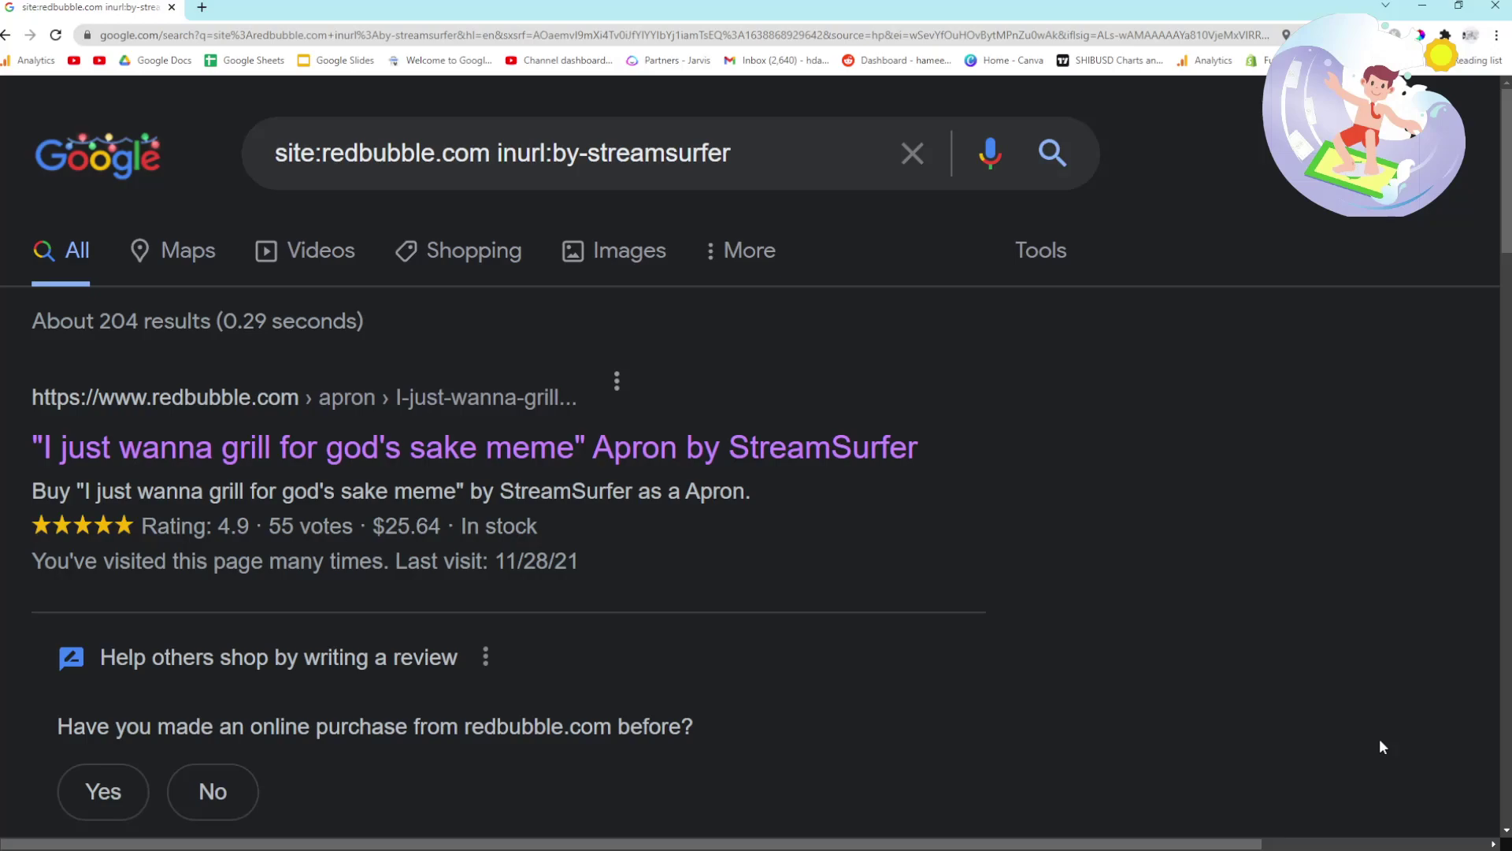
Examine the shop name in the query, the indexed result count and the listings on the first results page.
double_click(678, 152)
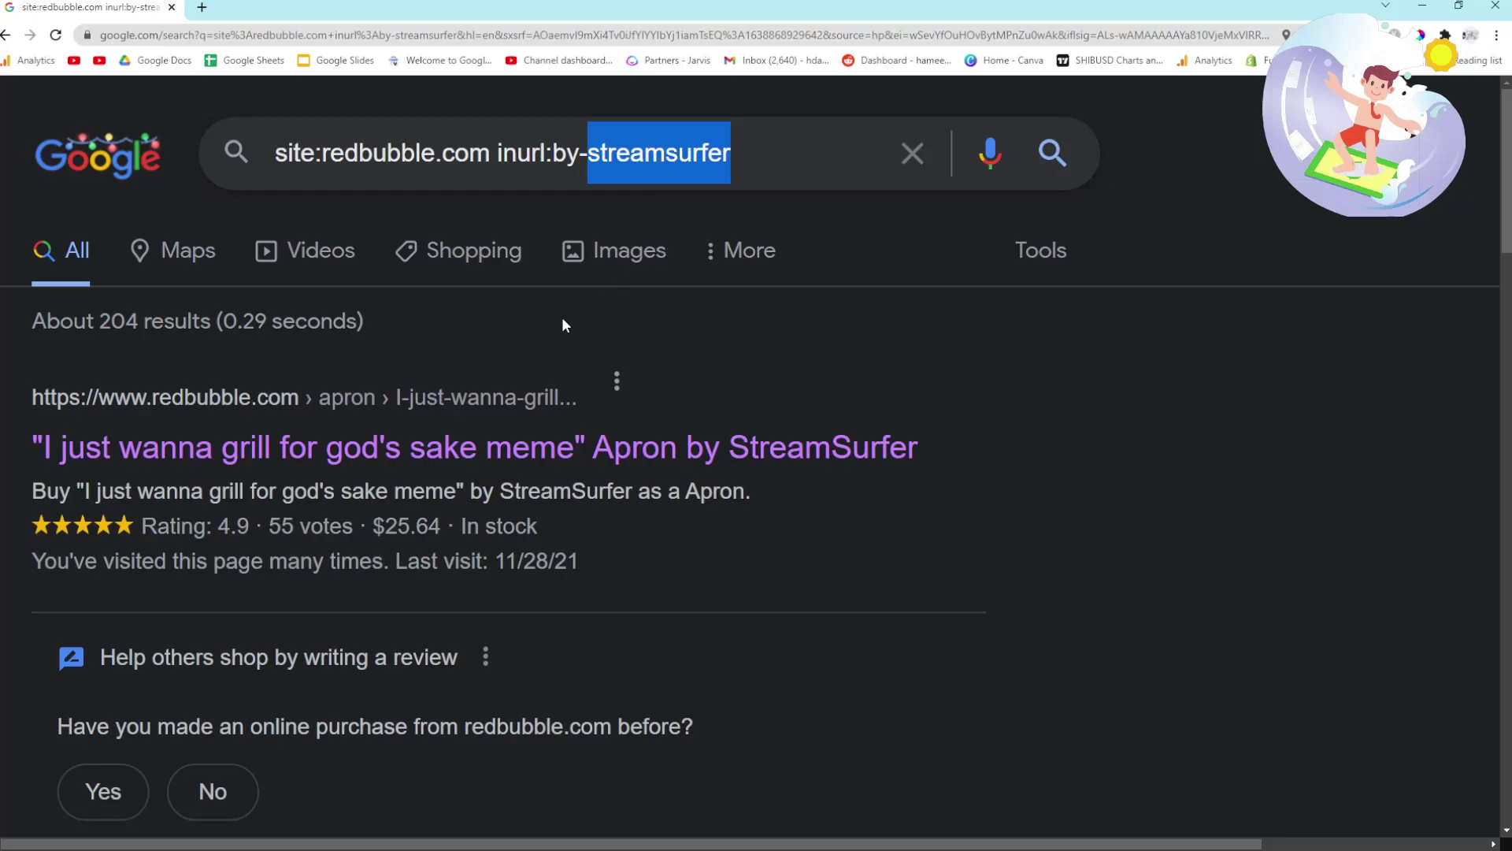
scroll(561, 316, "down", 1)
scroll(531, 323, "up", 1)
left_click_drag(412, 327, 35, 314)
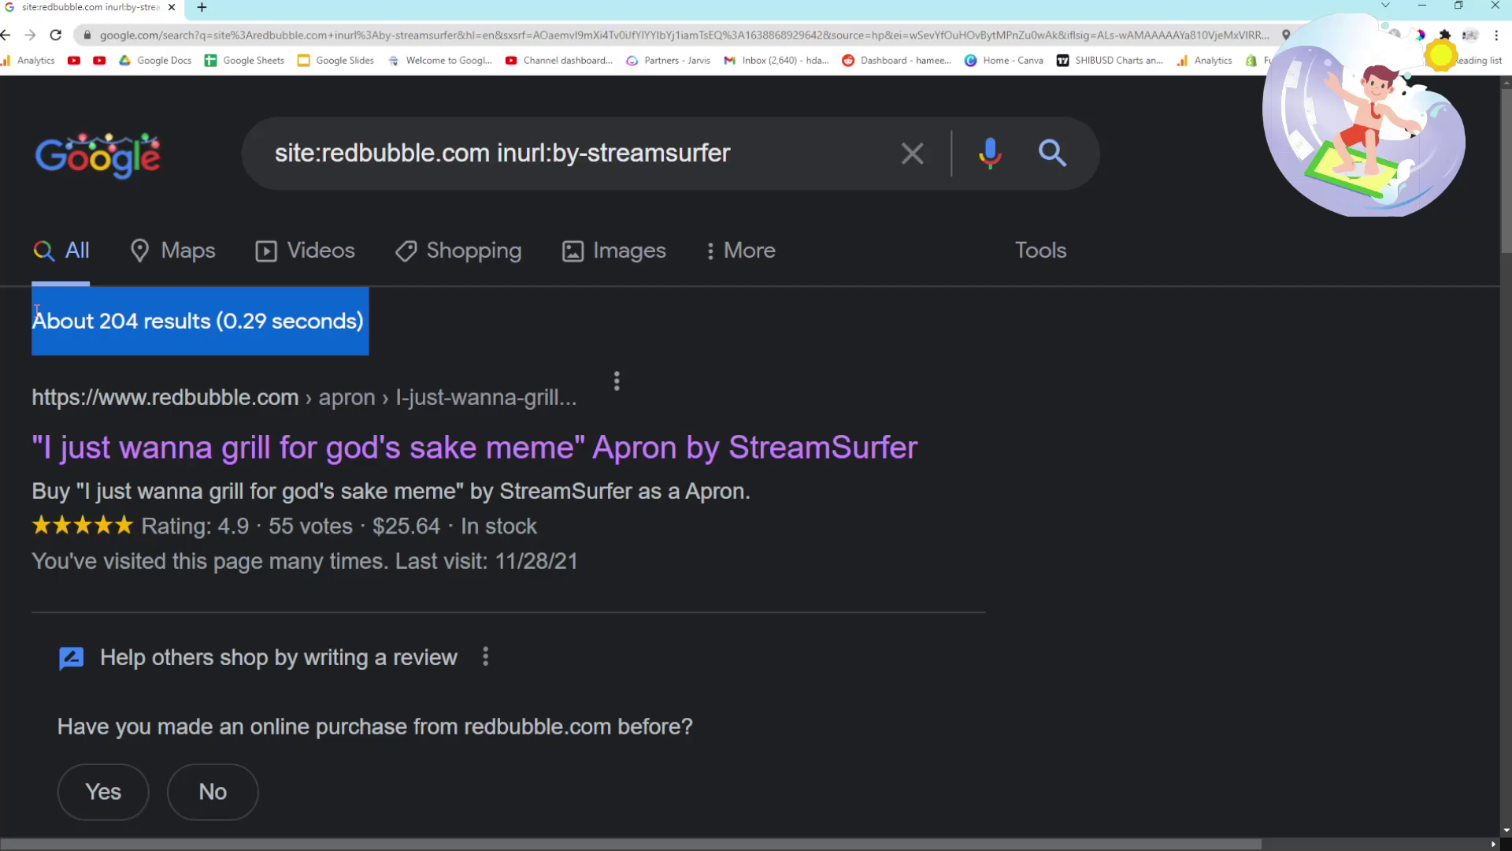
left_click(38, 325)
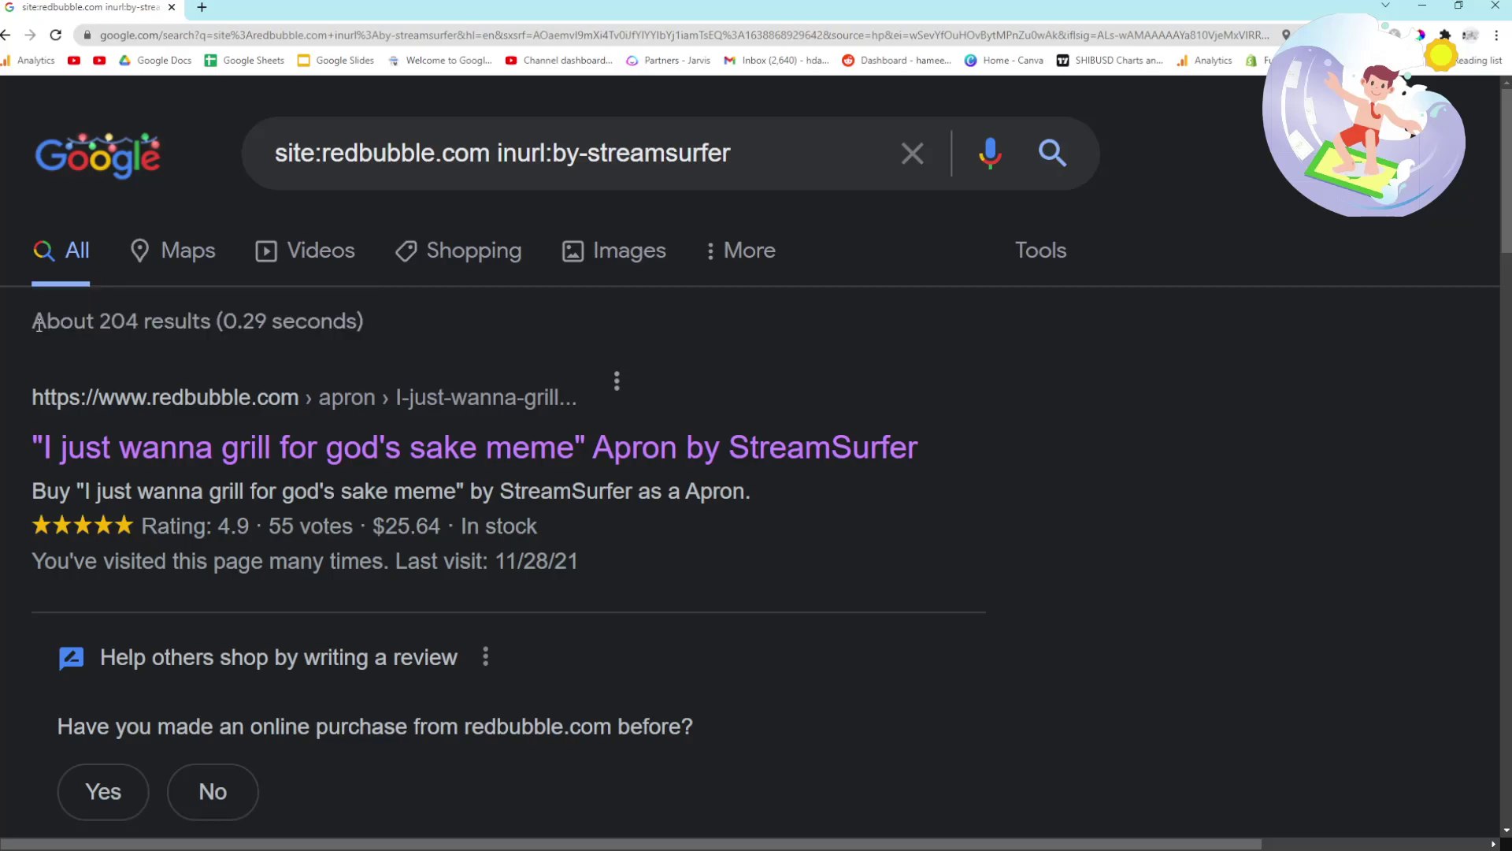
scroll(39, 325, "down", 12)
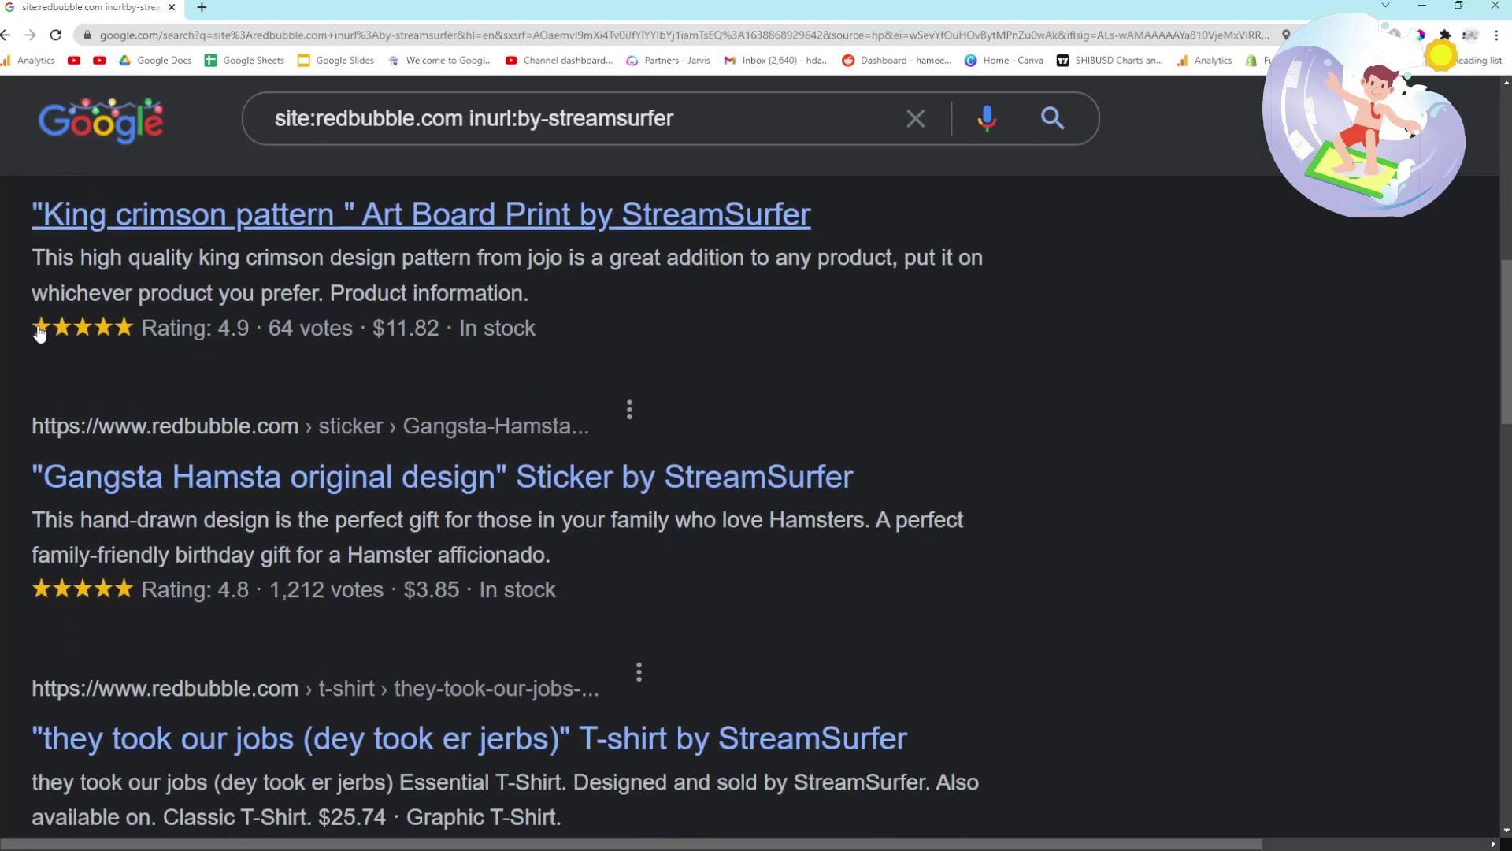
scroll(40, 332, "down", 15)
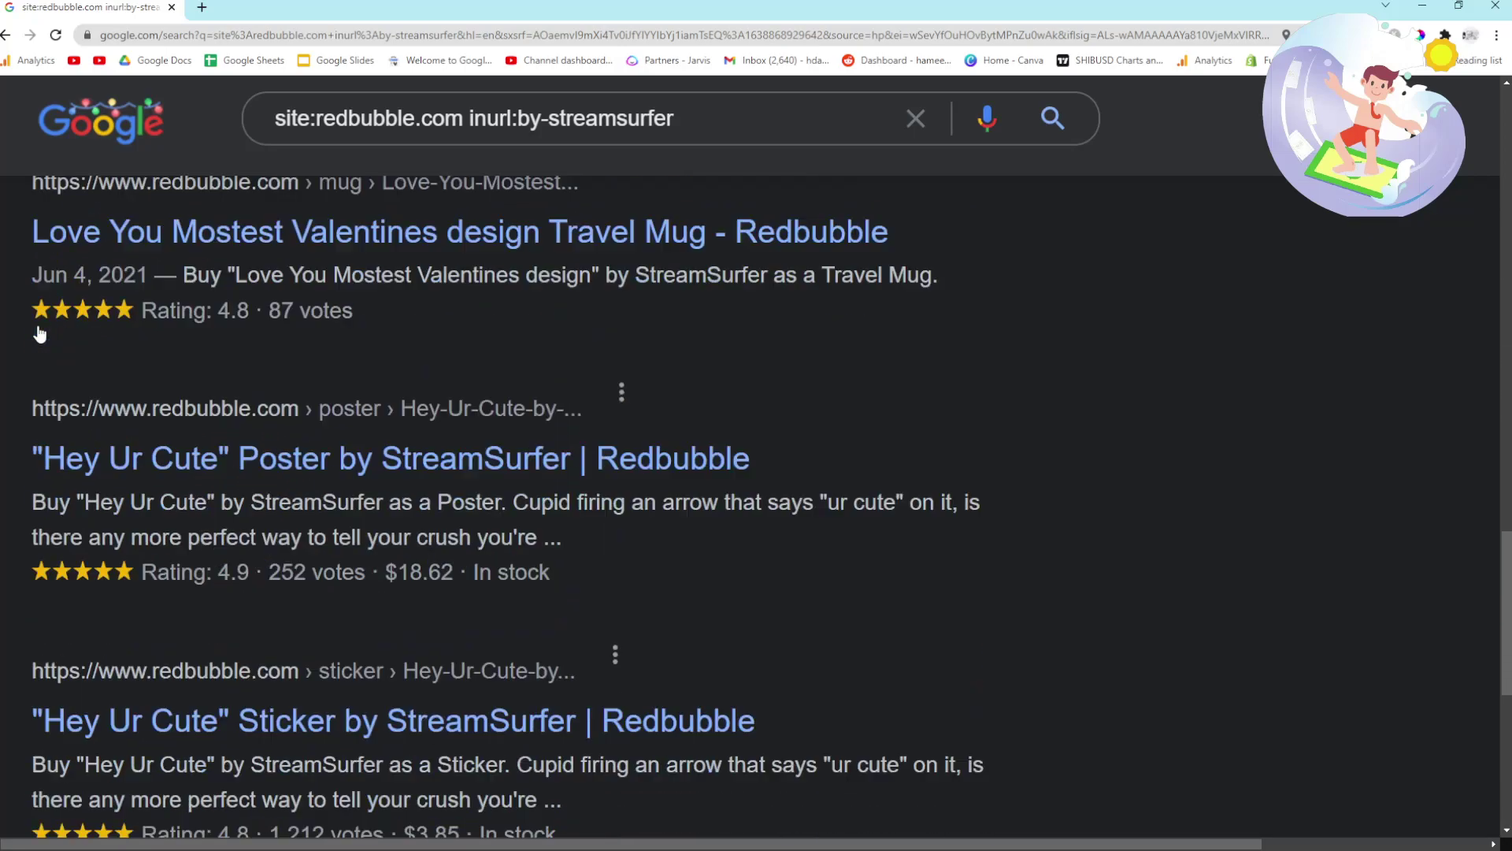
scroll(39, 332, "down", 4)
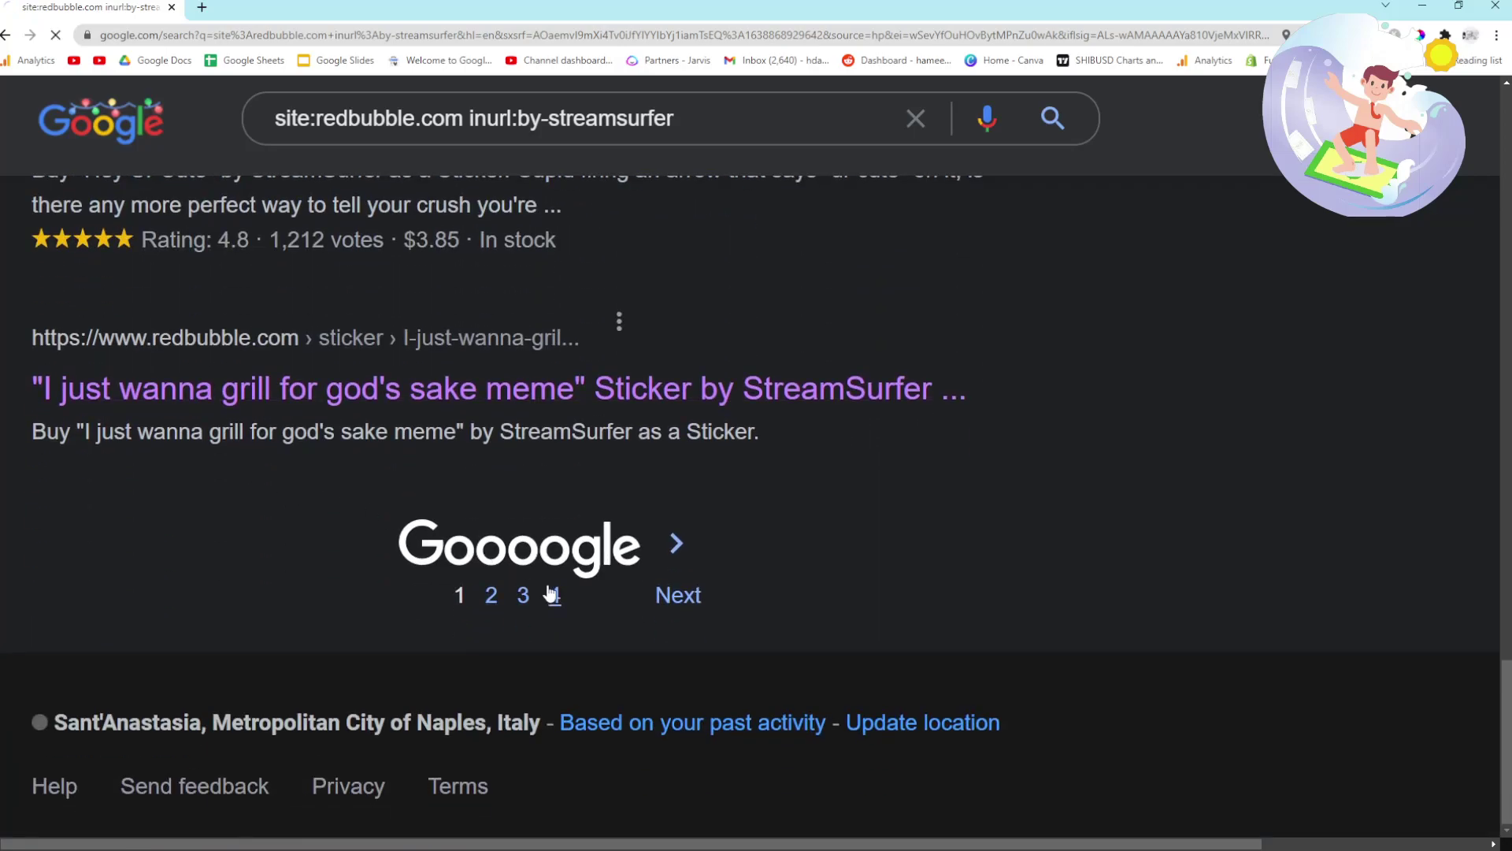
Check page 4 of the search results, return to the first page and review its StreamSurfer product listings.
left_click(547, 592)
left_click(73, 244)
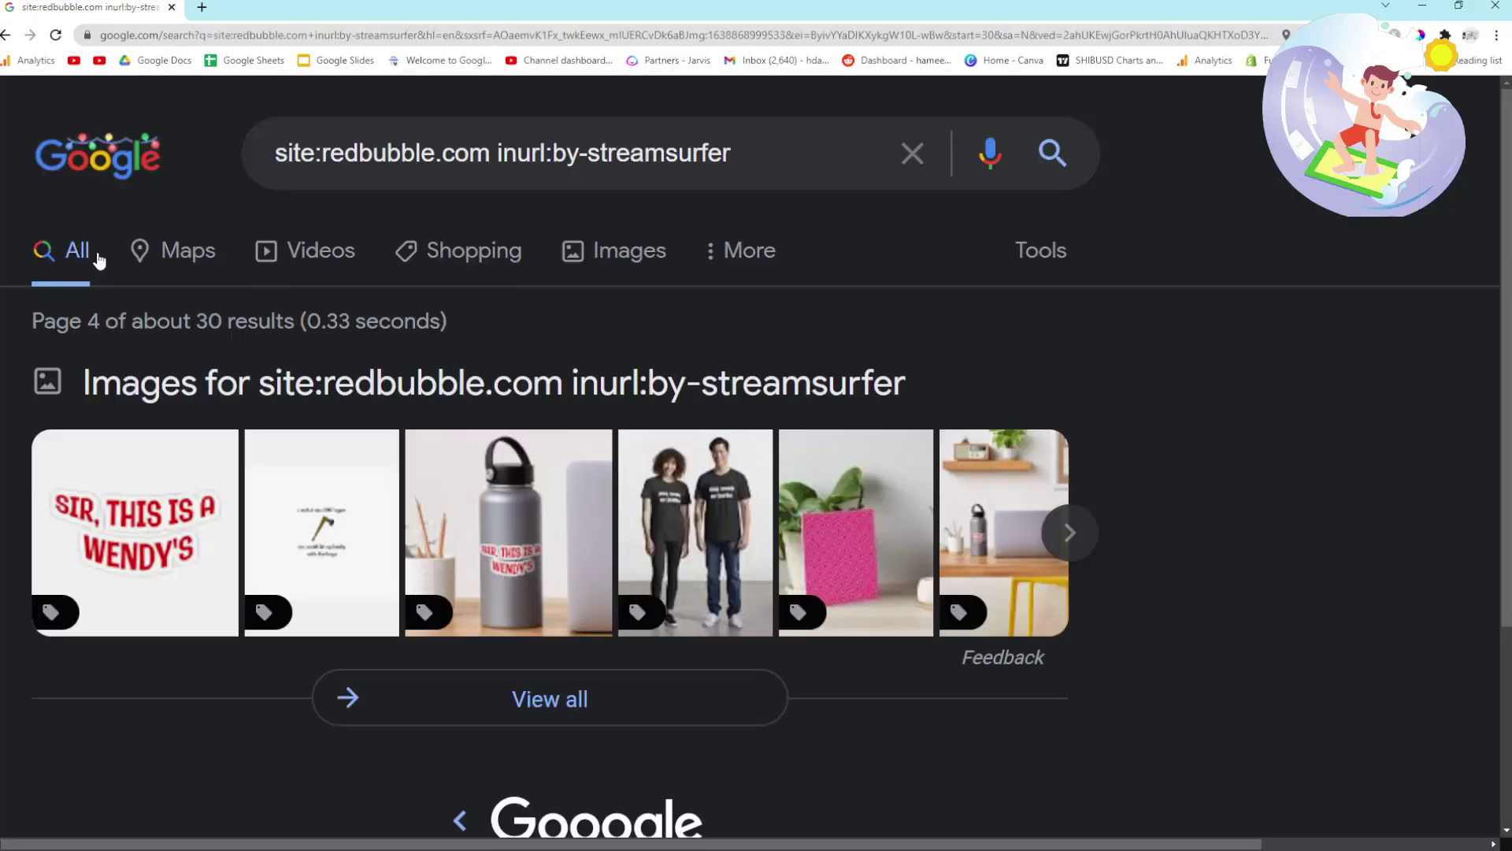
scroll(315, 394, "down", 3)
left_click(549, 581)
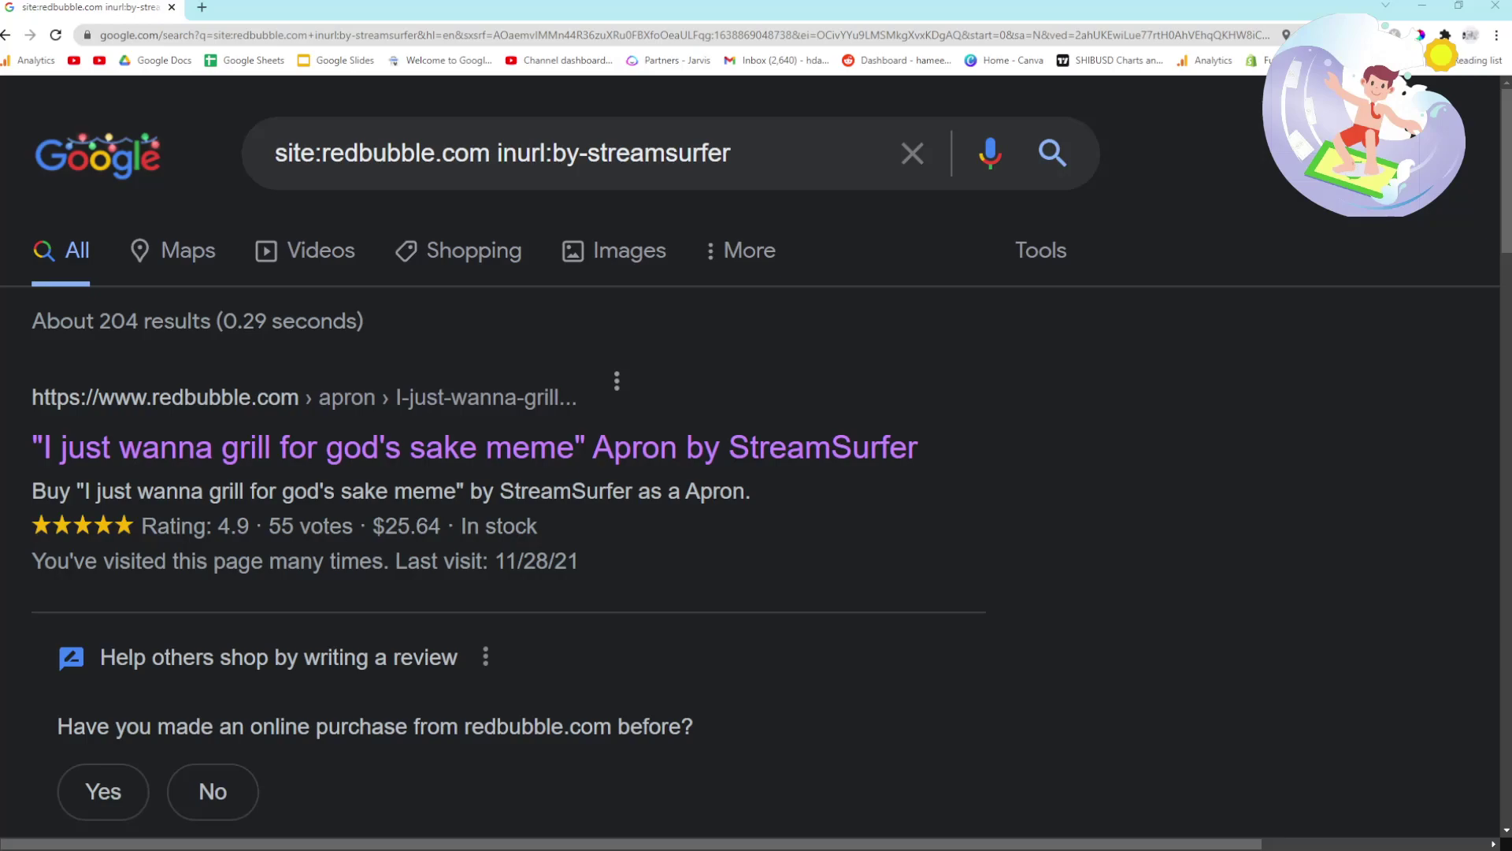
scroll(221, 528, "down", 4)
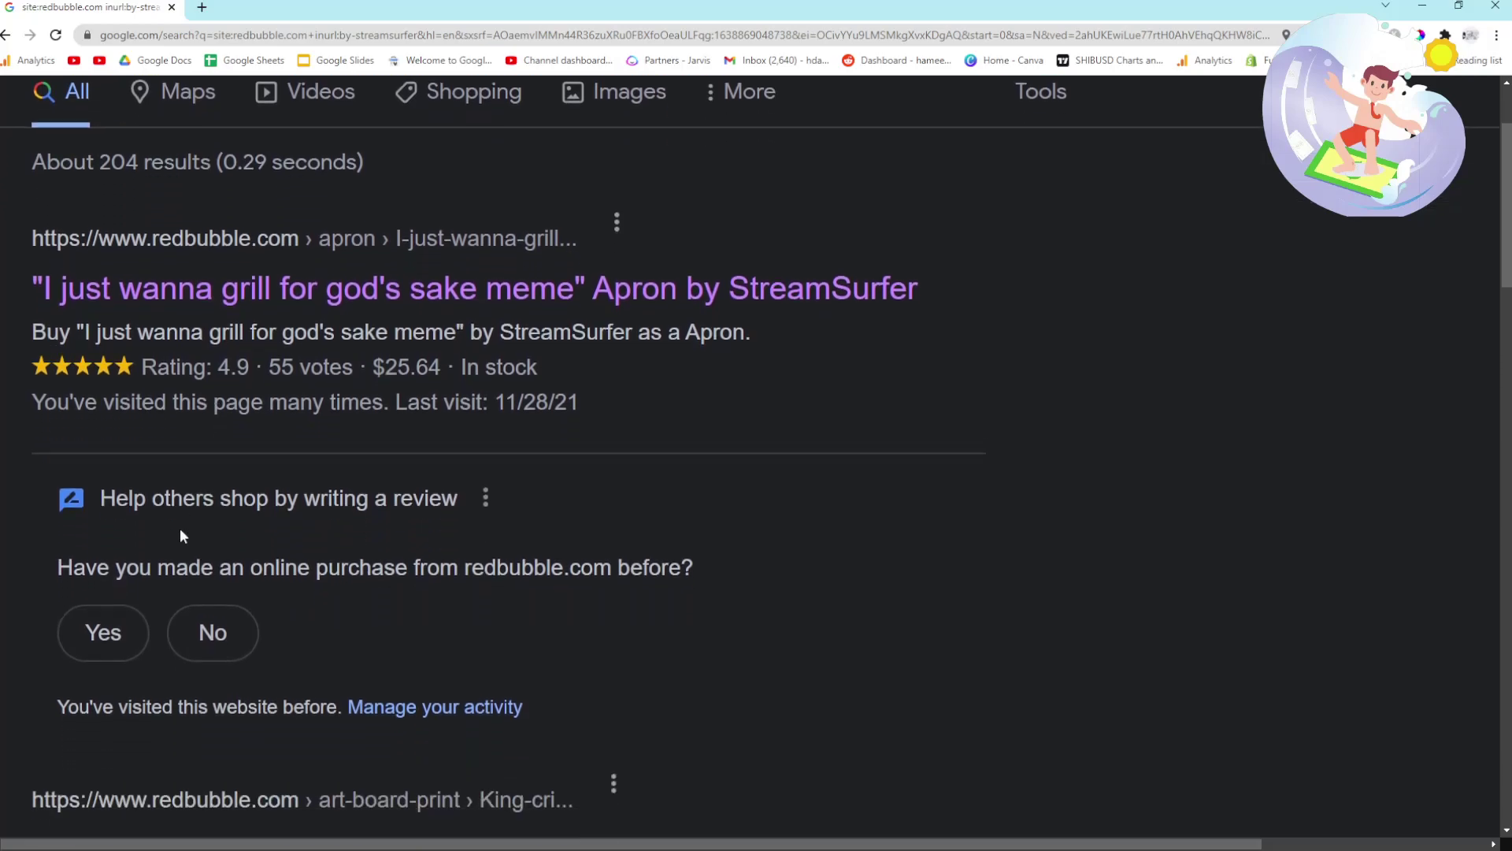
scroll(145, 521, "down", 6)
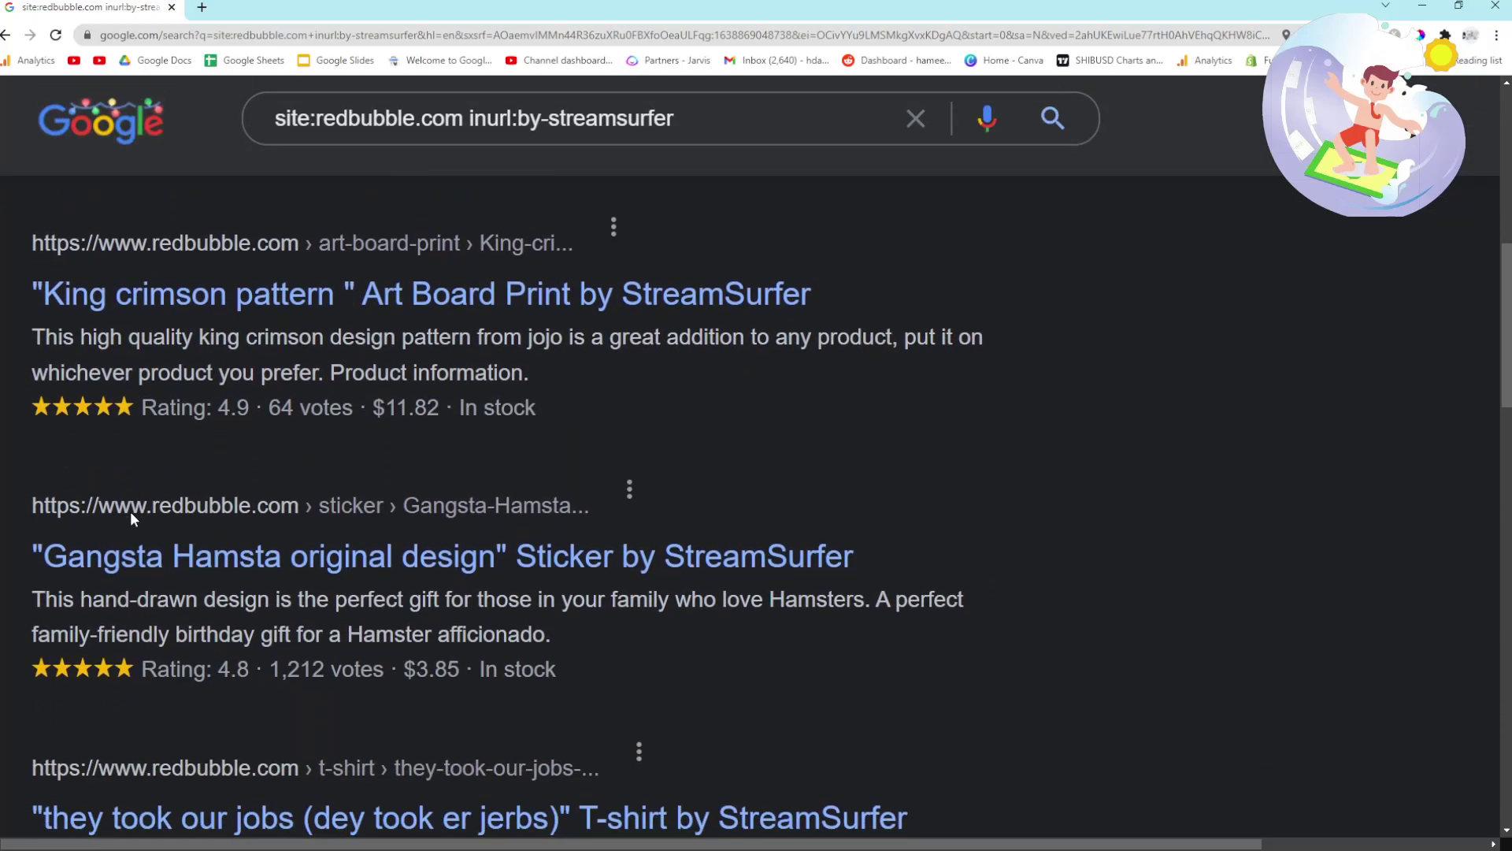
scroll(126, 514, "up", 8)
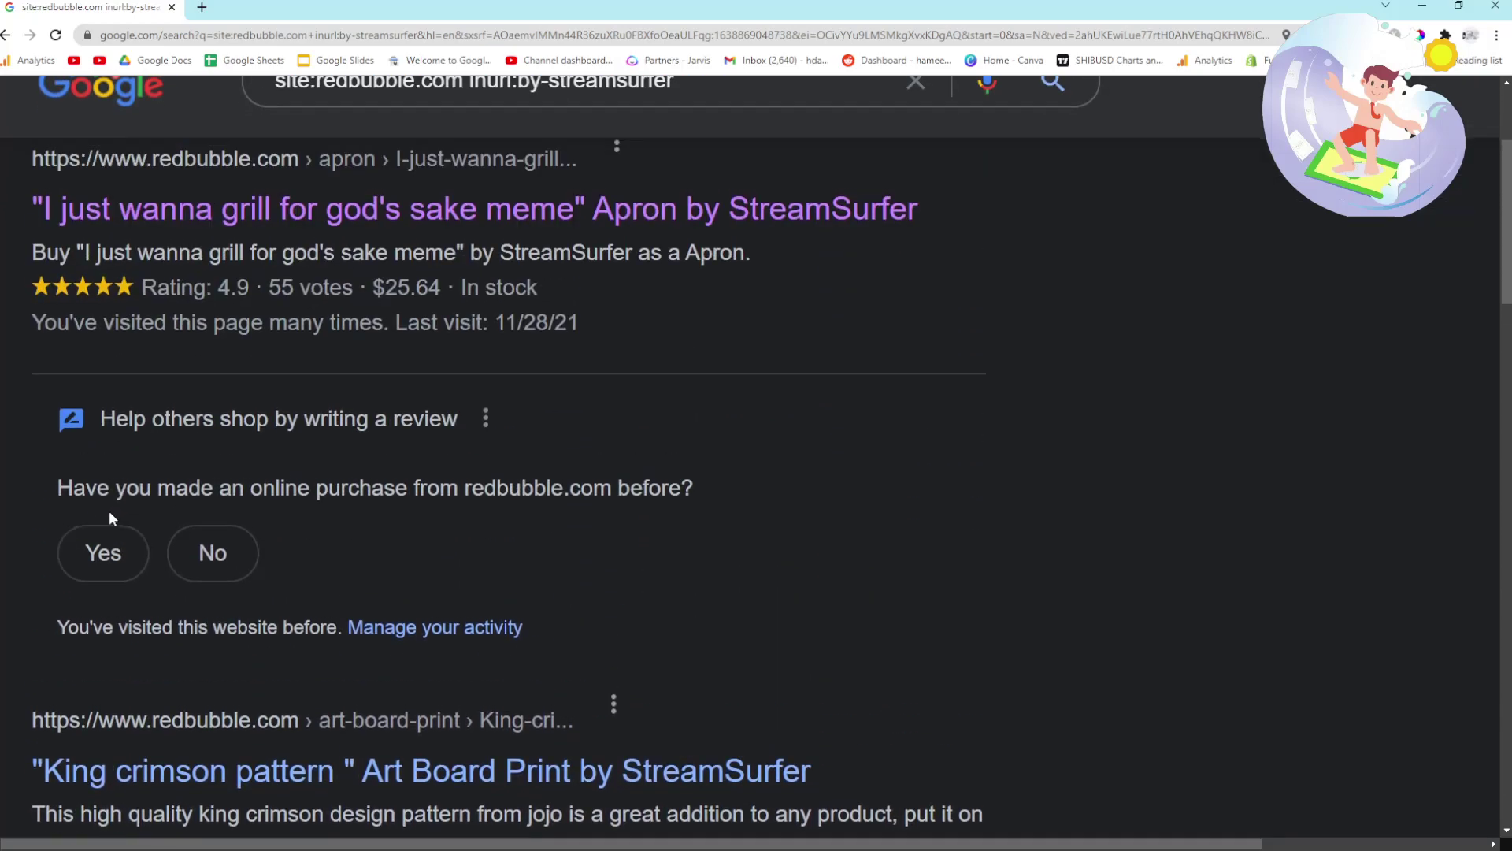
scroll(110, 516, "down", 1)
scroll(110, 516, "down", 4)
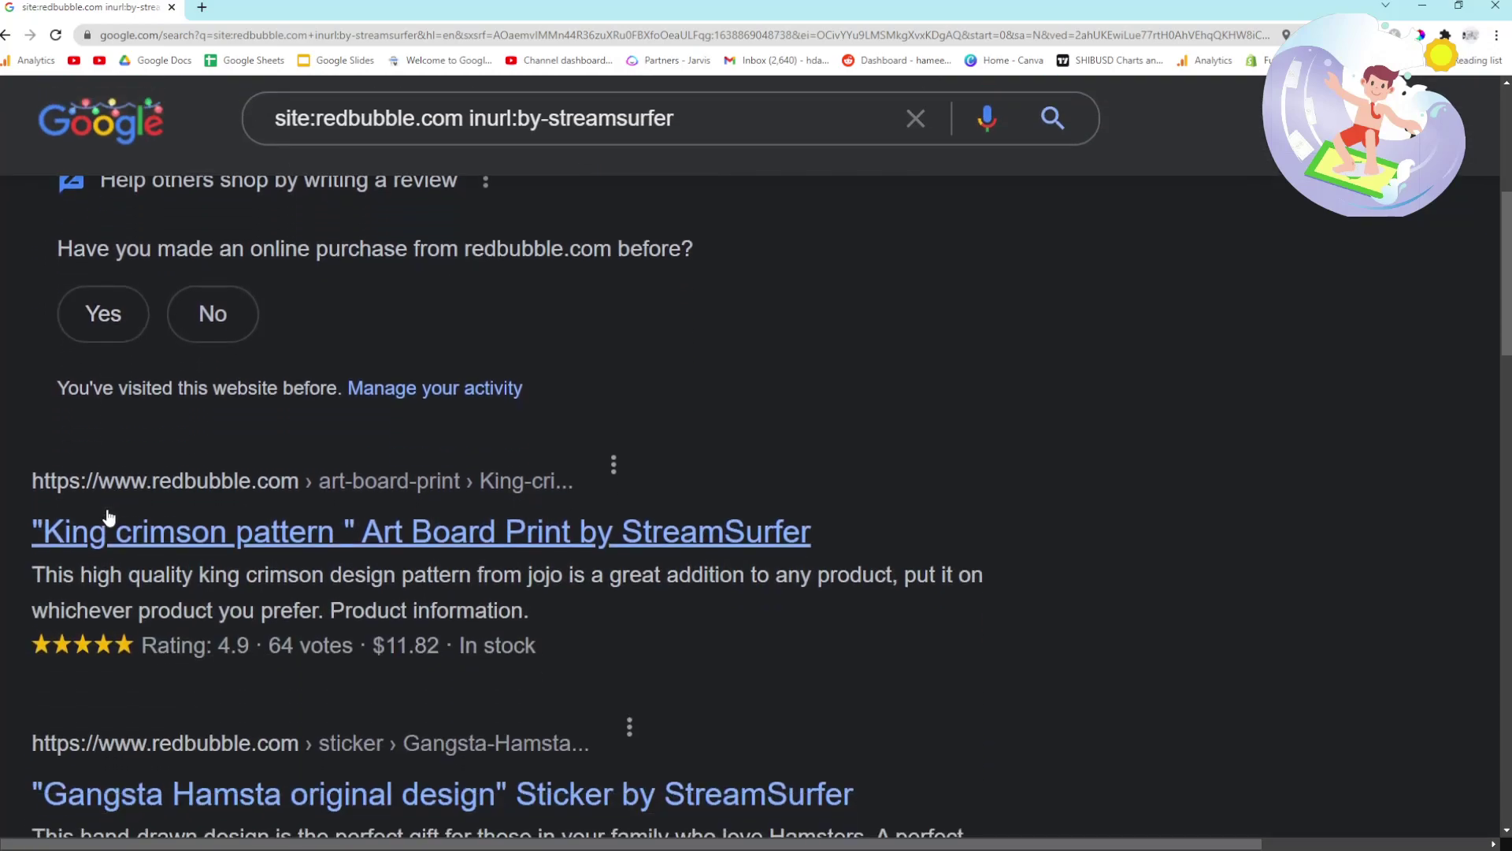
Open google.com in a new tab and search for "ahrefs".
left_click(202, 8)
type("google.com")
key("Return")
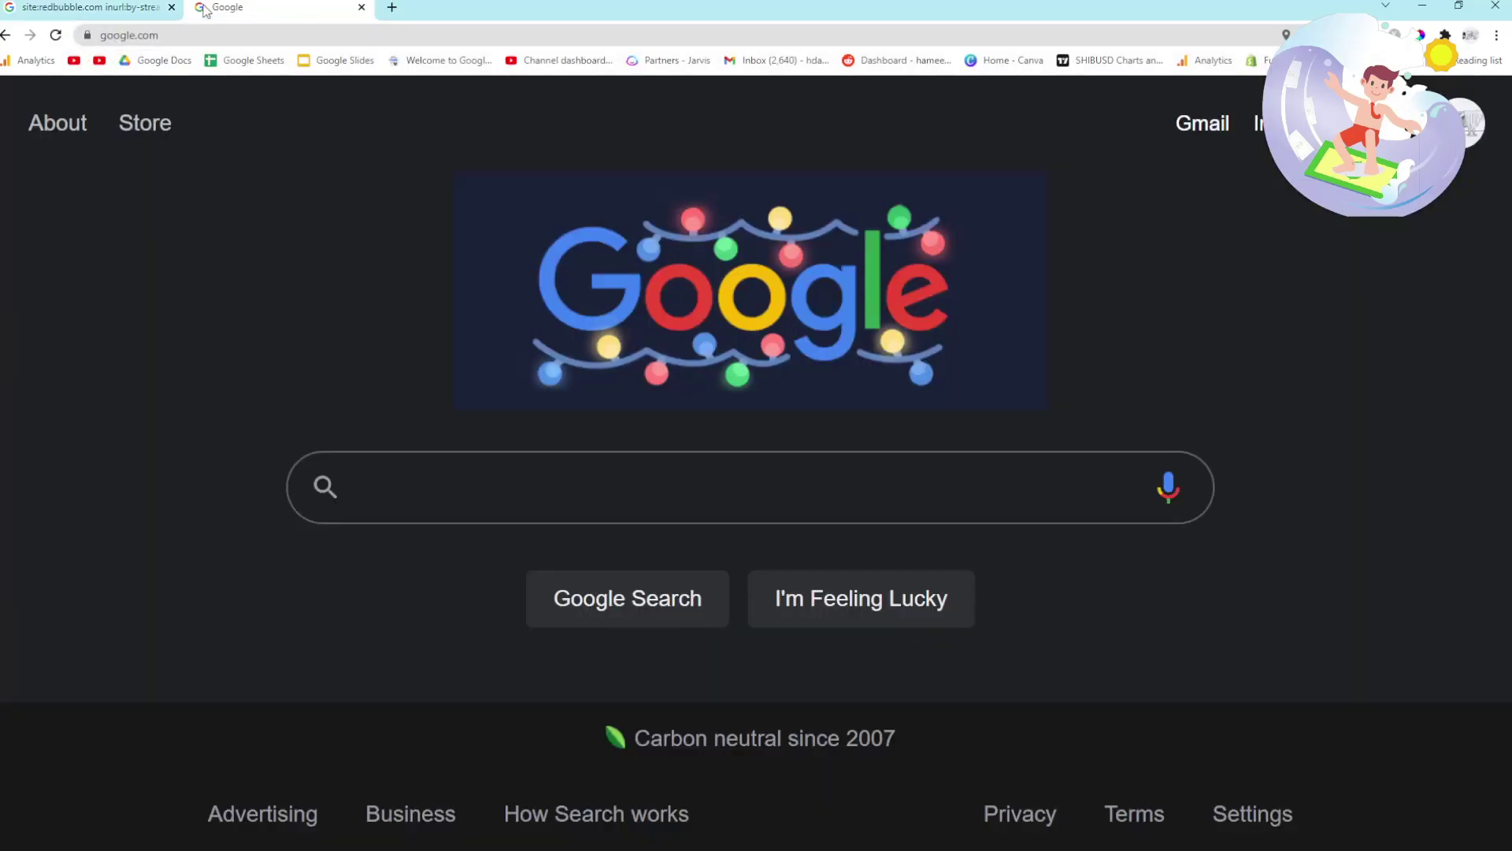
type("ahrefs")
key("Return")
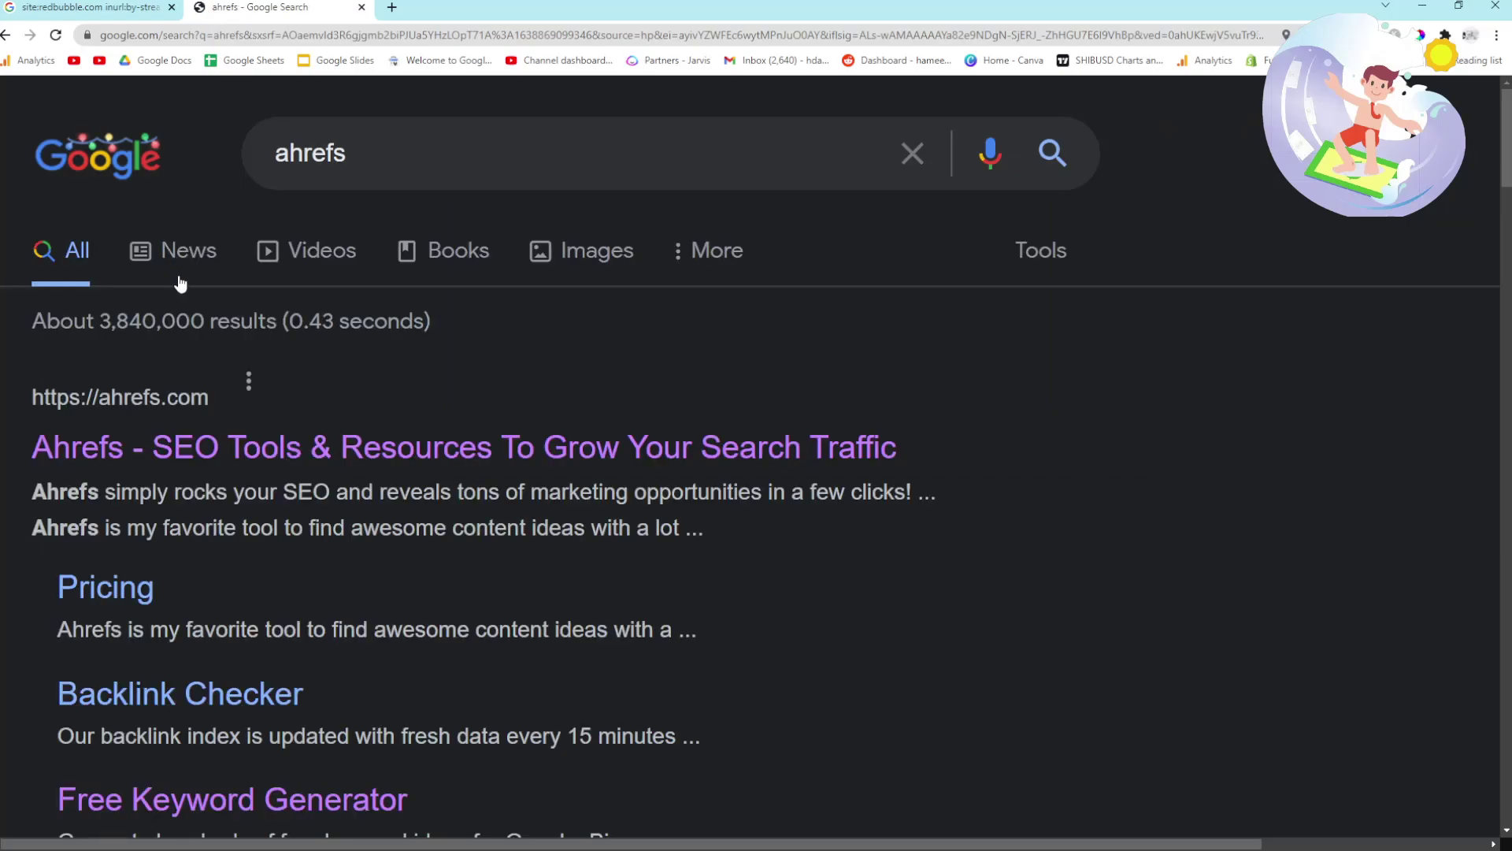
Search for "ahrefs keyword generator" and open the Free Keyword Generator page to view its keyword search form.
left_click(411, 167)
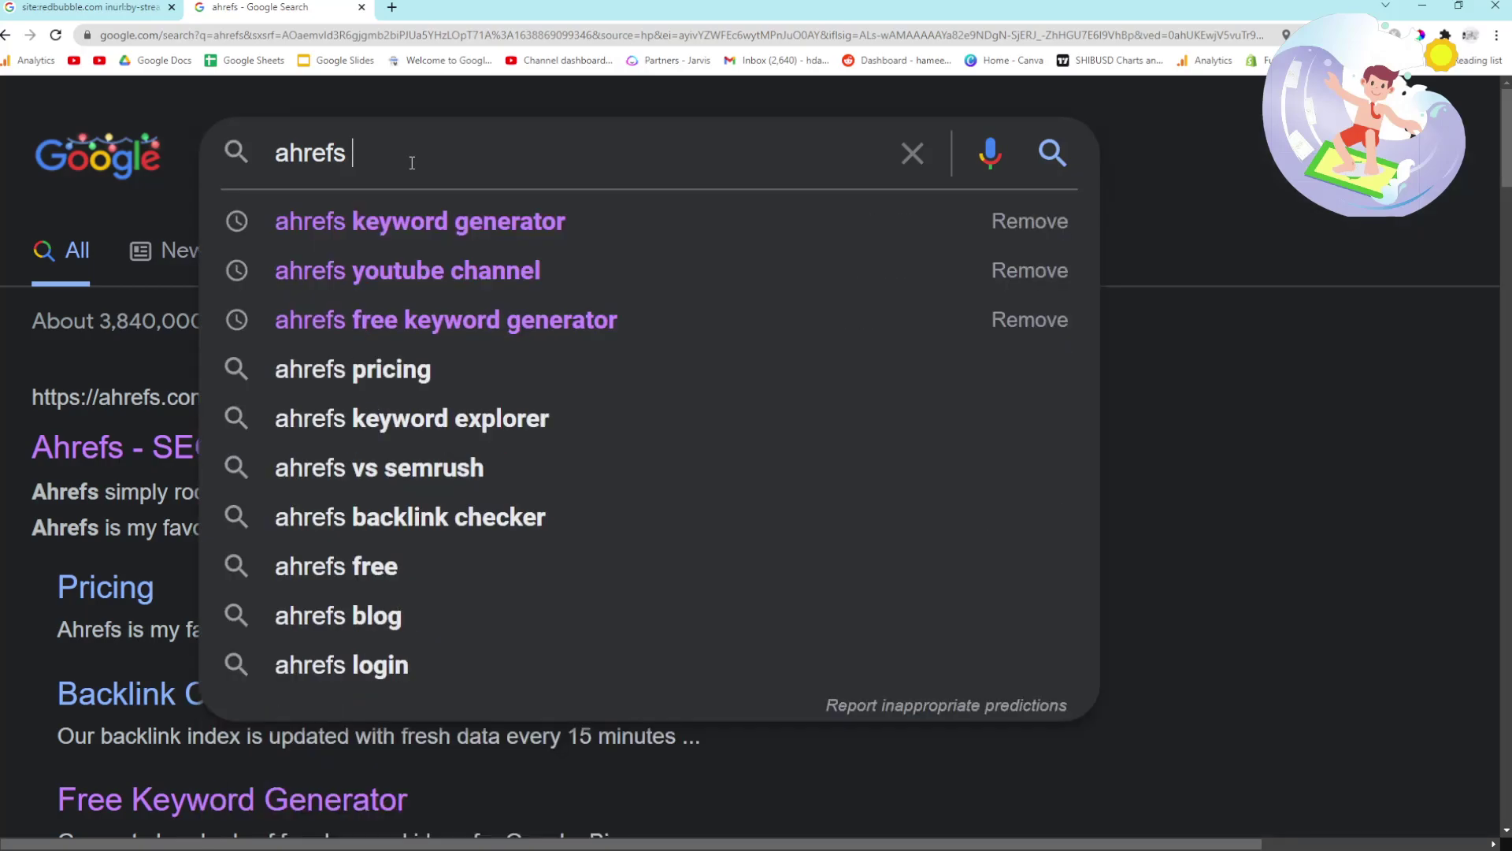
type("keyword generator")
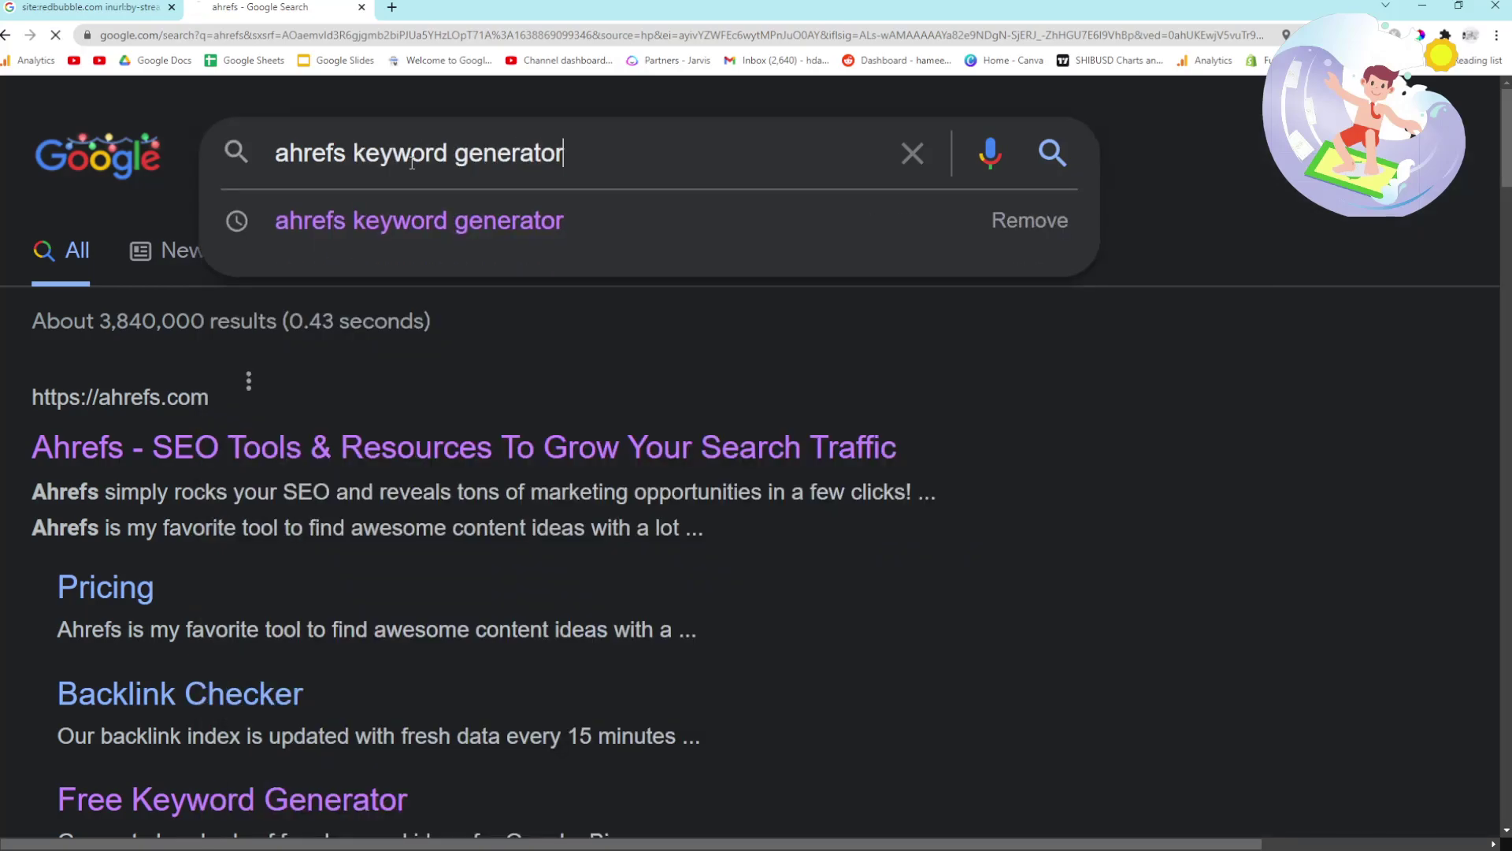
key("Return")
left_click(265, 455)
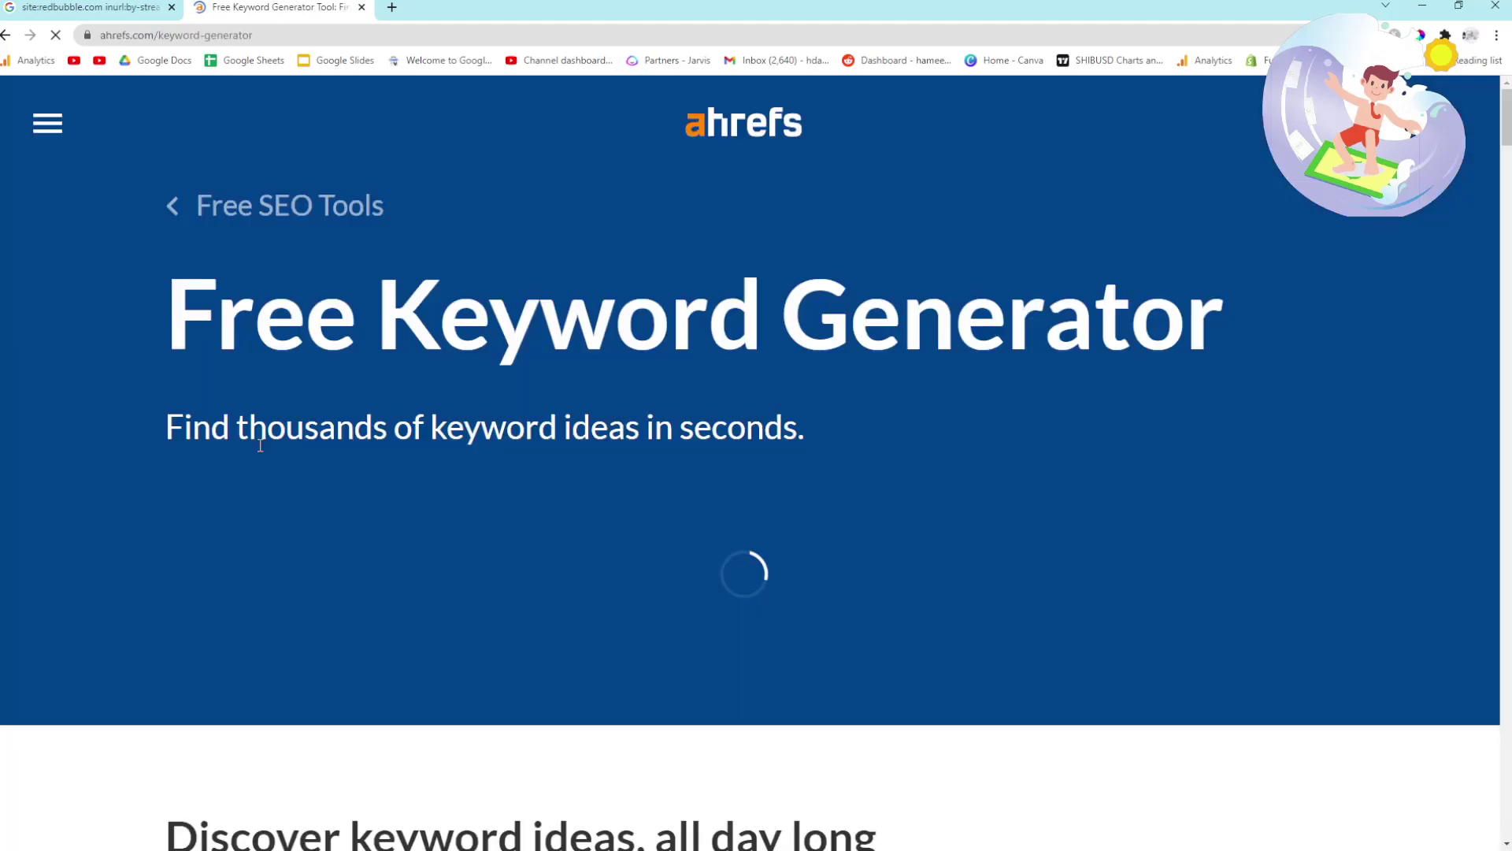
scroll(344, 544, "down", 4)
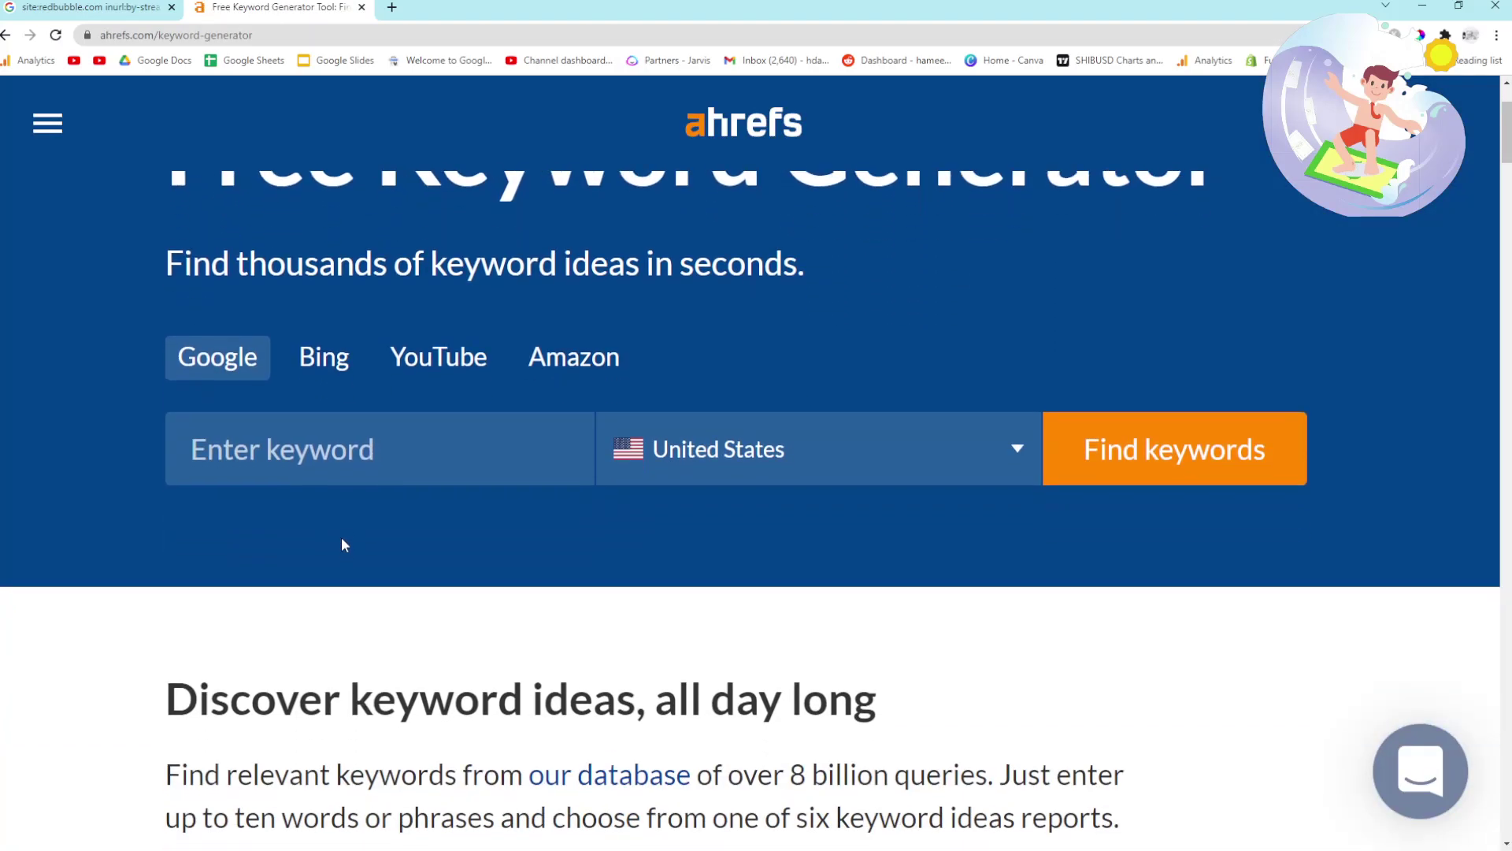
scroll(341, 535, "up", 2)
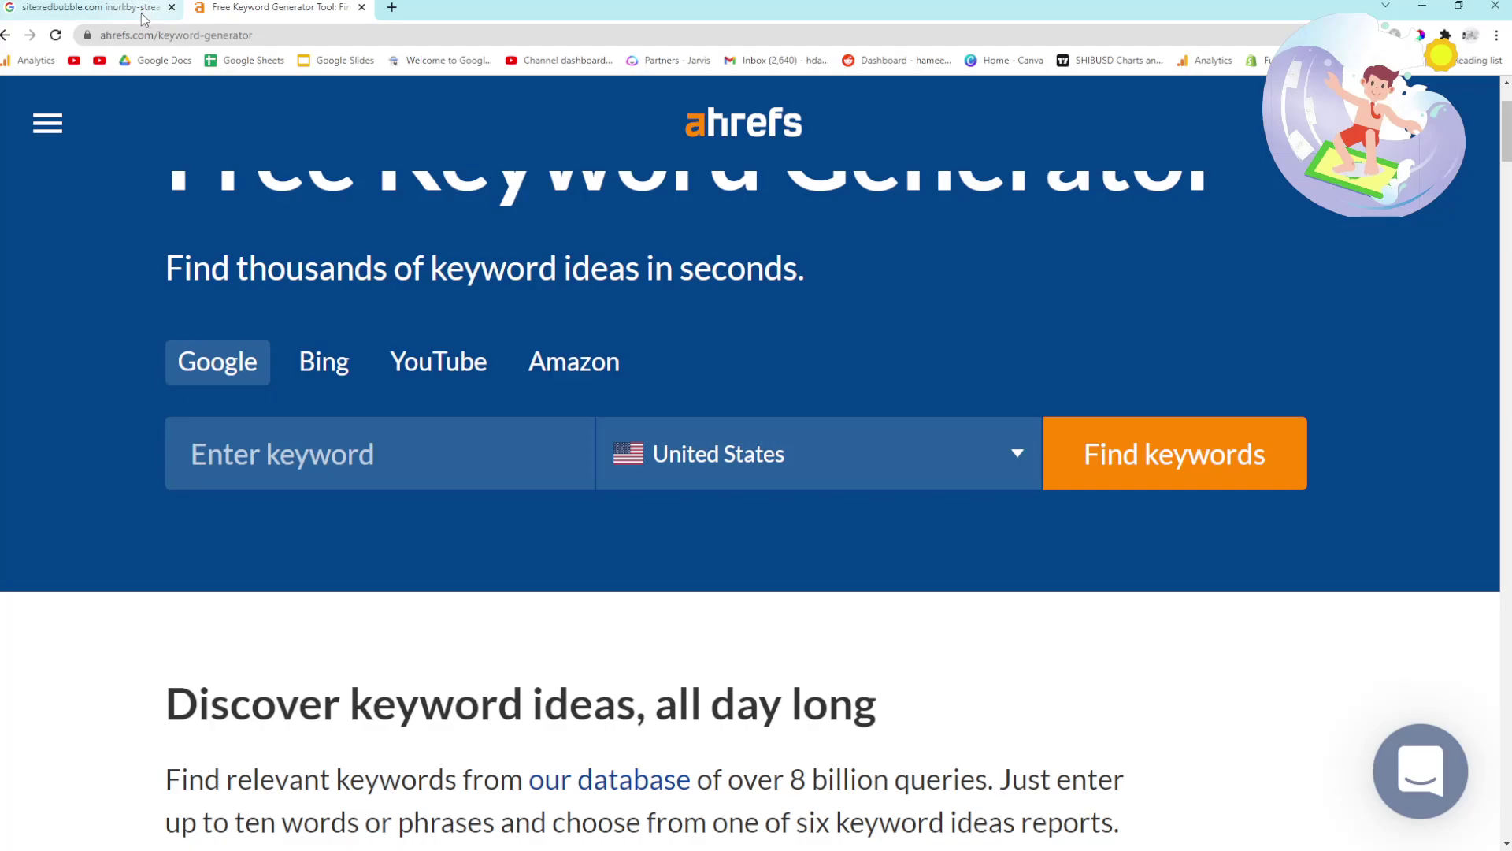
scroll(635, 431, "up", 1)
scroll(635, 431, "up", 2)
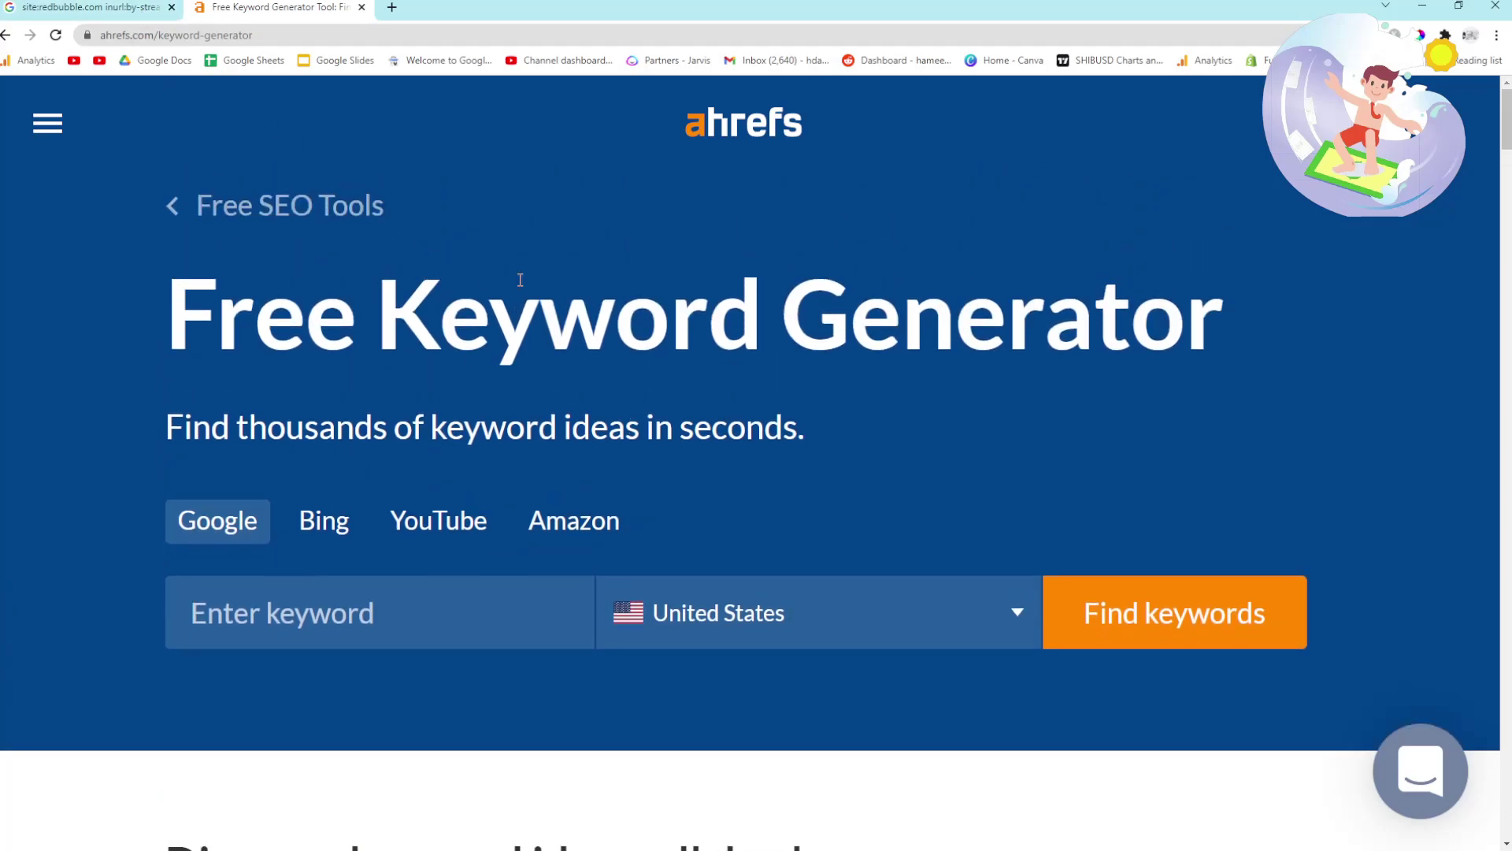
scroll(527, 283, "down", 3)
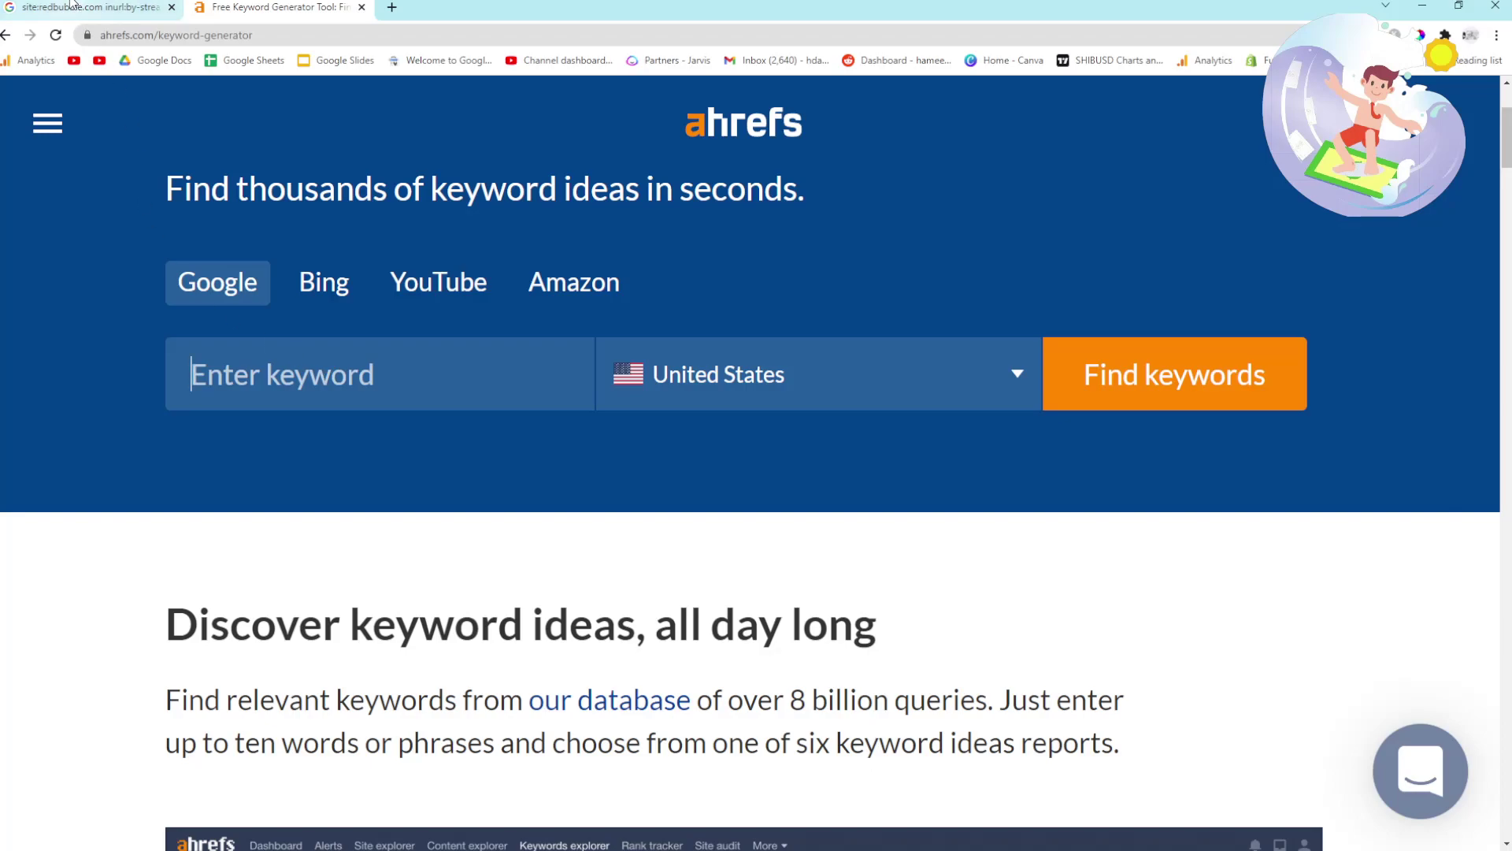
Switch to Ahrefs Site Explorer and filter redbubble.com's organic keywords to URLs containing "by-streamsurfer".
left_click(73, 4)
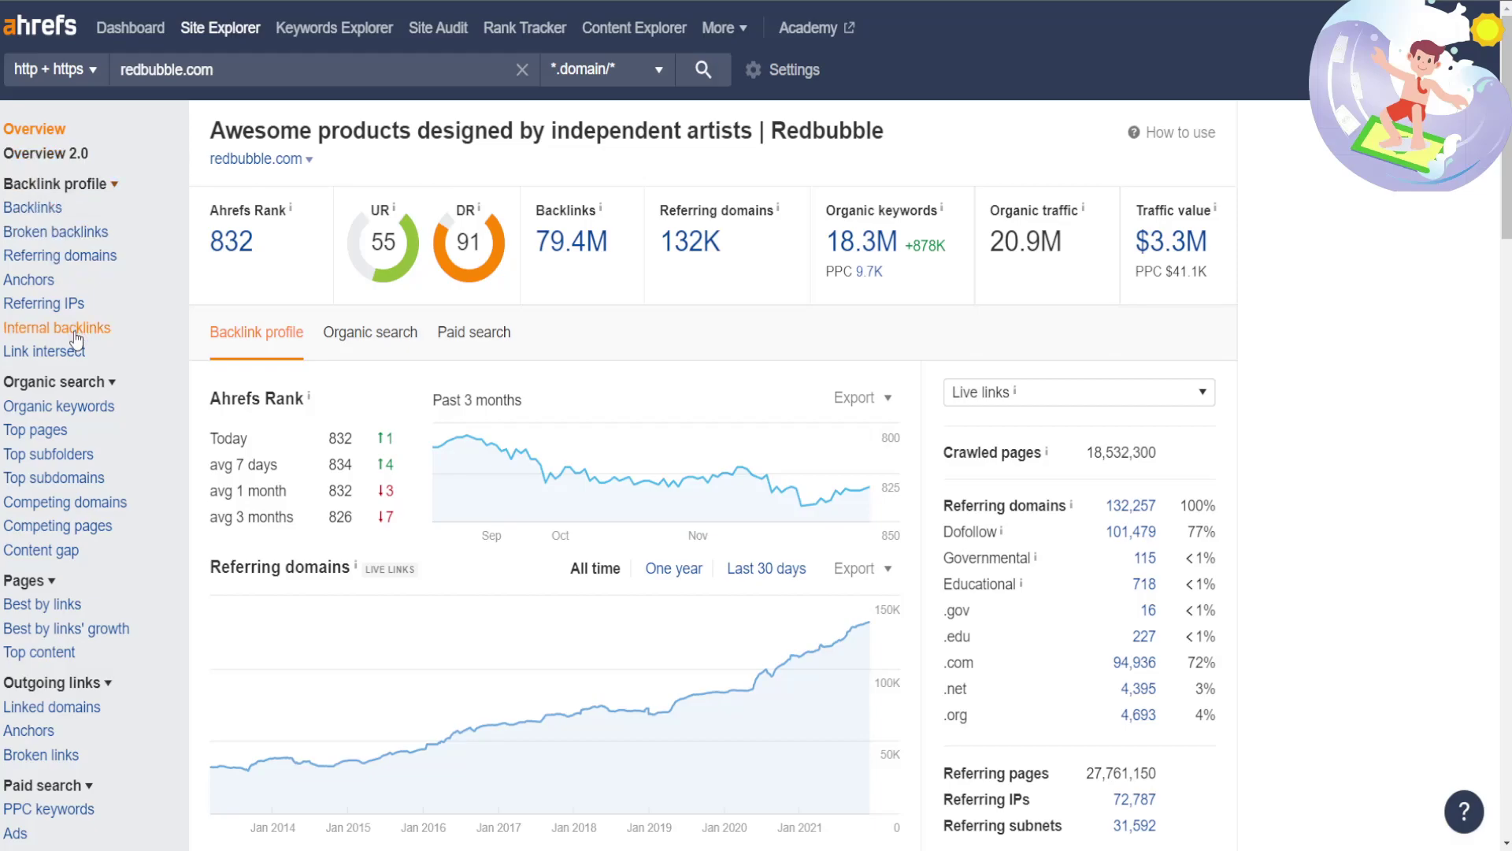
left_click(69, 406)
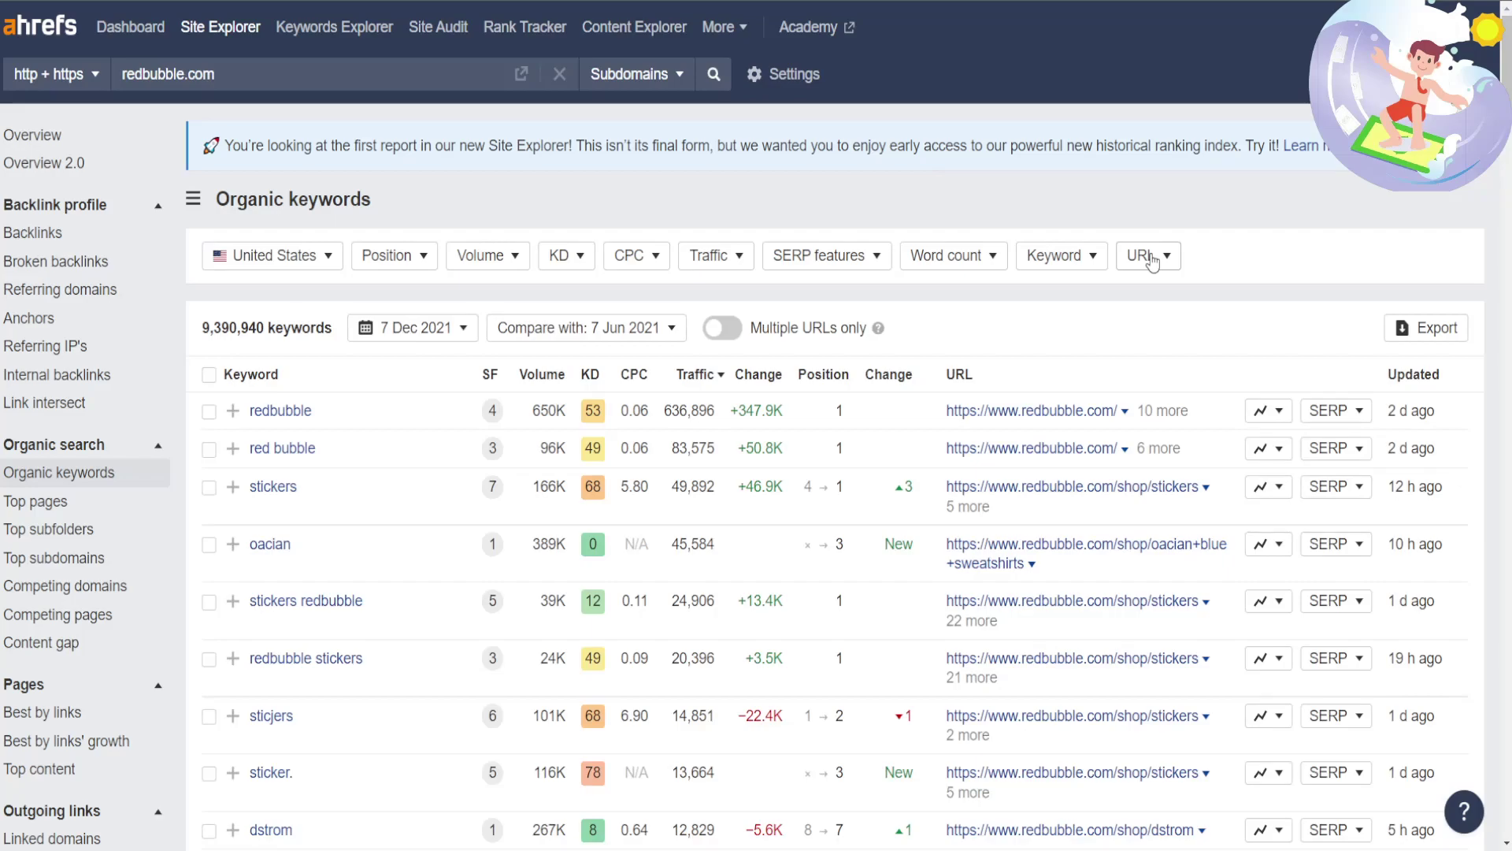
left_click(1147, 257)
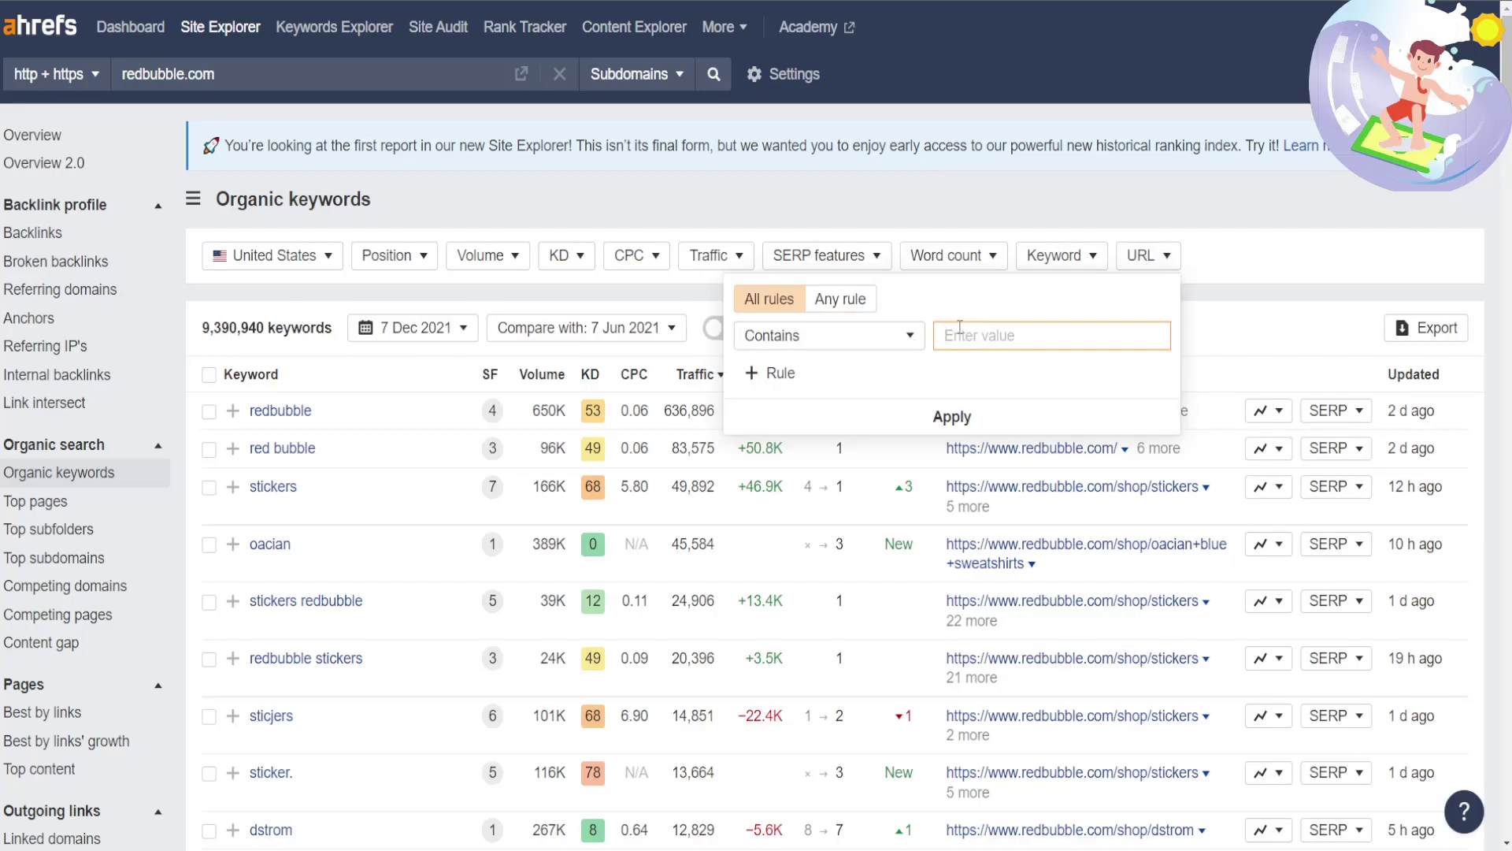
type("by-streamsurfer")
left_click(949, 413)
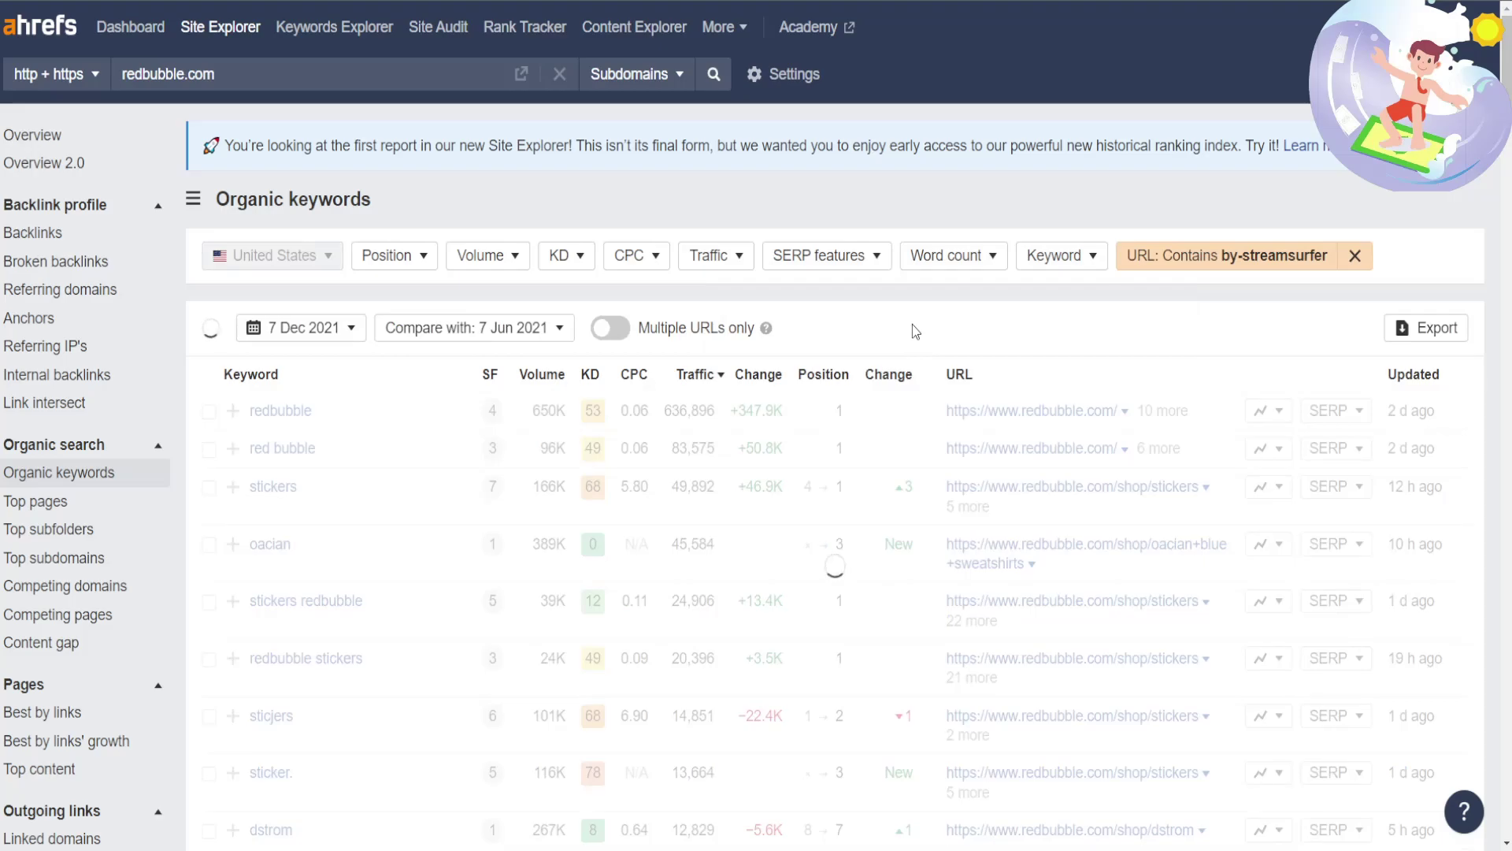
Examine the filtered keywords with their volumes and ranking positions, focusing on "i just wanna grill for god's sake".
scroll(389, 255, "down", 2)
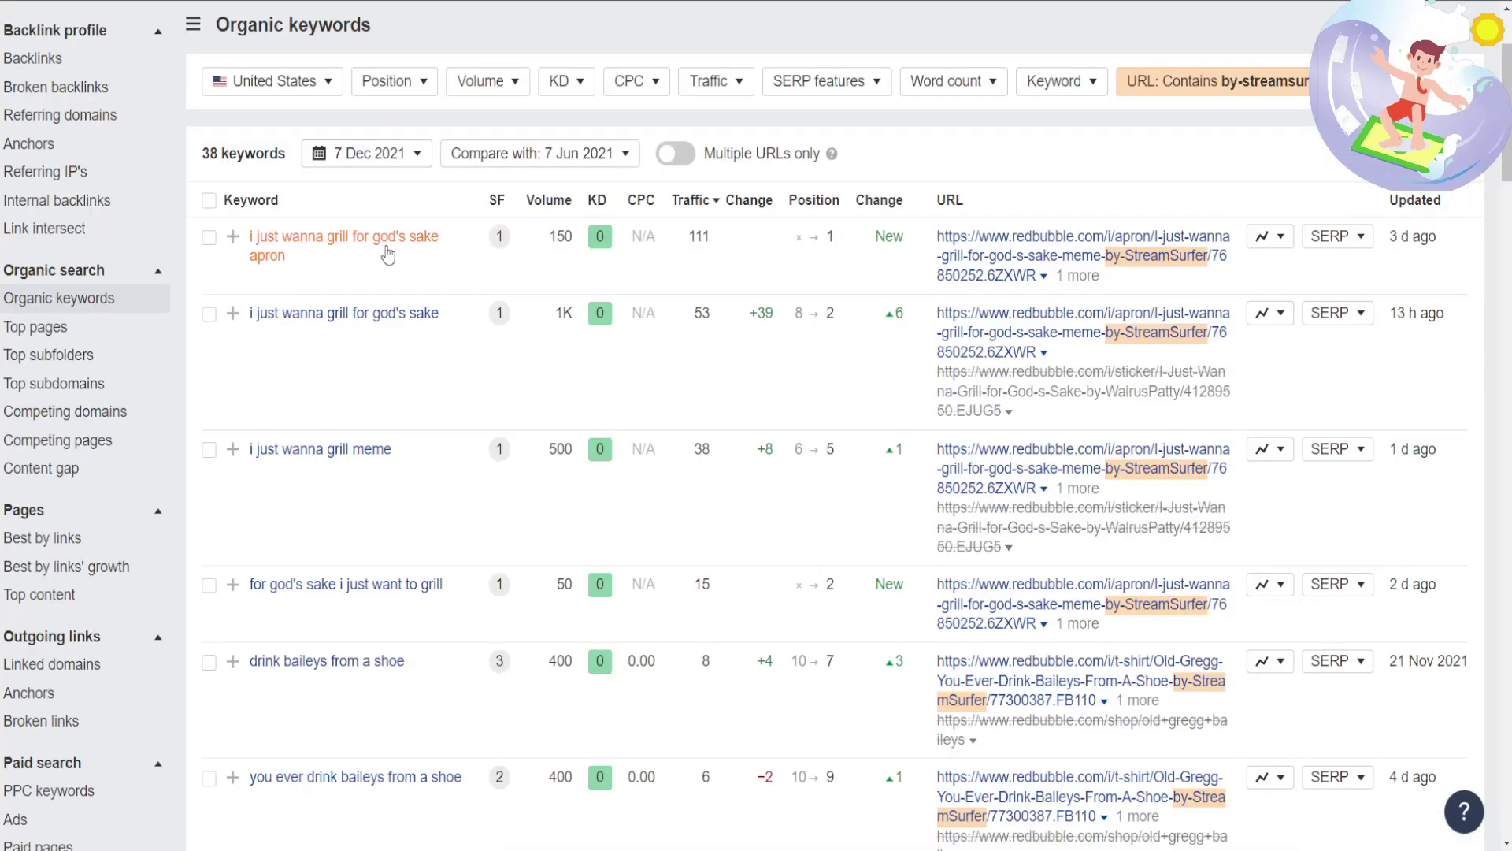
scroll(388, 254, "down", 1)
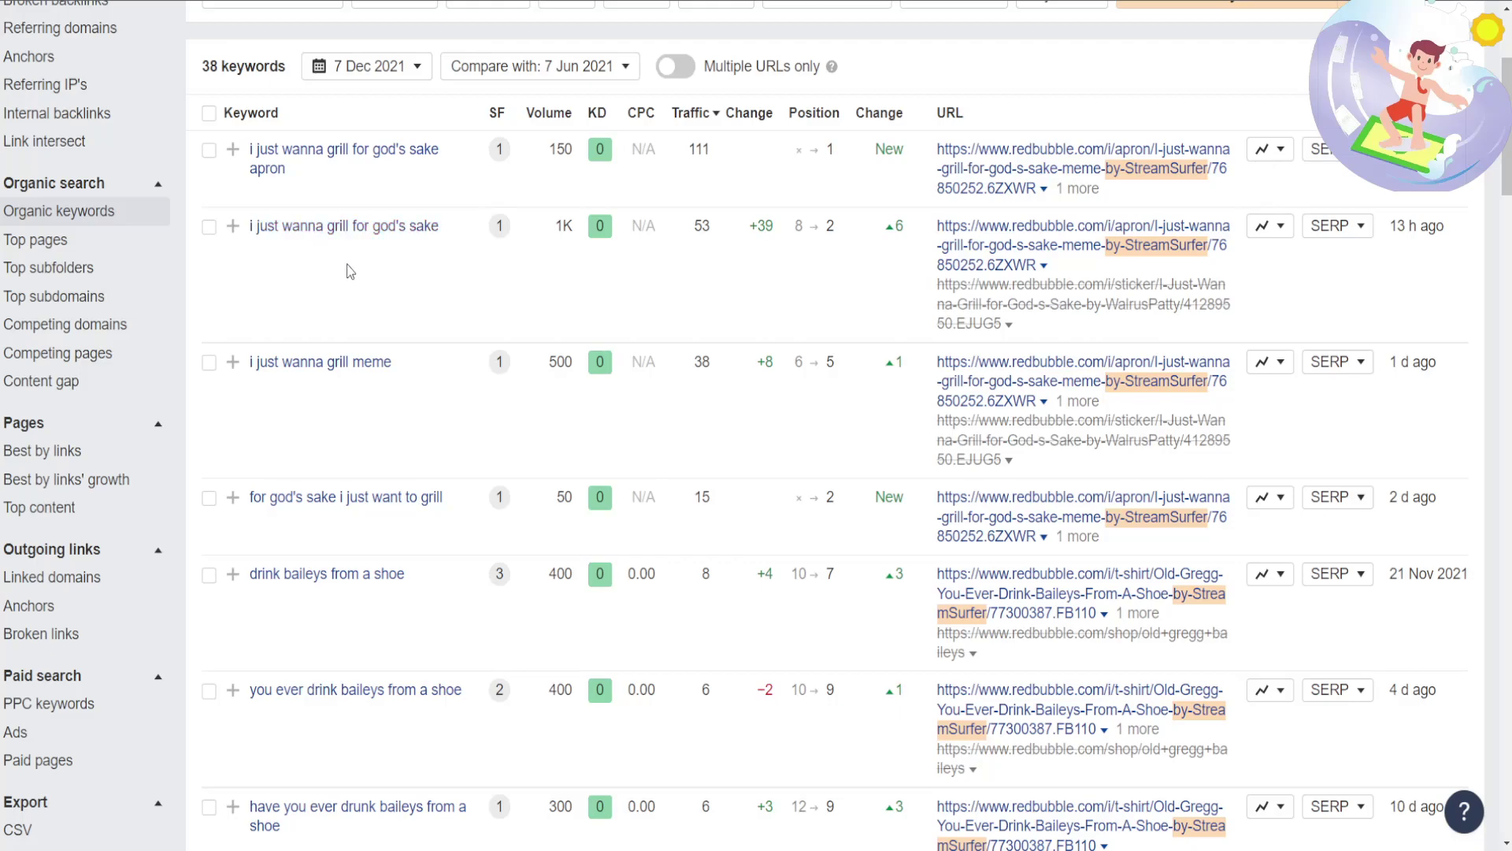
key("ctrl+plus")
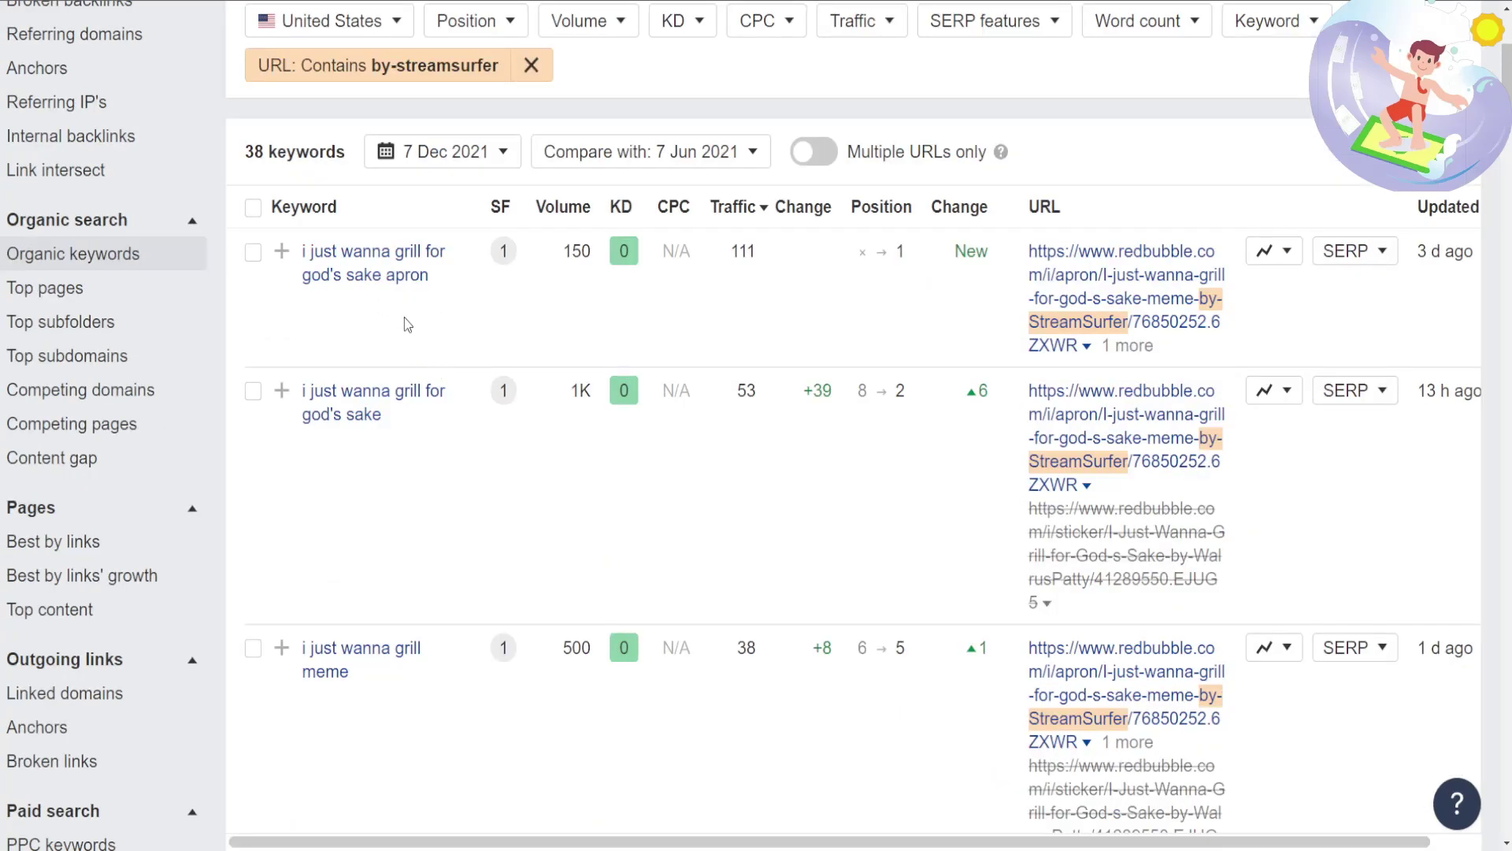
left_click_drag(443, 461, 273, 411)
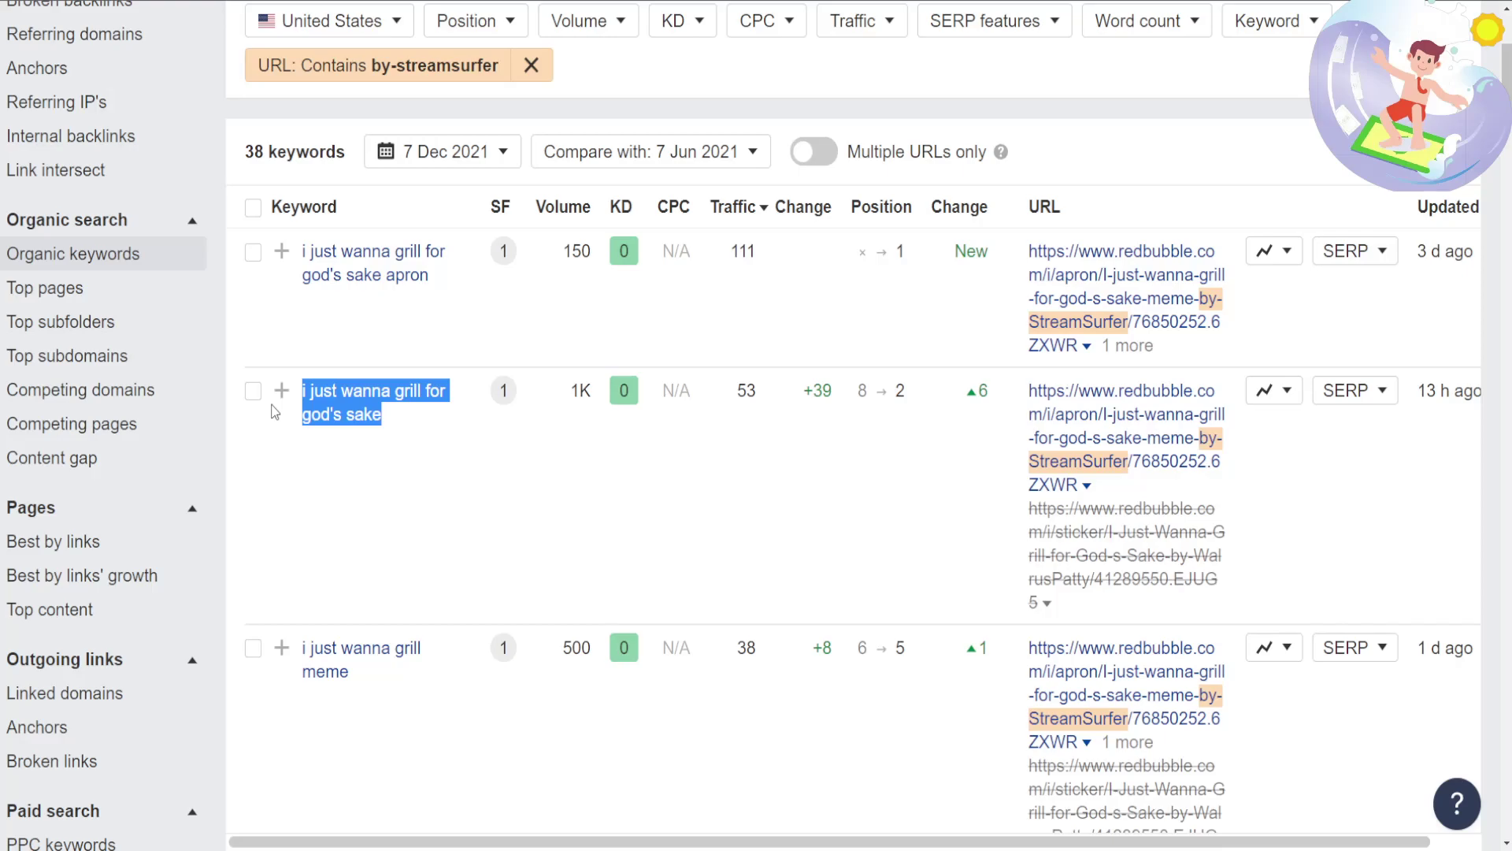
left_click(444, 463)
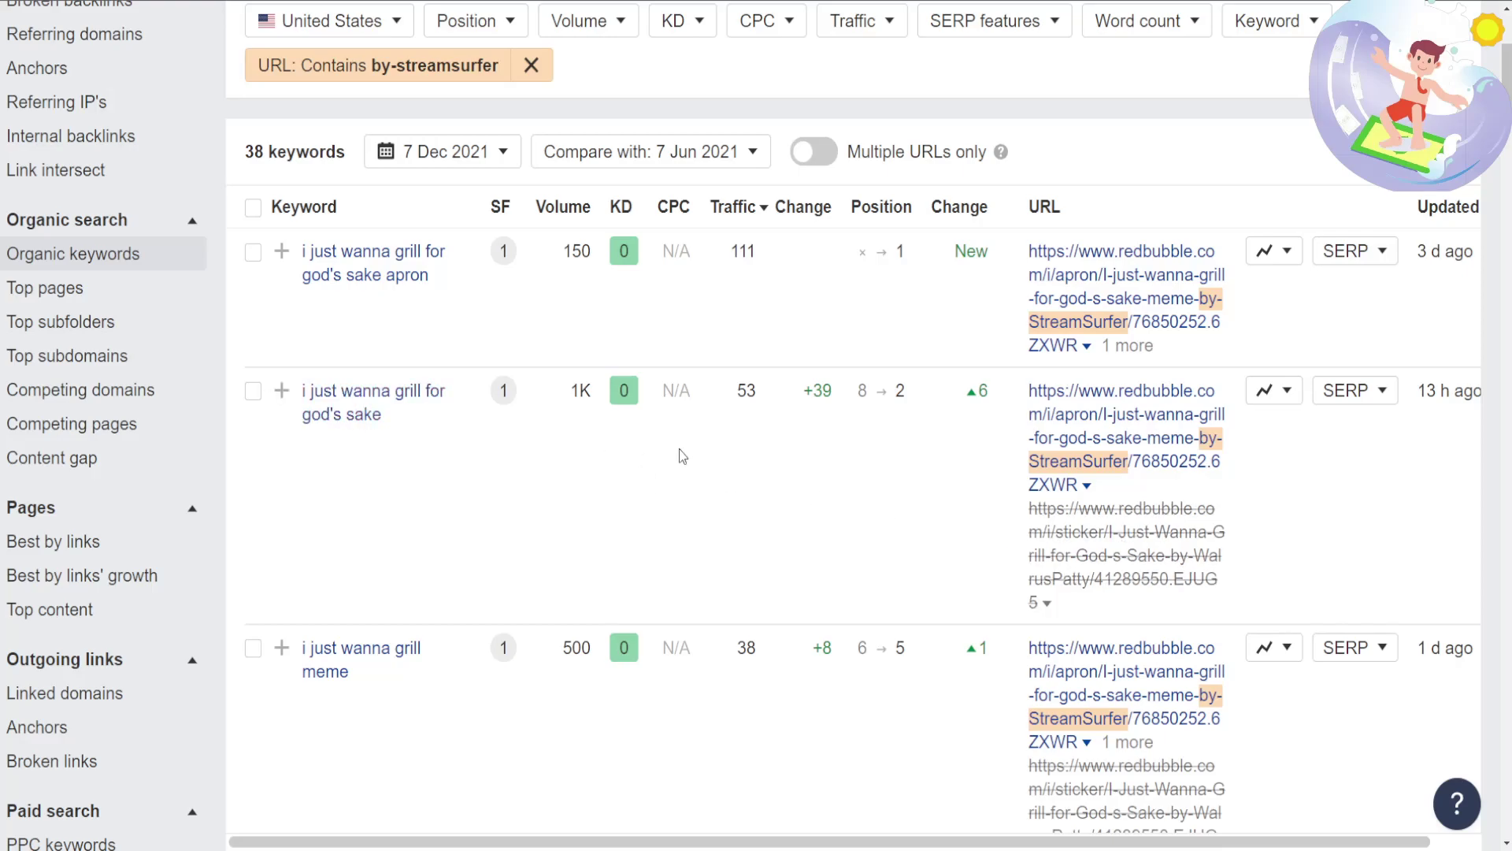
left_click_drag(928, 395, 852, 404)
left_click(835, 512)
scroll(382, 413, "down", 2)
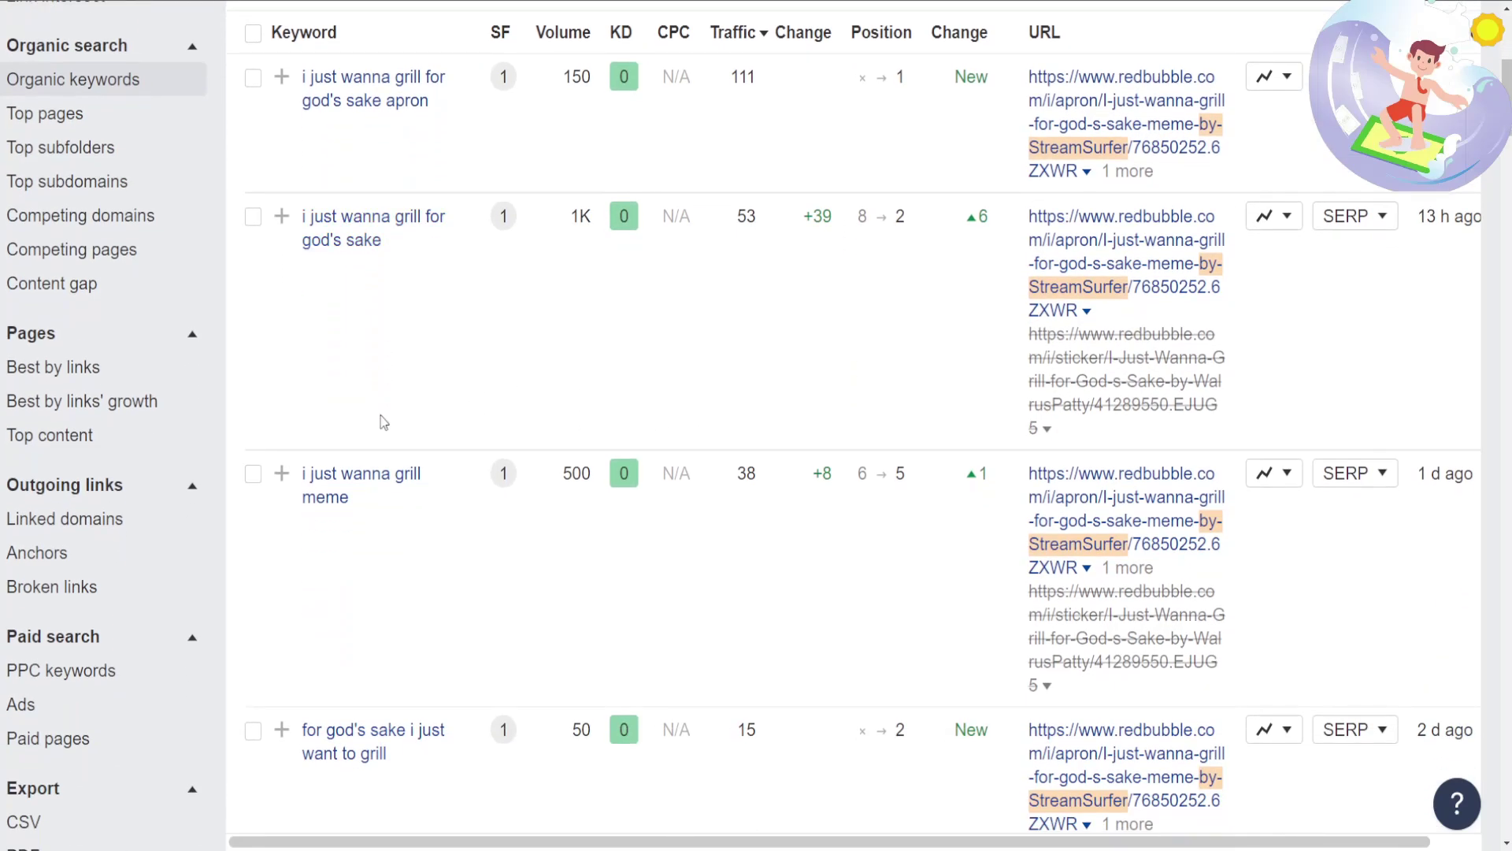
scroll(380, 403, "up", 2)
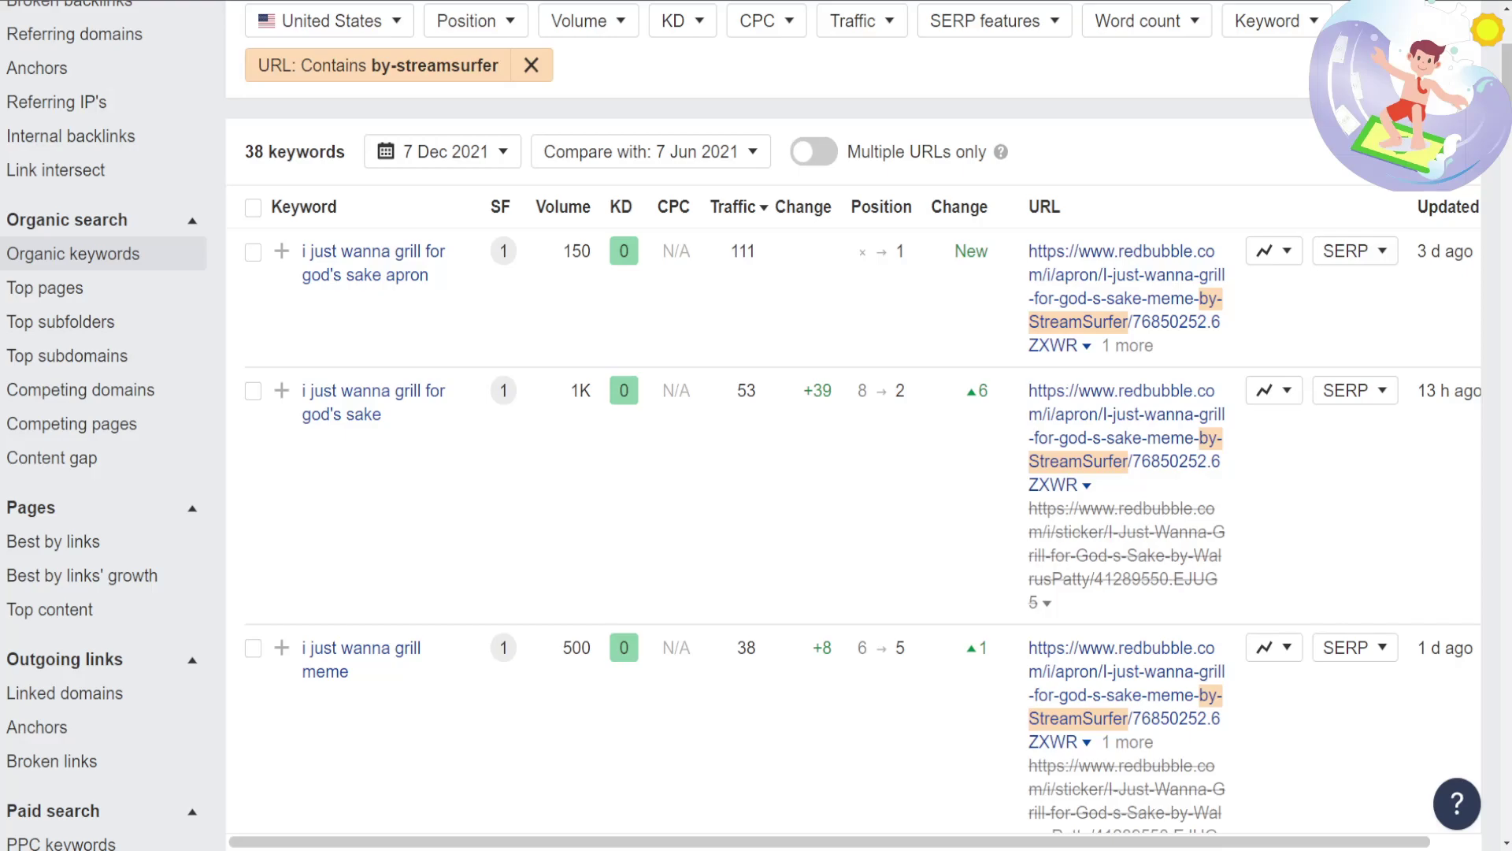
Open the Google home page.
type("go")
key("Return")
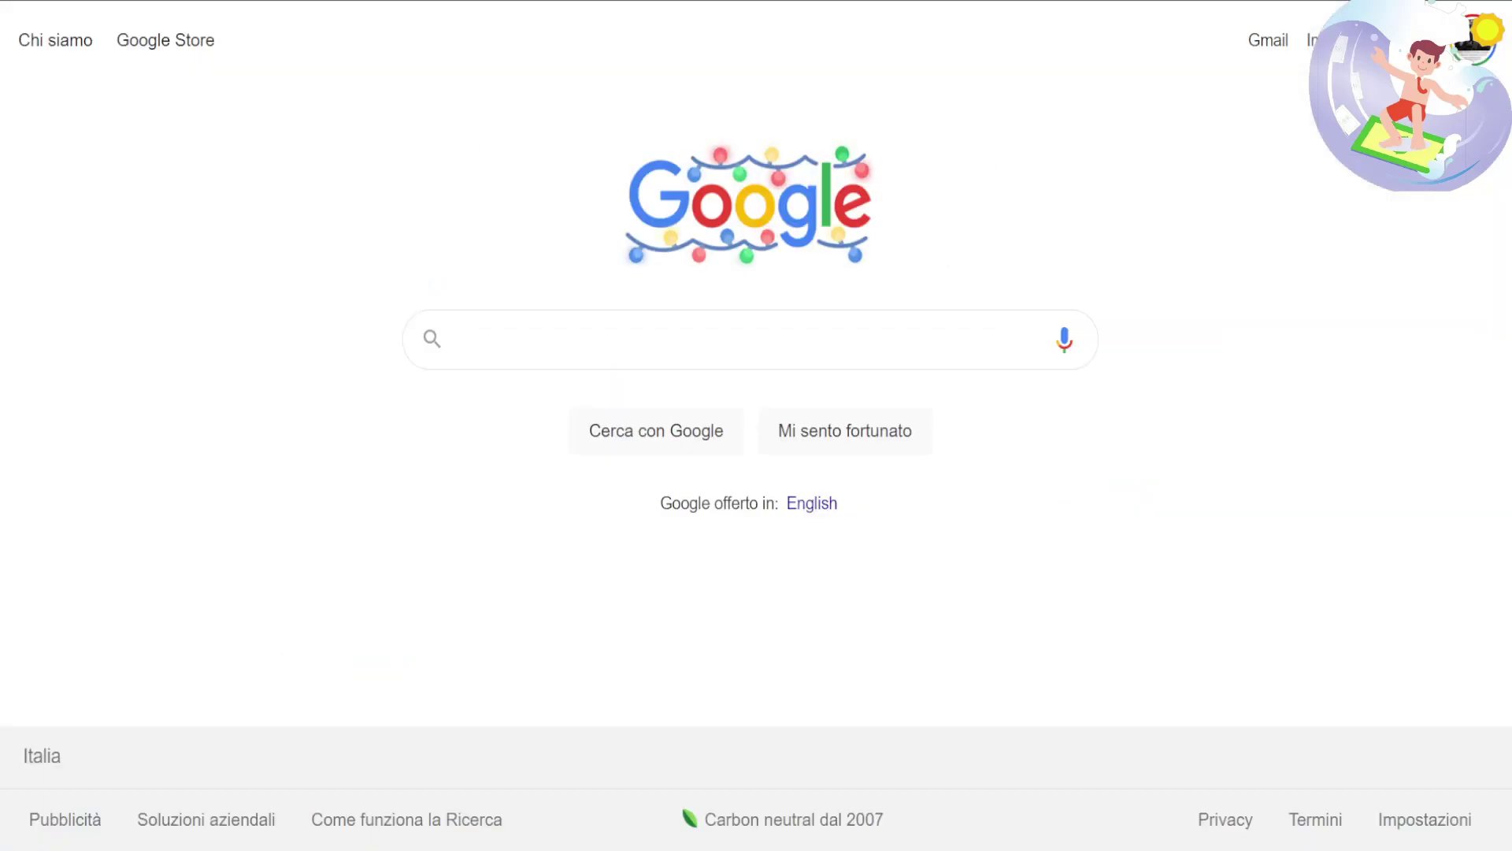
key("ctrl+t")
type("g")
key("Escape")
key("ctrl+w")
Search Google for "i just wanna grill for god's sake apron".
type("i just wanna grill")
key("BackSpace")
key("BackSpace")
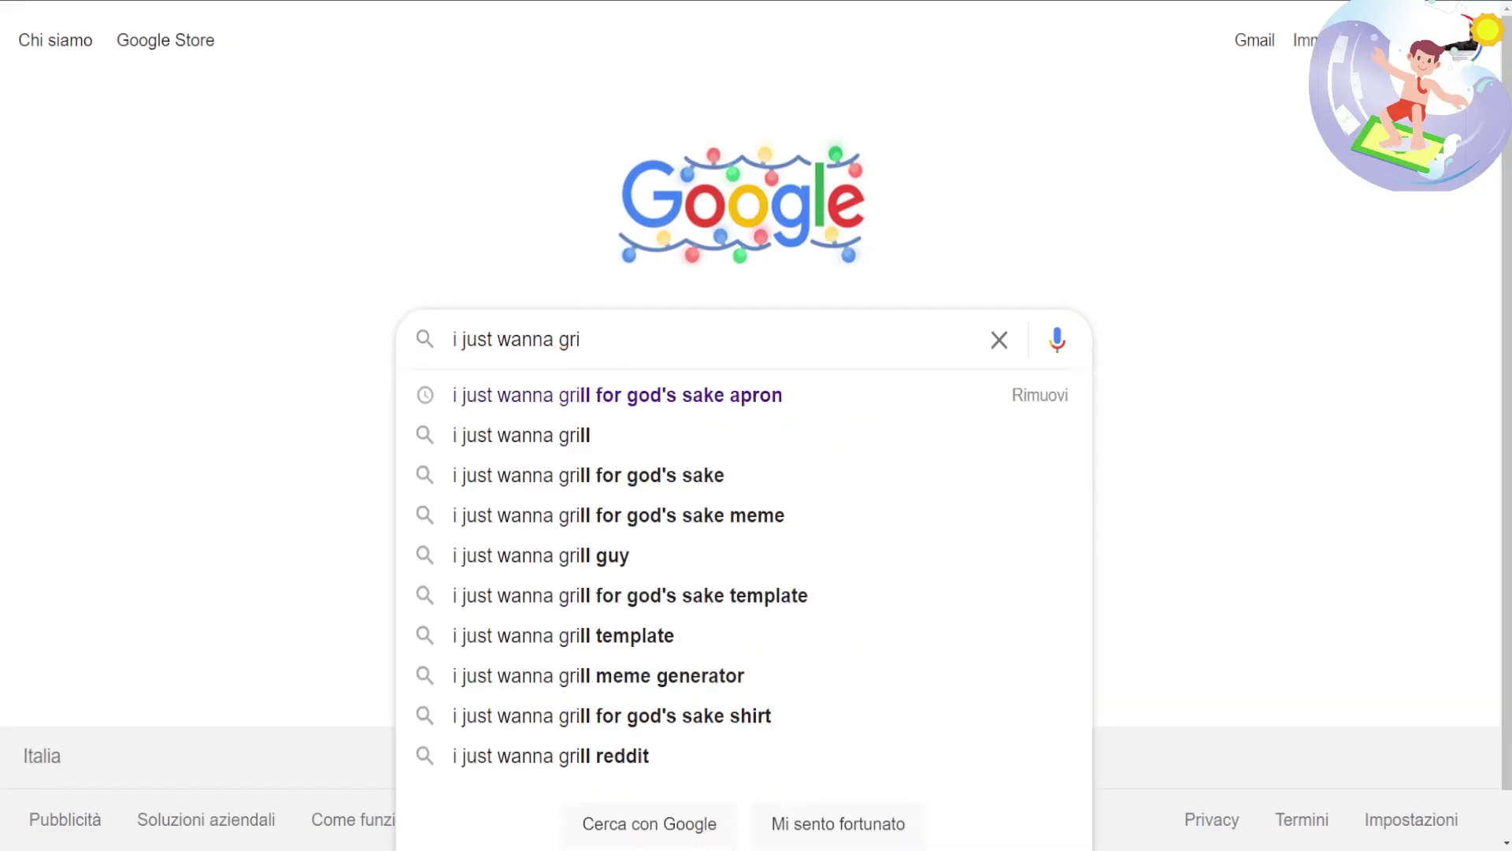
key("Down")
key("Return")
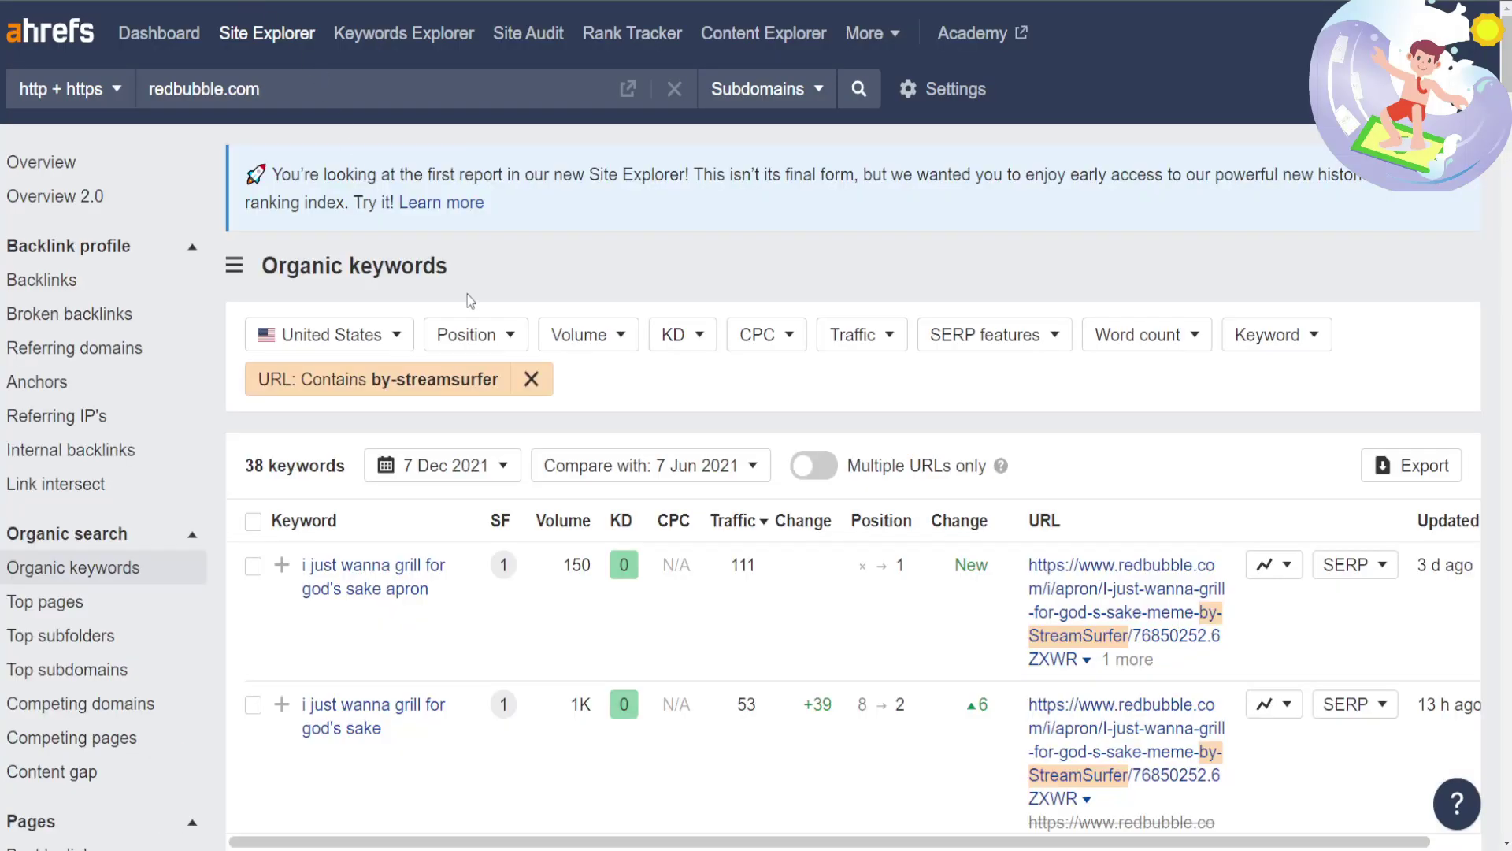
scroll(467, 298, "down", 2)
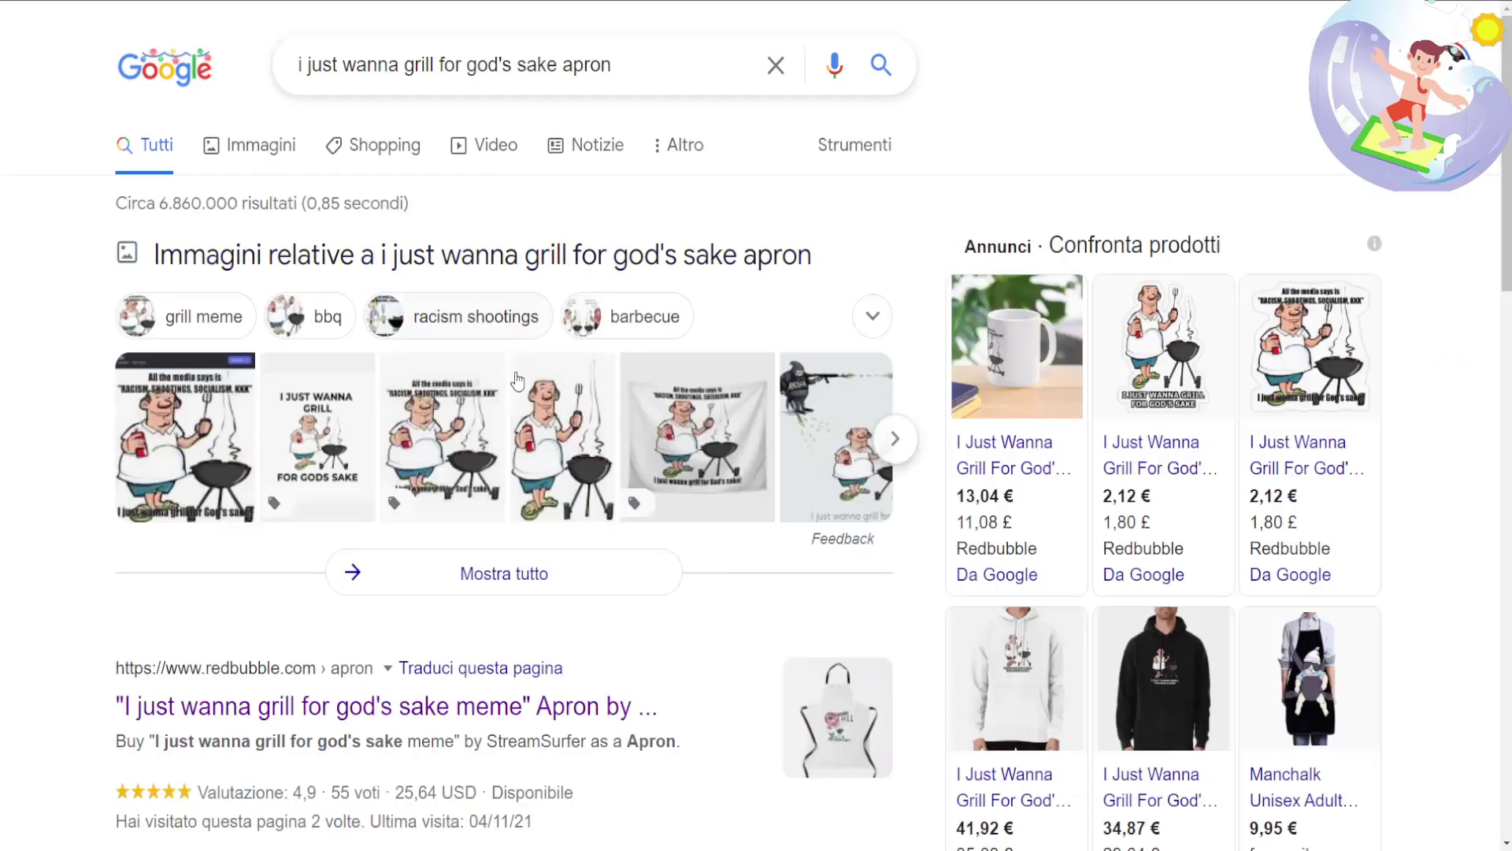
View StreamSurfer's "I just wanna grill for god's sake meme" apron listing on Redbubble from the results and return to the results page.
scroll(521, 348, "down", 2)
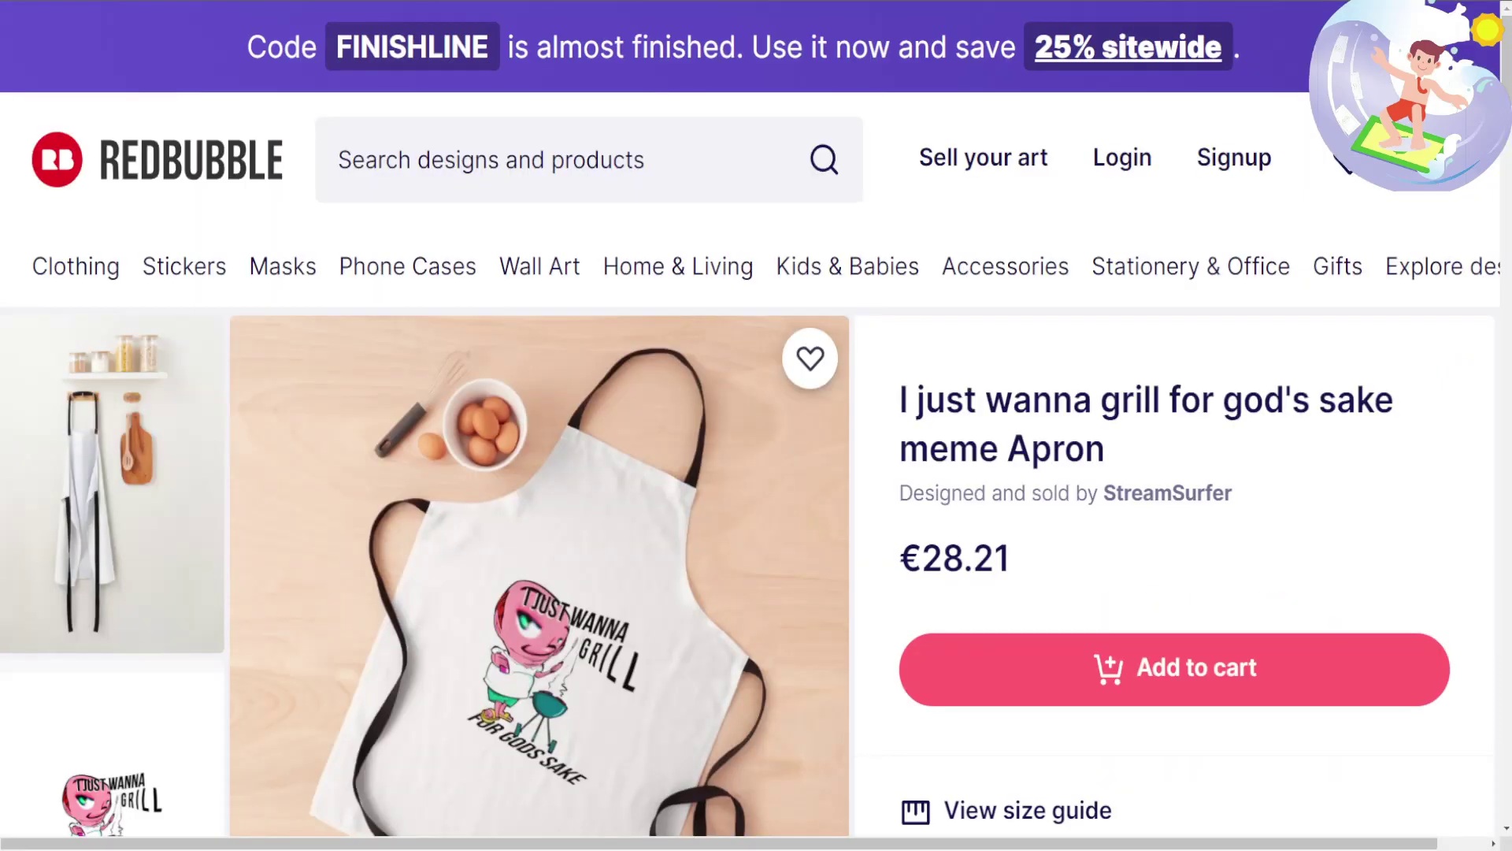
scroll(875, 427, "down", 3)
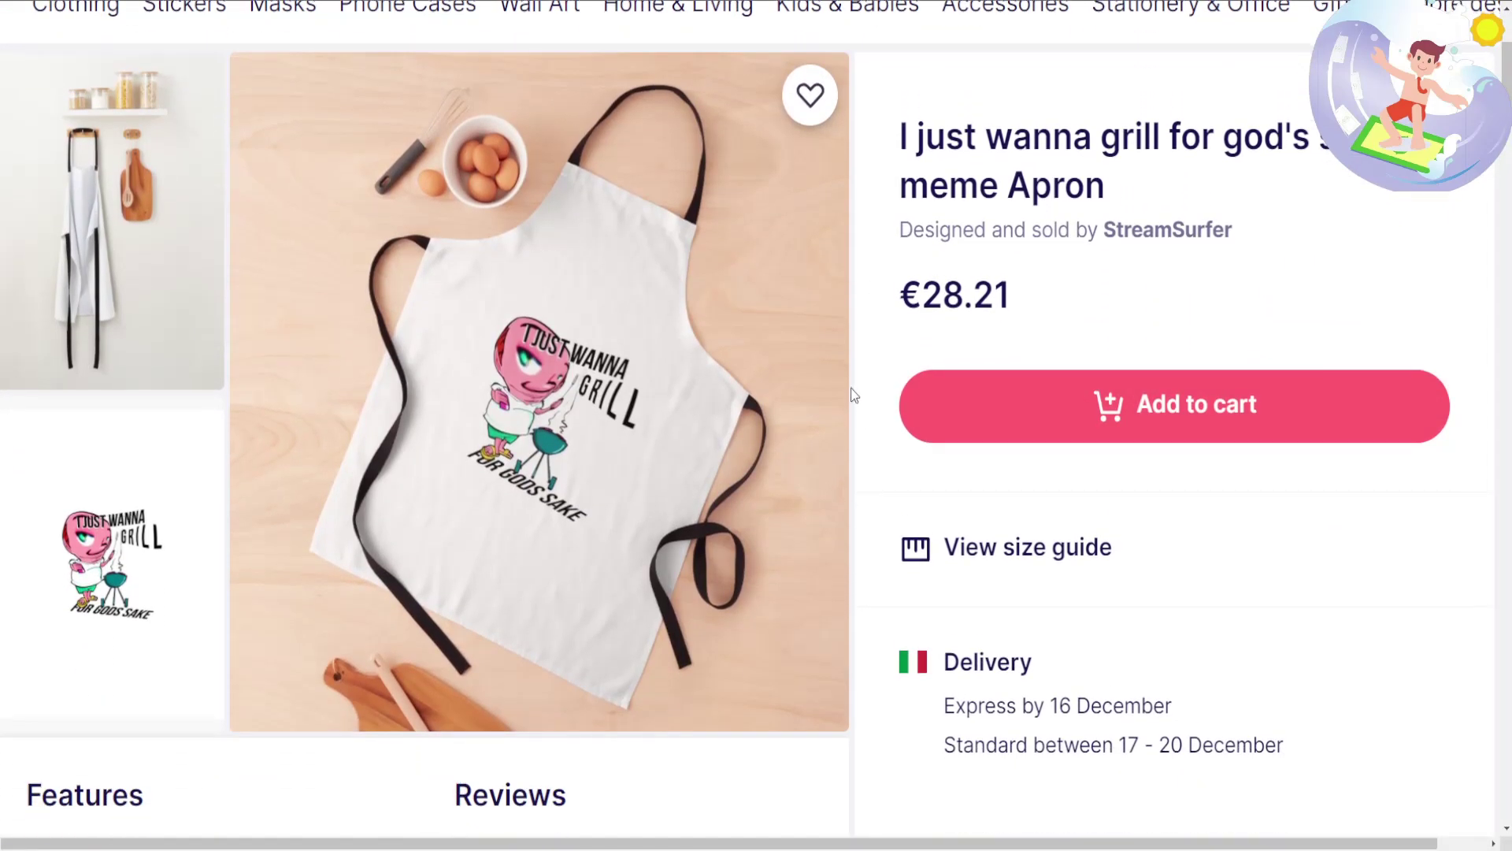
key("ctrl+plus")
key("alt+Left")
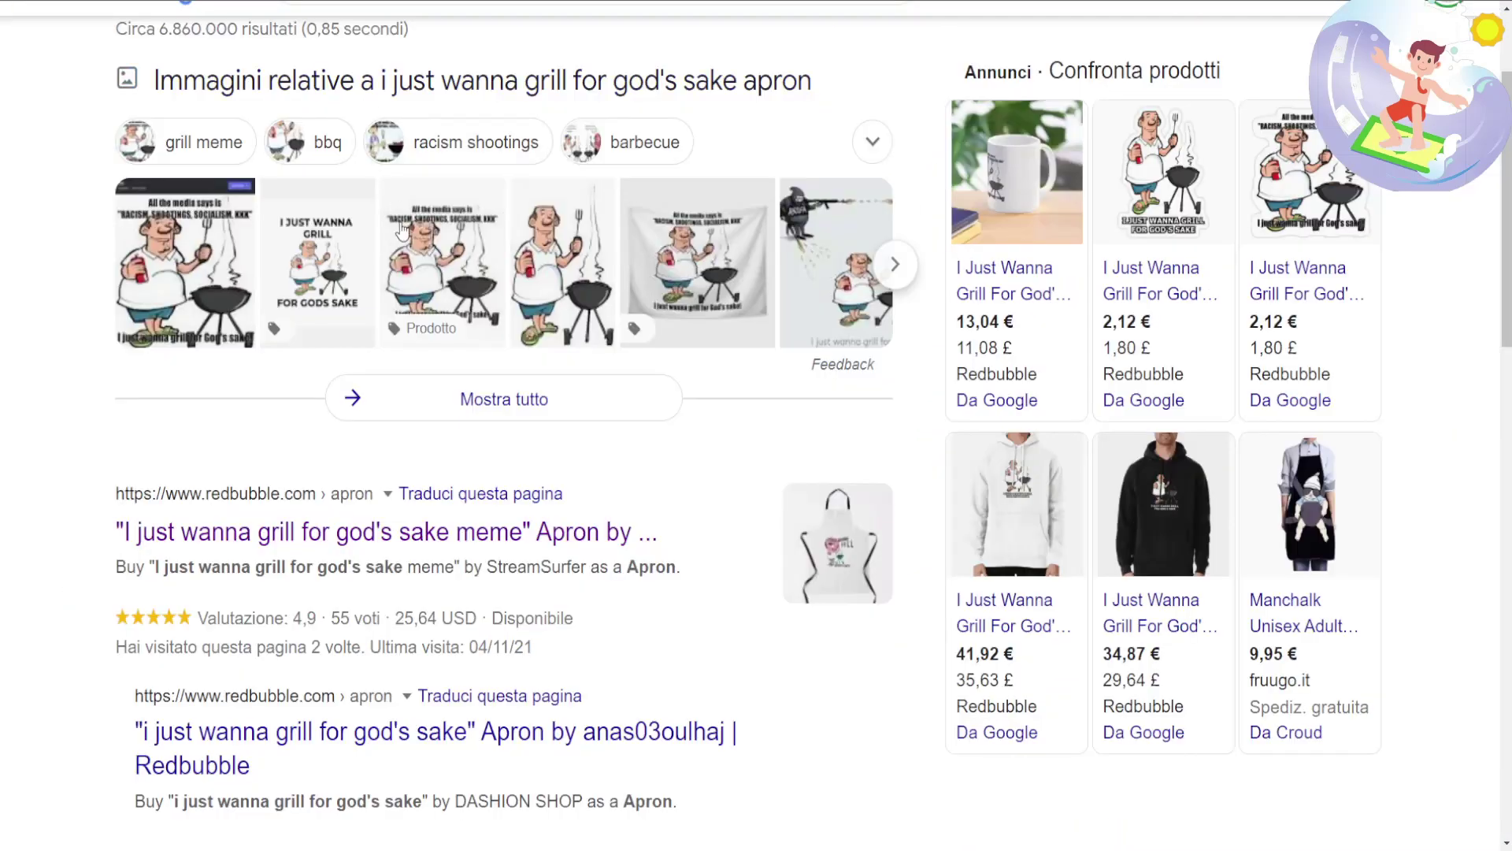
Remove "apron" from the Google query and search for "i just wanna grill for god's sake".
scroll(756, 425, "up", 1)
double_click(586, 64)
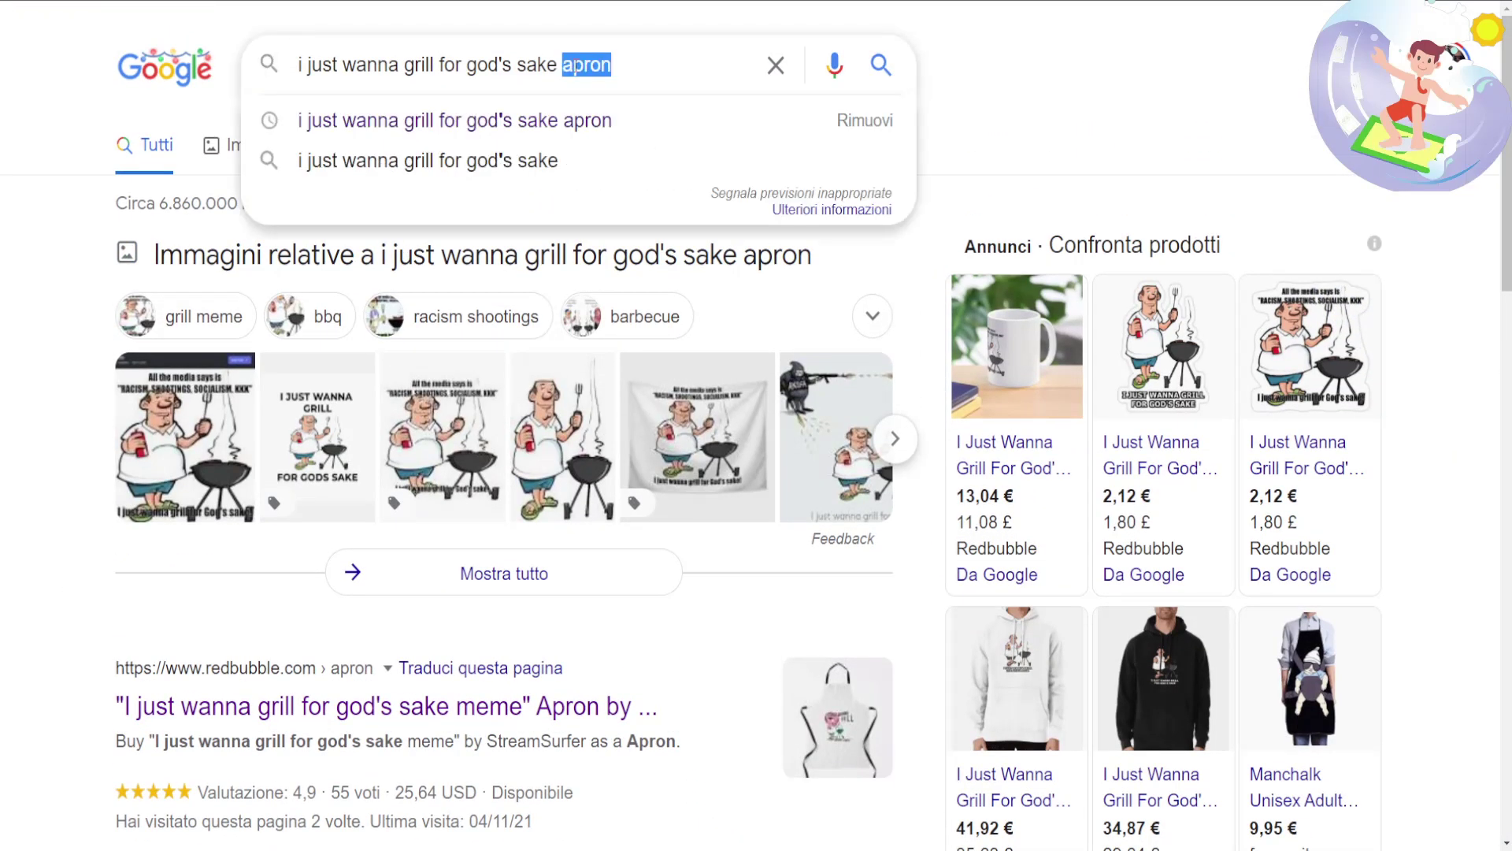
key("BackSpace")
key("Return")
Examine the search results to see where StreamSurfer's Redbubble apron listing ranks among the other pages.
scroll(255, 439, "down", 3)
scroll(255, 439, "down", 6)
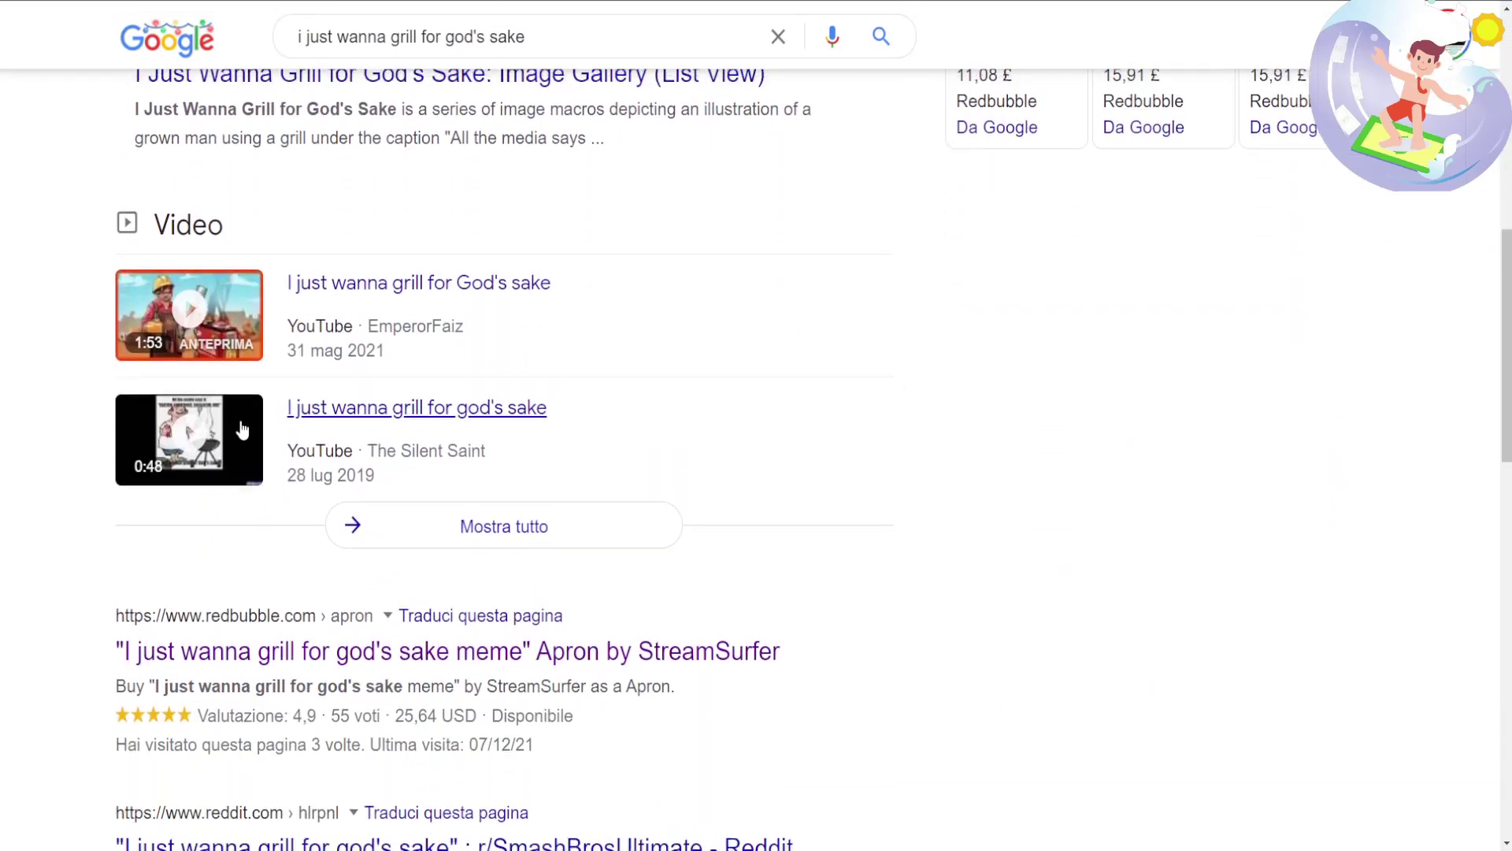
scroll(244, 429, "down", 3)
left_click_drag(66, 345, 563, 479)
left_click(563, 479)
scroll(563, 478, "down", 12)
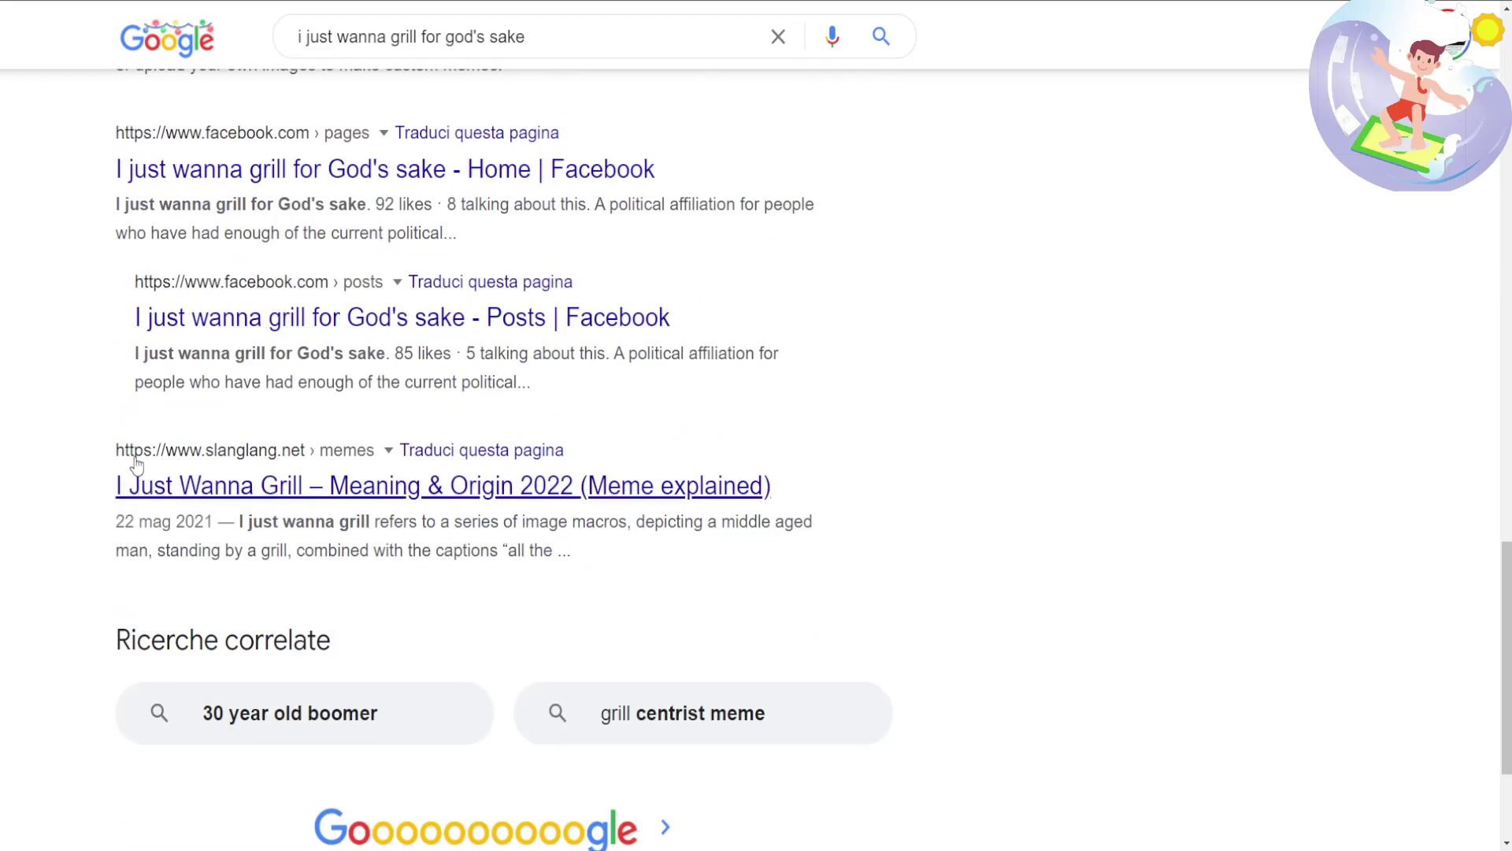
scroll(97, 315, "up", 11)
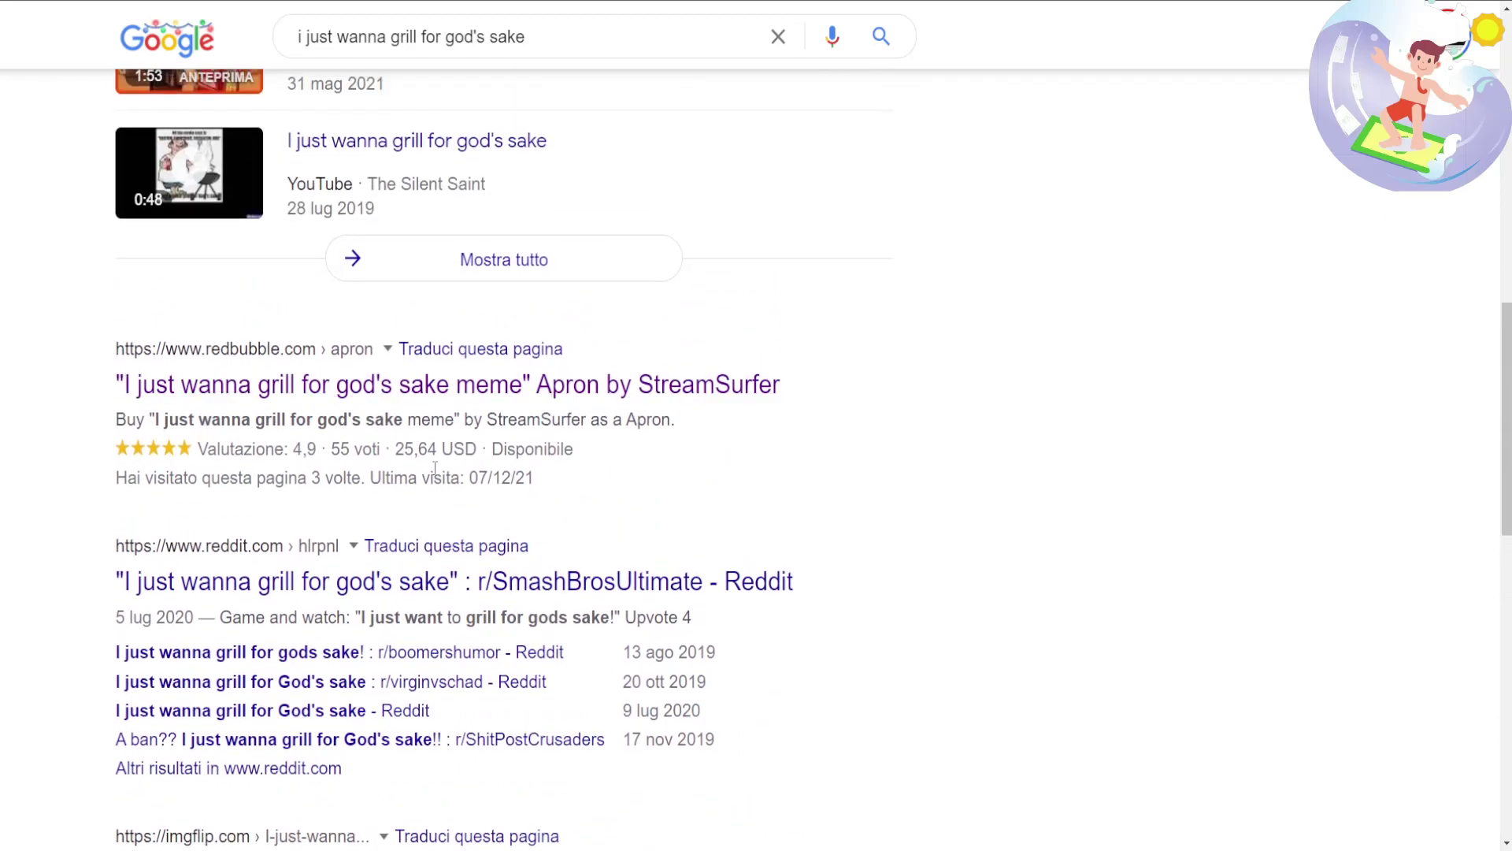
left_click_drag(579, 458, 13, 353)
scroll(14, 353, "up", 1)
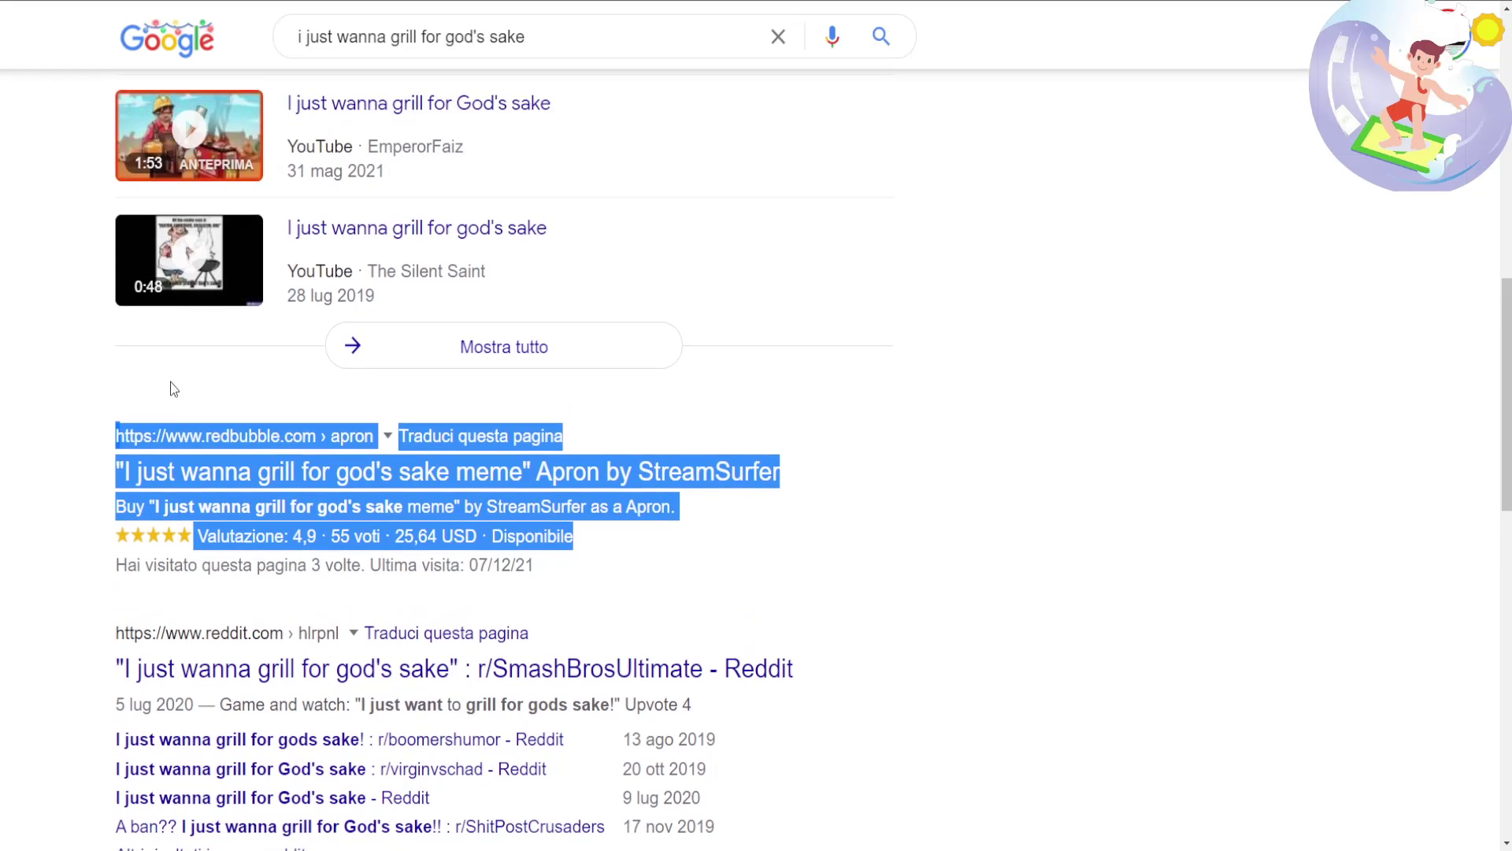
scroll(173, 387, "up", 12)
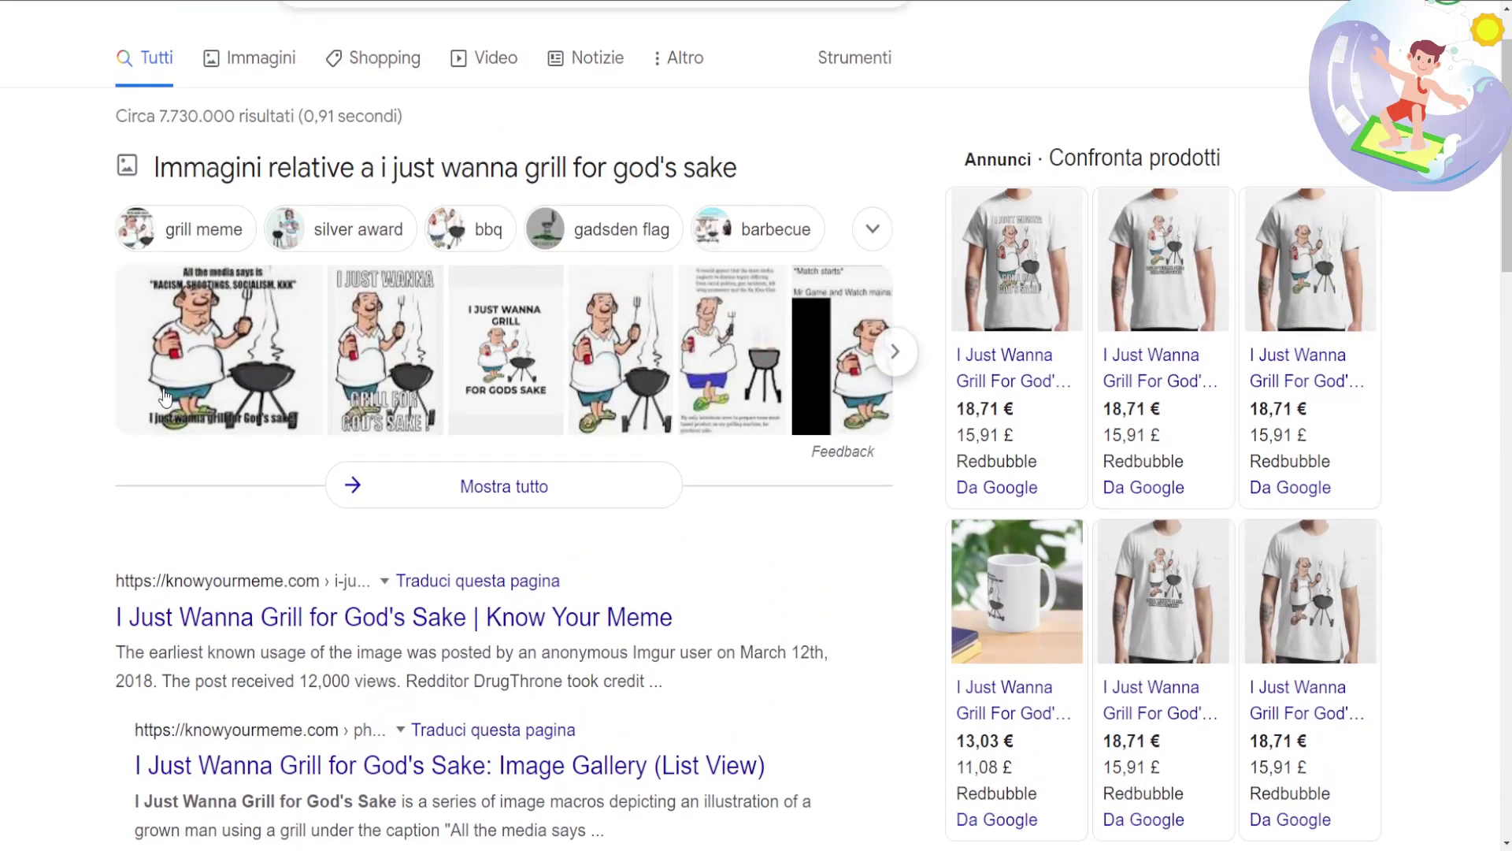
scroll(165, 396, "down", 4)
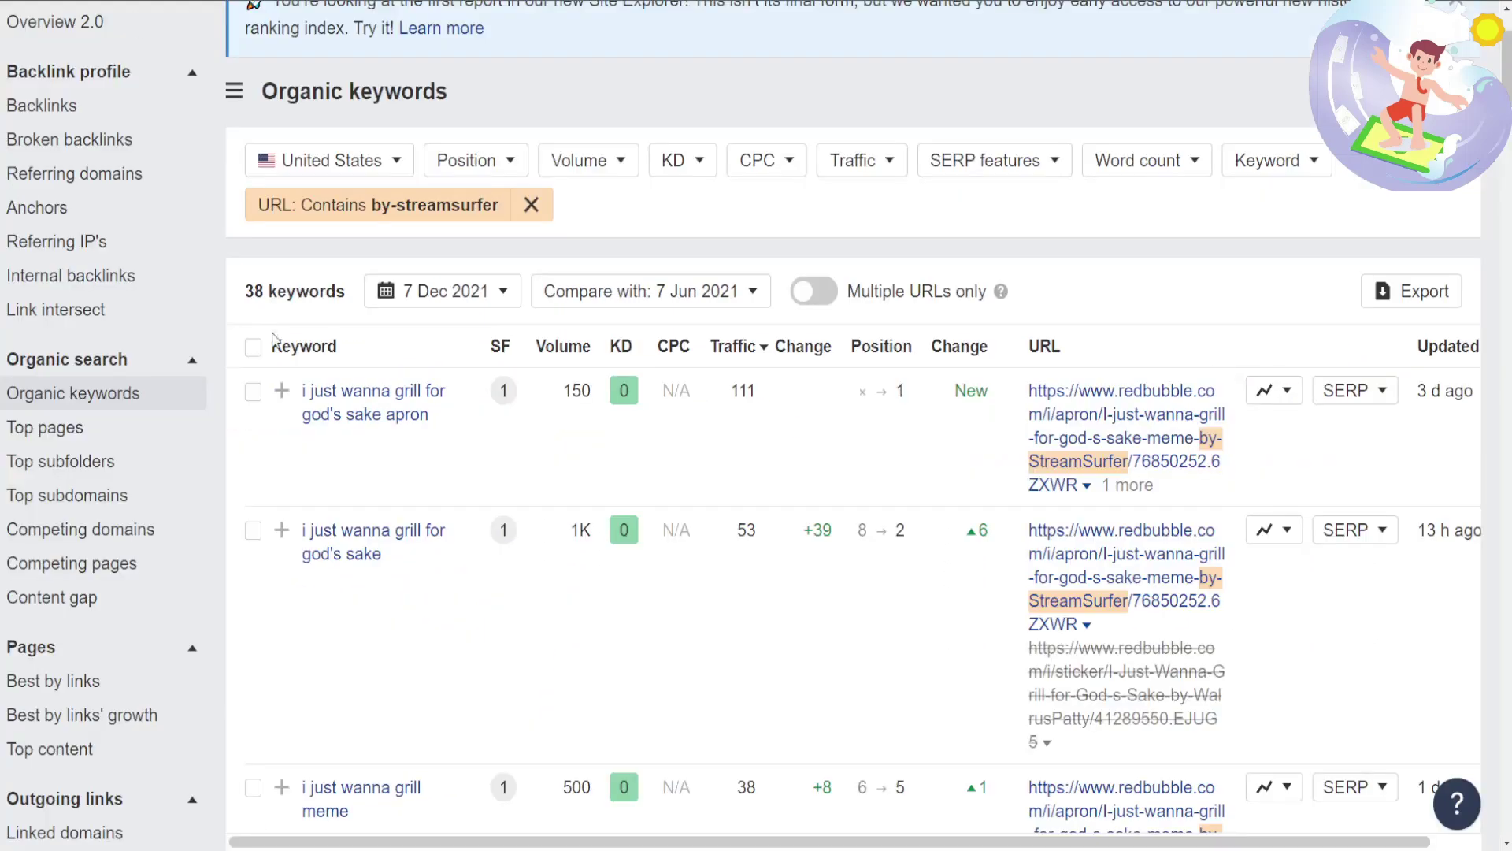
Look through the rest of the "by-streamsurfer" organic keywords in Ahrefs, checking their volumes, positions and URLs.
scroll(360, 416, "down", 15)
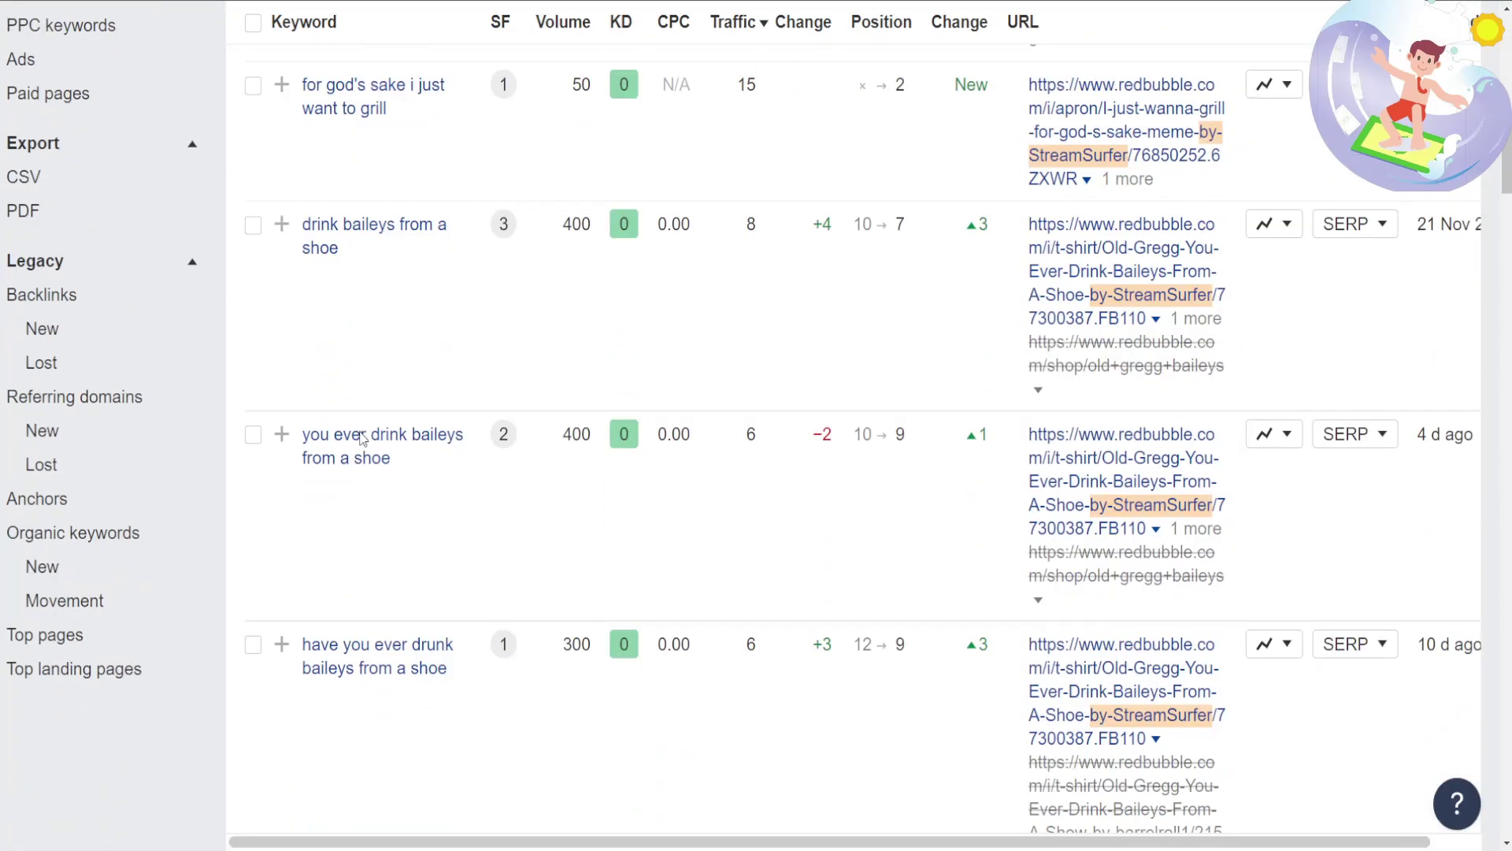
scroll(362, 439, "down", 18)
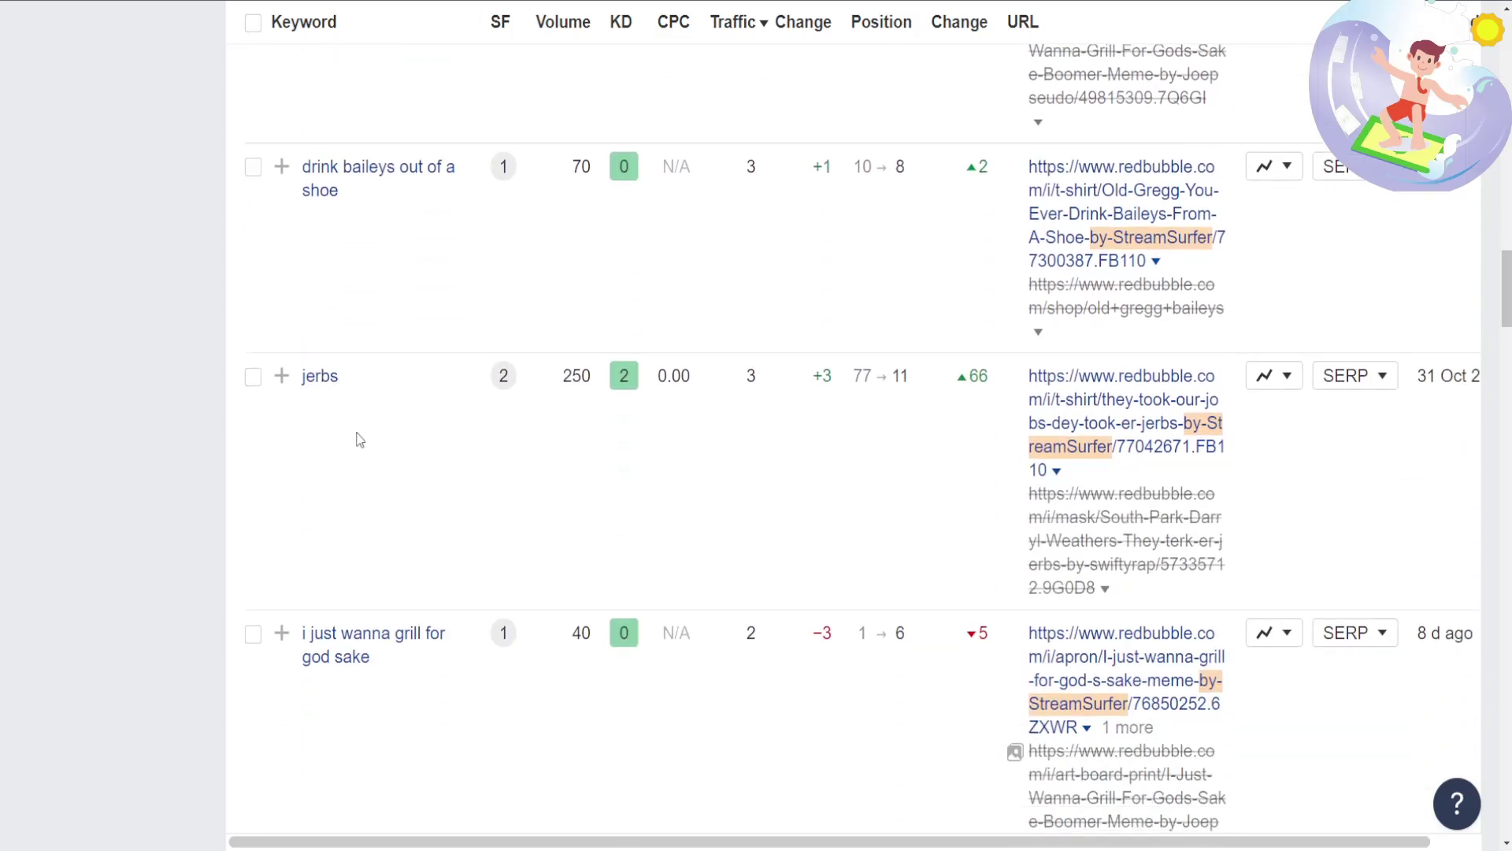
scroll(360, 439, "down", 20)
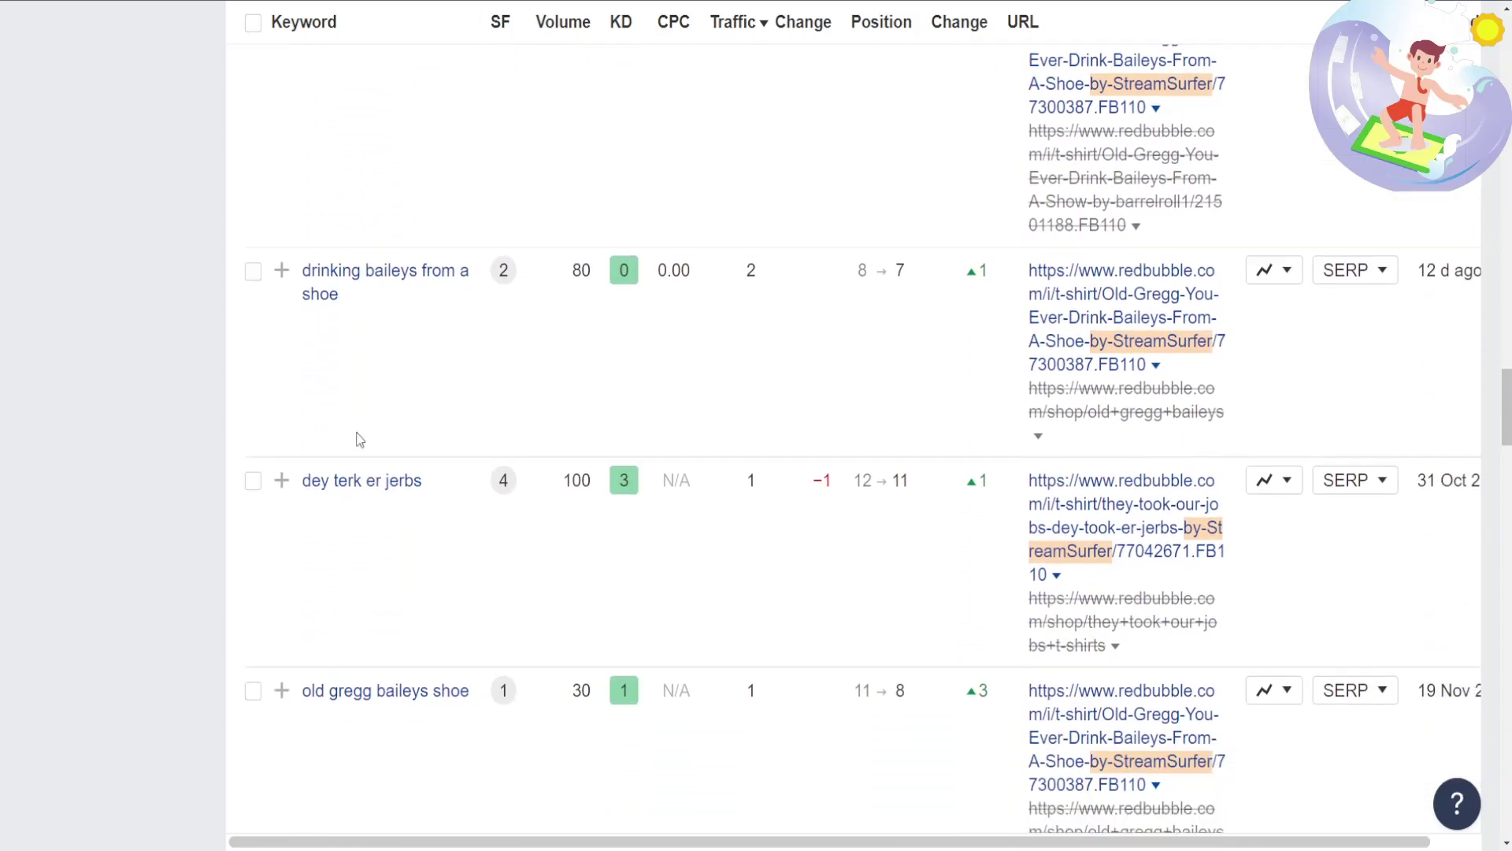
scroll(359, 439, "down", 11)
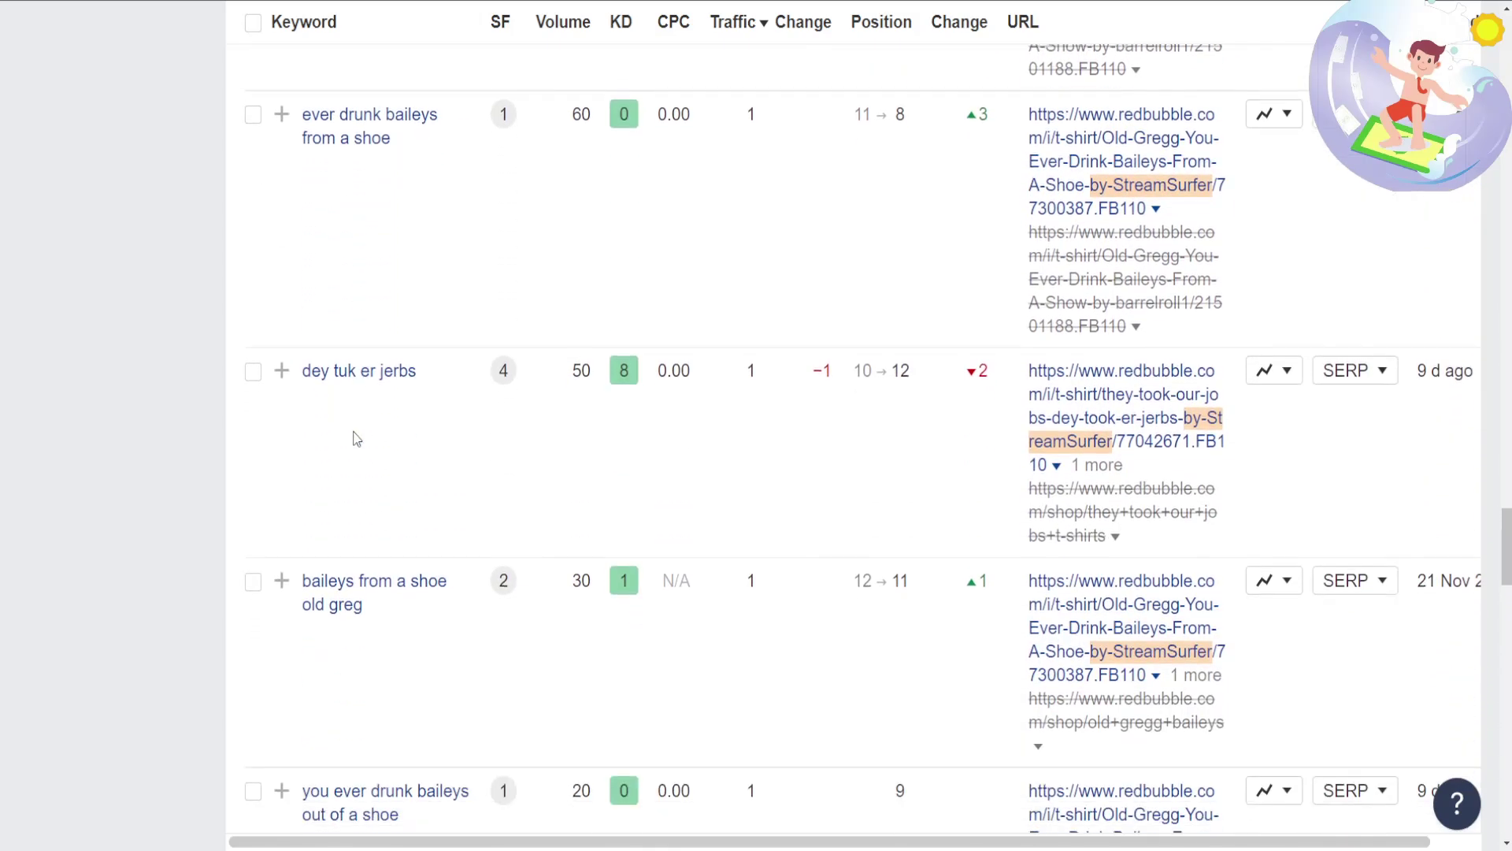
scroll(358, 433, "down", 11)
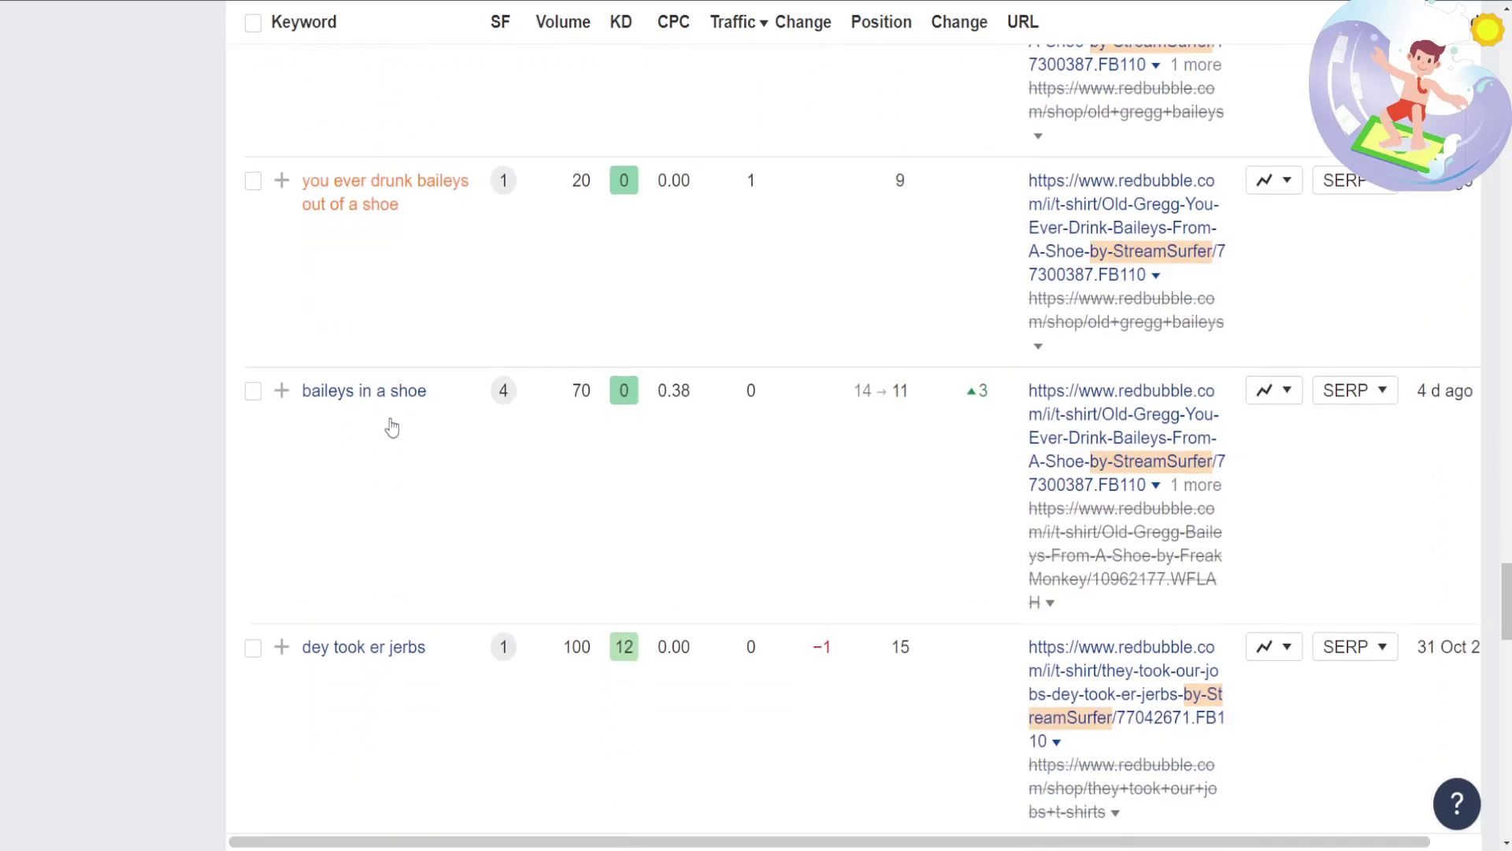
scroll(392, 426, "down", 10)
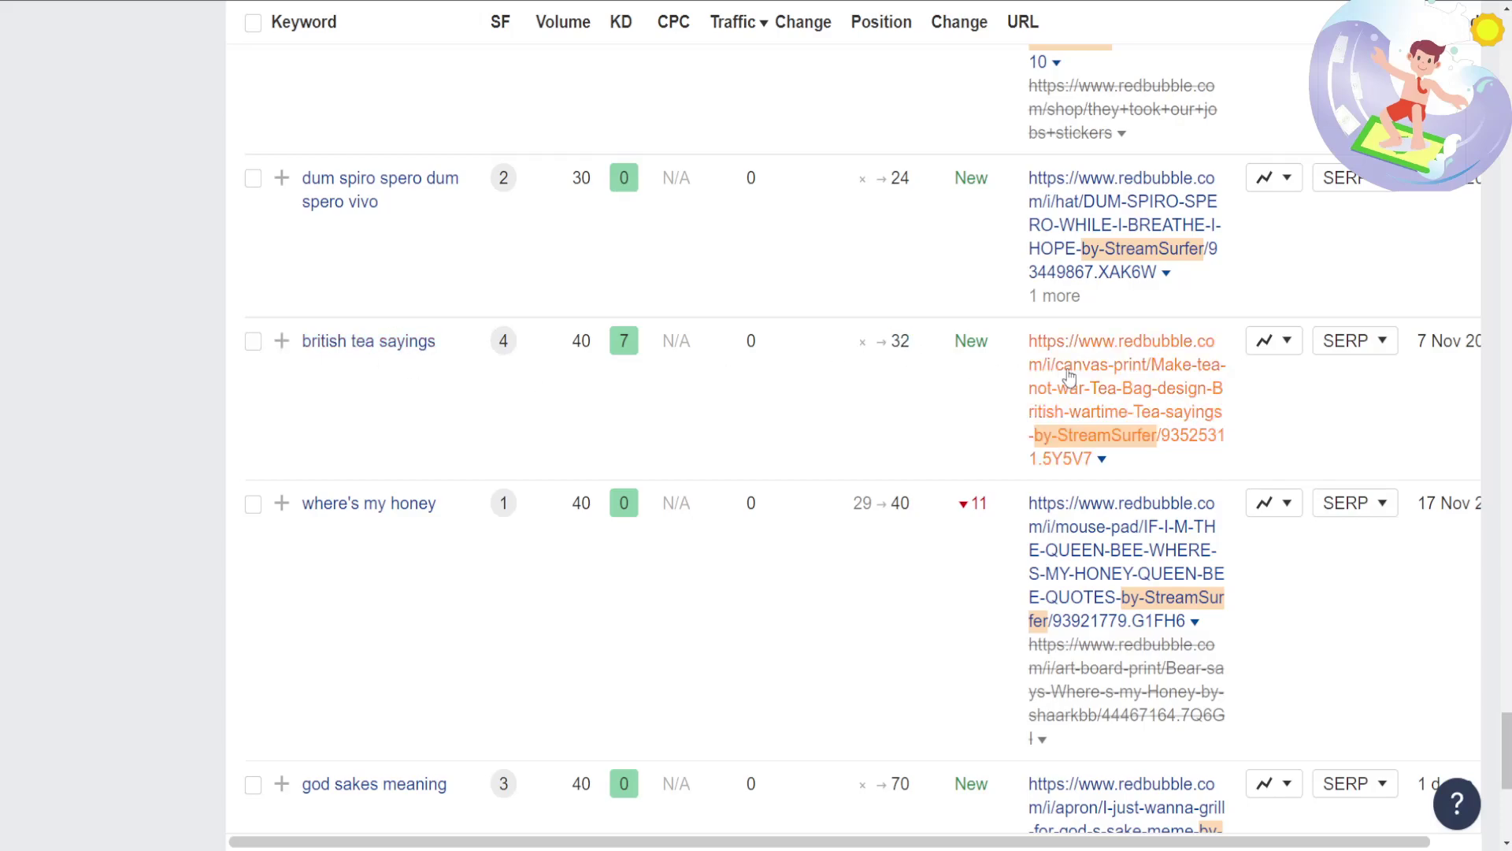
scroll(884, 473, "up", 2)
scroll(694, 504, "down", 2)
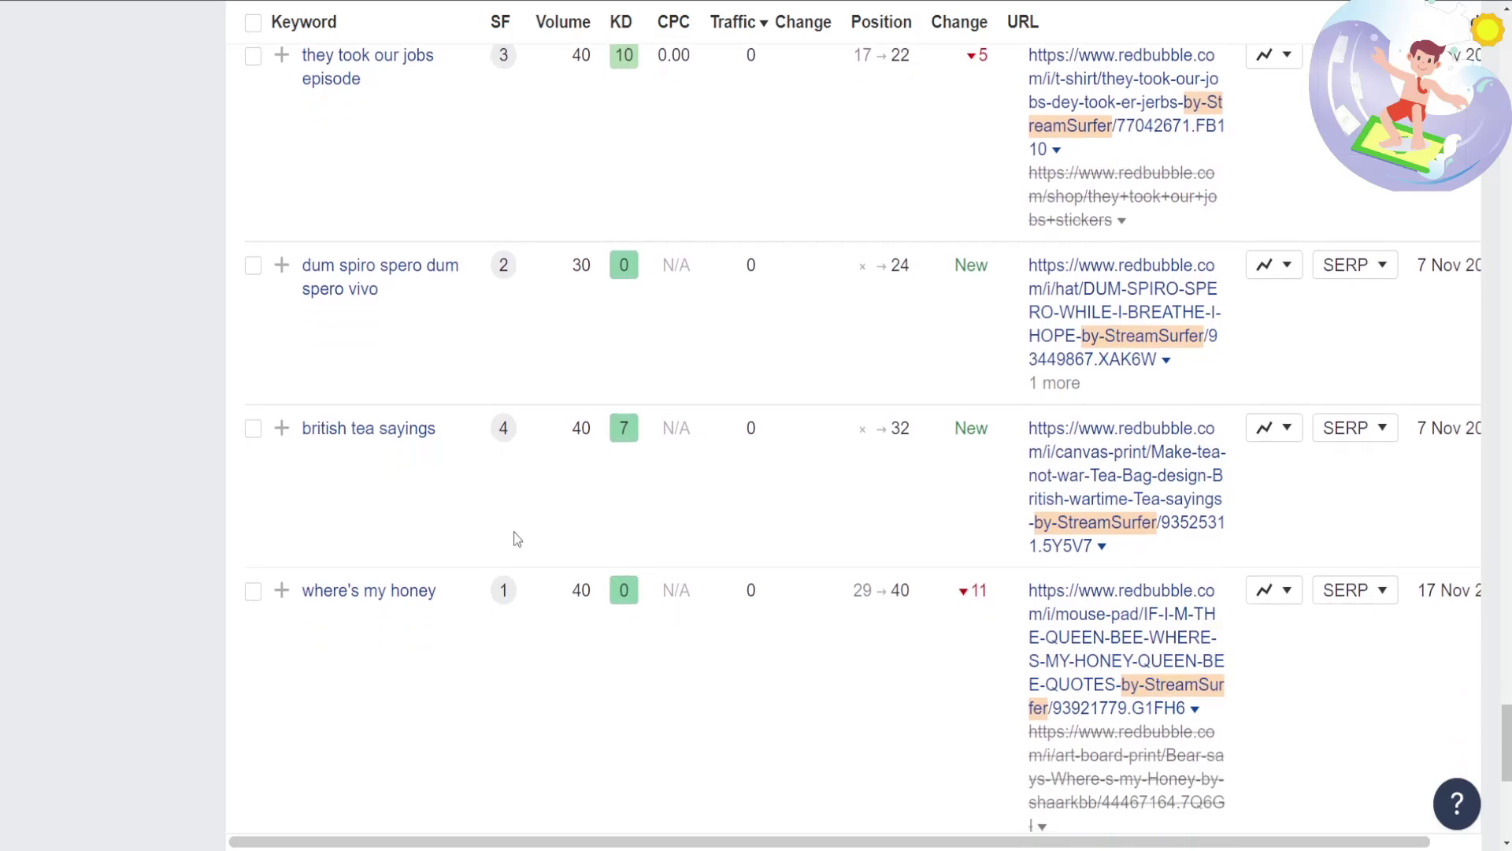
Examine the low-volume keyword rows around "dum spiro spero dum spero vivo", "british tea sayings" and "where's my honey".
left_click_drag(208, 173, 1033, 646)
left_click(37, 415)
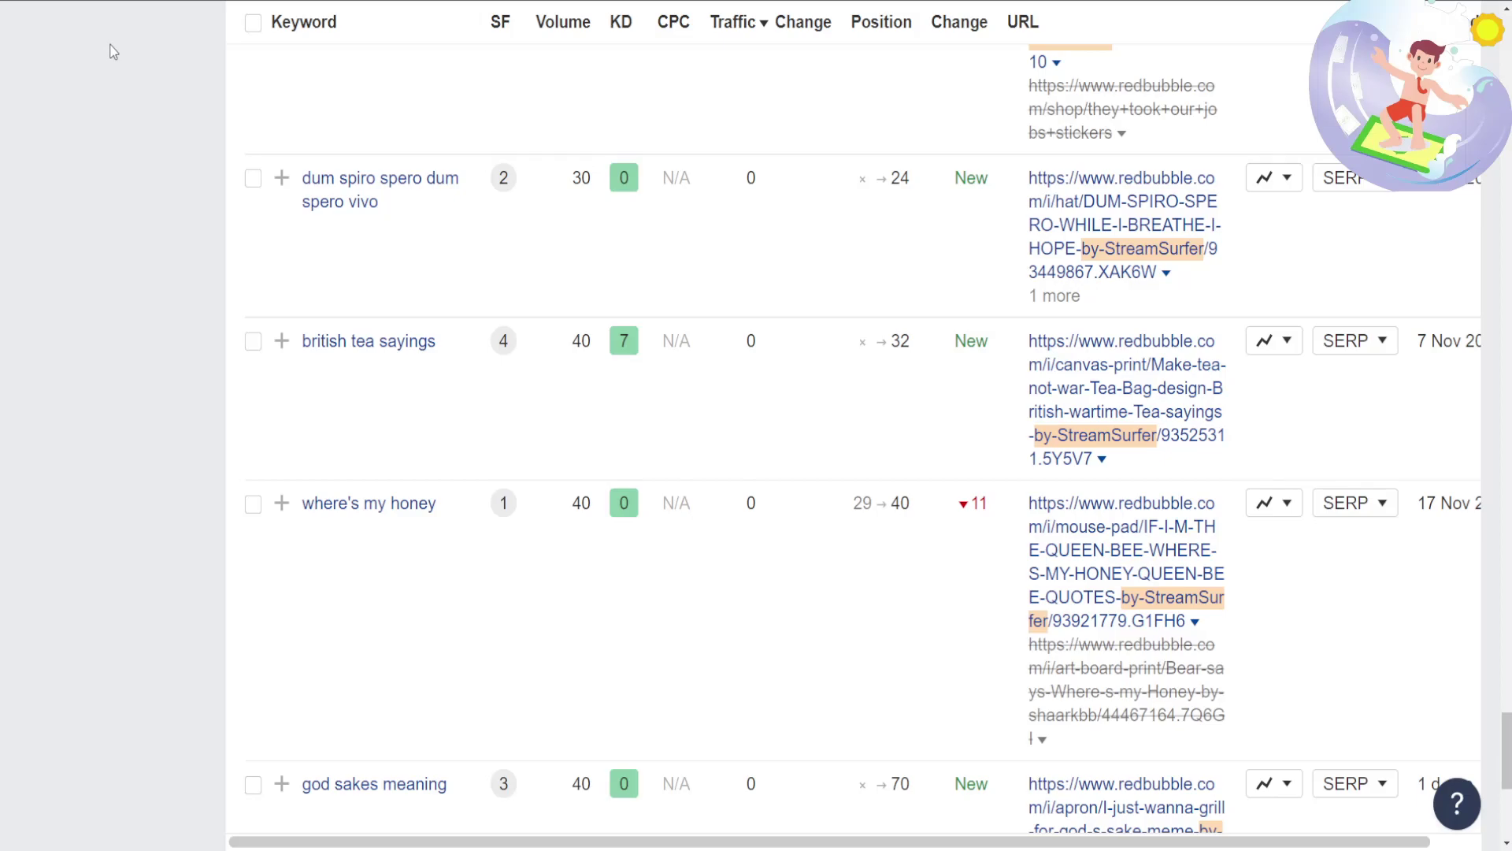
scroll(134, 295, "down", 3)
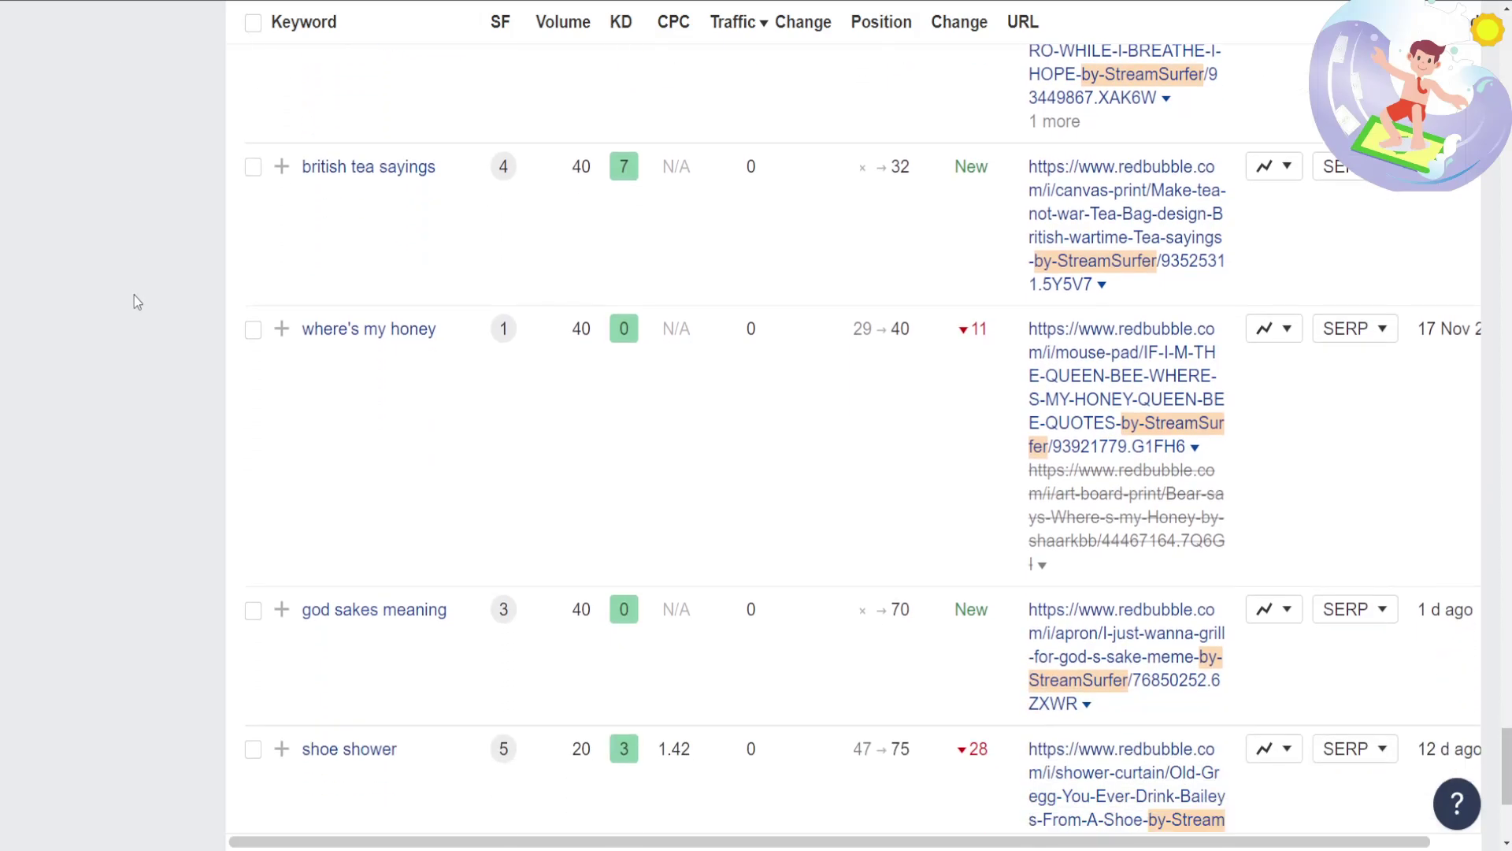
scroll(133, 304, "down", 2)
scroll(134, 304, "up", 7)
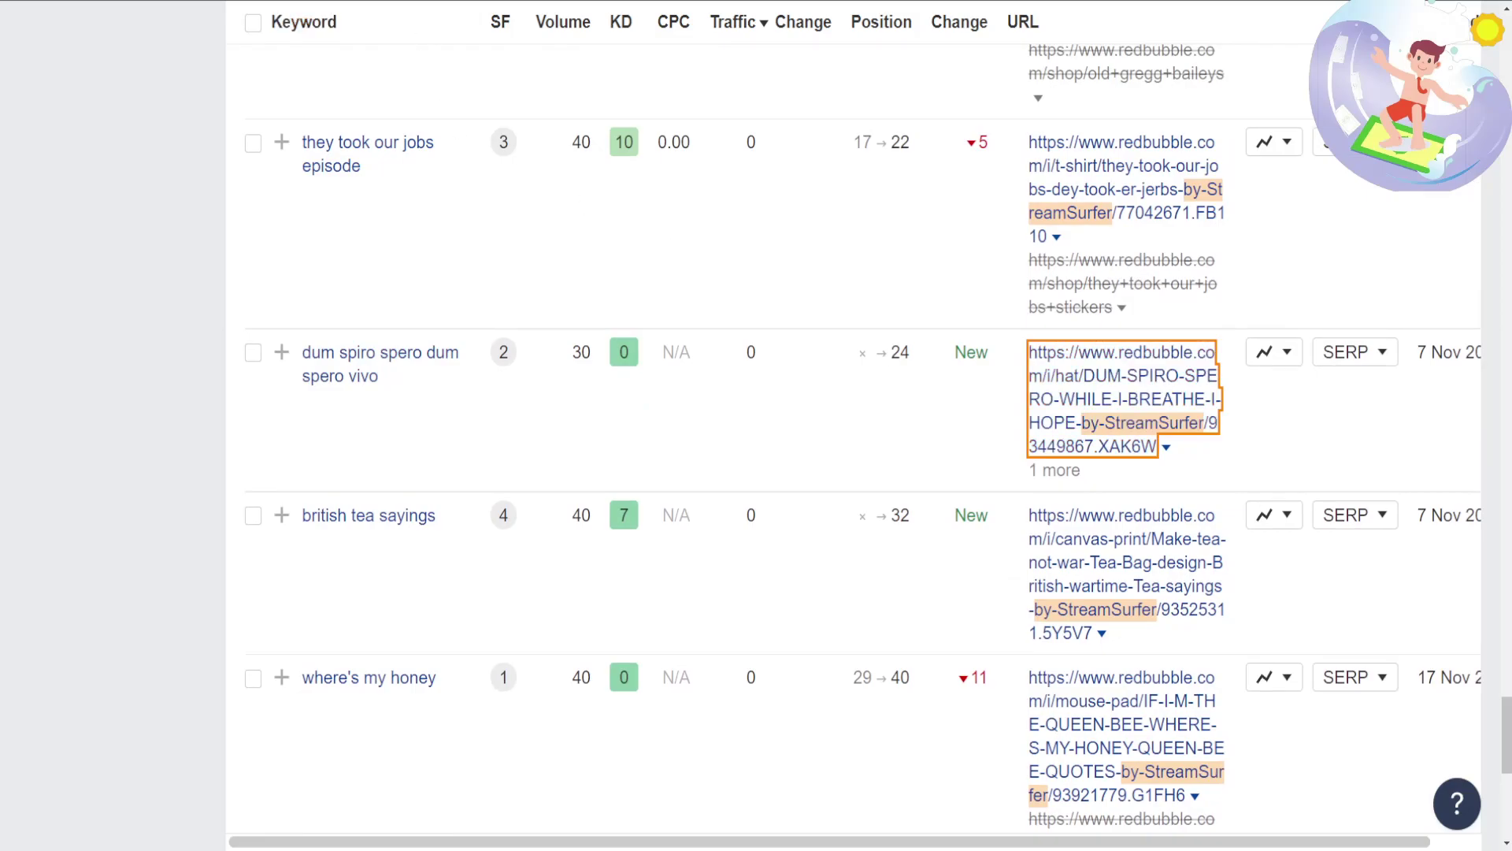
Open the Redbubble hat listing ranking for "dum spiro spero dum spero vivo" and review its title, description and other available products.
left_click_drag(178, 352, 408, 409)
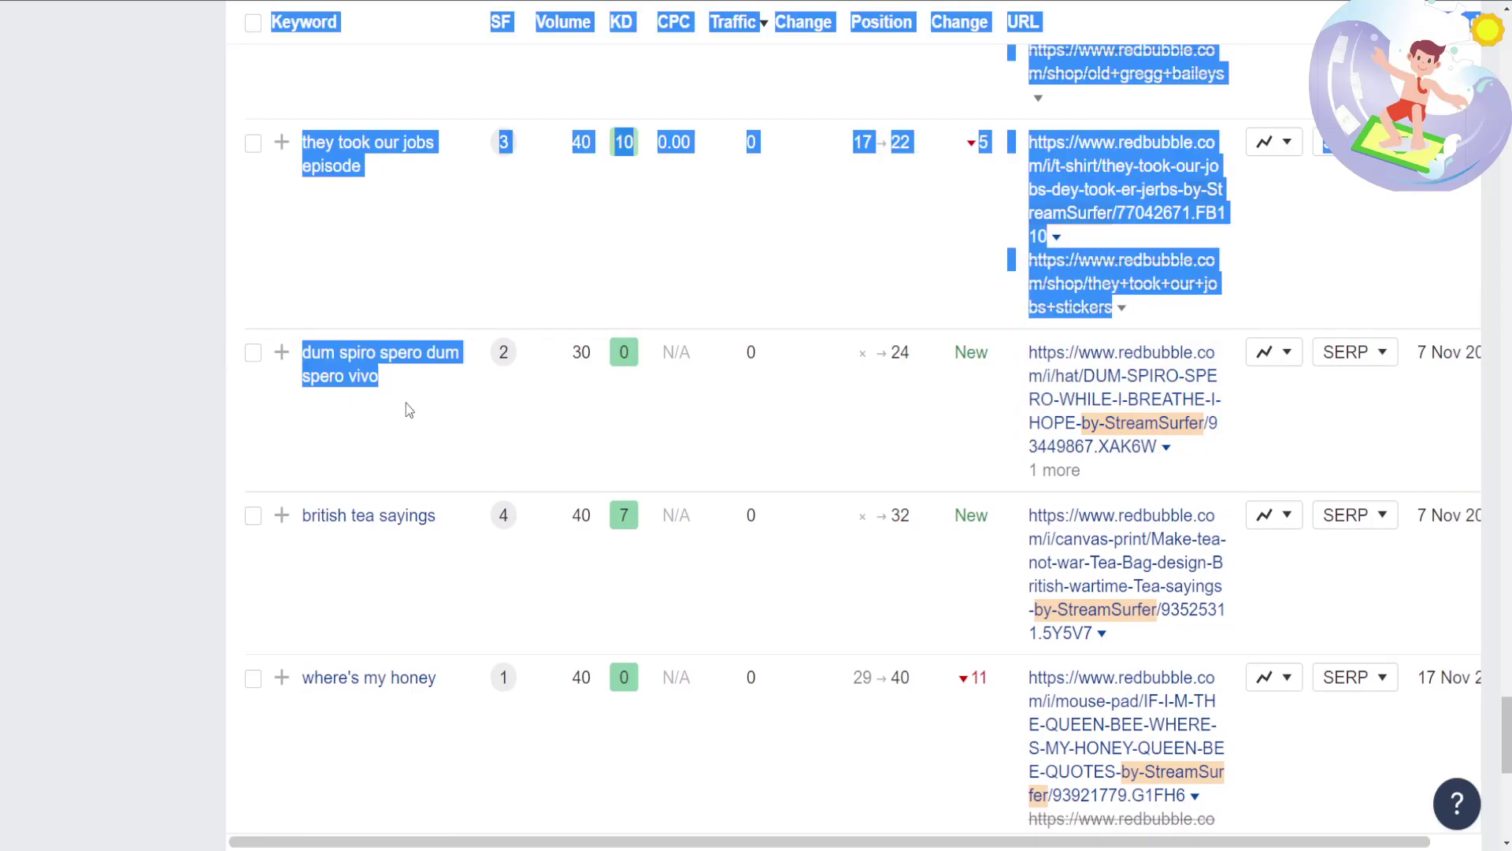
left_click(123, 339)
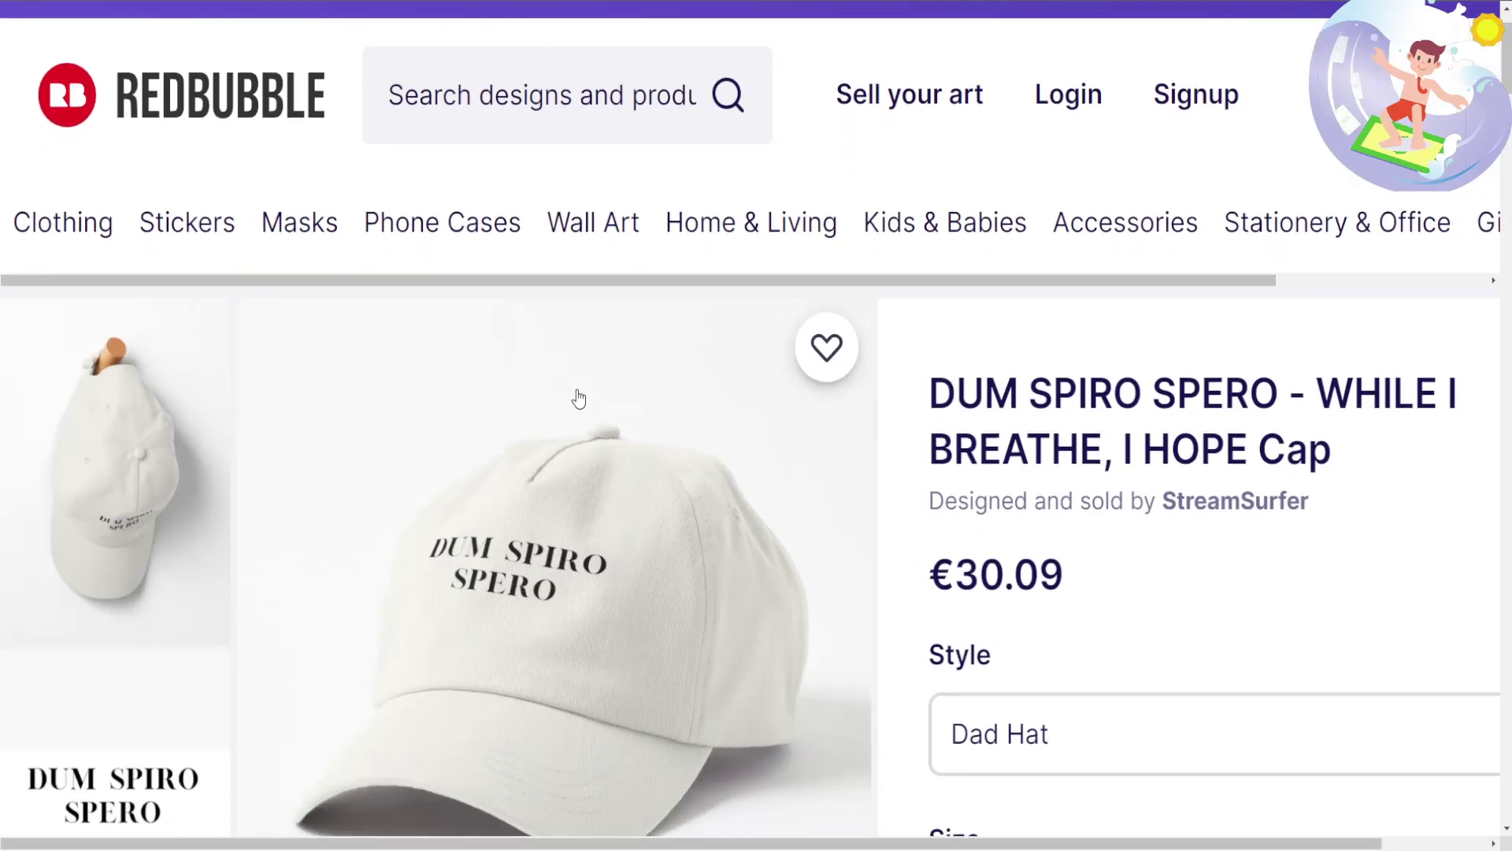
scroll(800, 394, "down", 1)
left_click_drag(927, 307, 1280, 311)
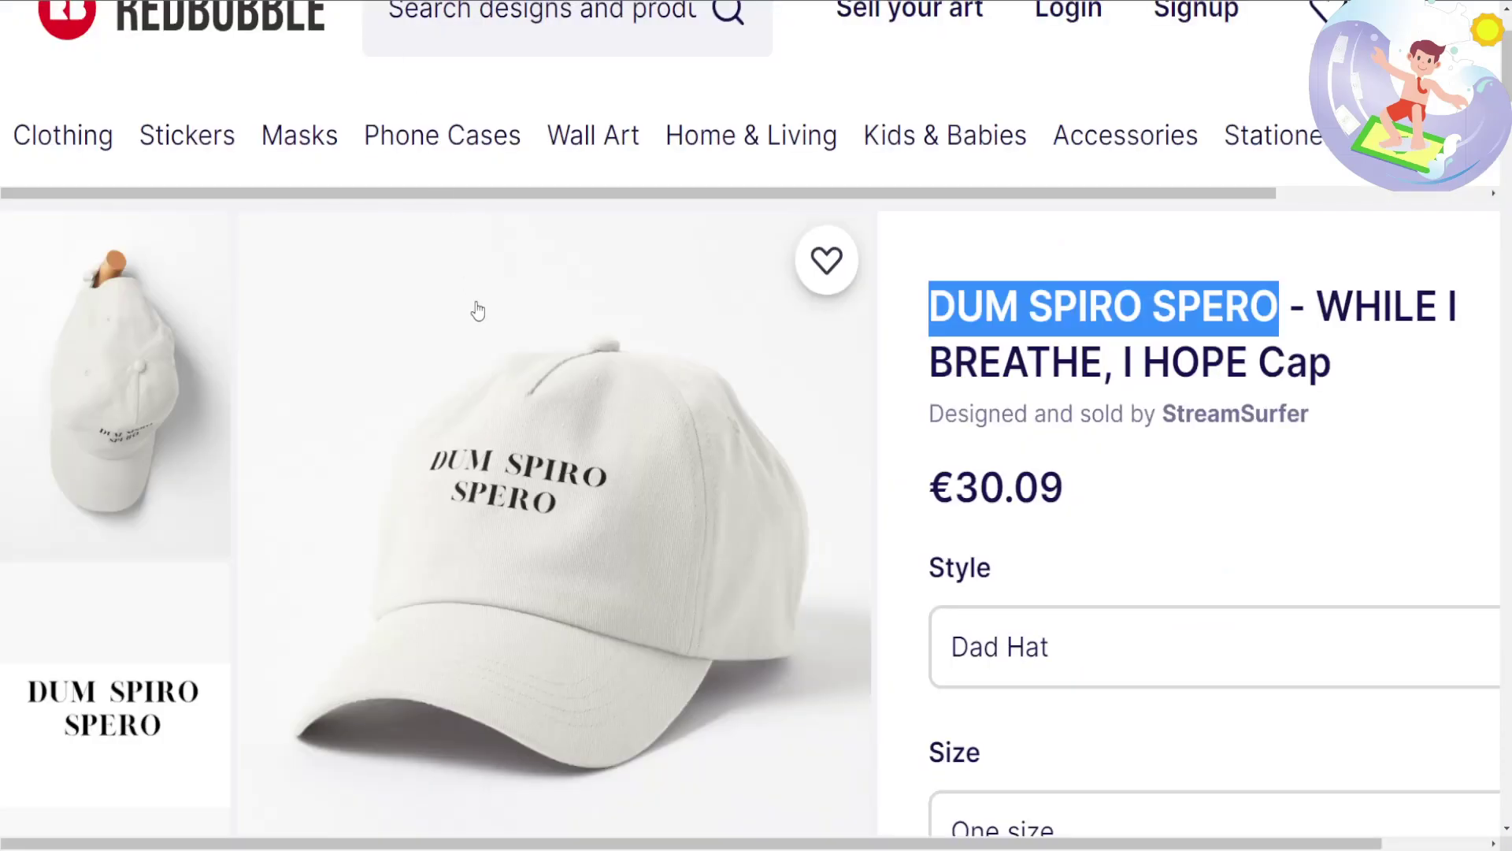
scroll(476, 304, "down", 10)
scroll(481, 340, "down", 15)
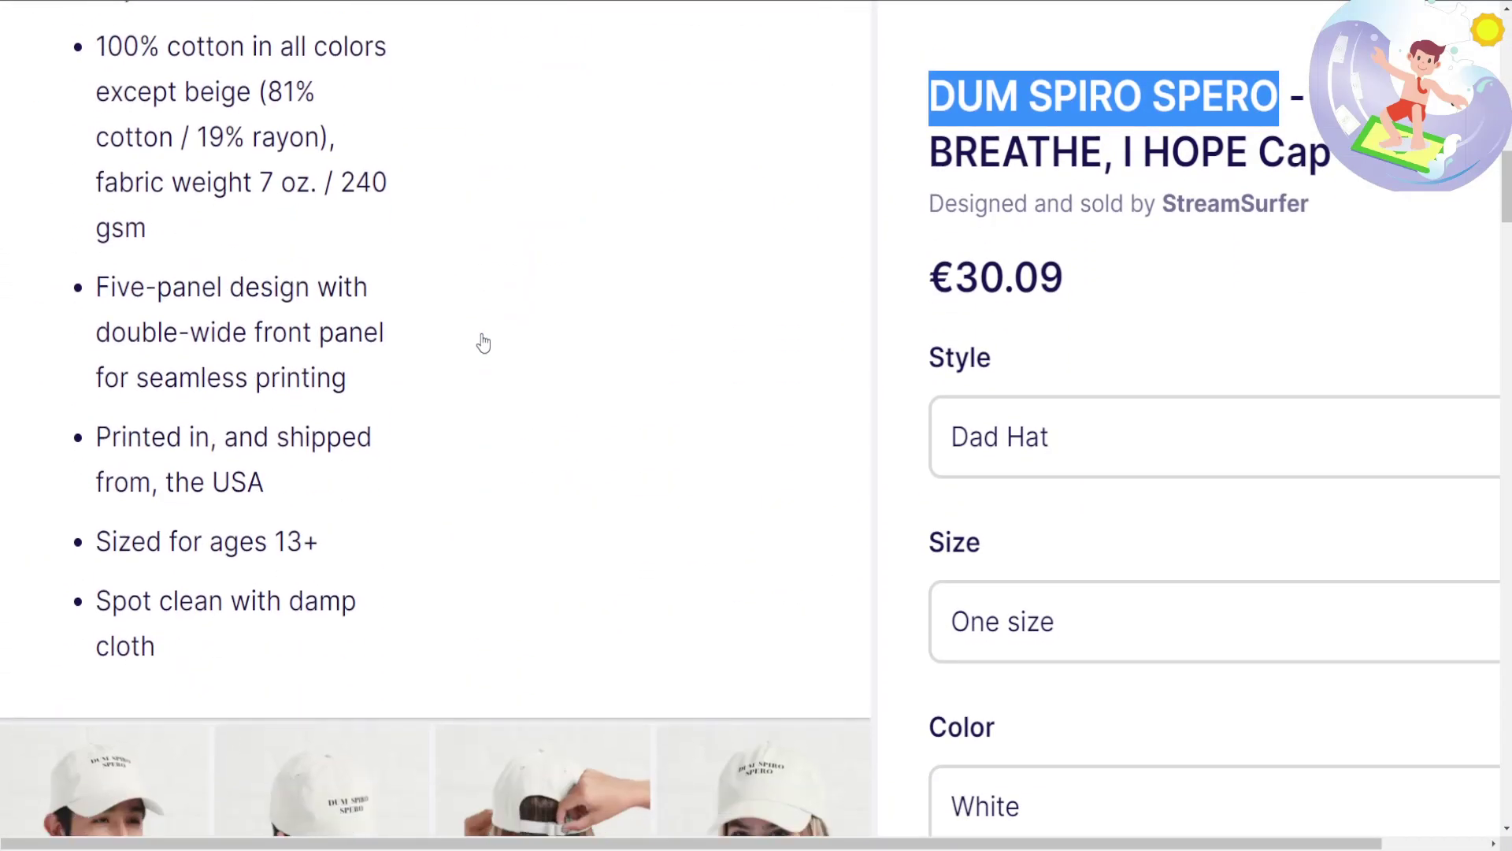
scroll(475, 355, "down", 10)
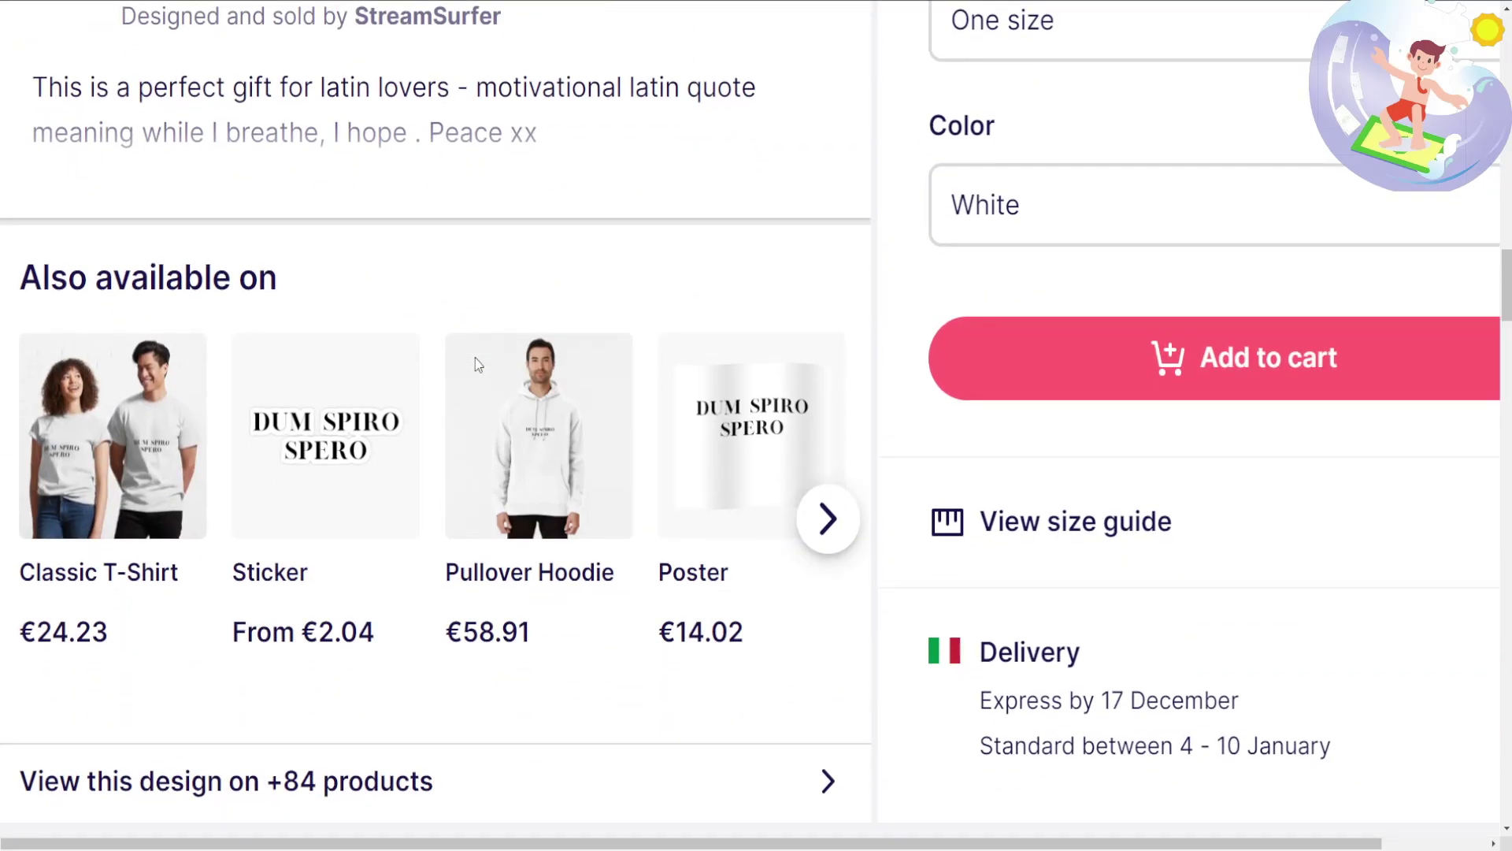
scroll(478, 401, "down", 15)
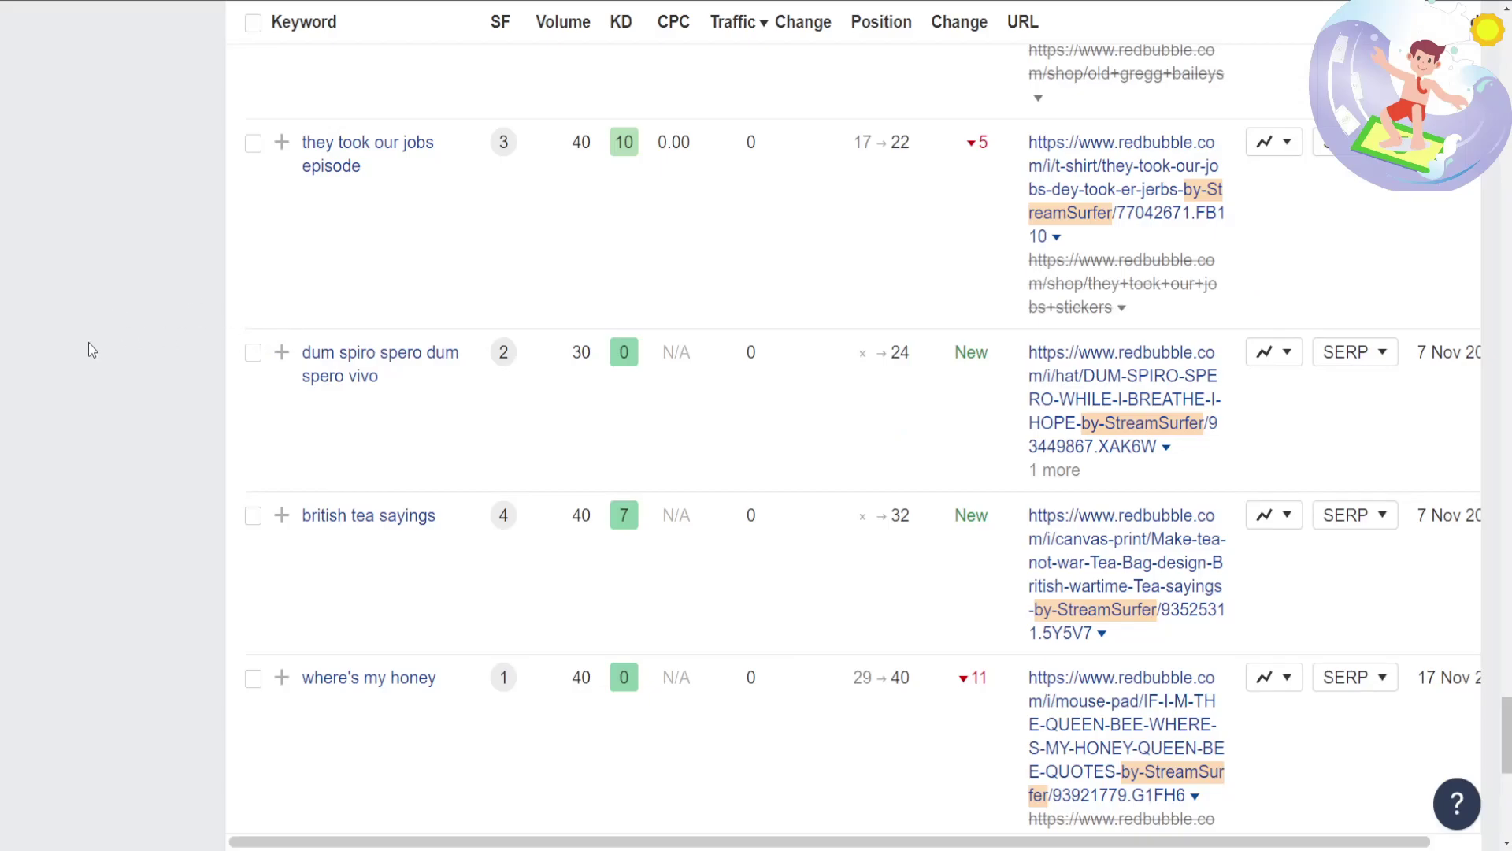
Return to the Ahrefs keyword list and review the "dum spiro spero dum spero vivo" row.
left_click_drag(149, 346, 295, 352)
key("ctrl+c")
left_click(409, 394)
left_click(77, 362)
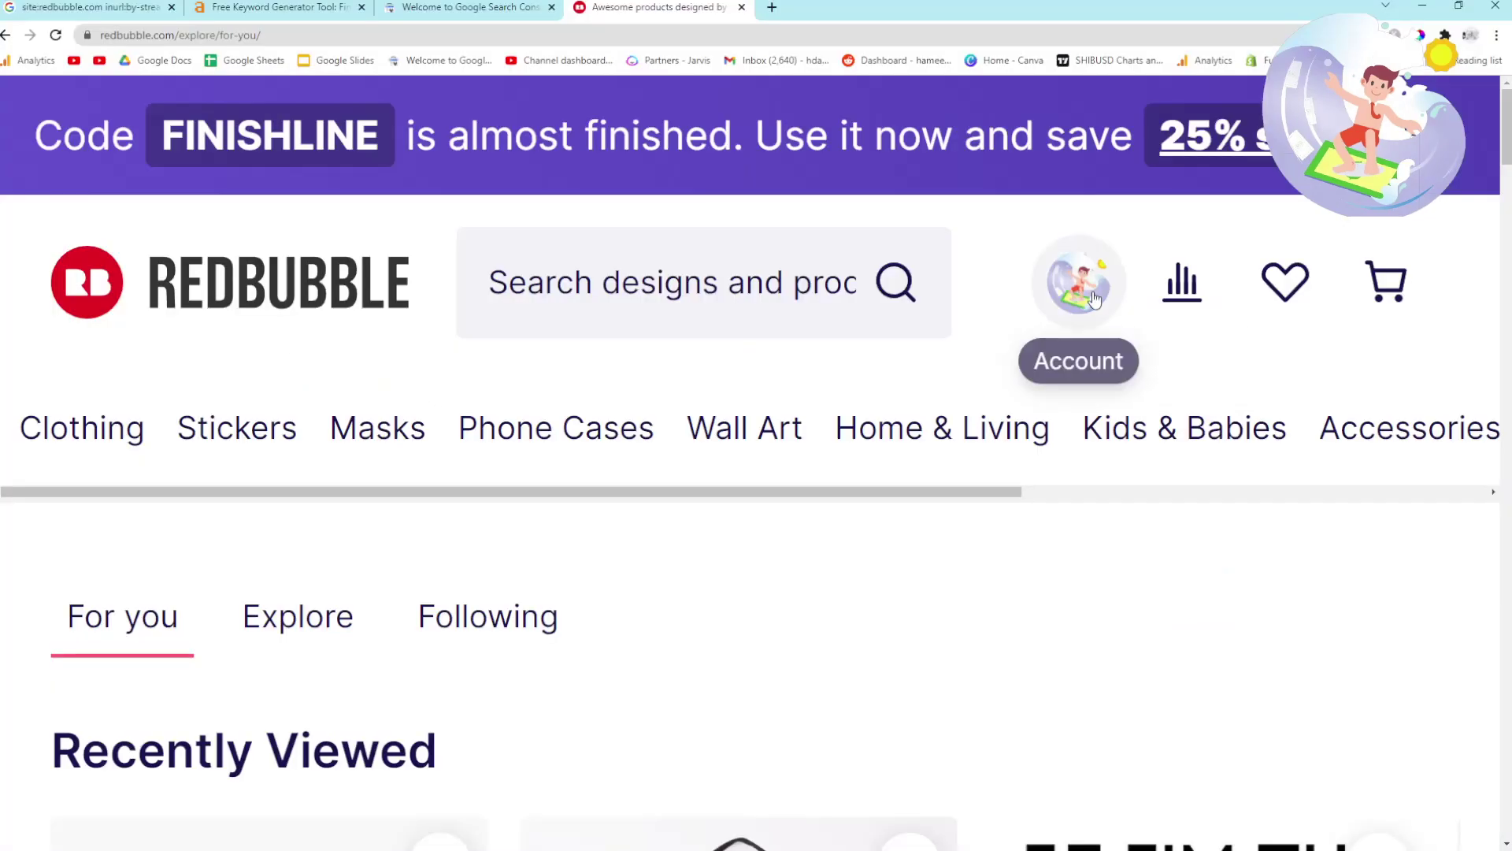
Switch to the logged-in StreamSurfer account on Redbubble and open its portfolio management page.
left_click(1099, 300)
scroll(977, 756, "down", 1)
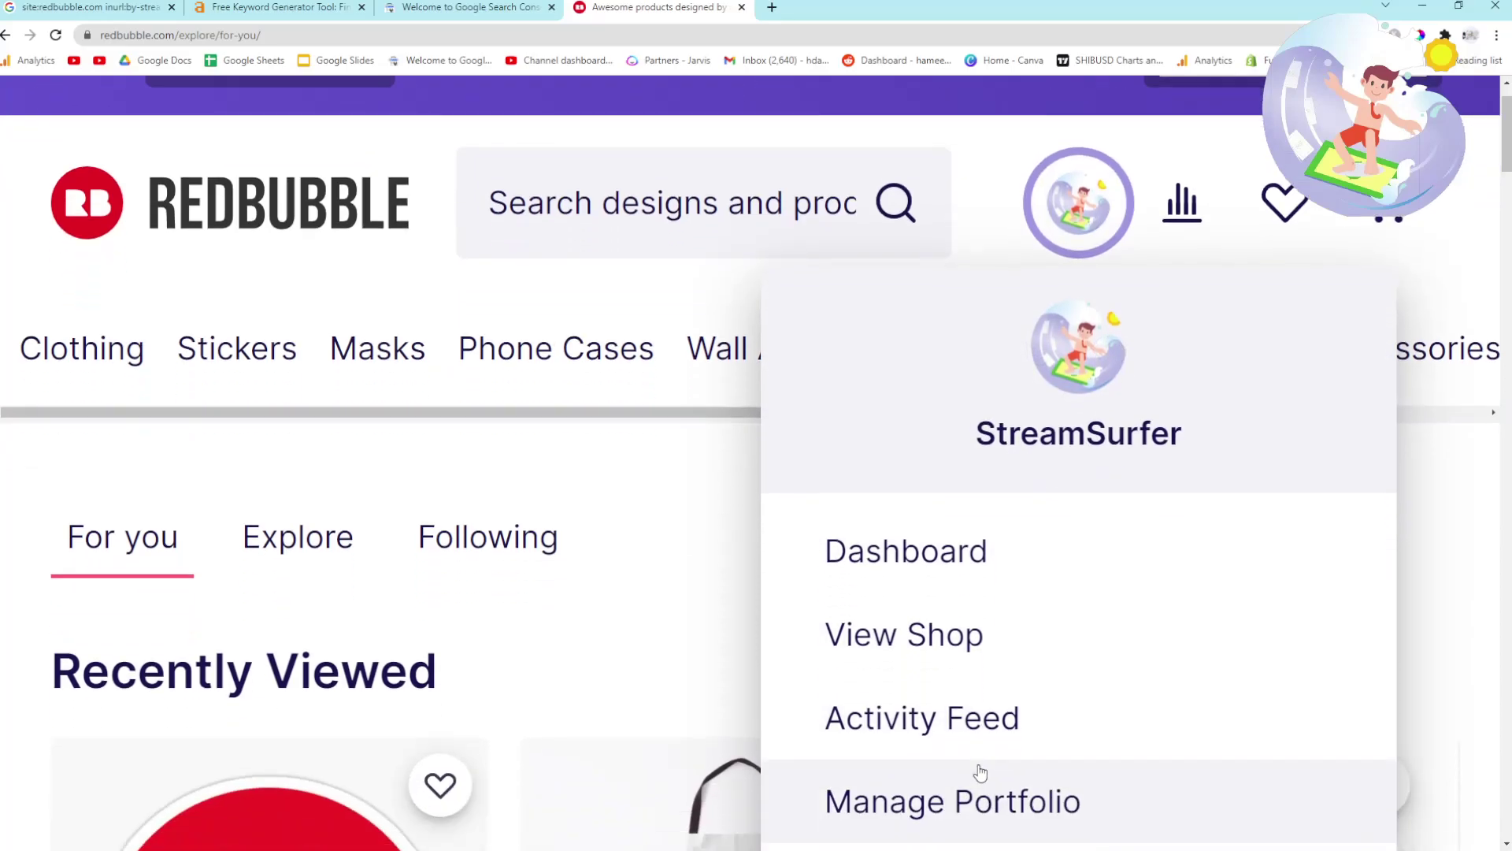
scroll(980, 772, "down", 1)
left_click(969, 728)
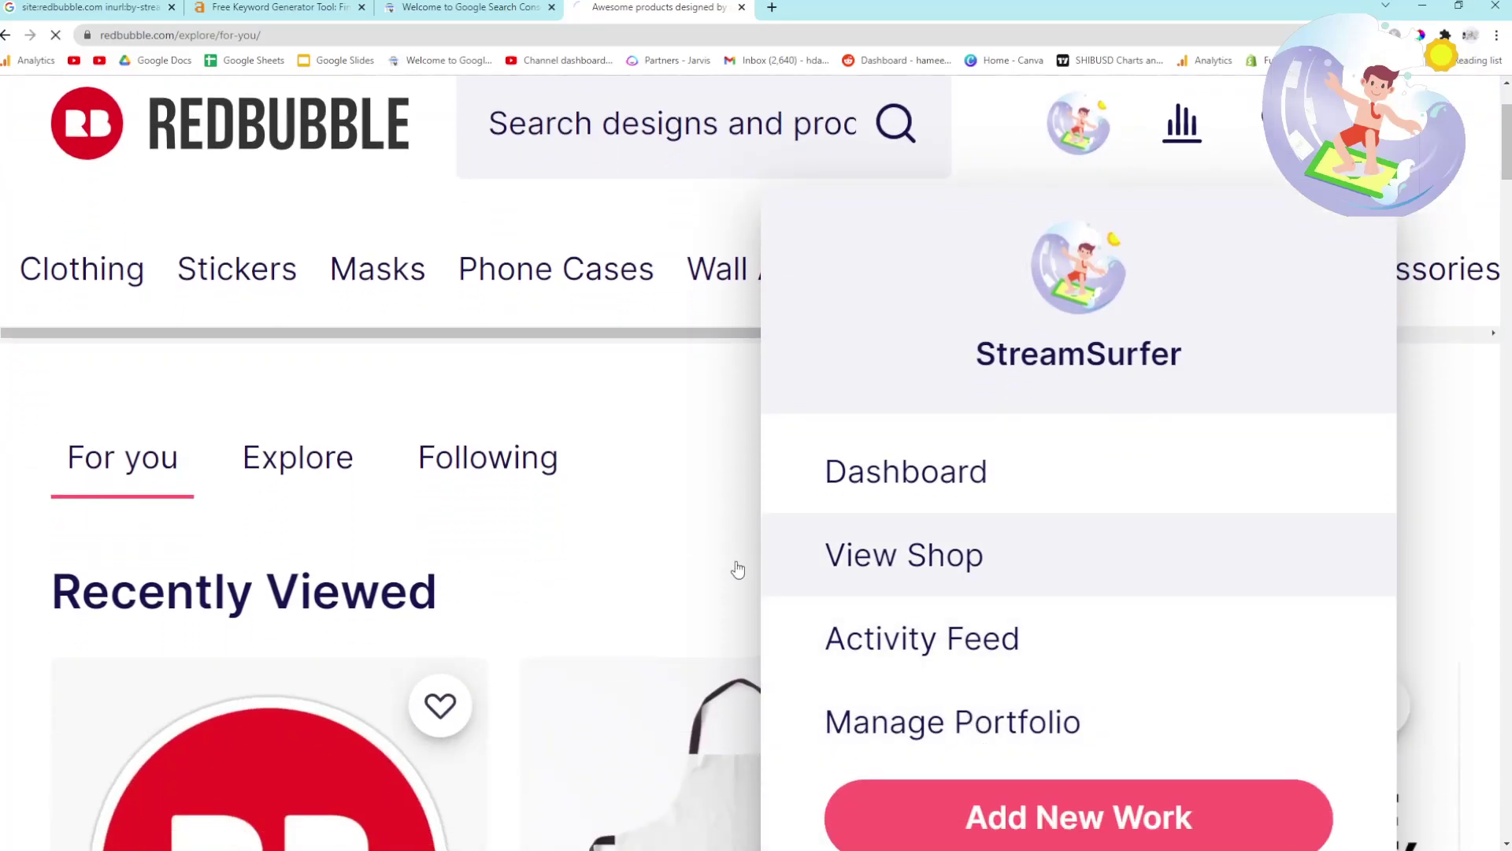
Find the "DUM SPIRO SPERO" design among the portfolio works by searching the page for "dum".
scroll(581, 359, "down", 4)
scroll(581, 363, "down", 8)
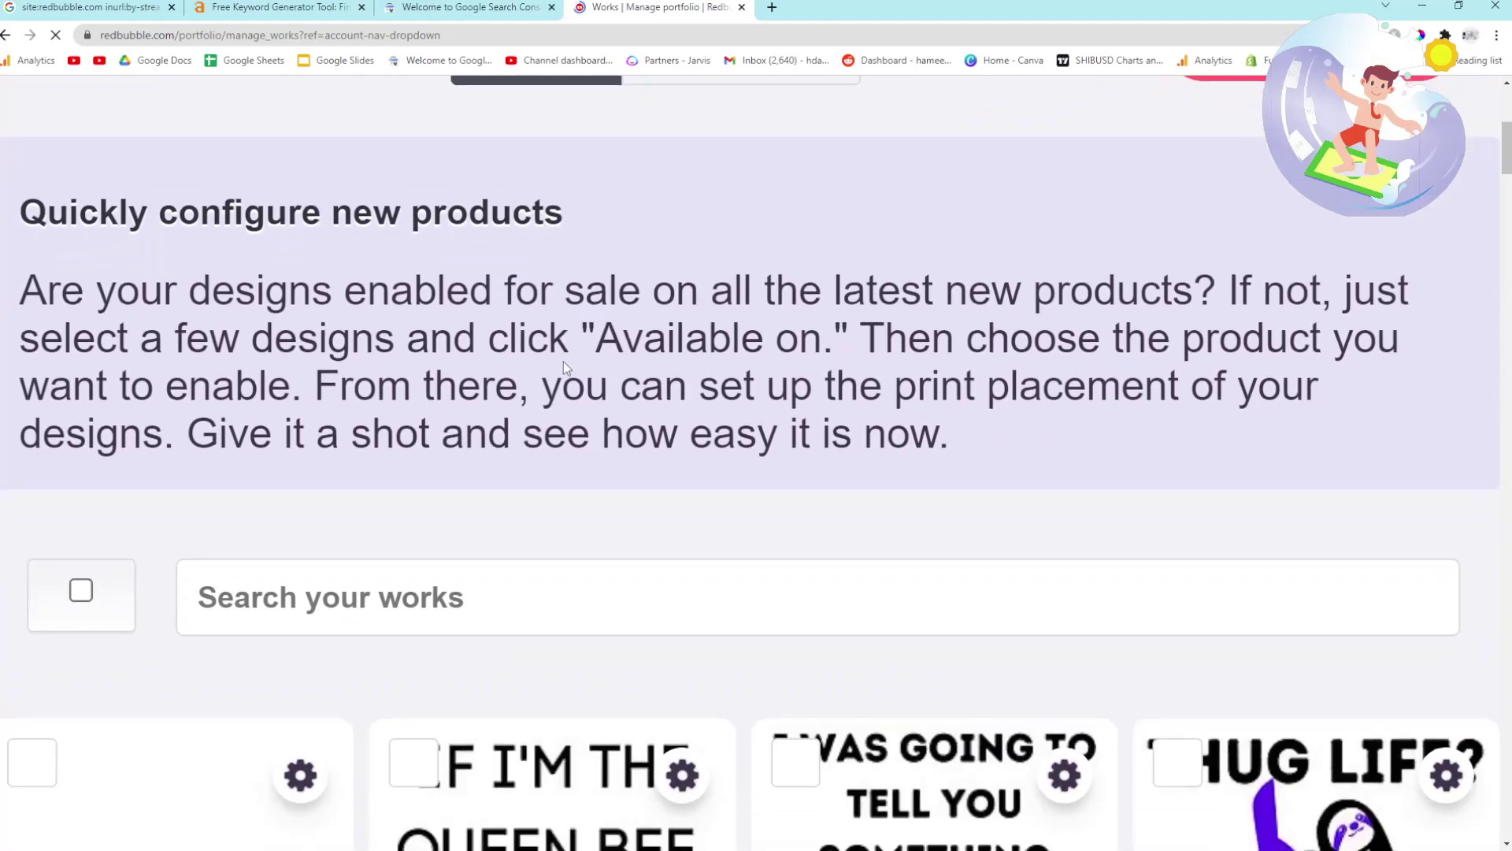
type("dum")
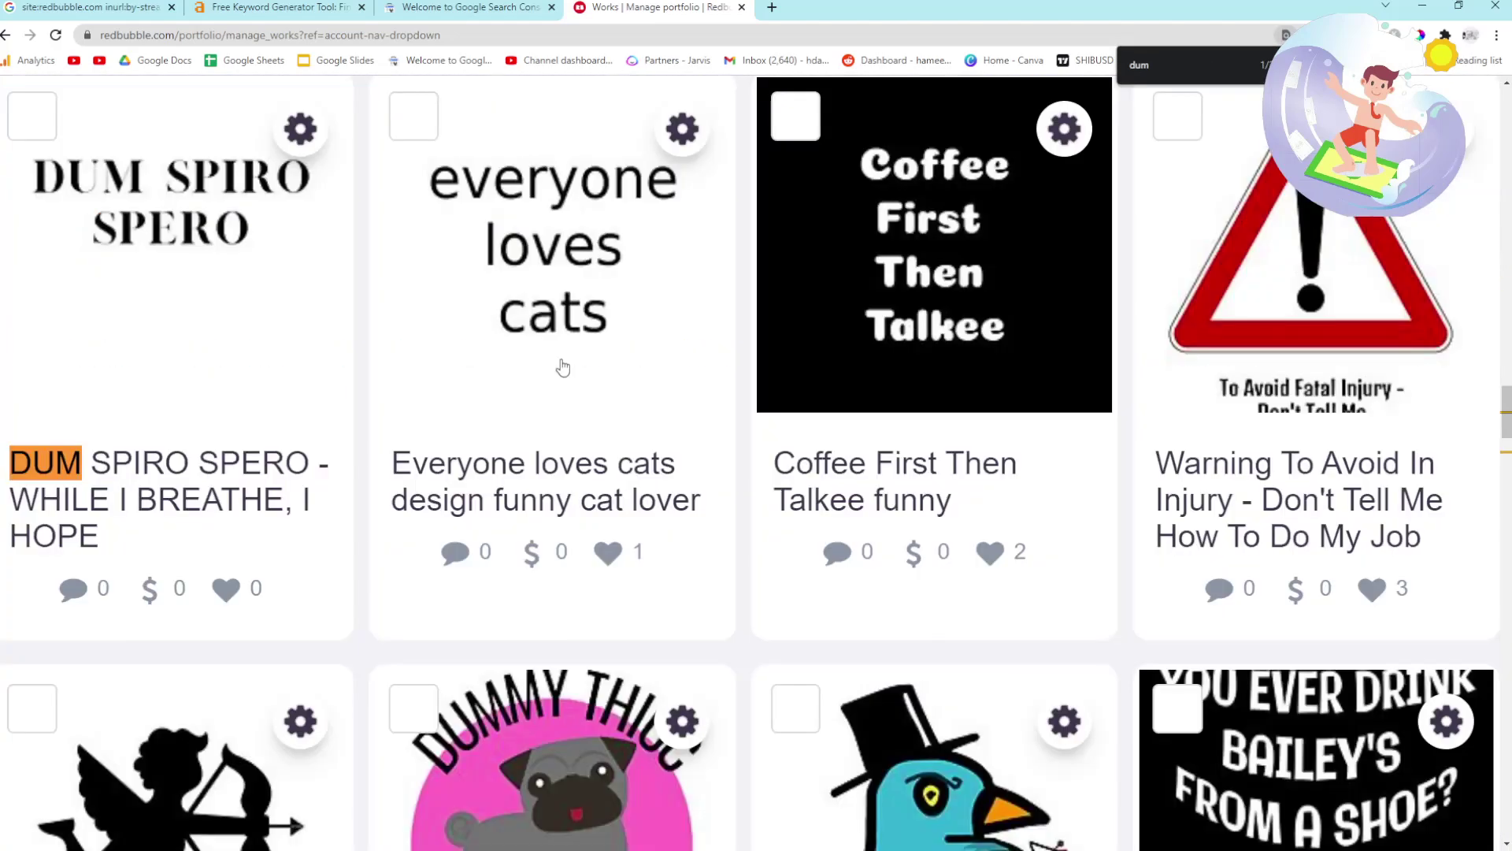
Open the "DUM SPIRO SPERO" work for editing and replace that phrase in its title with "dum spiro spero dum spero vivo".
left_click(293, 146)
left_click(109, 331)
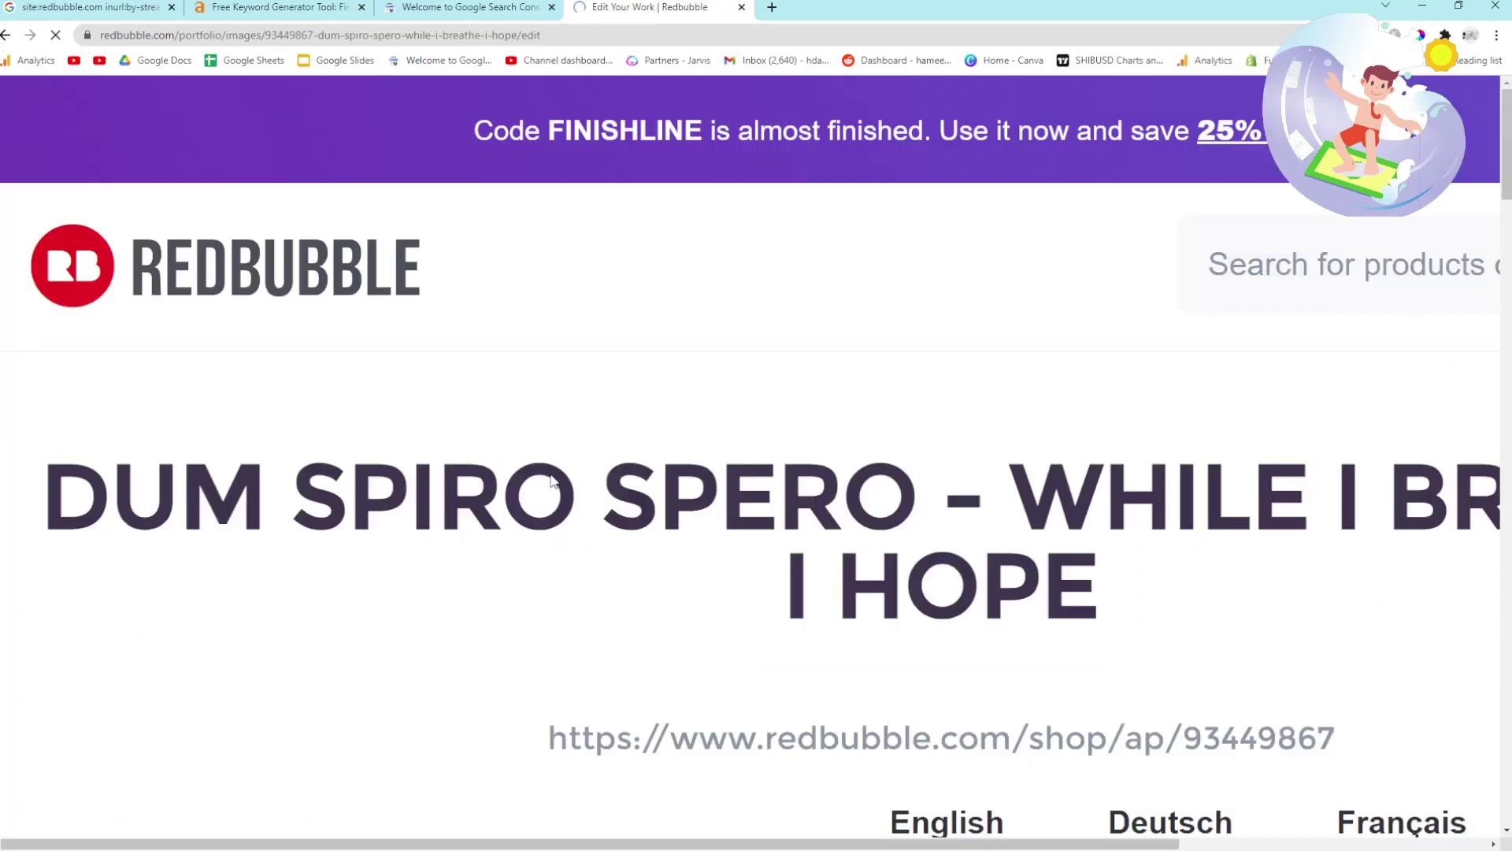
scroll(794, 508, "down", 5)
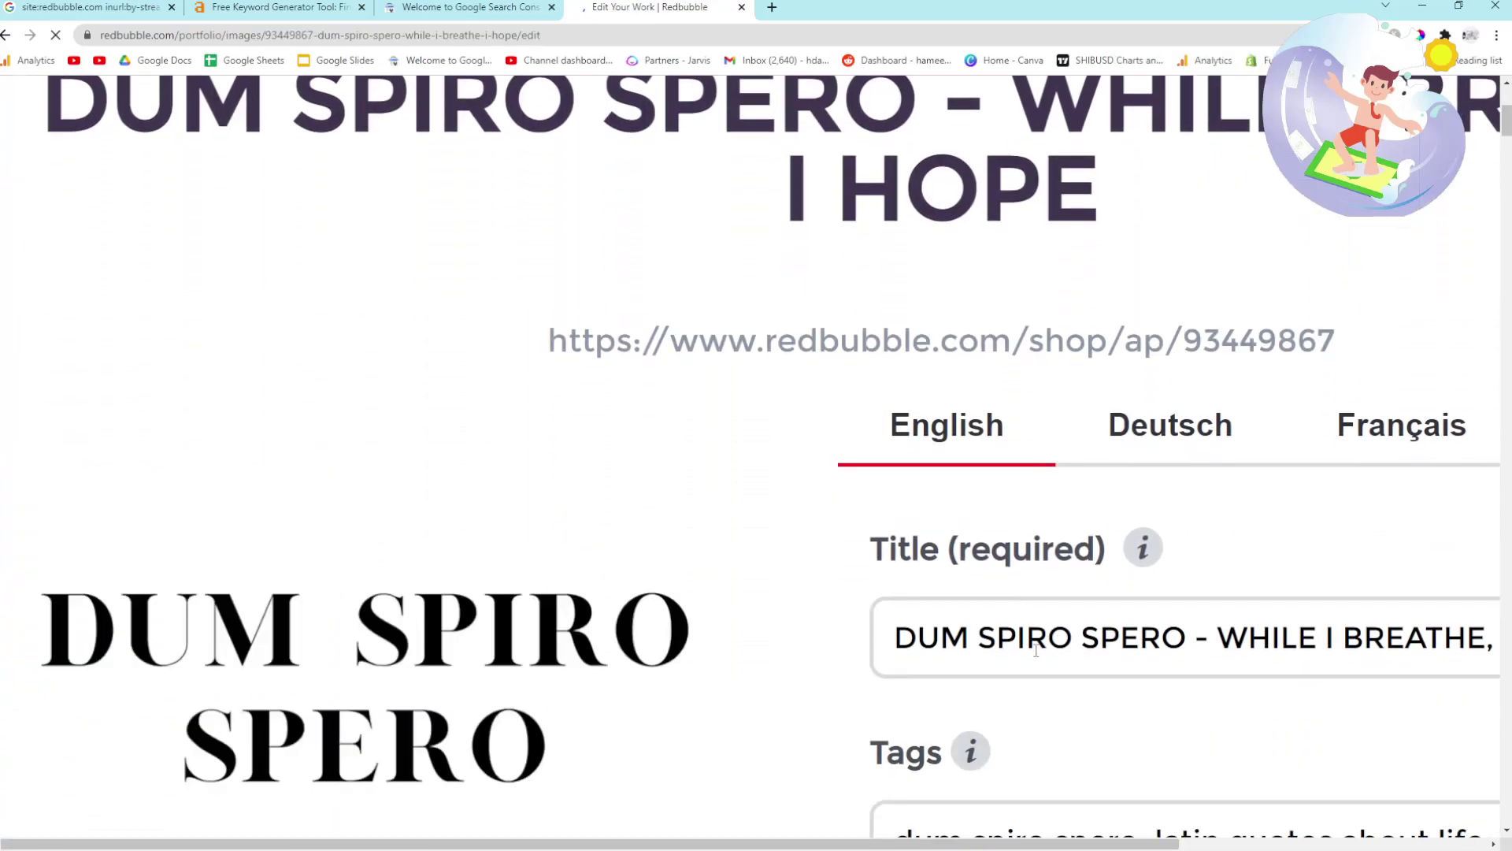
left_click_drag(1194, 638, 759, 590)
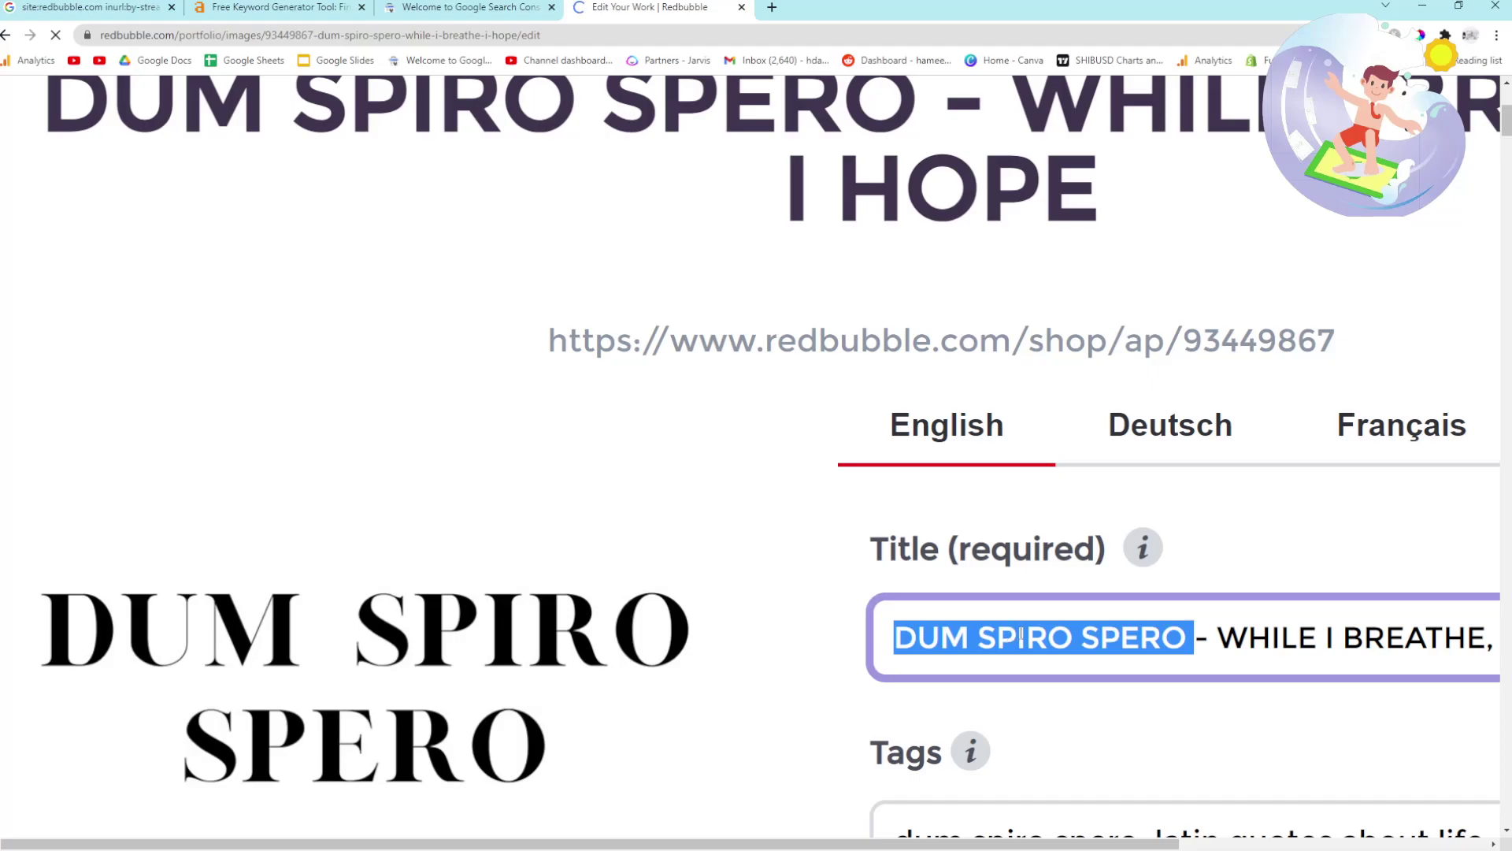
key("ctrl+v")
scroll(542, 594, "down", 4)
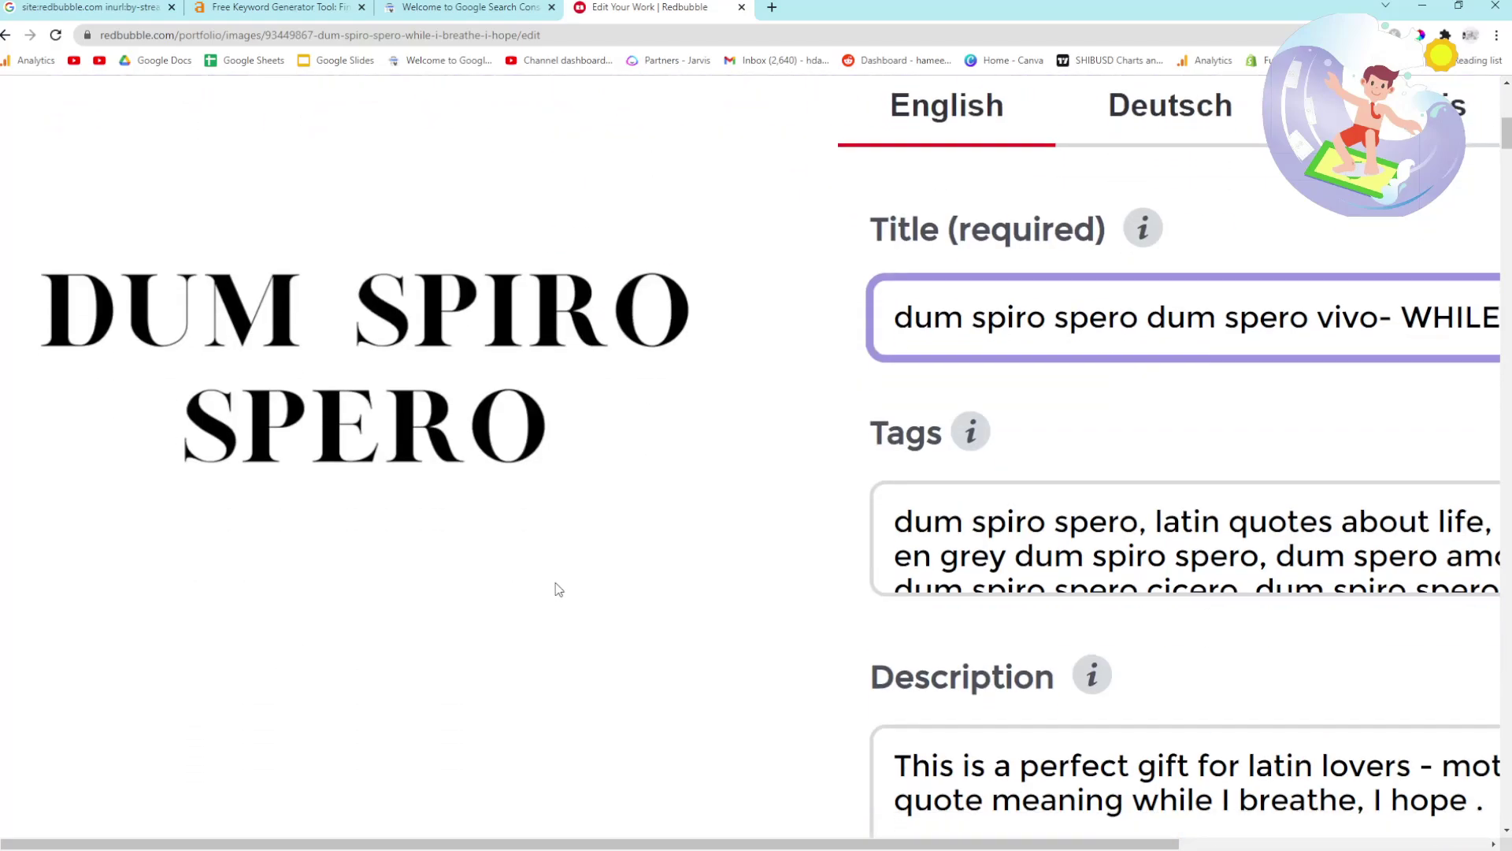
Confirm the right to sell products containing this artwork and locate the option for saving the work.
scroll(542, 594, "down", 20)
scroll(917, 698, "up", 15)
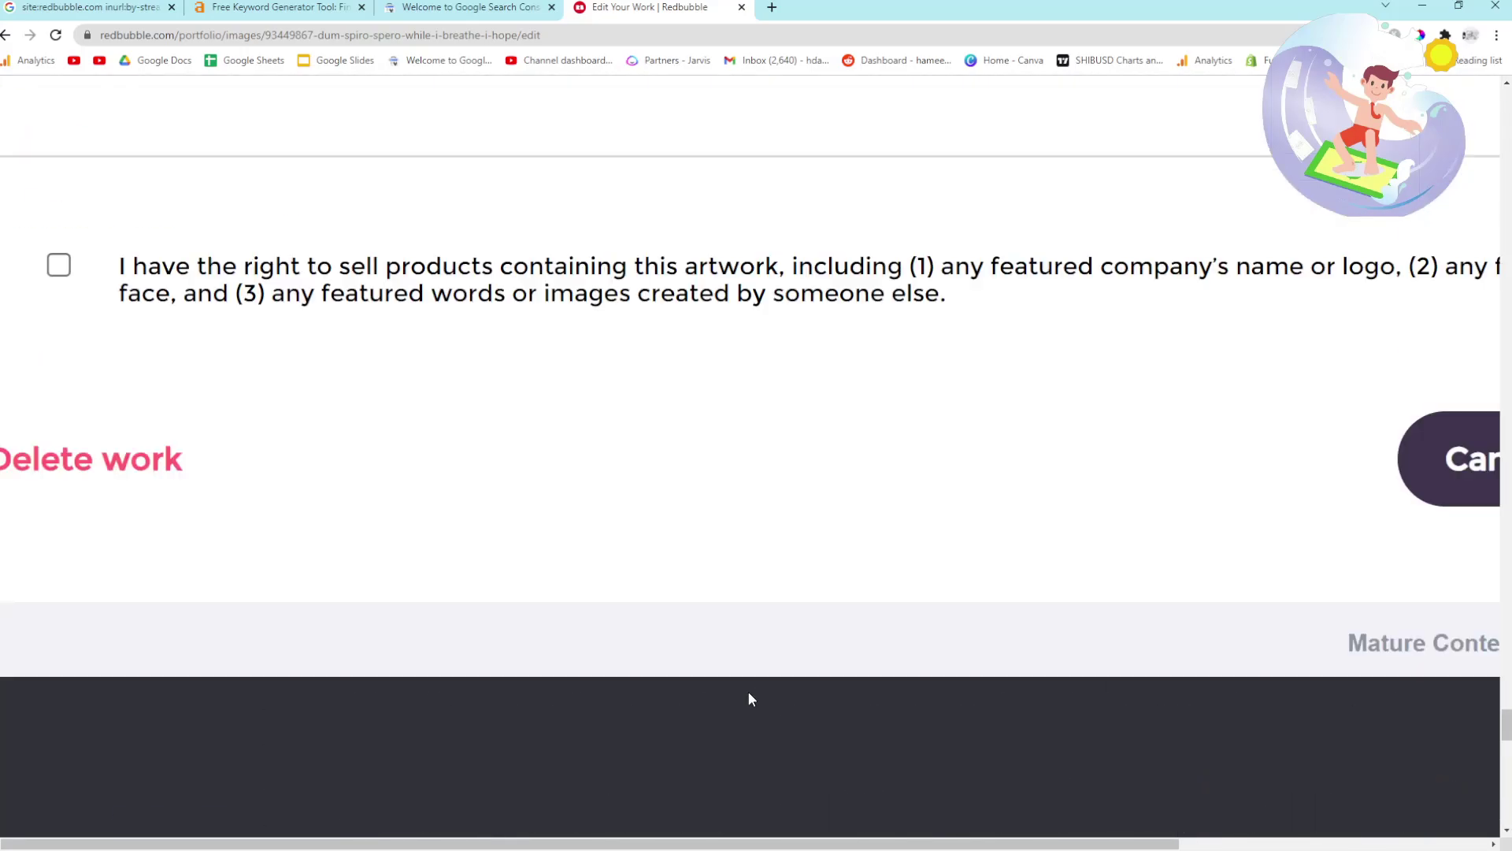
scroll(751, 698, "up", 2)
left_click(59, 433)
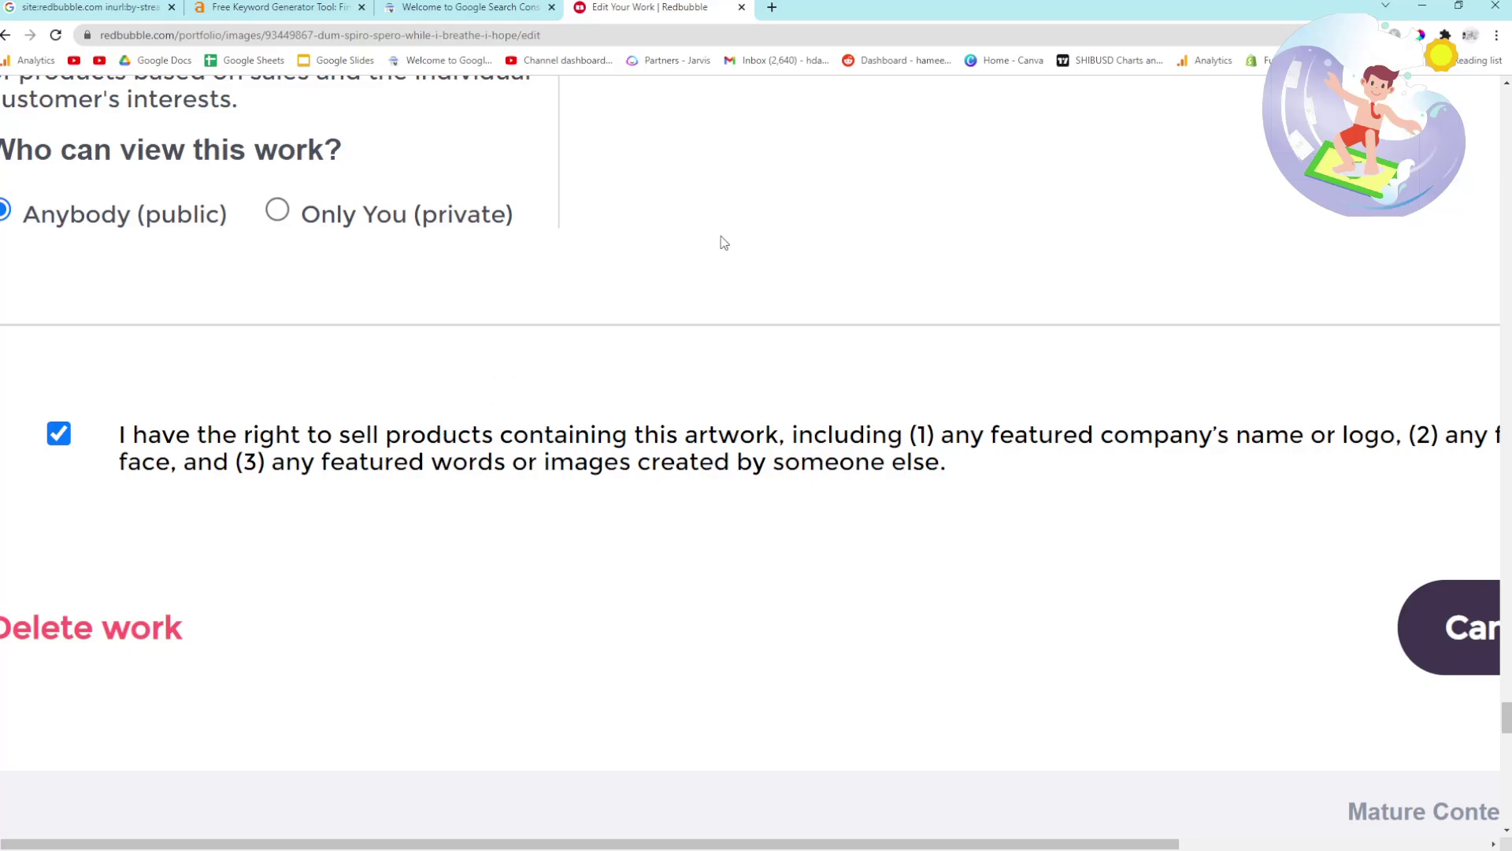
key("ctrl+minus")
key("ctrl+minus")
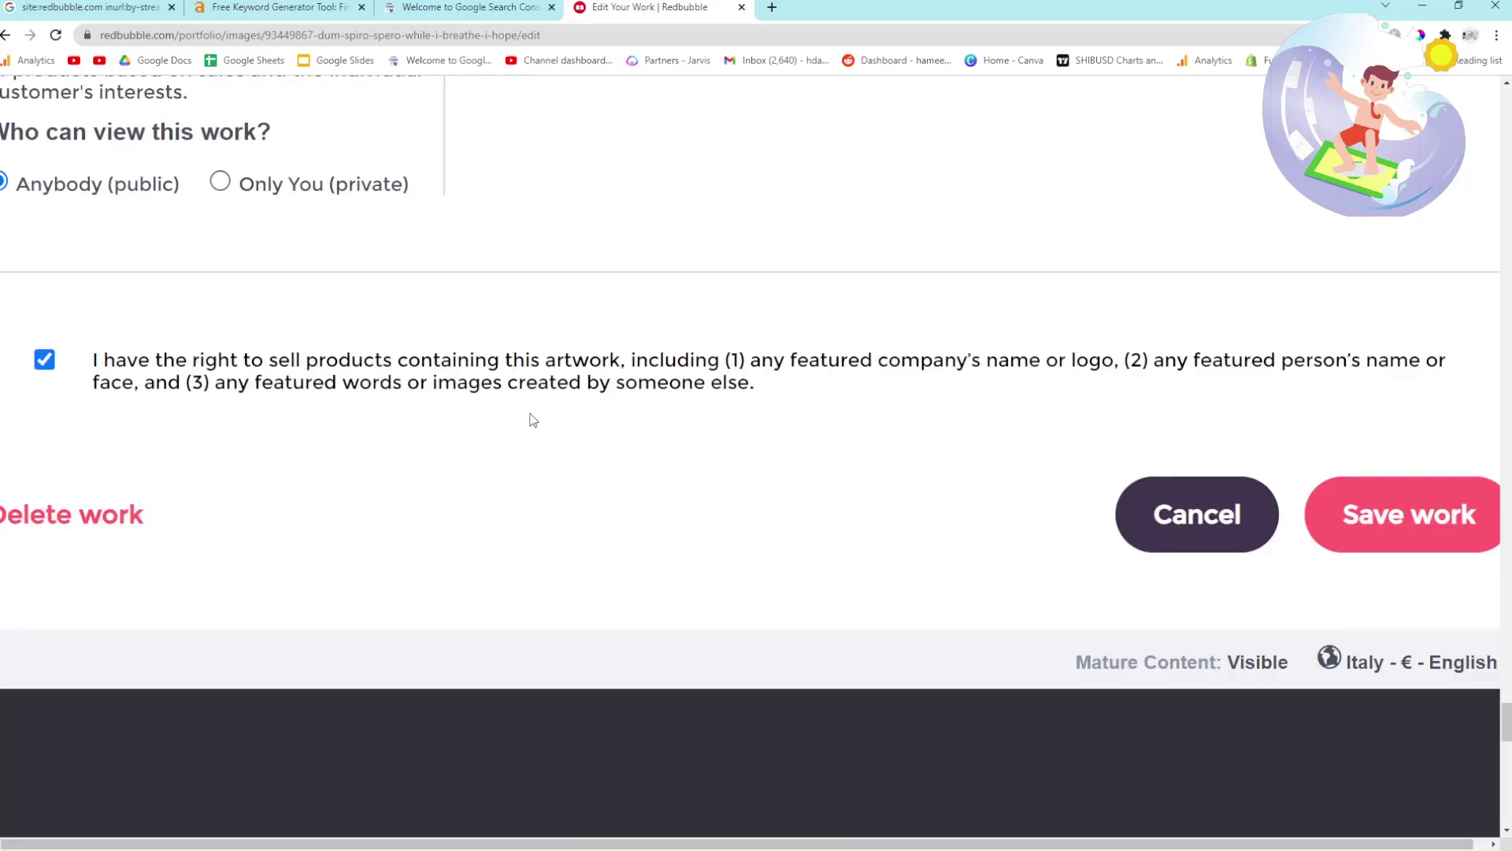
scroll(748, 463, "up", 4)
scroll(748, 462, "down", 1)
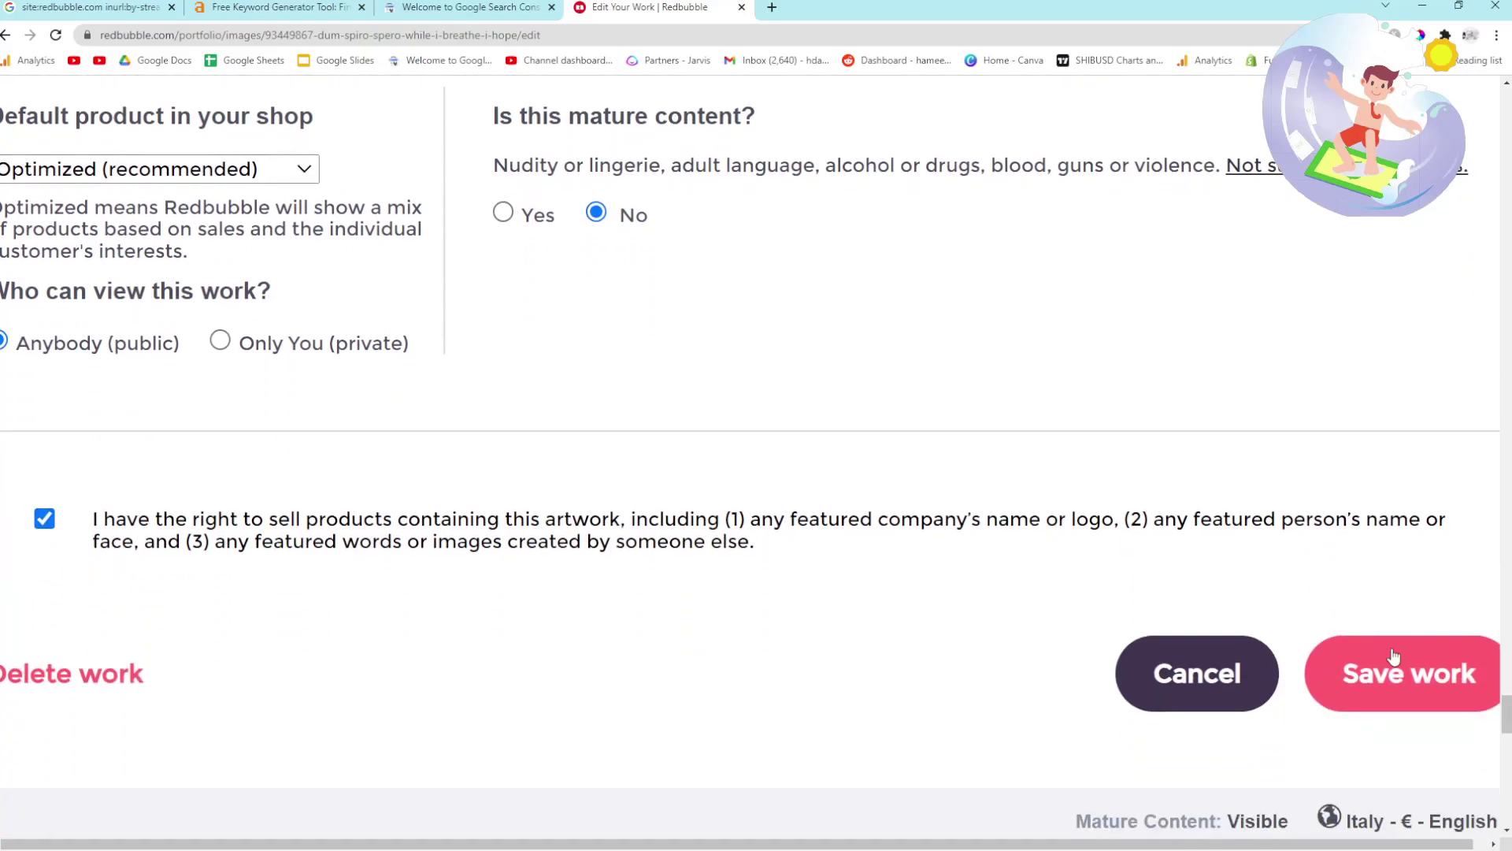
scroll(612, 341, "down", 10)
key("ctrl+plus")
key("ctrl+plus")
scroll(606, 471, "up", 15)
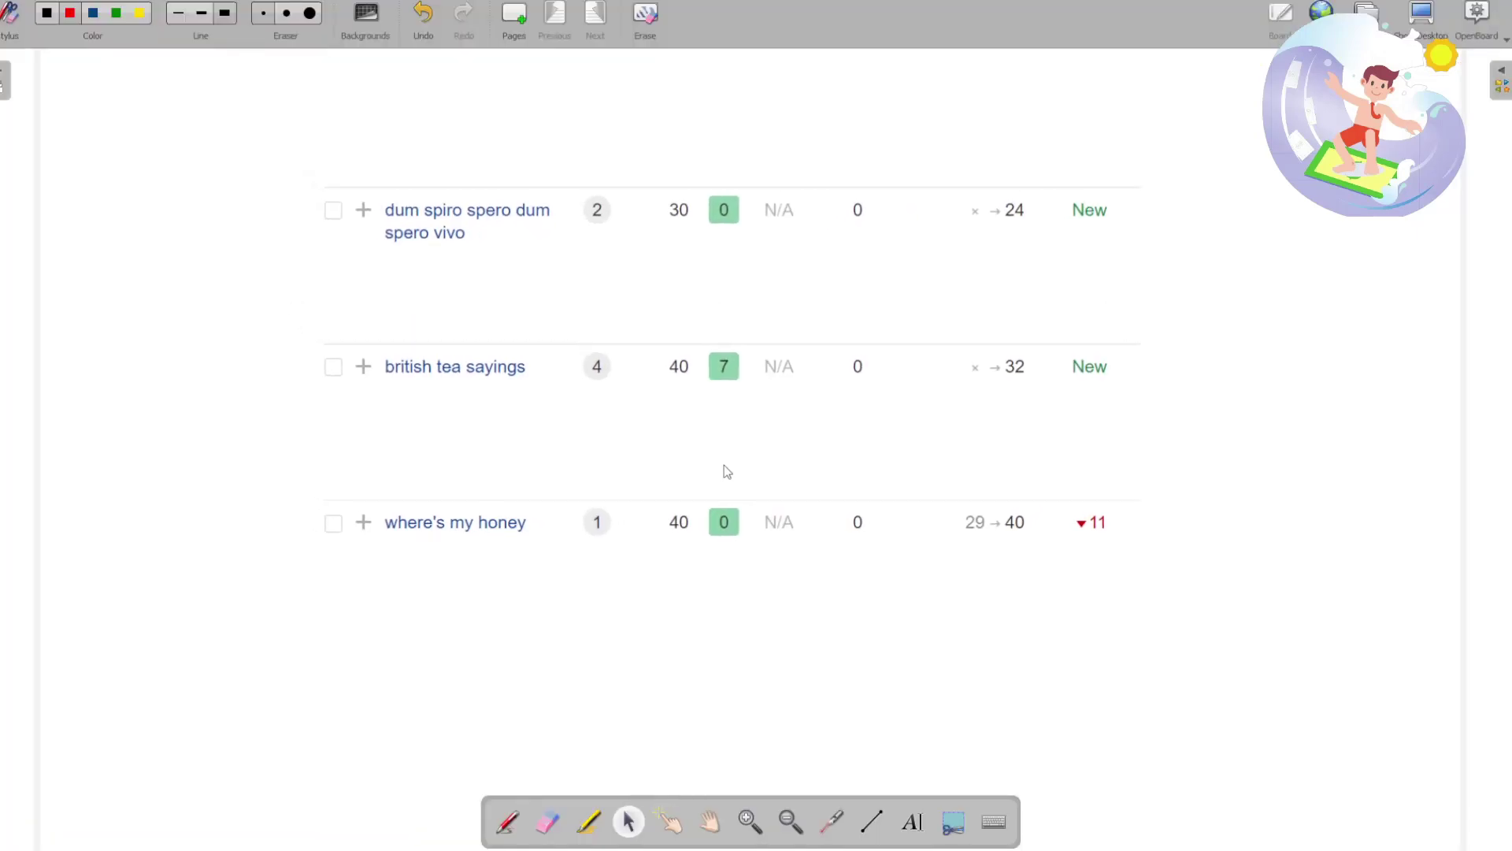
Switch to the OpenBoard whiteboard and draw a red box around the "Oriental Rug" heading.
left_click(510, 822)
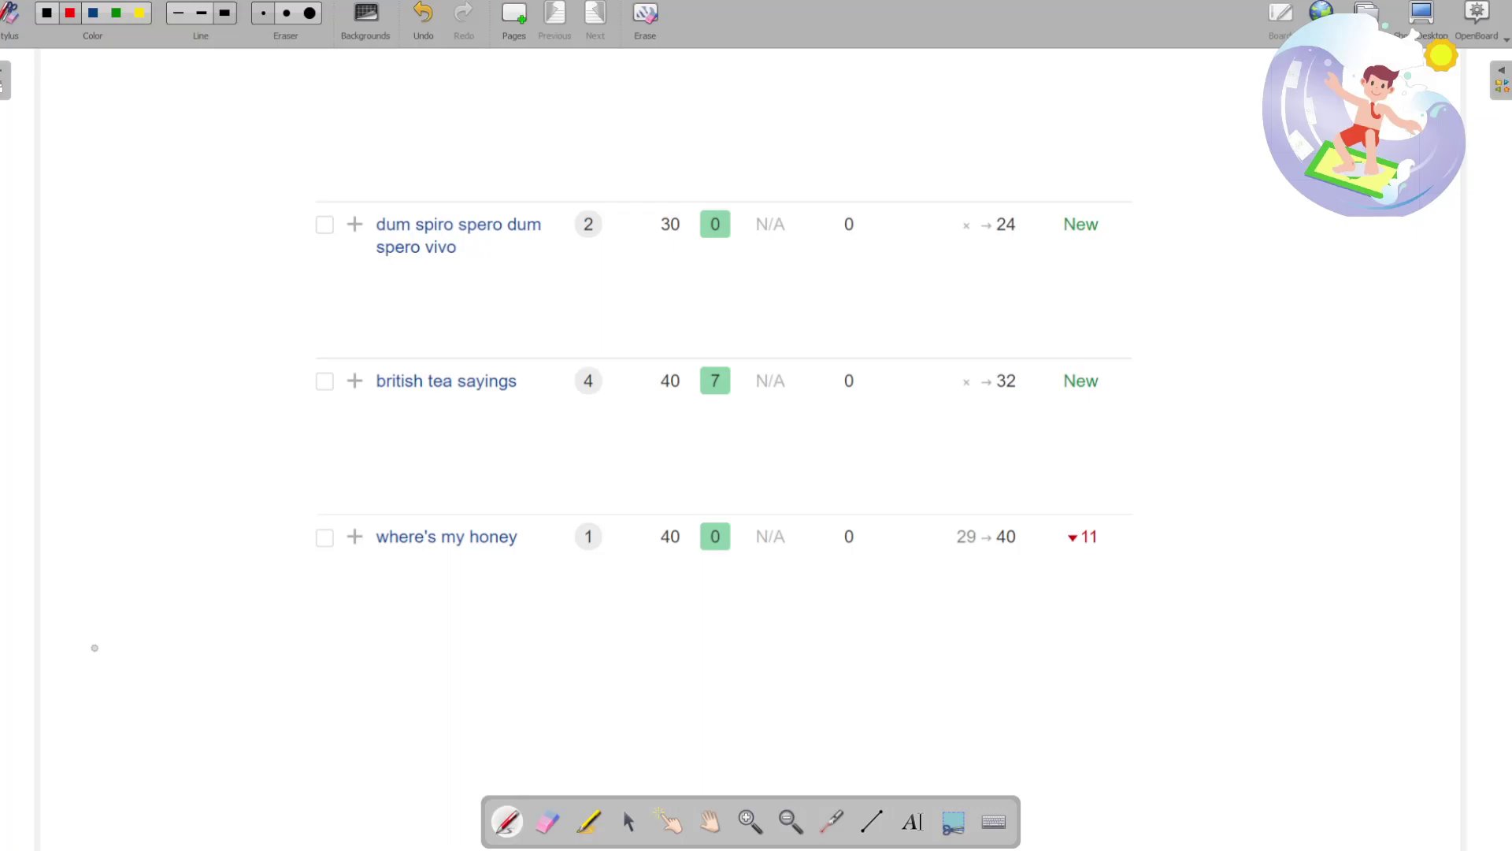
left_click(628, 821)
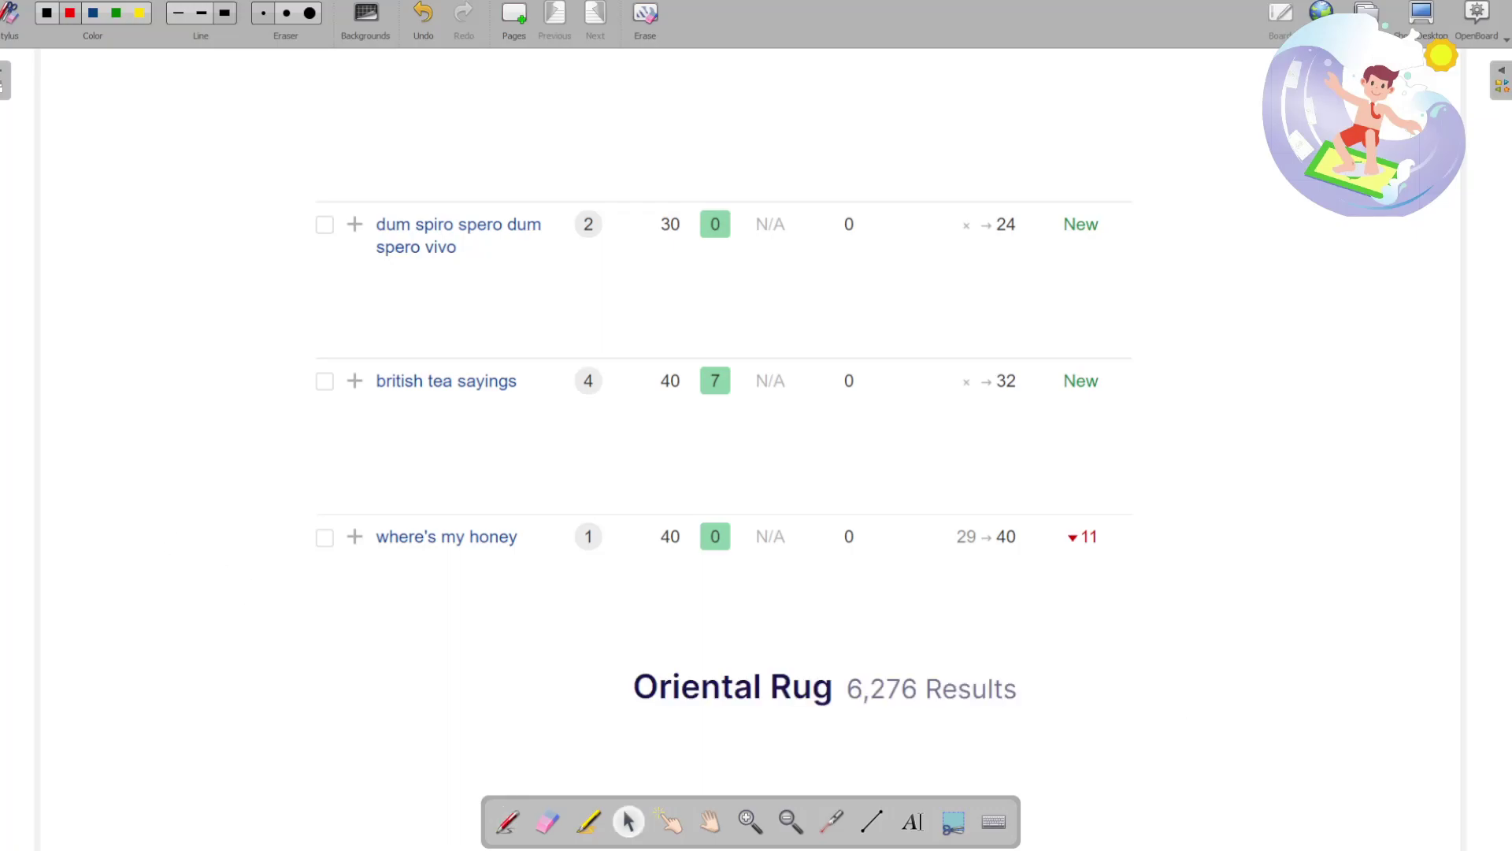
left_click(508, 827)
left_click_drag(621, 708, 846, 697)
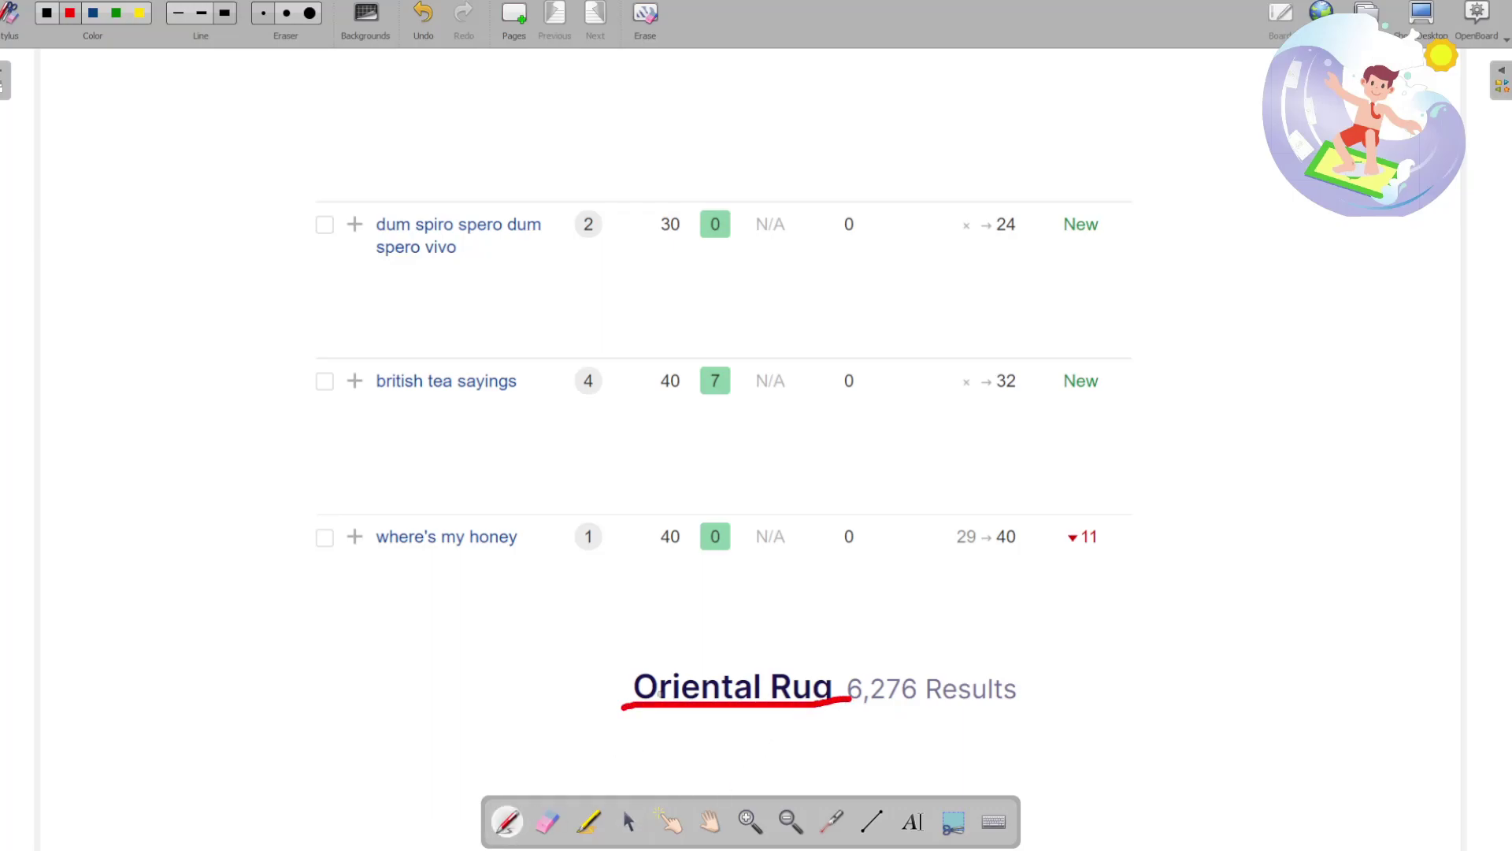
mouse_move(618, 655)
left_mouse_down()
mouse_move(616, 705)
mouse_move(629, 656)
mouse_move(837, 655)
left_mouse_up()
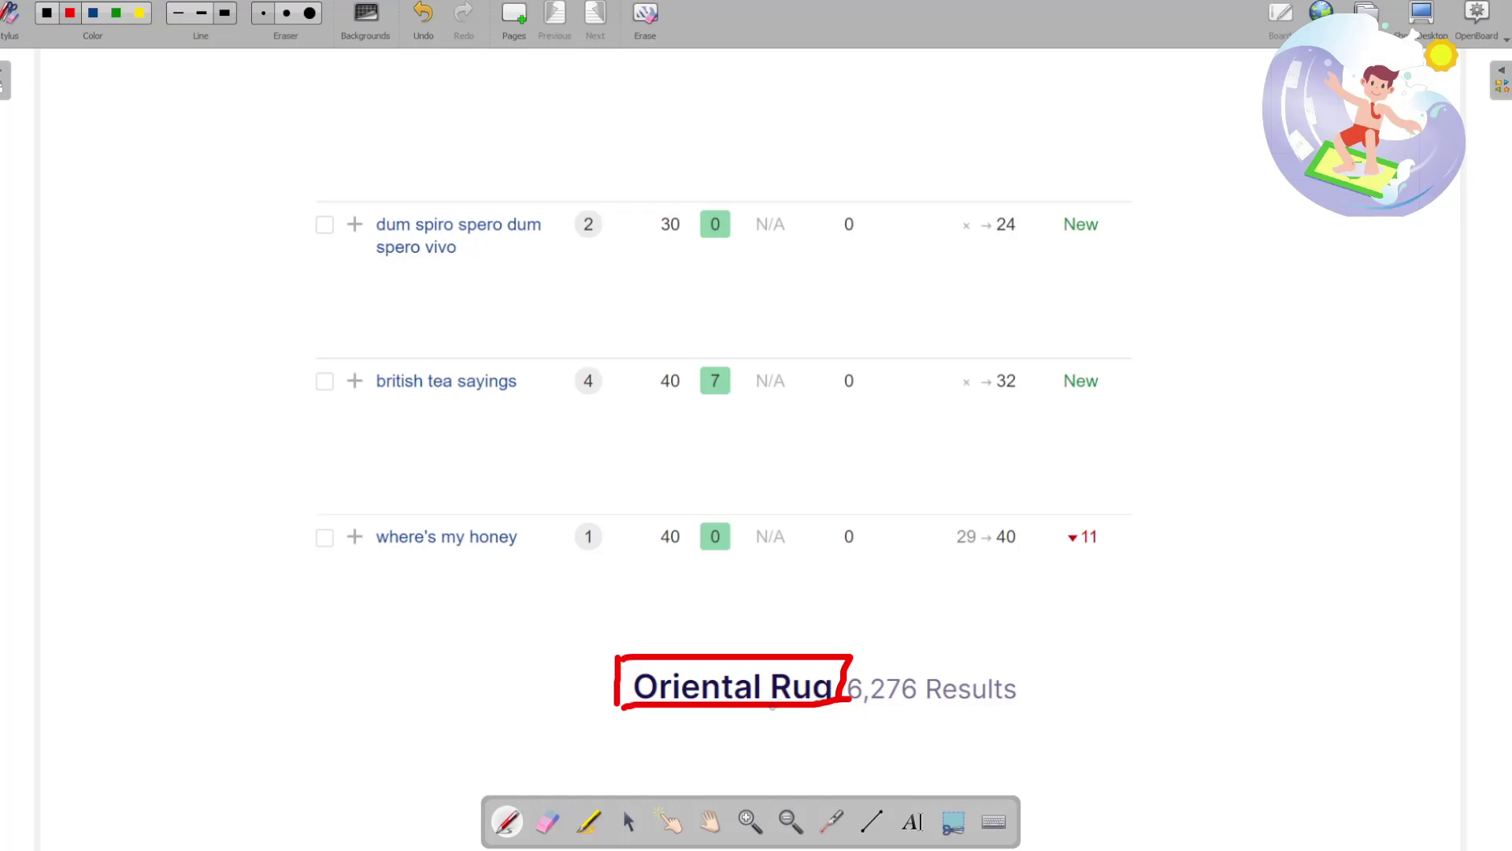
Underline the Oriental Rug result count in red, draw an arrow from it and handwrite "6,000" beside the arrow.
left_click_drag(849, 710, 913, 711)
mouse_move(1069, 689)
left_mouse_down()
mouse_move(1211, 687)
mouse_move(1143, 701)
left_mouse_up()
mouse_move(1253, 656)
left_mouse_down()
mouse_move(1242, 700)
mouse_move(1233, 688)
left_mouse_up()
mouse_move(1326, 675)
left_mouse_down()
mouse_move(1341, 656)
mouse_move(1380, 685)
mouse_move(1391, 651)
mouse_move(1453, 687)
mouse_move(1425, 653)
left_mouse_up()
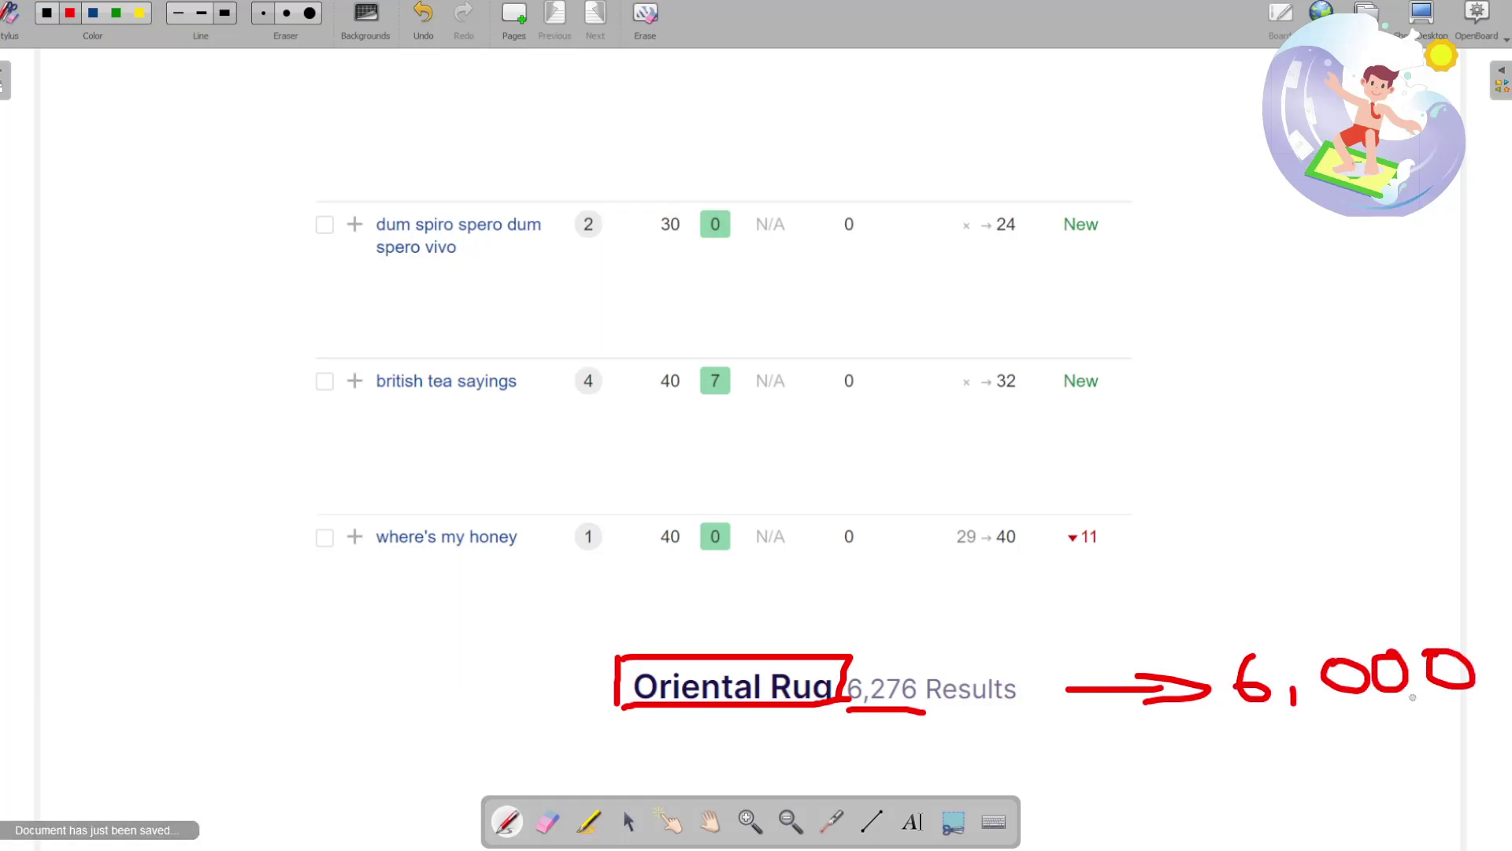
Handwrite an arrow leading to "50" below the 6,000, followed by an underlined "= 30,000".
mouse_move(1234, 713)
left_mouse_down()
mouse_move(1238, 754)
mouse_move(1329, 744)
mouse_move(1330, 731)
mouse_move(1349, 754)
mouse_move(1361, 715)
left_mouse_up()
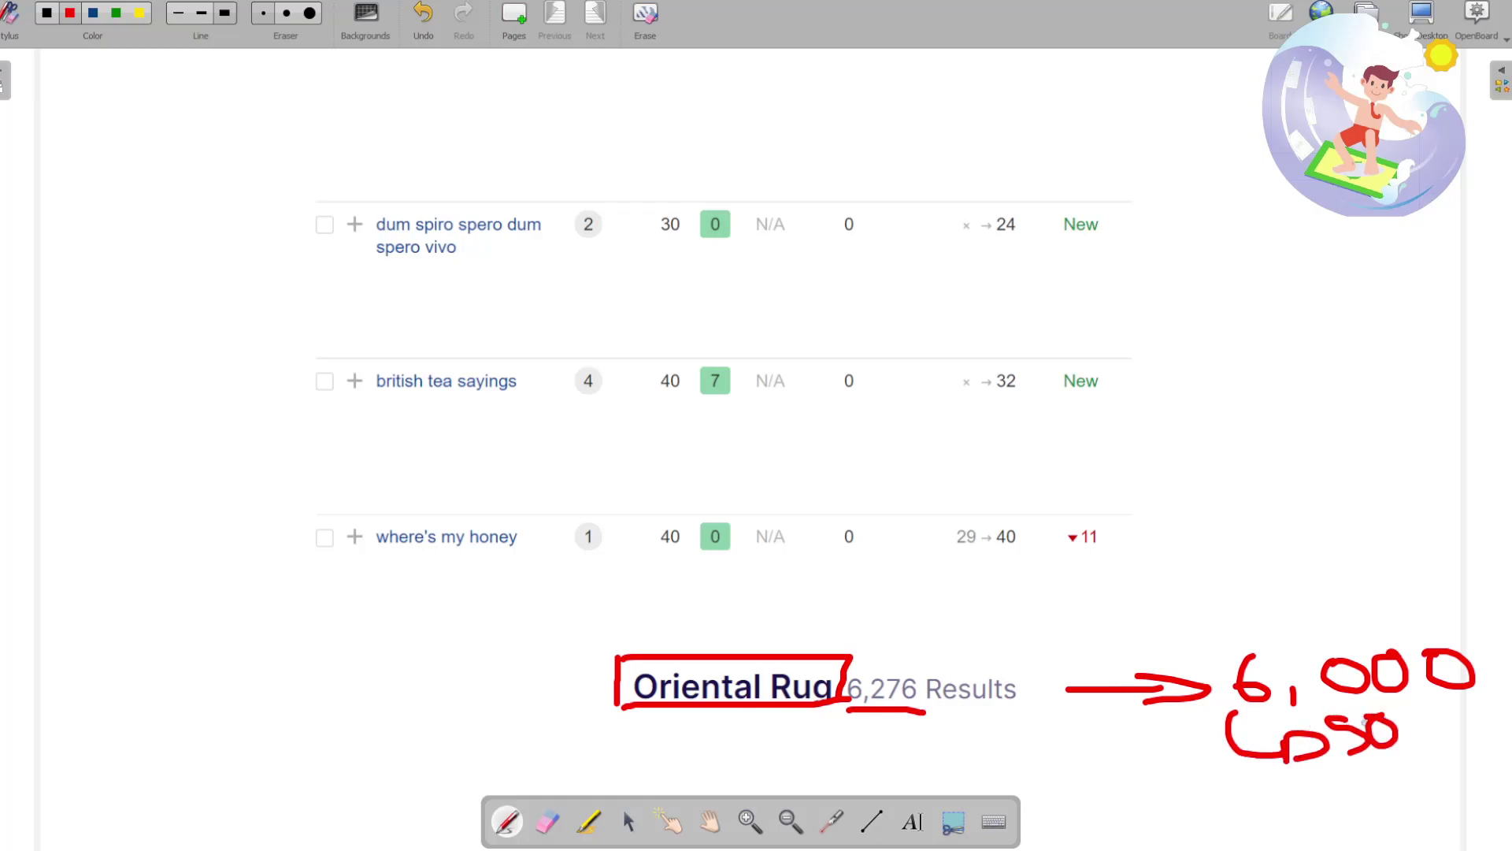
mouse_move(1257, 785)
left_mouse_down()
mouse_move(1299, 781)
mouse_move(1298, 802)
mouse_move(1355, 776)
mouse_move(1359, 803)
mouse_move(1329, 805)
left_mouse_up()
mouse_move(1387, 764)
left_mouse_down()
mouse_move(1459, 756)
mouse_move(1474, 770)
mouse_move(1501, 754)
left_mouse_up()
left_click_drag(1322, 826, 1495, 796)
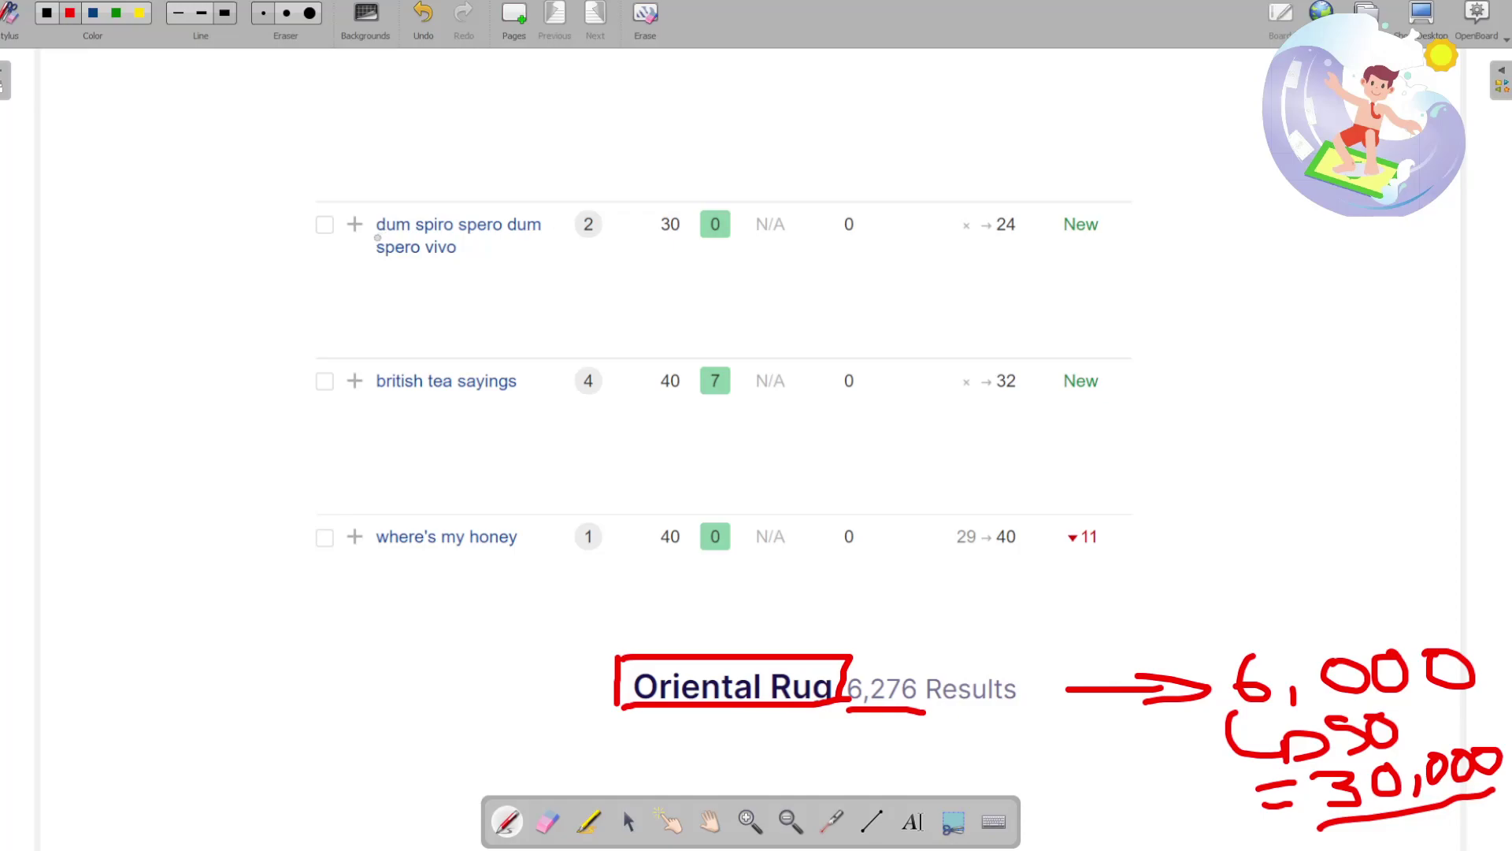
Underline the keywords "dum spiro spero dum spero vivo", "british tea sayings" and "where's my honey" in red.
left_click_drag(421, 235, 479, 233)
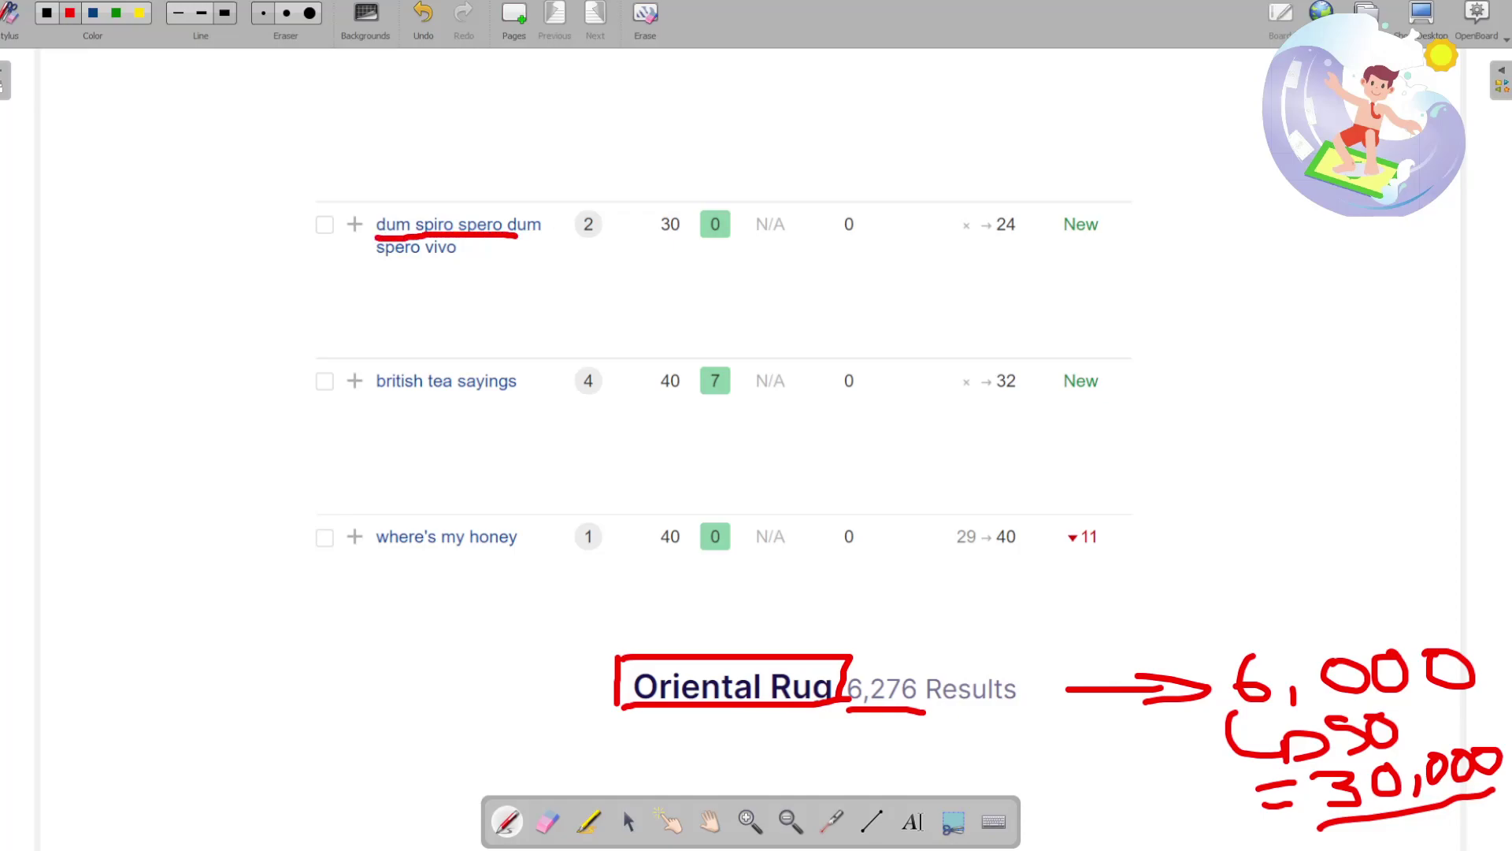
left_click_drag(376, 256, 465, 255)
left_click_drag(379, 394, 501, 388)
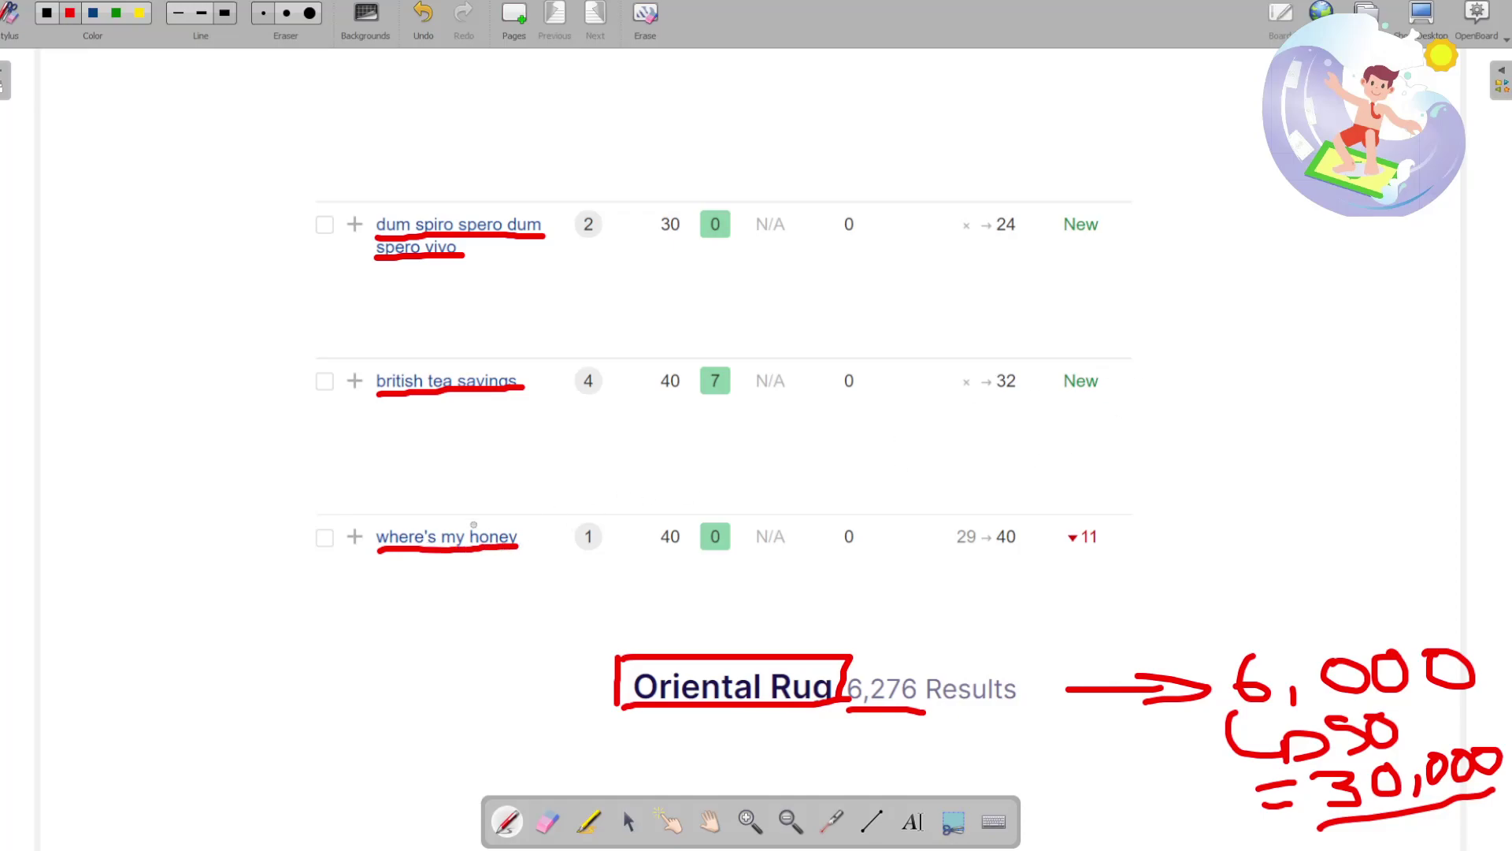
mouse_move(372, 161)
left_mouse_down()
mouse_move(248, 398)
mouse_move(638, 583)
mouse_move(528, 135)
mouse_move(298, 174)
left_mouse_up()
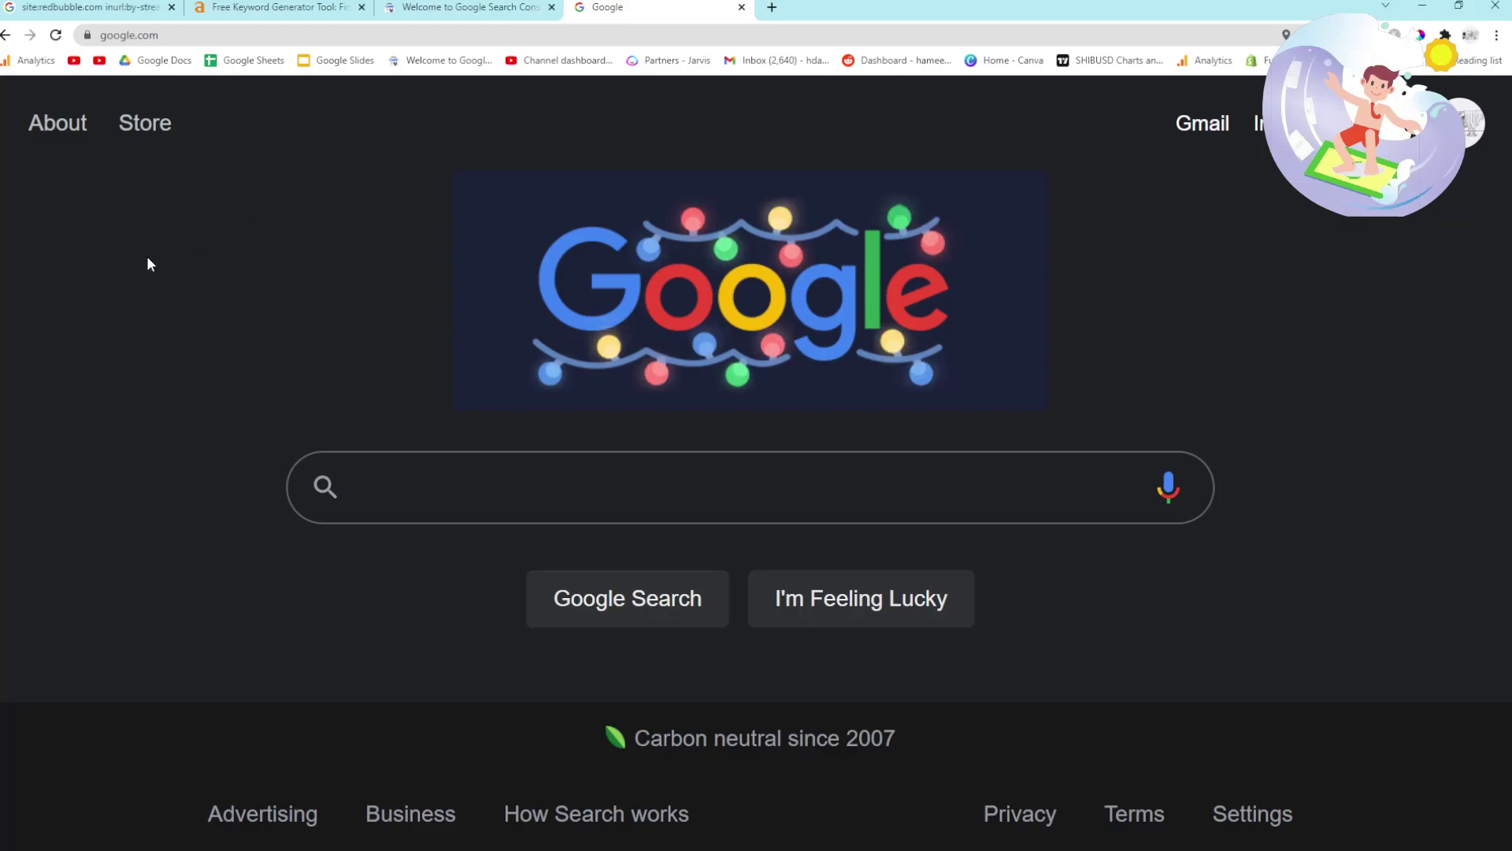
Search Google for "site:redbubble.com" and limit the results to the past week.
type("site:redbubble.com")
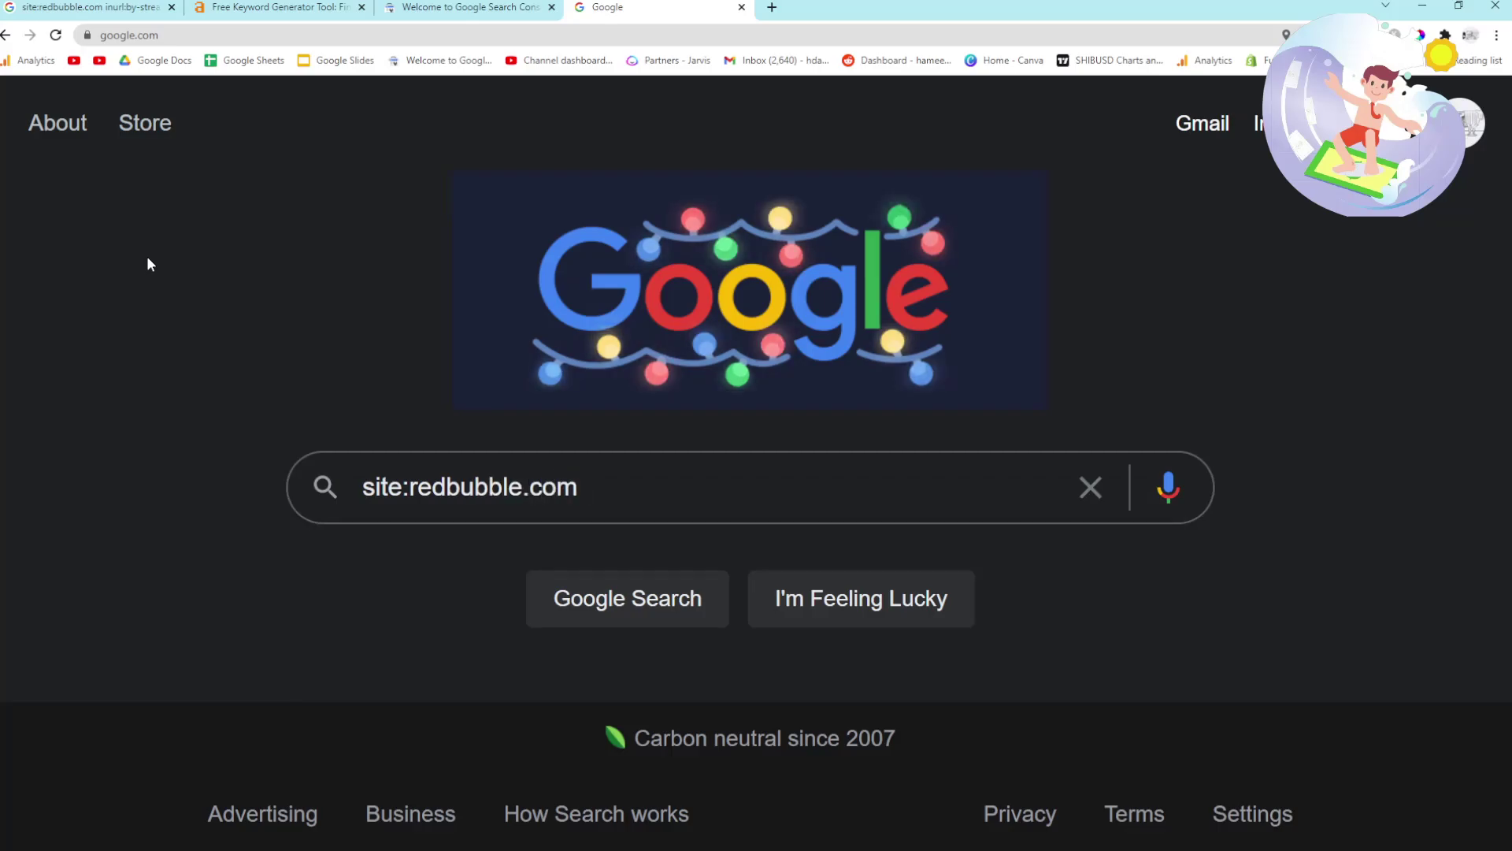
key("Return")
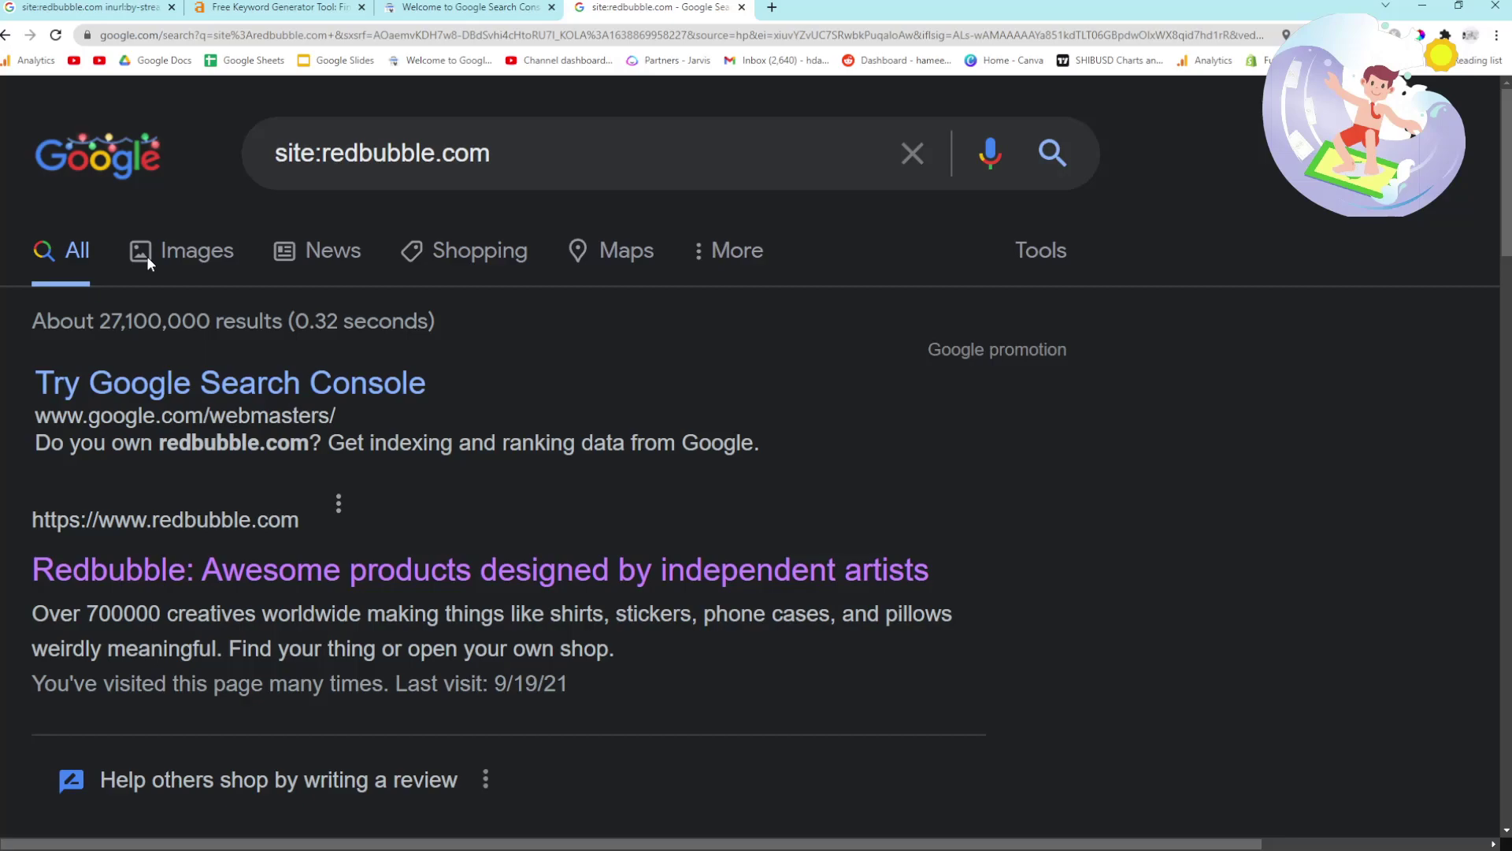
left_click(1038, 246)
left_click(76, 329)
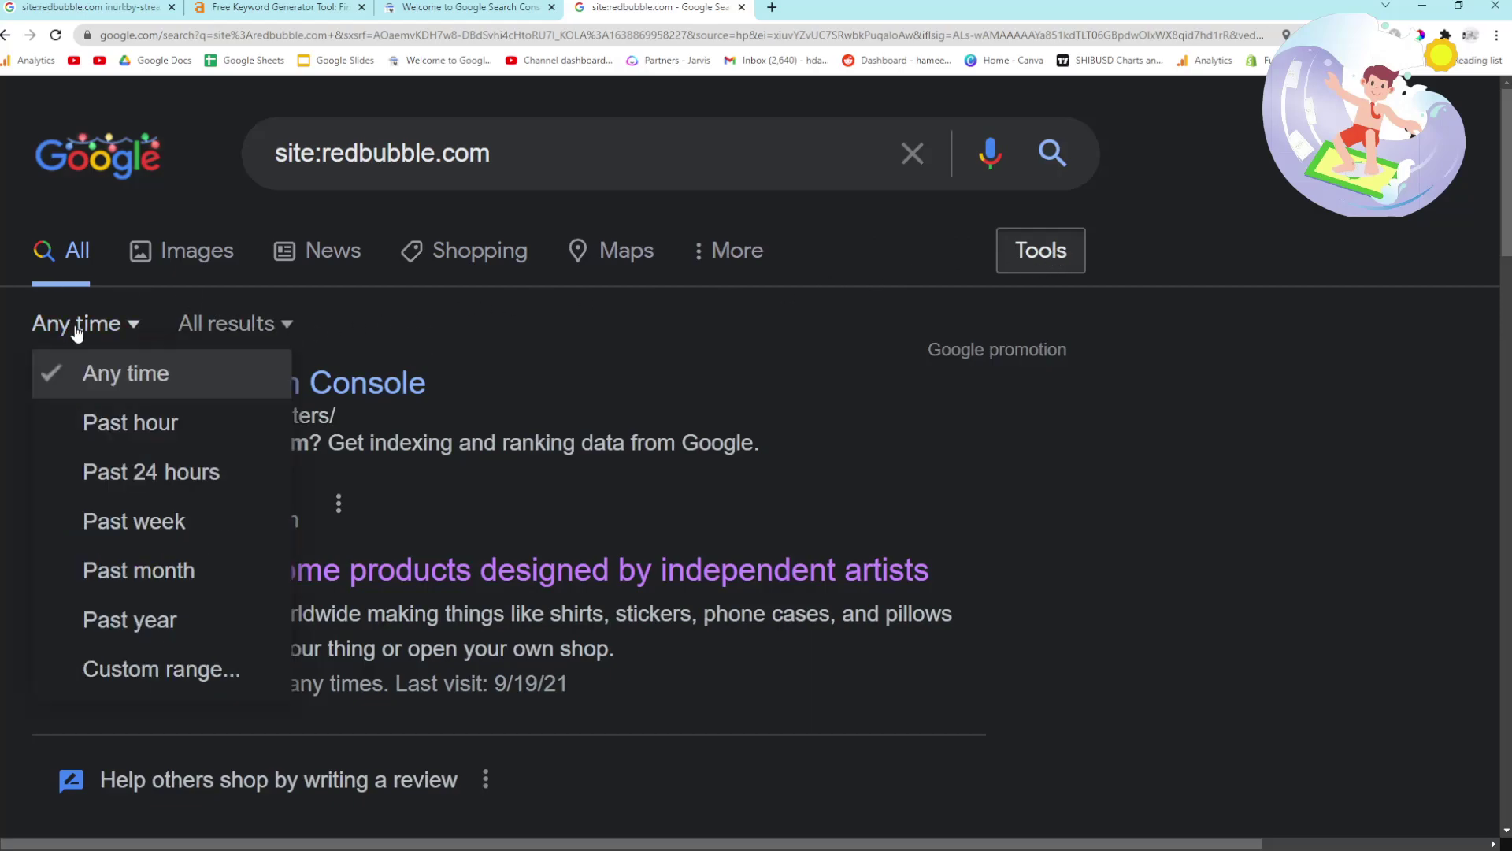
left_click(187, 545)
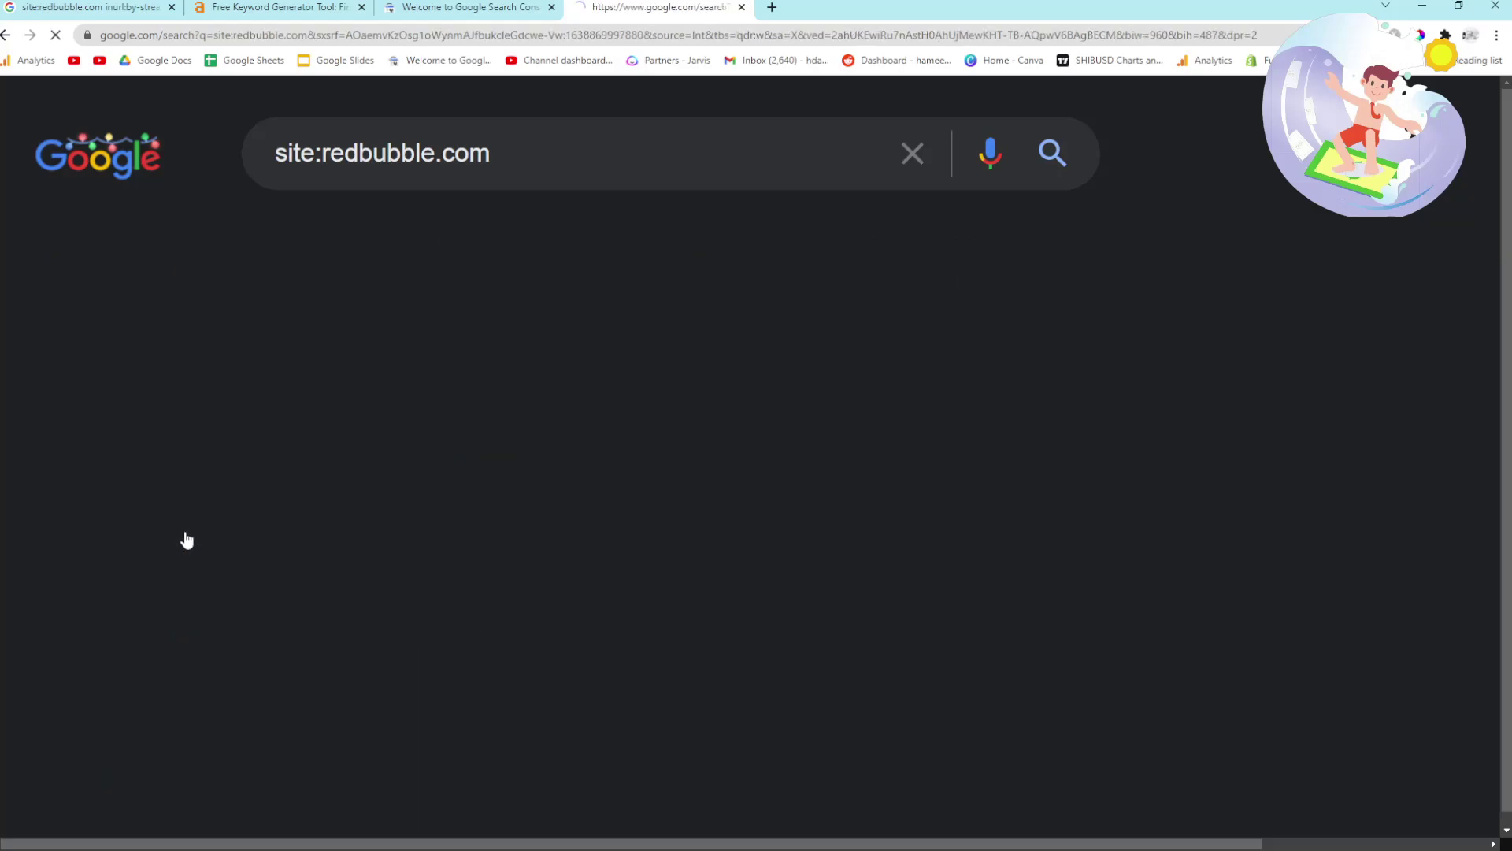
Open the "Jsab Gifts & Merchandise" result in a new tab and review its Redbubble shop page.
scroll(285, 520, "down", 3)
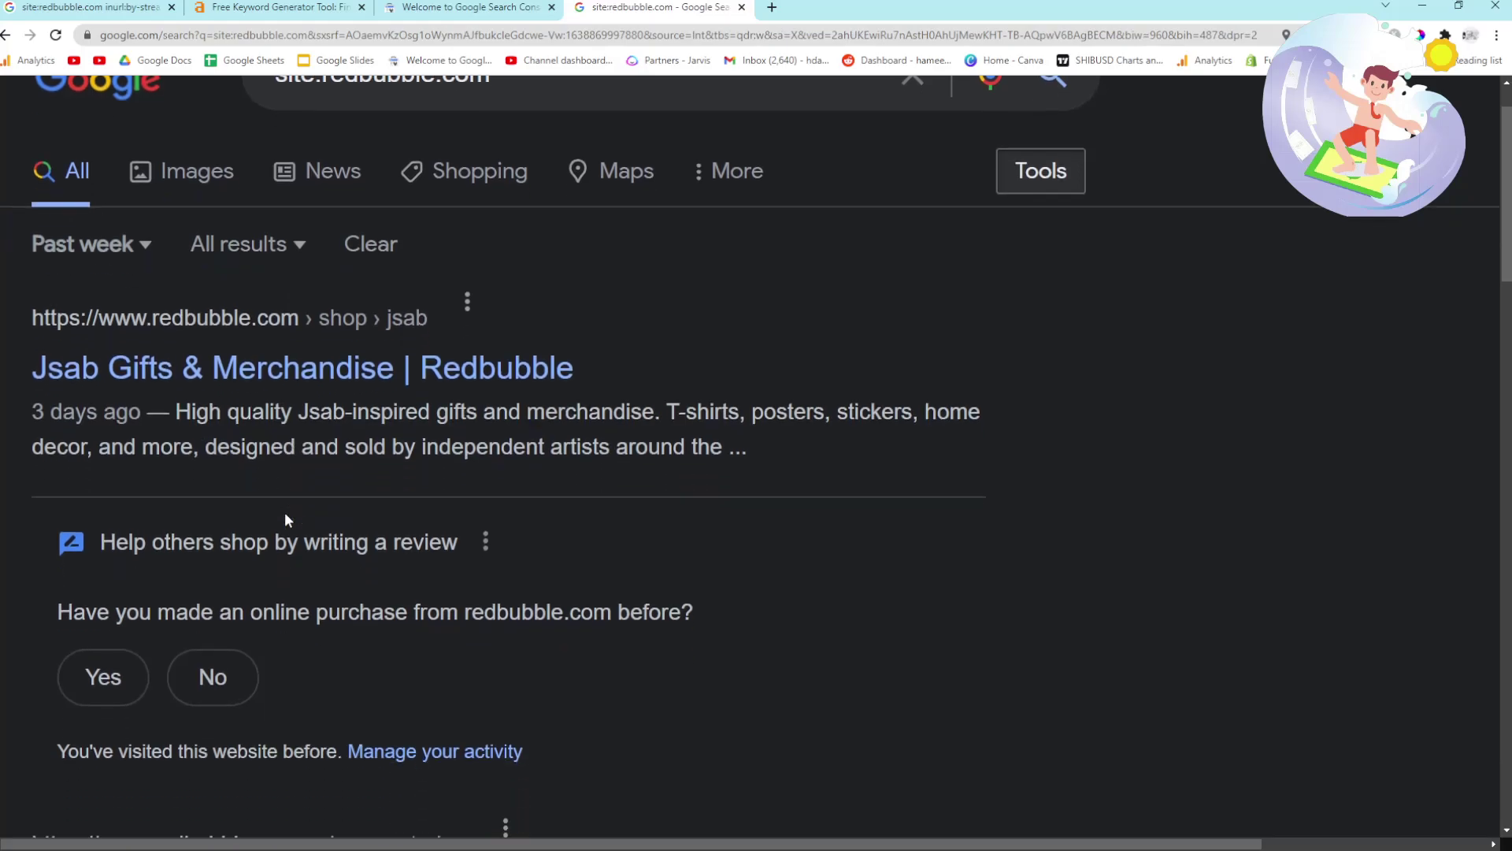
scroll(145, 514, "up", 5)
left_click_drag(583, 368, 31, 368)
left_click_drag(31, 315, 803, 479)
left_click(804, 479)
middle_click(386, 381)
left_click(883, 4)
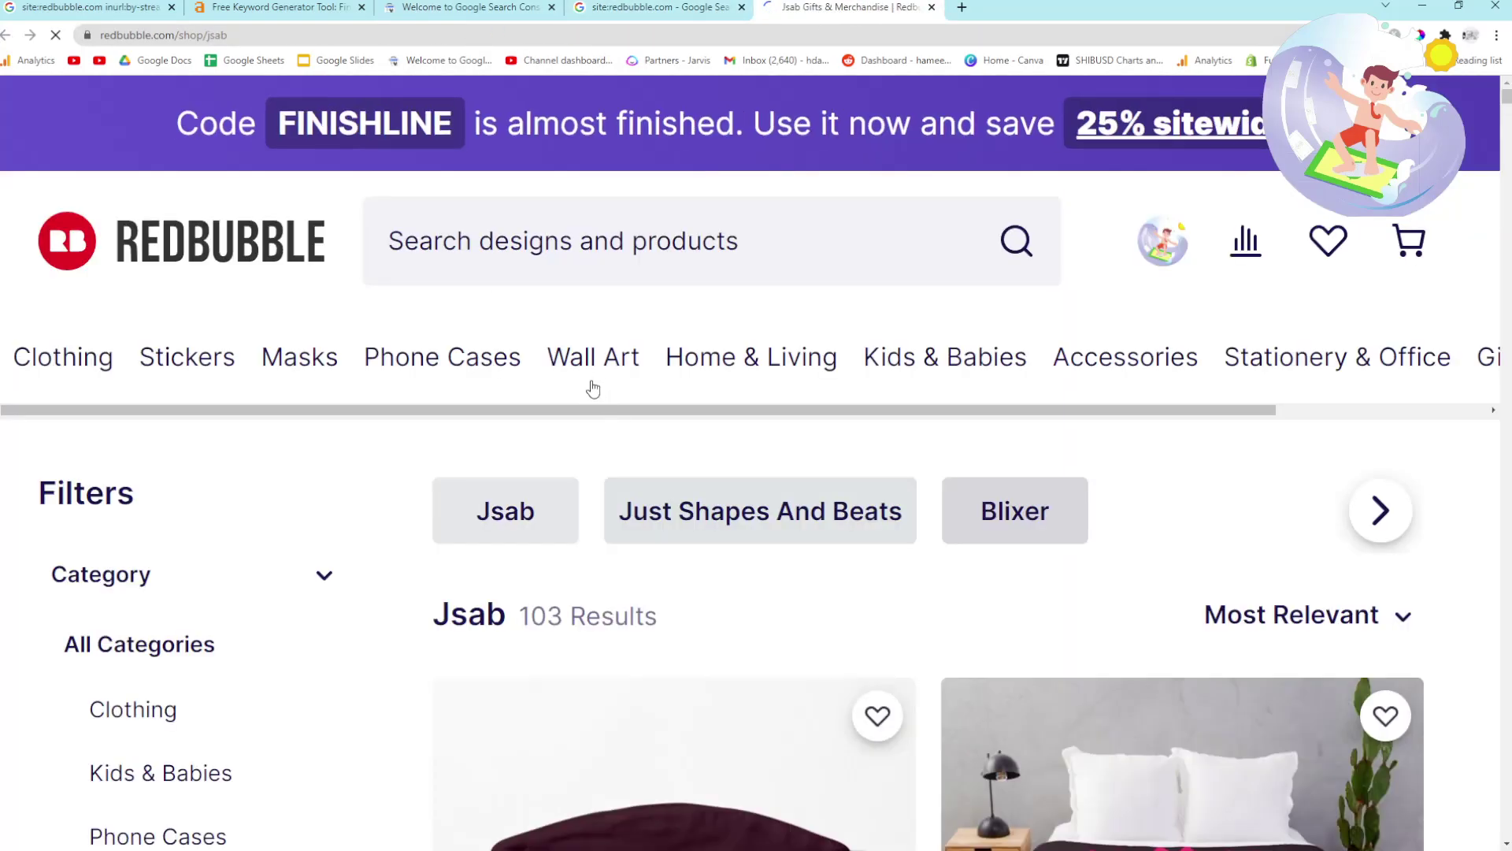
scroll(590, 389, "down", 1)
Return to the Google results and refine the search to "site:redbubble.com intext:results".
left_click(638, 6)
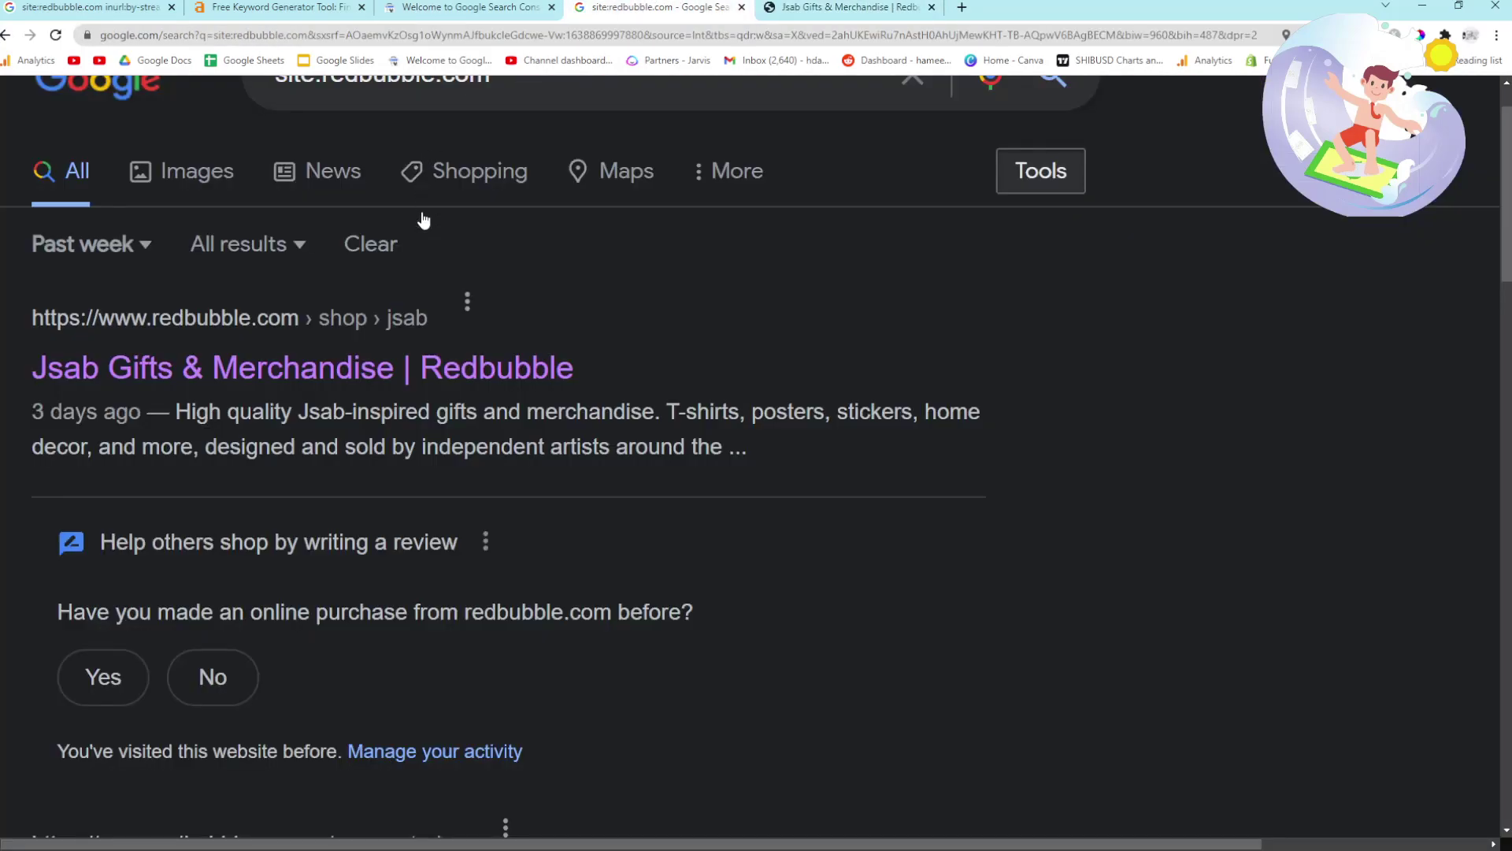
scroll(623, 180, "up", 1)
left_click(625, 157)
type("intext:results")
key("Return")
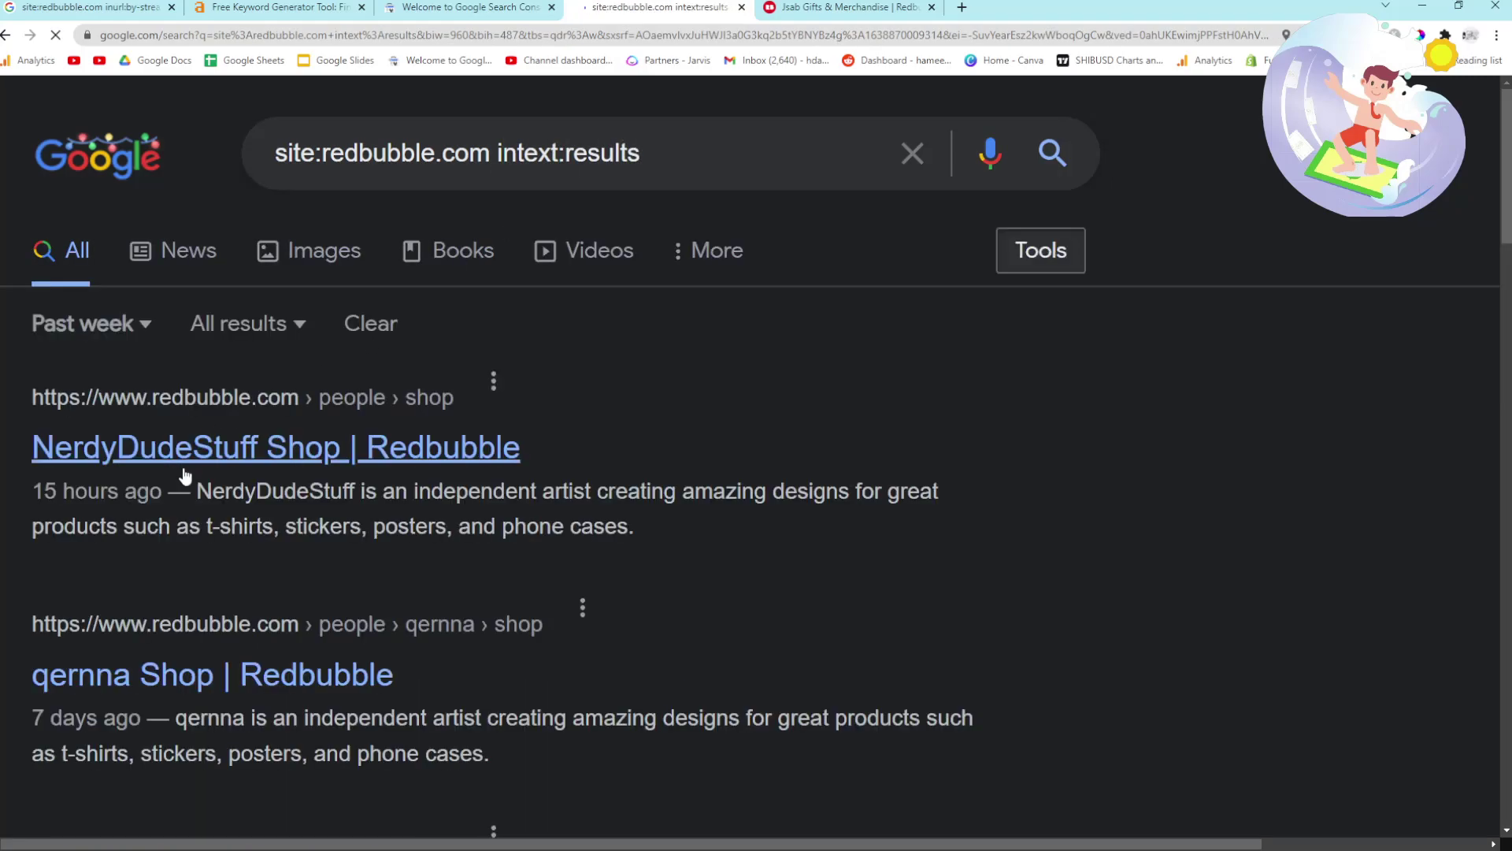
Add "inurl:-shop" to the Google query and skim the returned Redbubble pages.
left_click(720, 154)
type("inu")
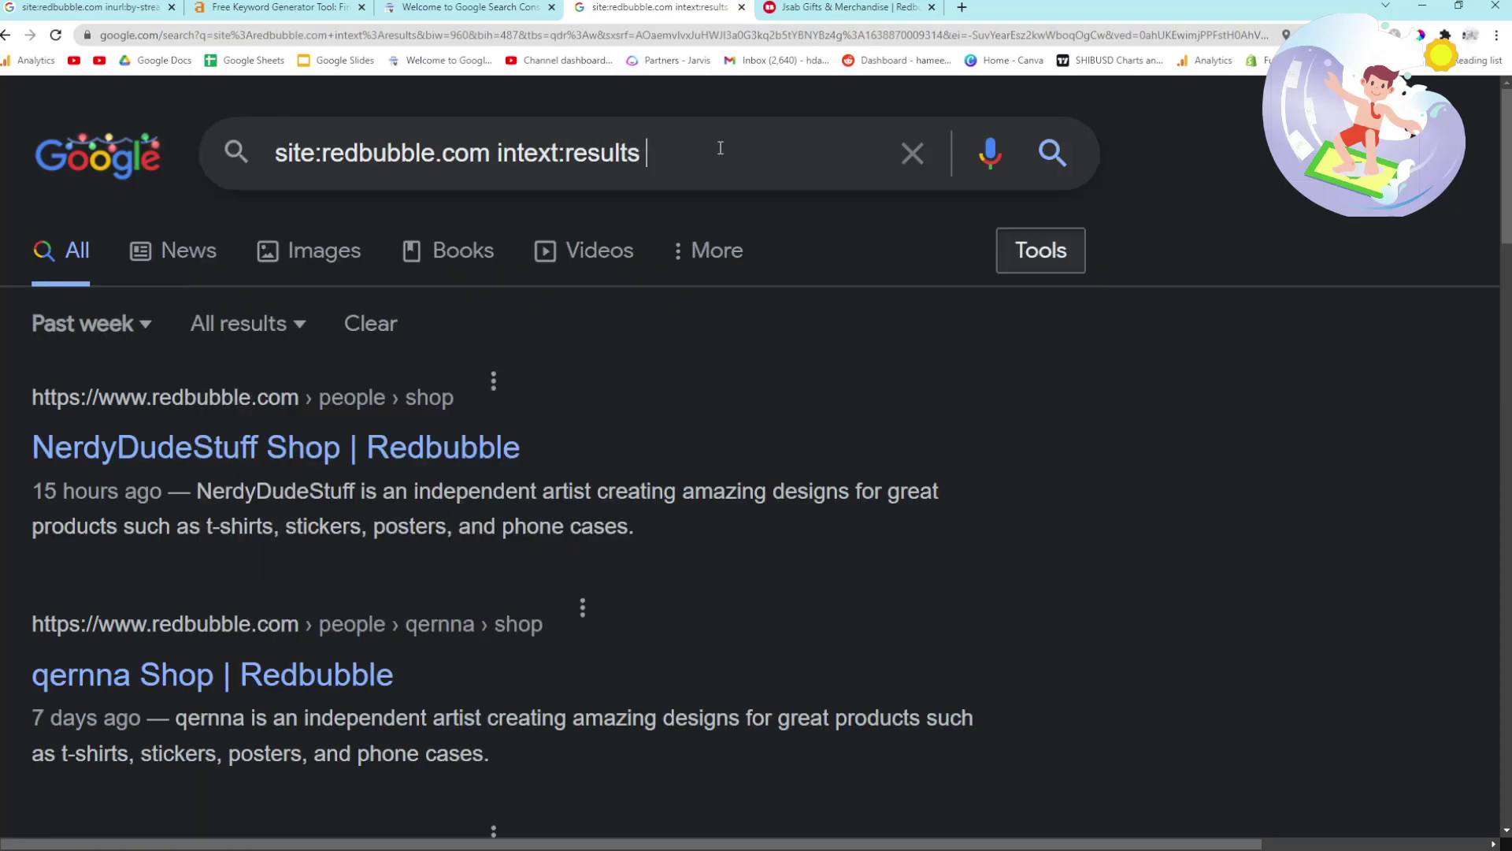
type("rl:-shop")
key("Return")
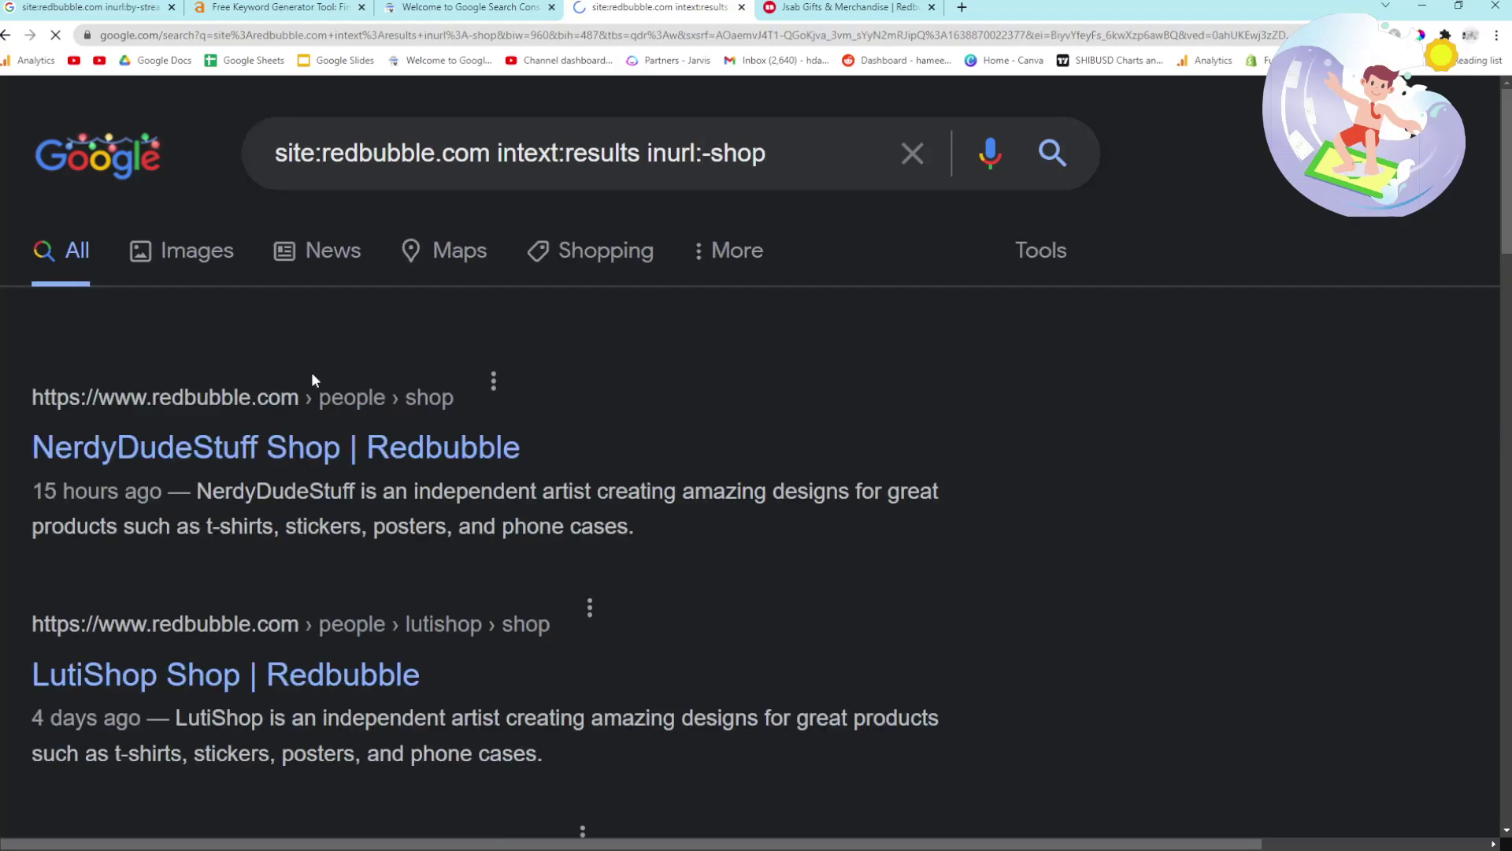
scroll(271, 442, "down", 2)
scroll(630, 209, "up", 2)
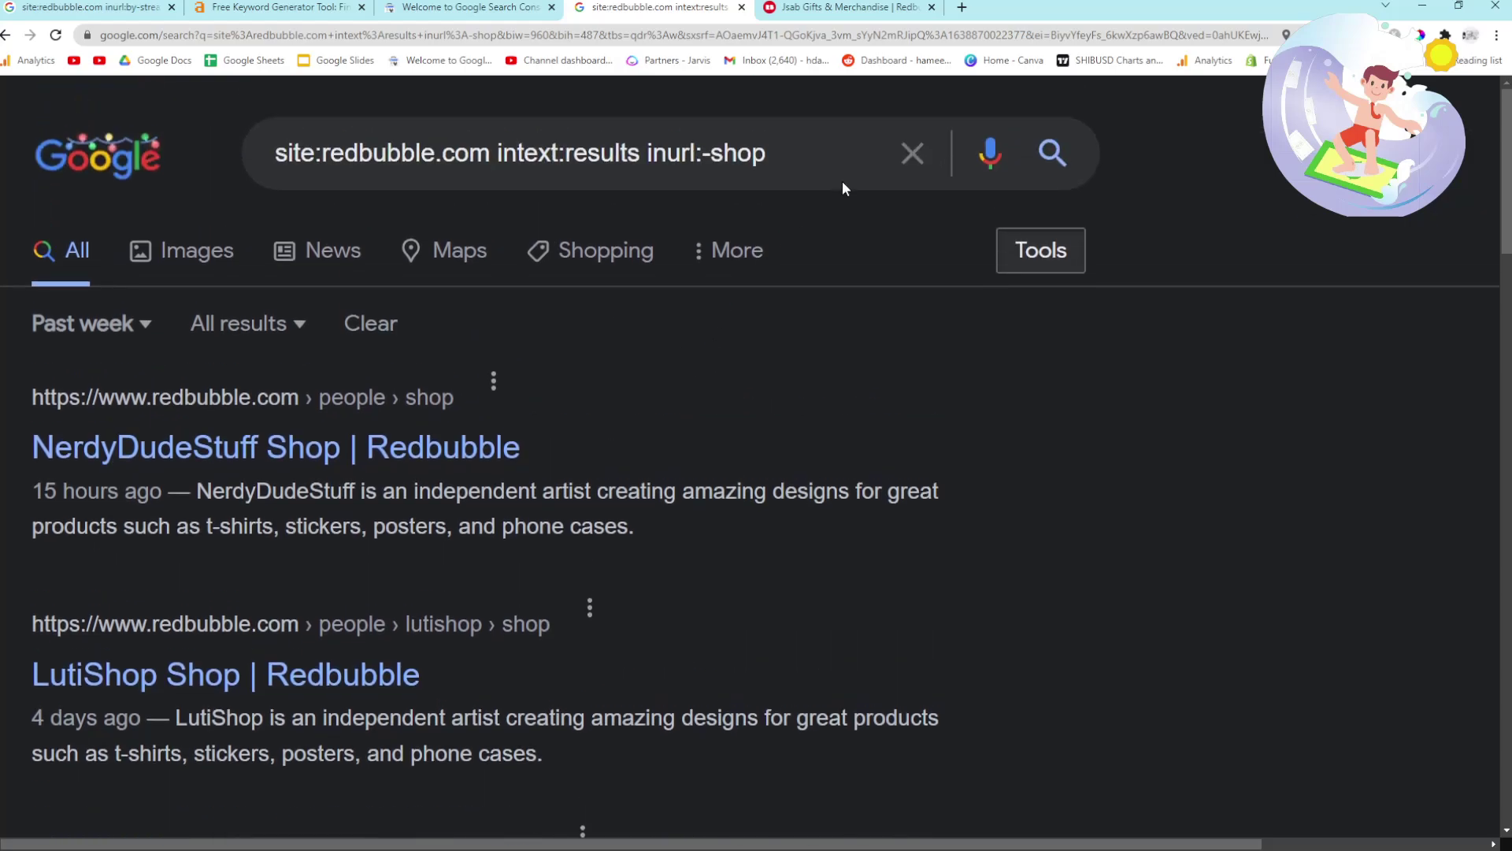
Change the Google query to "site:redbubble.com inurl:shop -people" and skim the listed pages.
left_click(705, 152)
double_click(732, 152)
type("people")
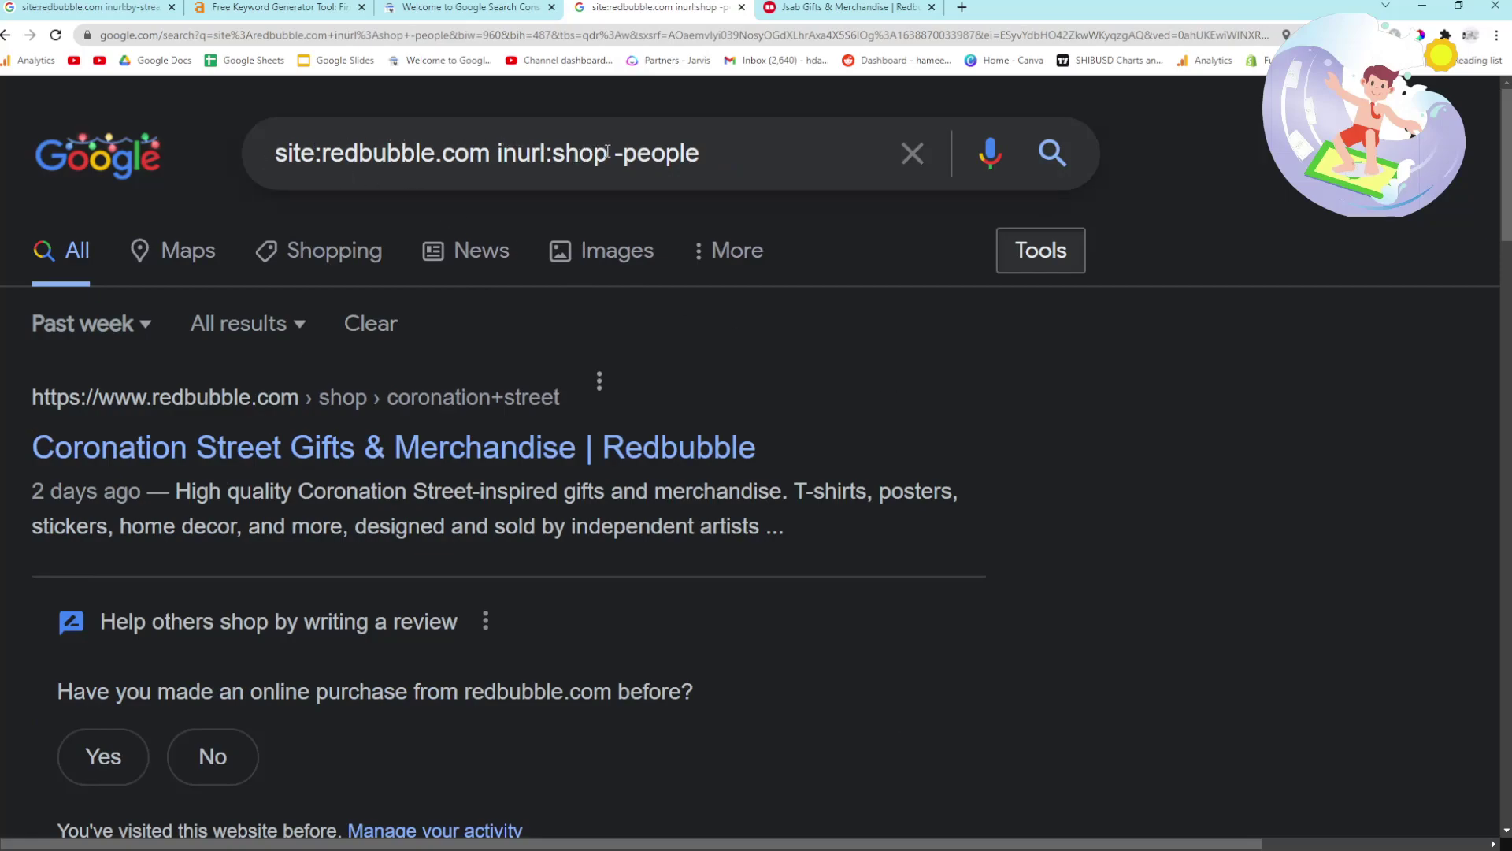
scroll(438, 353, "down", 5)
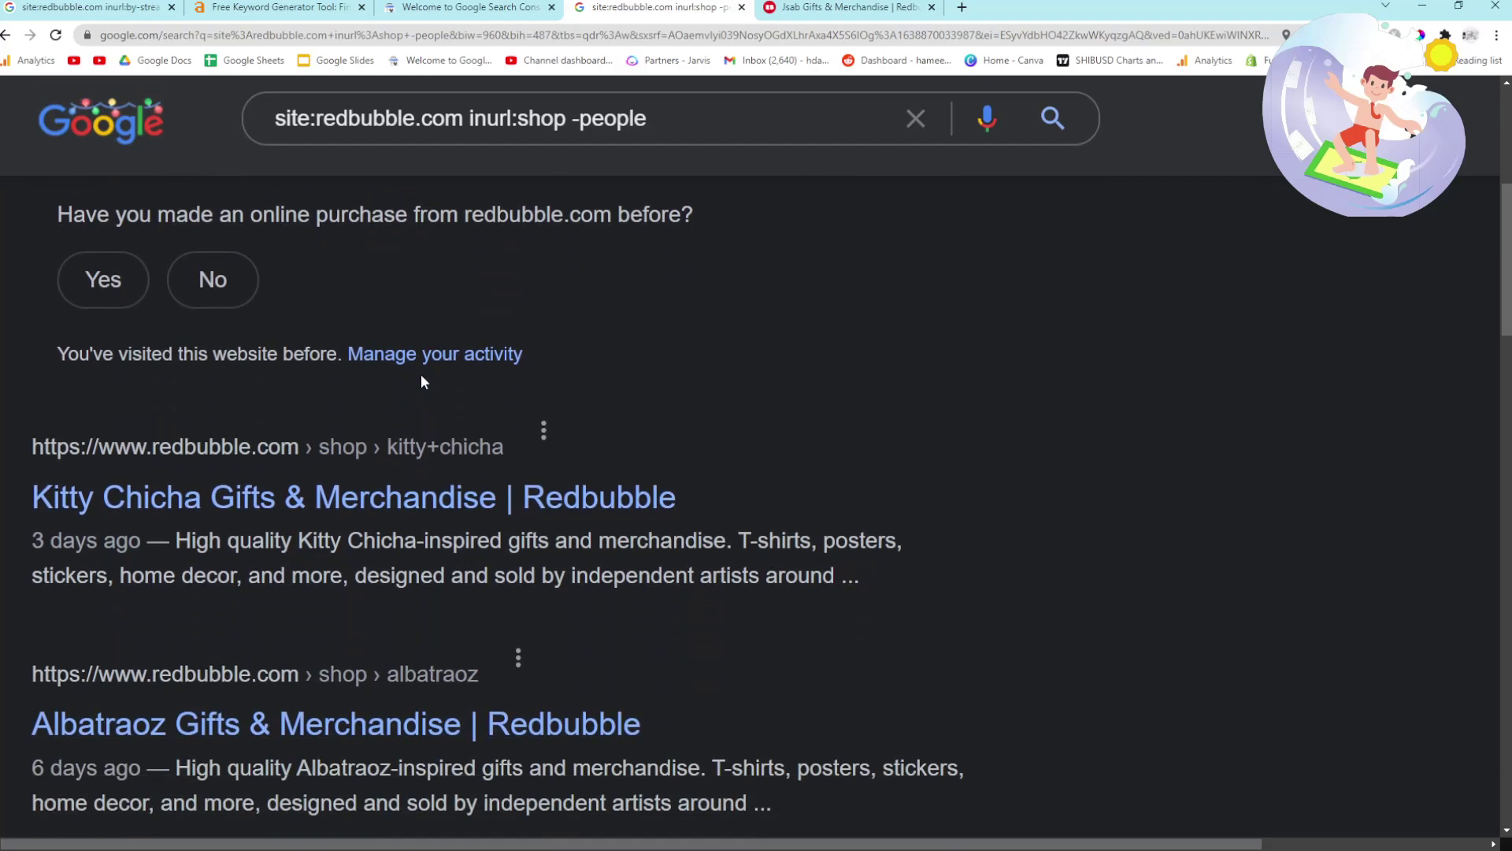
scroll(425, 378, "up", 5)
Add "intext:results" to the end of the Google query and look through the Redbubble shop pages found.
left_click(732, 155)
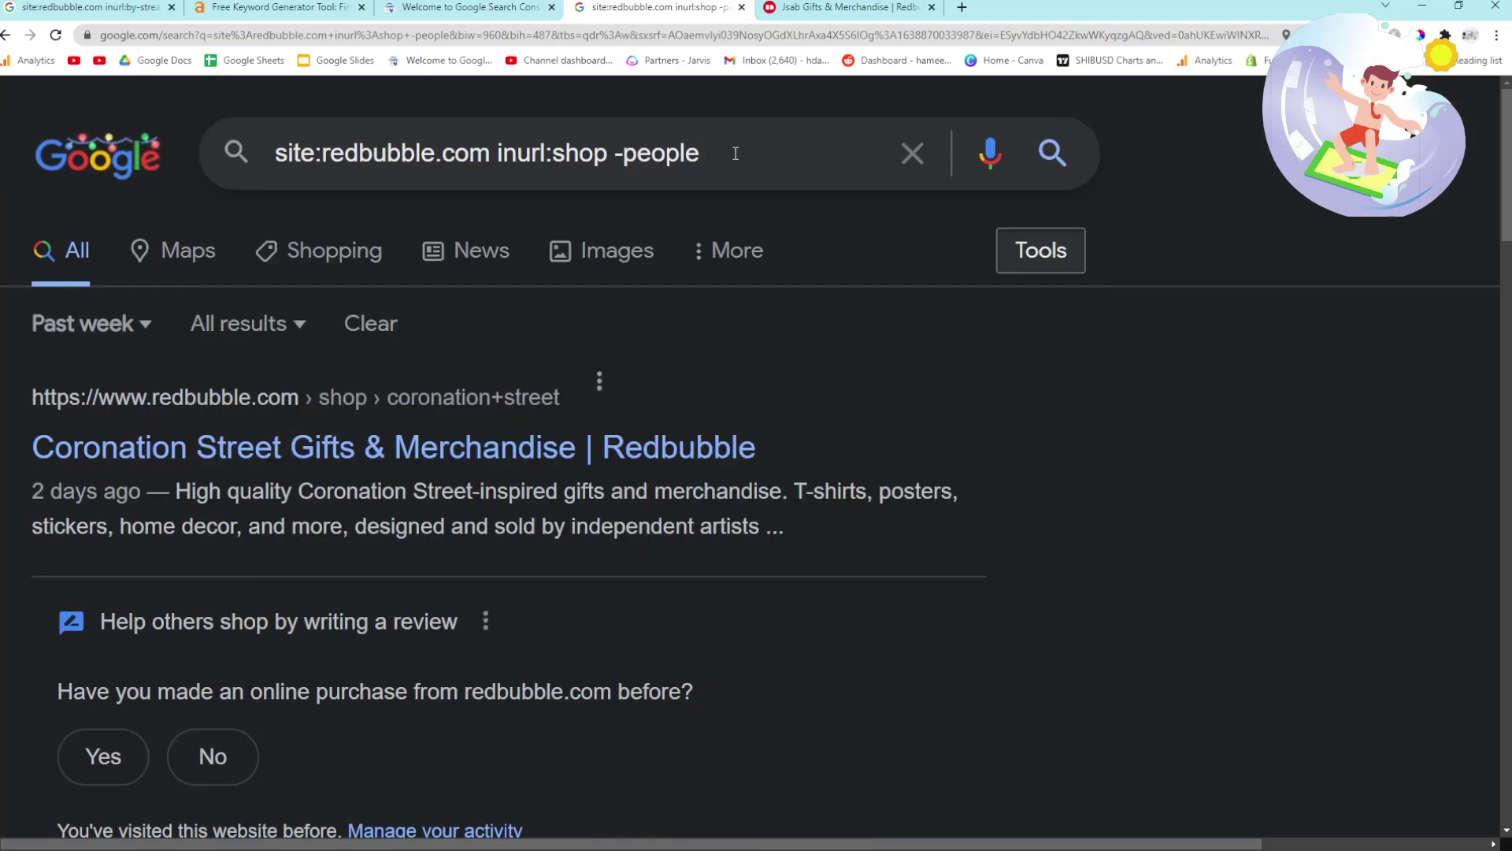
type("intext:results")
key("Return")
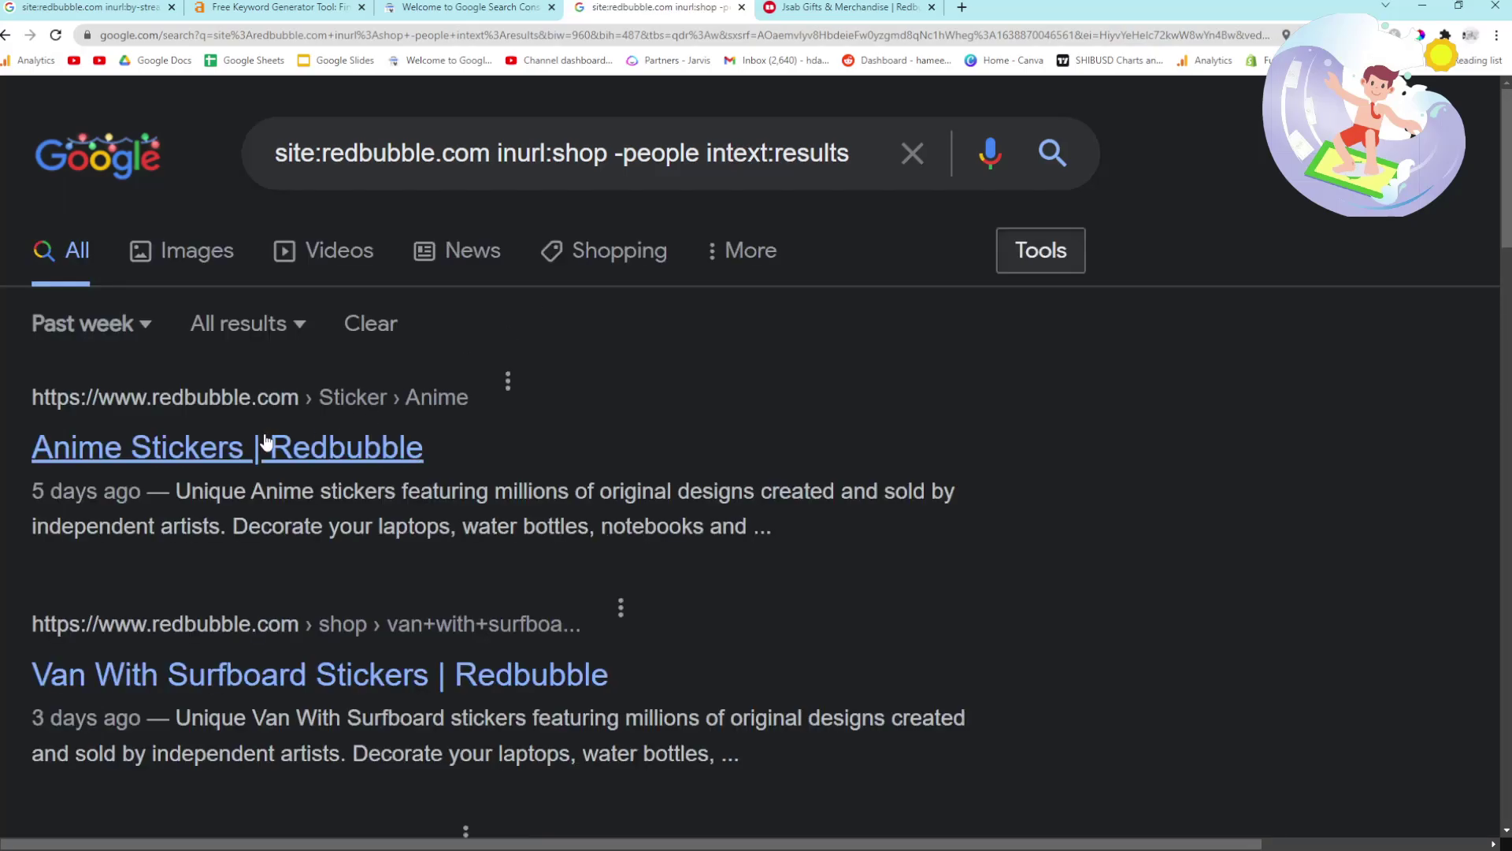
scroll(265, 442, "down", 5)
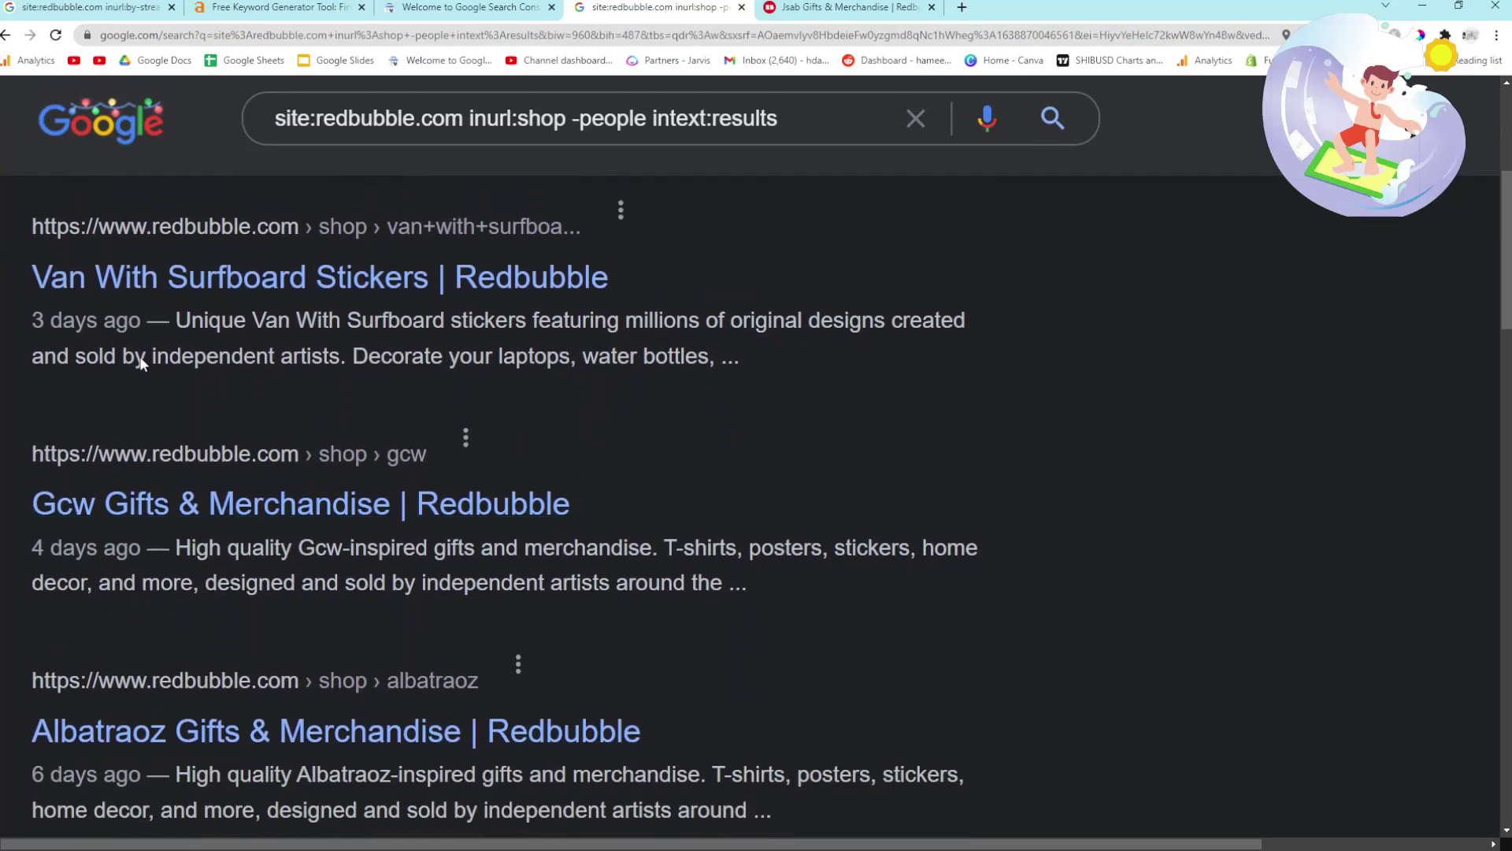
Open the "Van With Surfboard Stickers" Redbubble result and look over its listed sticker designs.
left_click(193, 282)
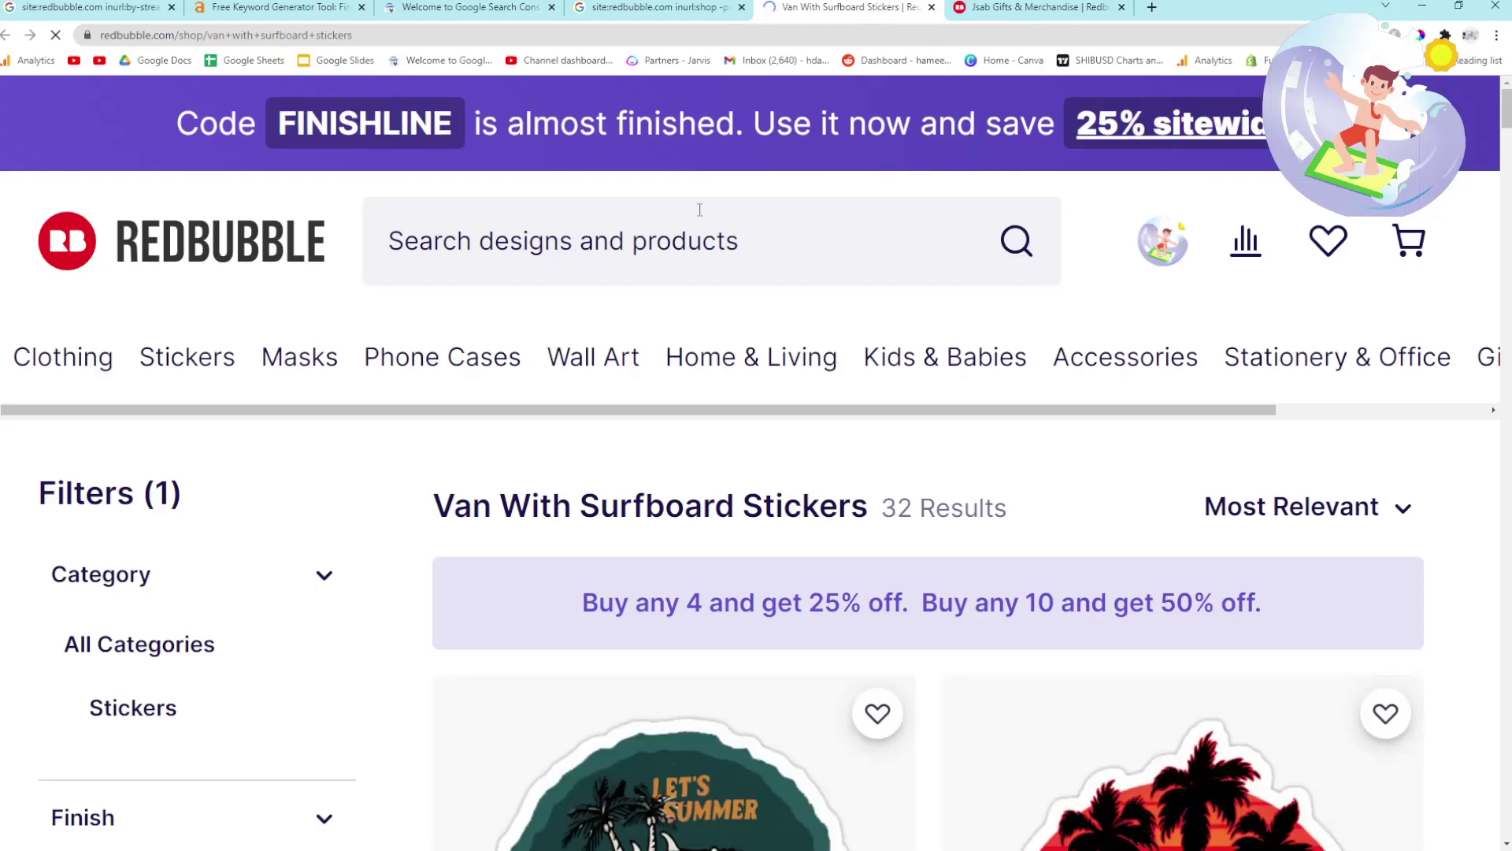
scroll(699, 361, "down", 4)
scroll(698, 365, "down", 3)
scroll(697, 365, "down", 7)
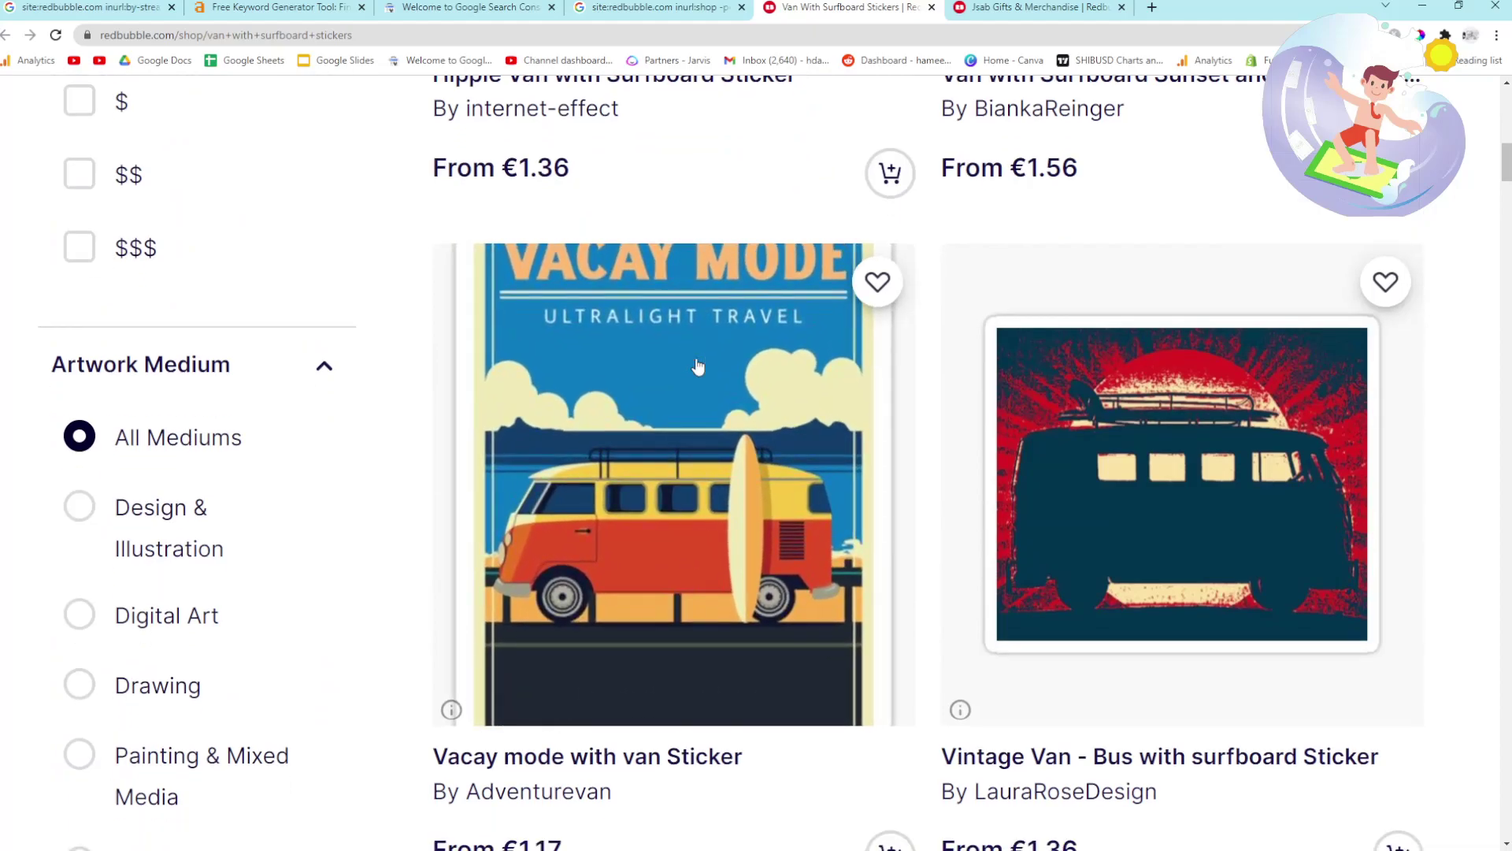
scroll(698, 365, "up", 10)
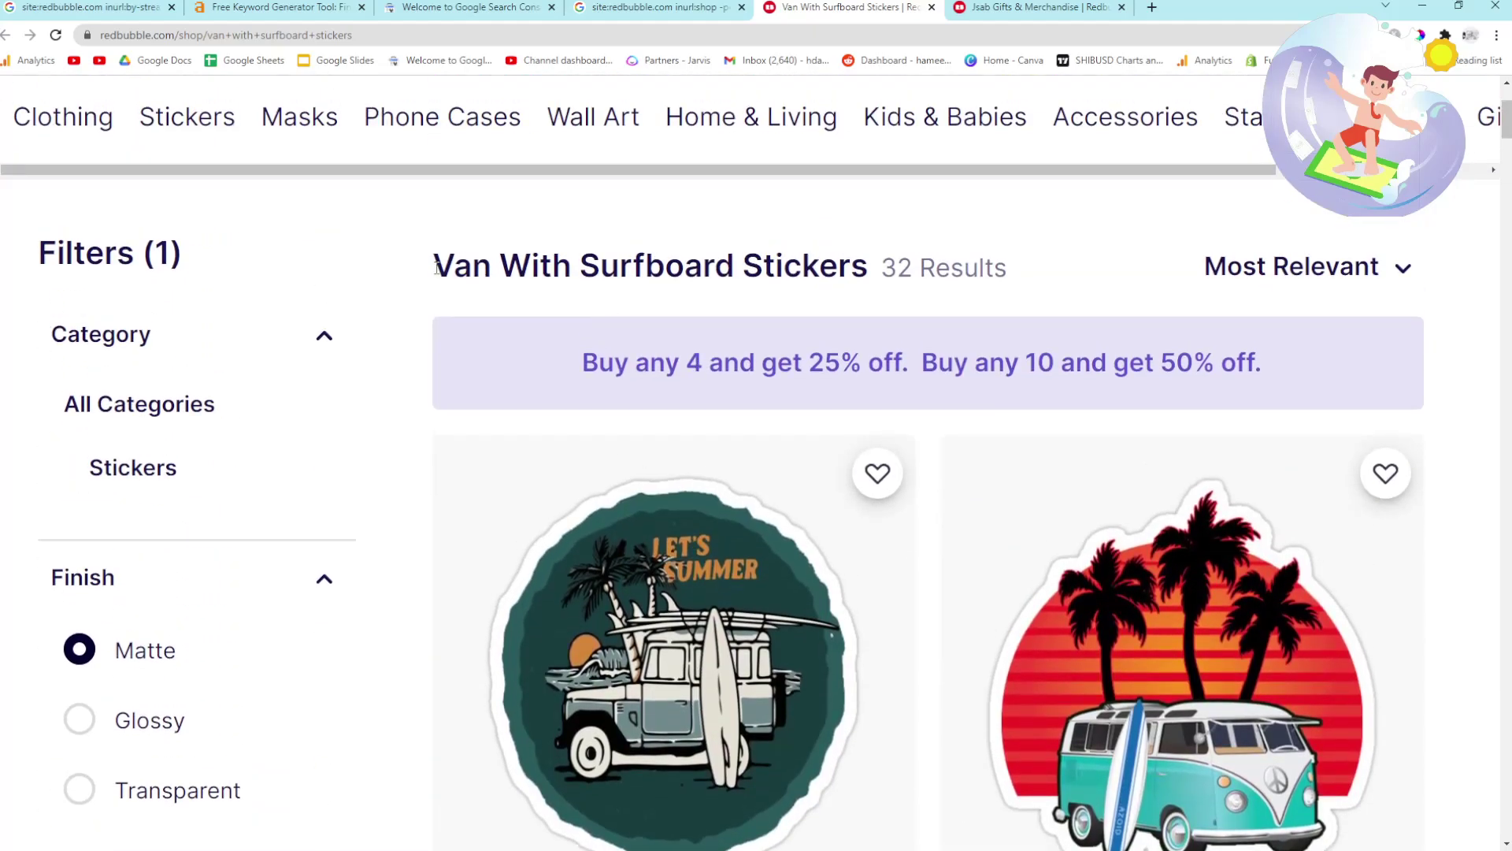
Copy "Van With Surfboard" from the shop page heading and search Google for it in the Jsab tab.
left_click_drag(435, 268, 734, 268)
key("ctrl+c")
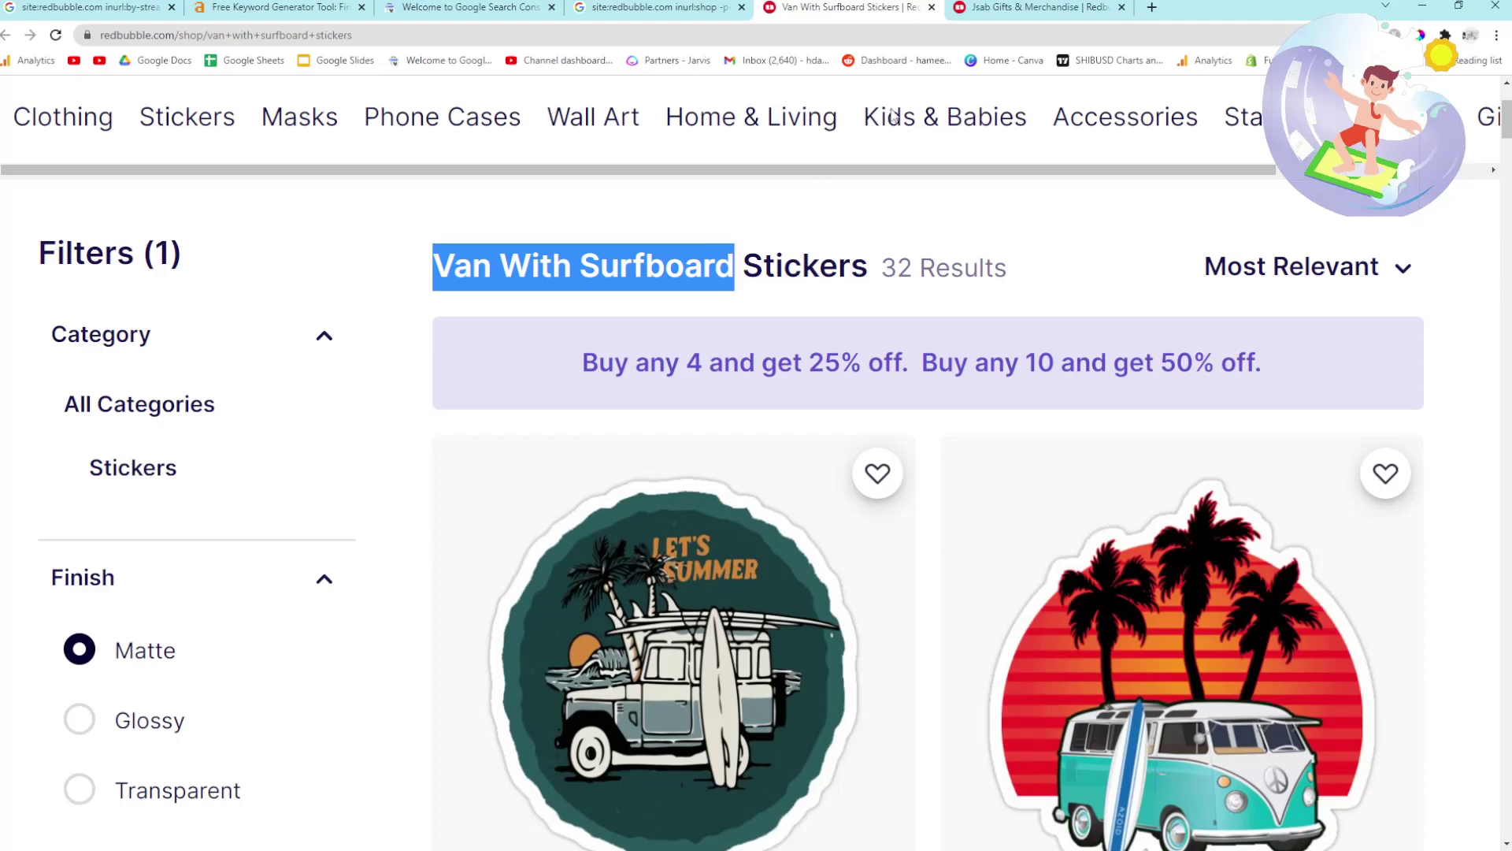
left_click(1016, 9)
left_click(975, 32)
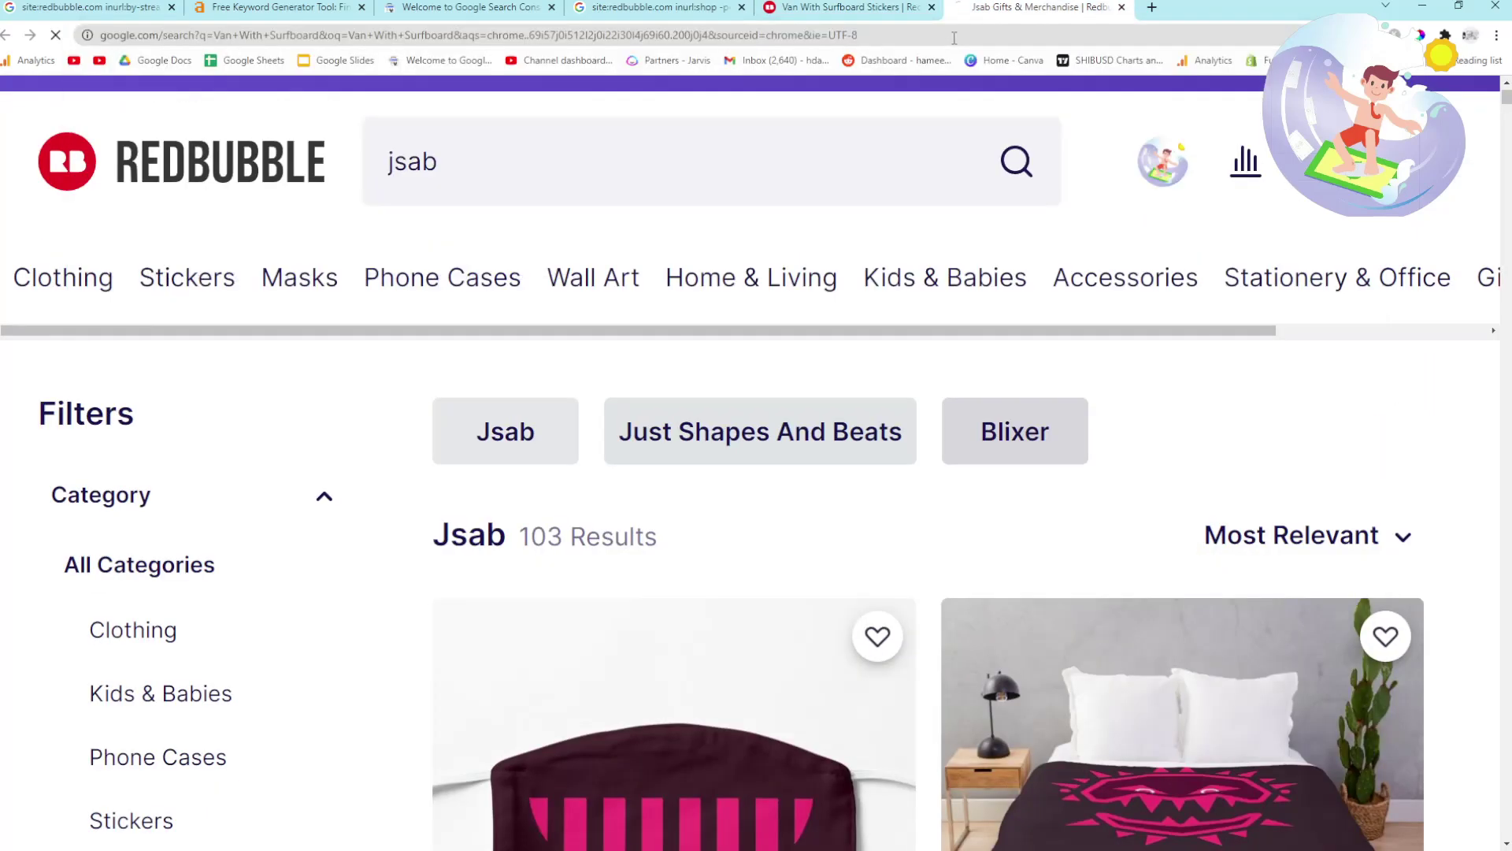
key("ctrl+v")
key("Return")
Check the Google results for Redbubble listings by finding "redbub" on the page.
scroll(70, 338, "down", 6)
key("ctrl+f")
type("redbub")
scroll(76, 347, "down", 15)
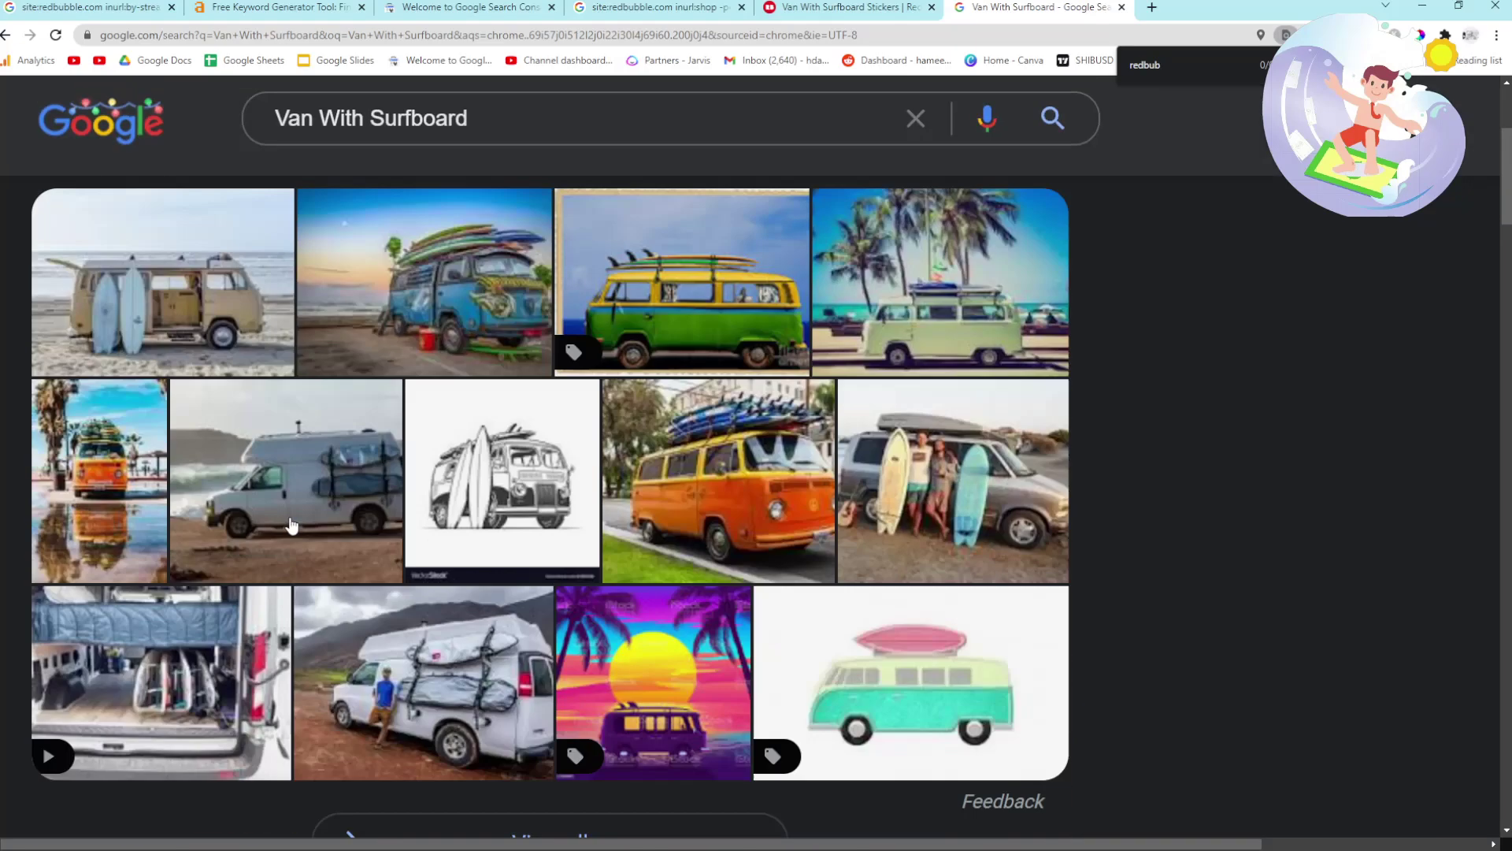
scroll(295, 492, "up", 2)
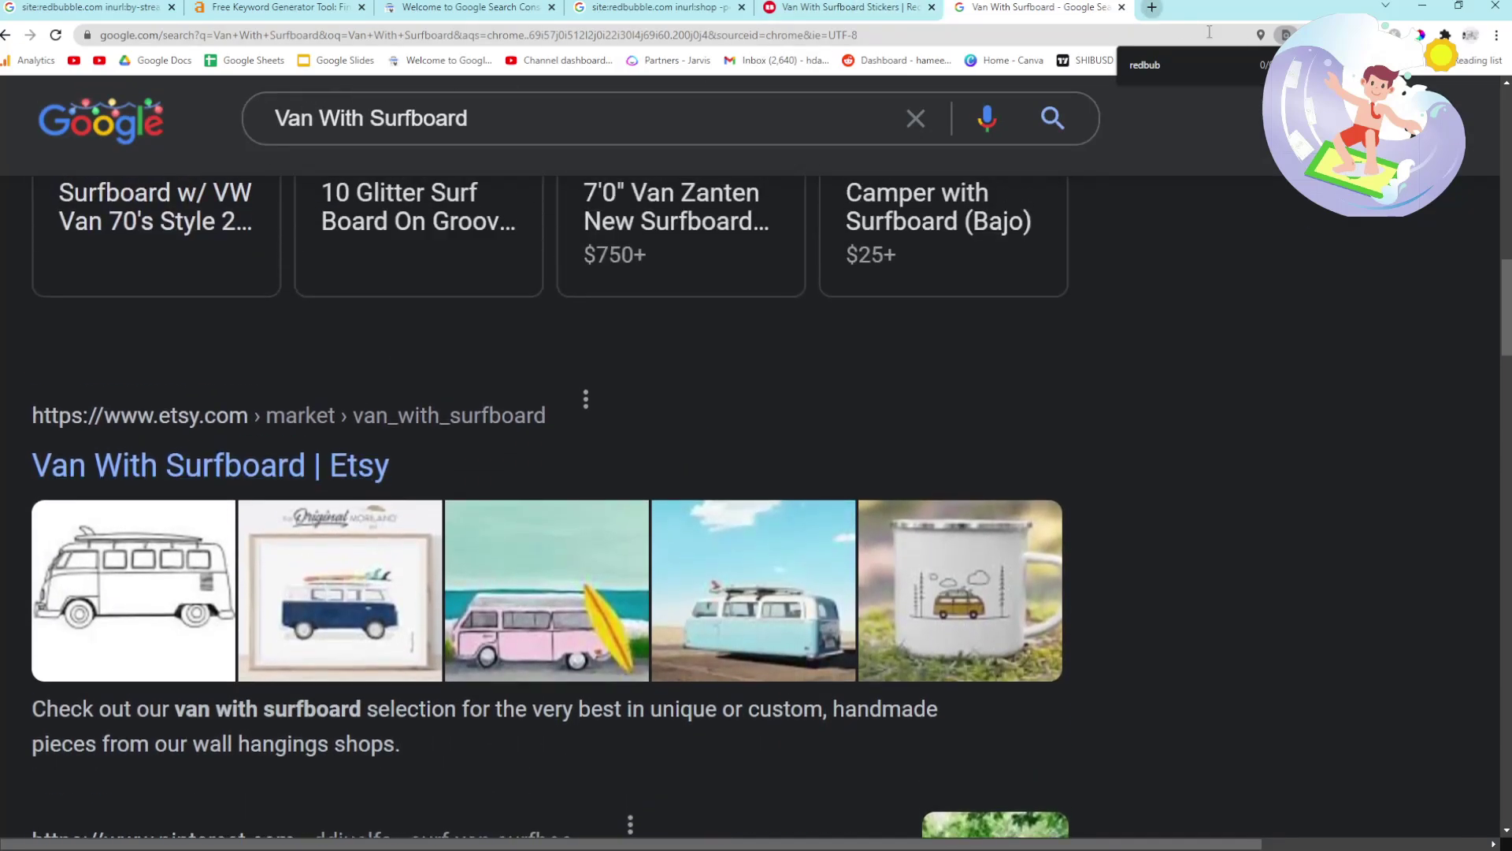
key("Escape")
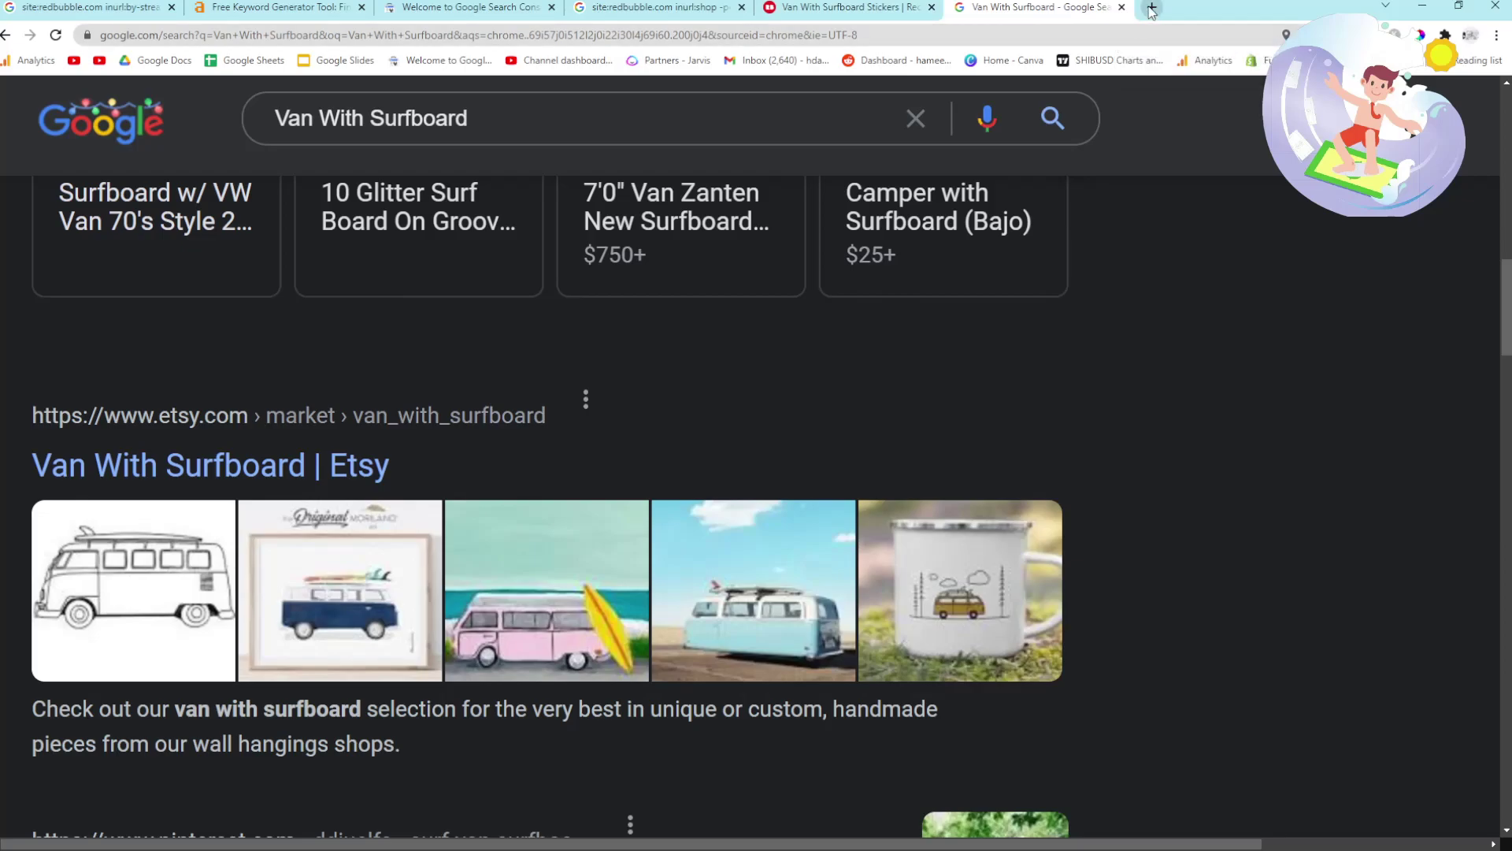
Place the "Van With Surfboard" results tab beside the Free Keyword Generator tab and copy its search phrase.
left_click_drag(1032, 10, 465, 9)
scroll(423, 334, "up", 8)
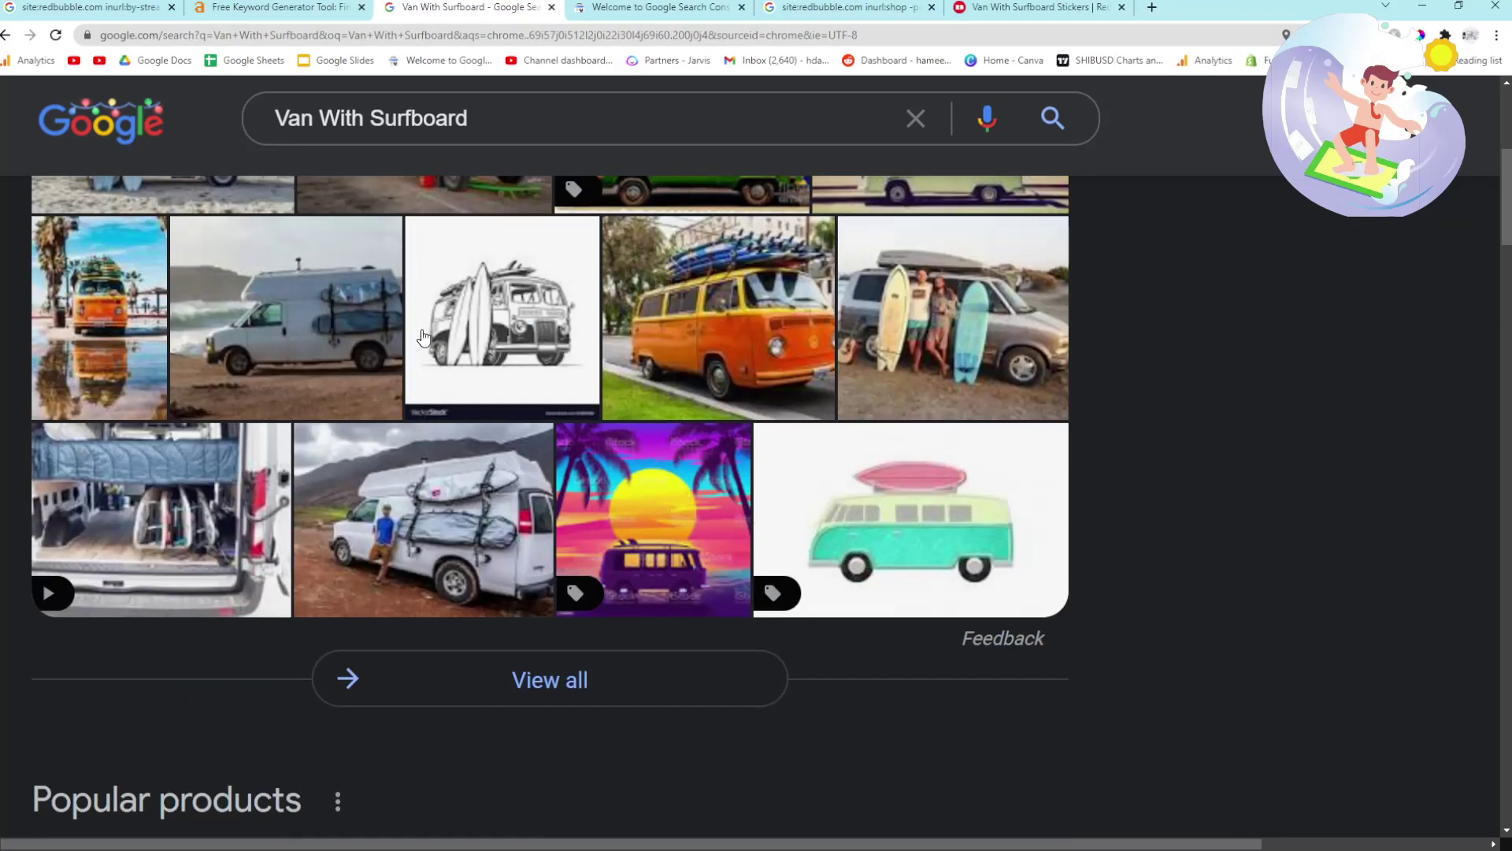
scroll(423, 335, "up", 7)
left_click_drag(564, 175, 191, 144)
key("ctrl+c")
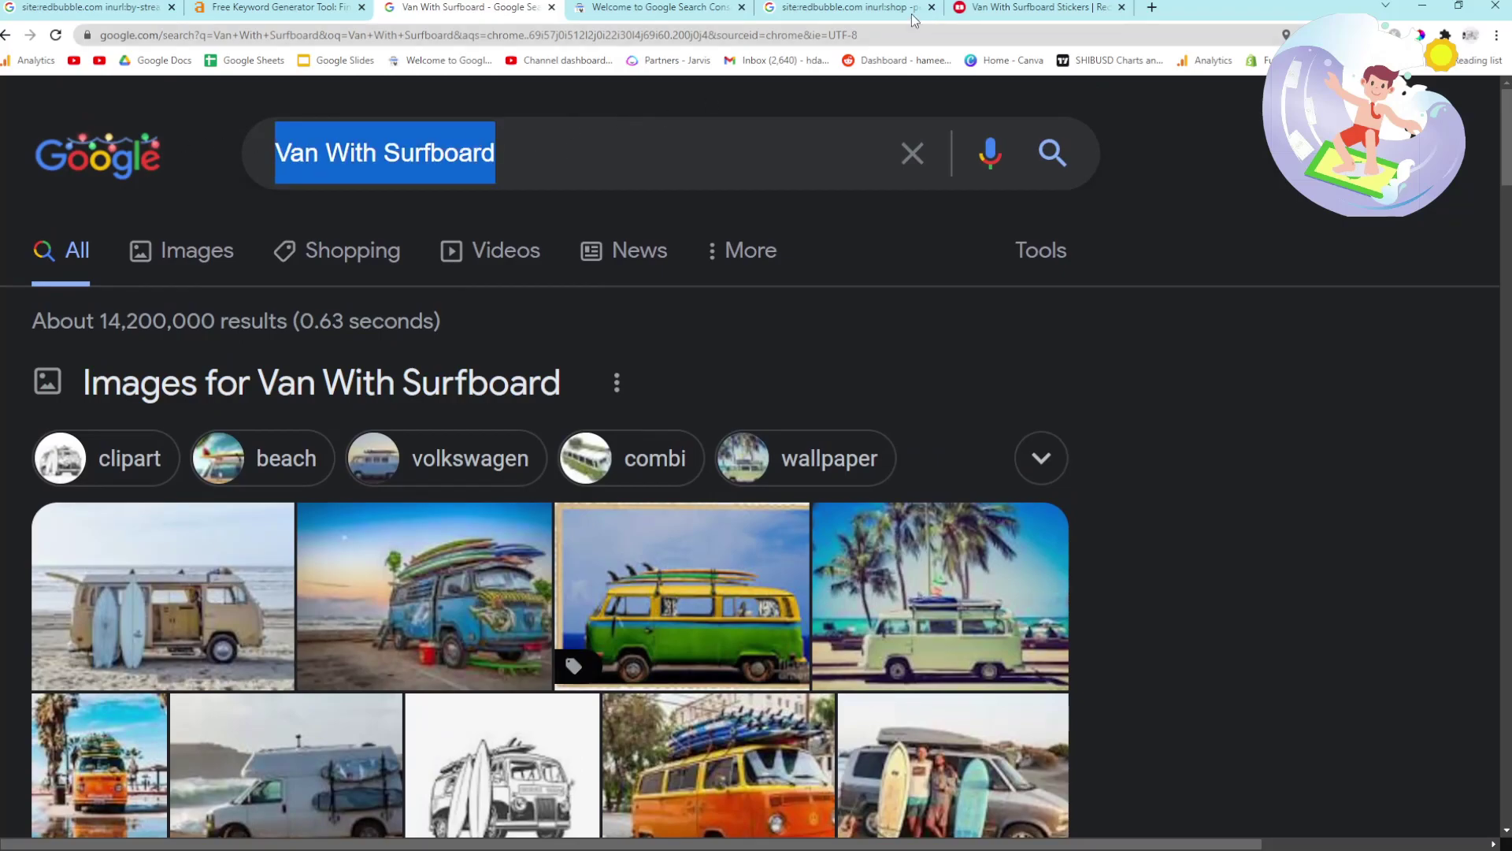
Load the Google homepage in the Van With Surfboard Stickers tab and make the Ahrefs keyword generator the final tab.
left_click(844, 8)
left_click(1009, 10)
left_click(917, 35)
type("go")
key("Return")
left_click_drag(275, 7, 980, 5)
Generate Google keyword ideas for "Van With Surfboard" in the United States with the Ahrefs Free Keyword Generator.
left_click(298, 346)
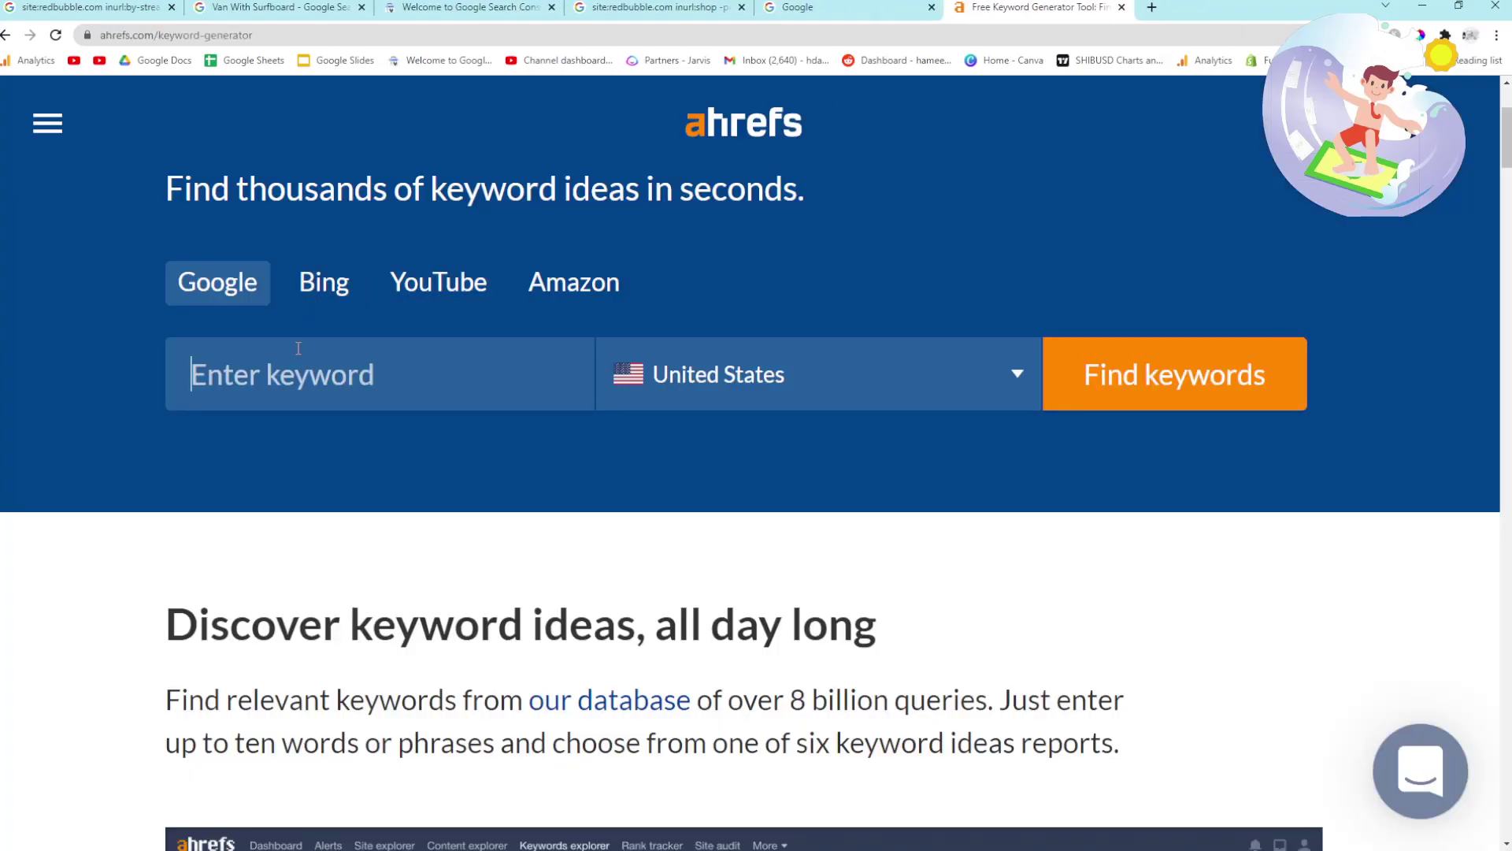
key("ctrl+v")
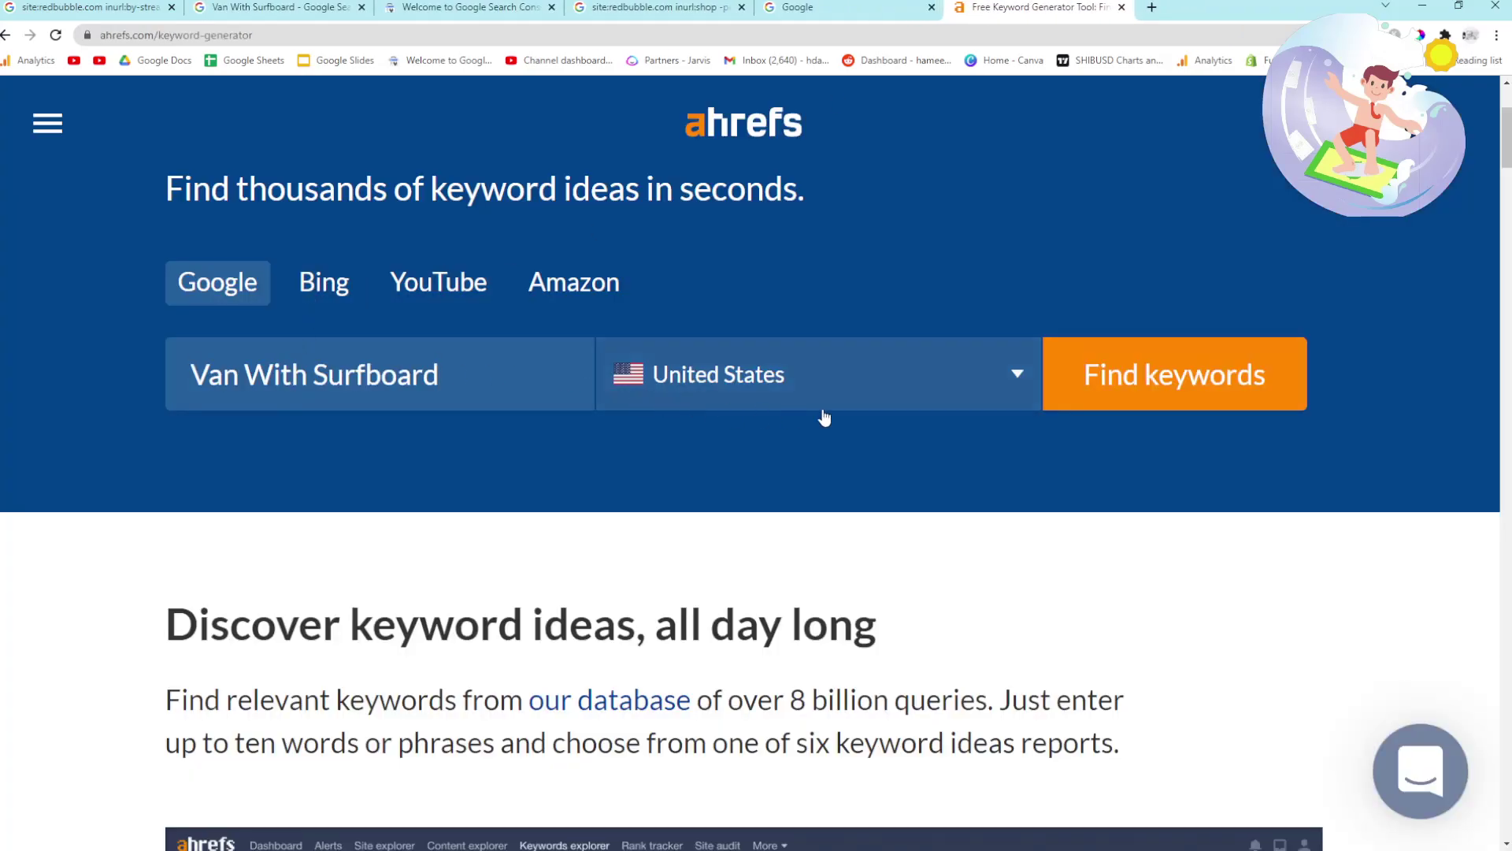
left_click(1127, 375)
left_click(870, 510)
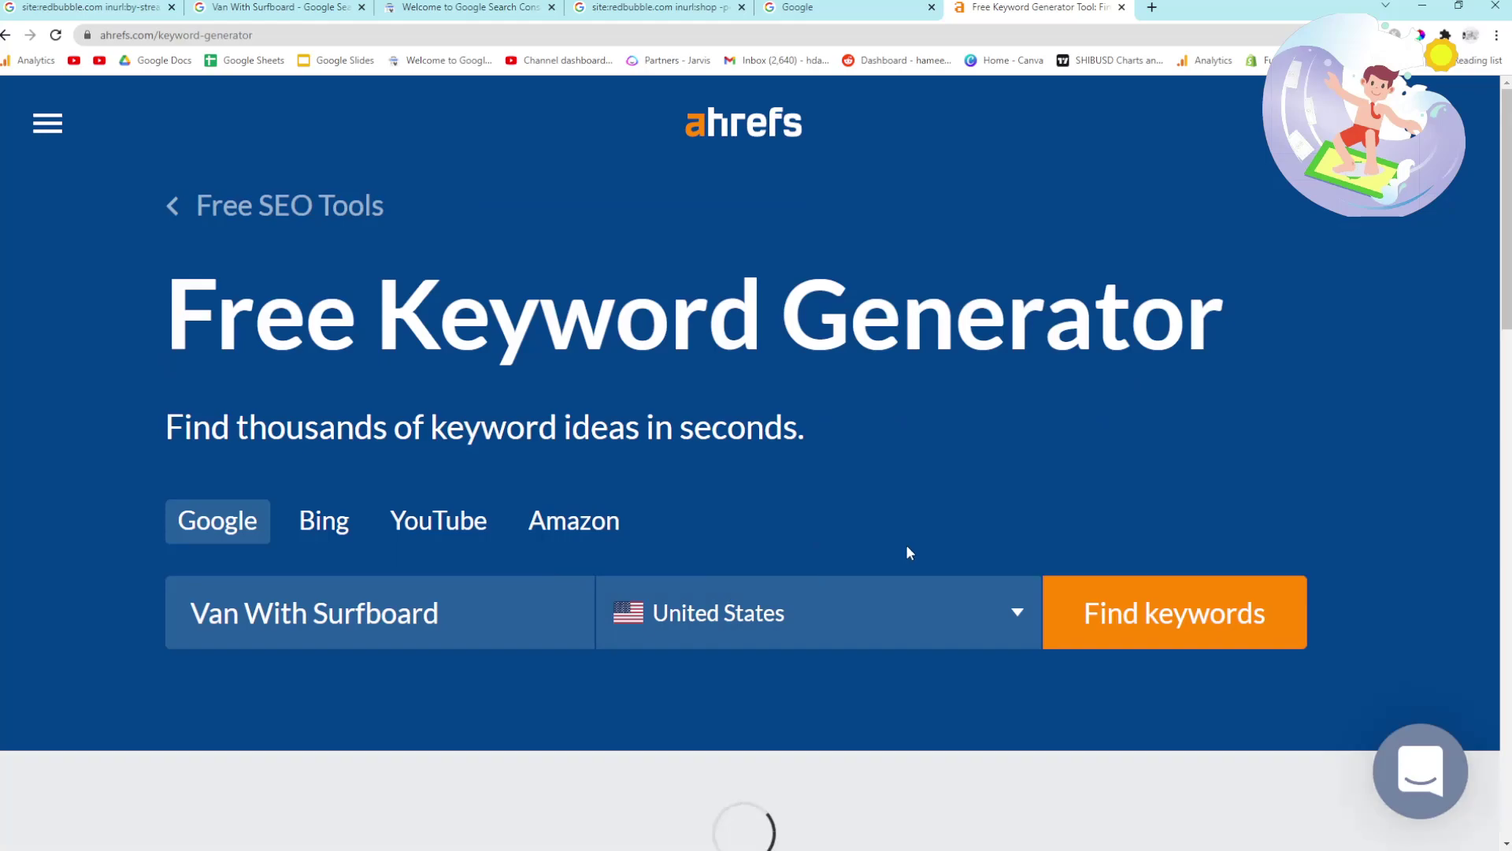
Review the phrase match keywords with their difficulty and search volume.
scroll(837, 587, "down", 4)
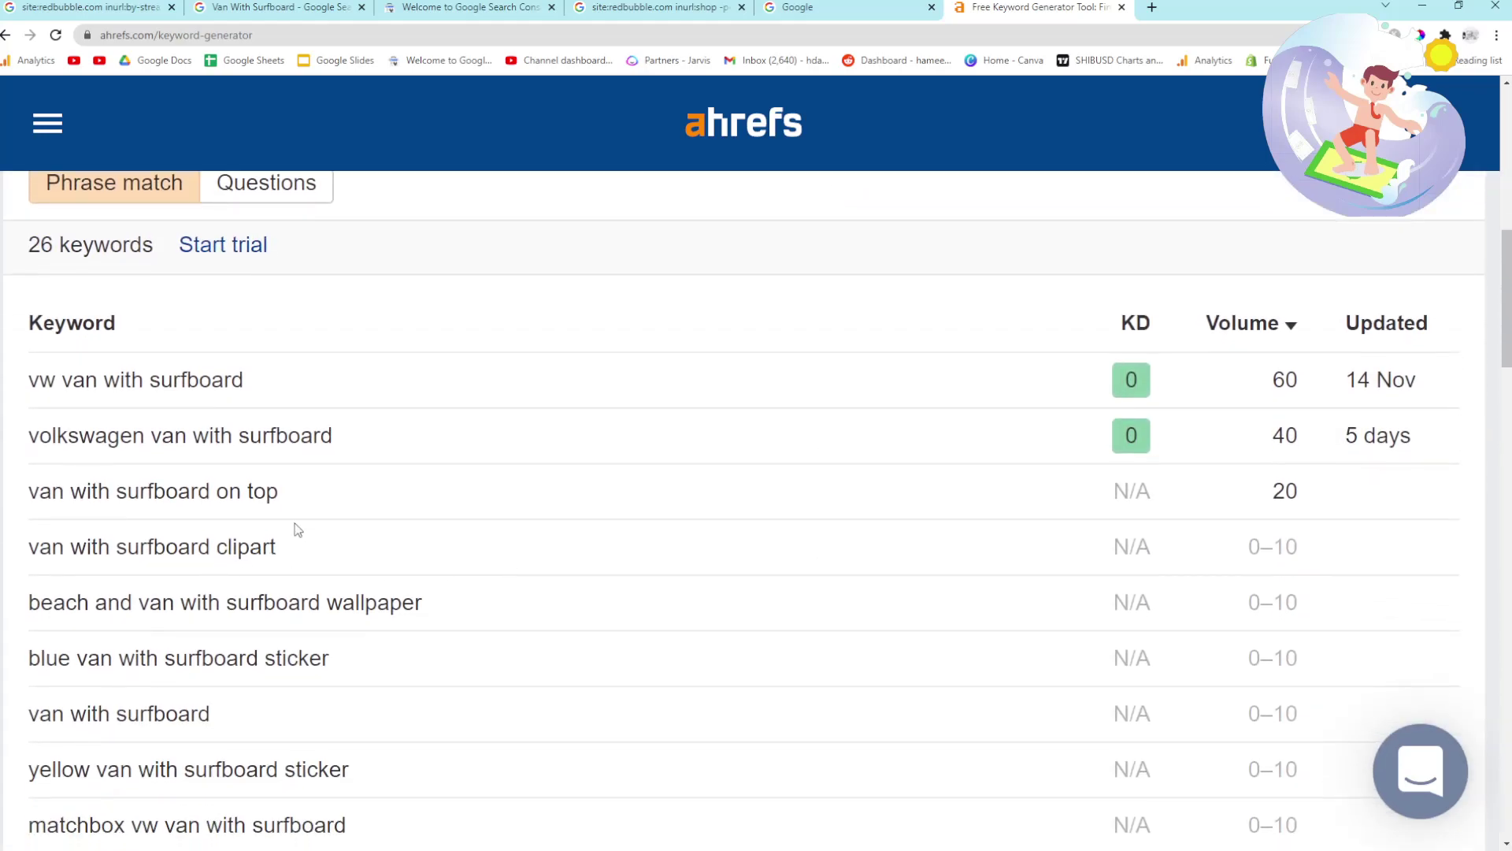
left_click_drag(28, 315, 271, 485)
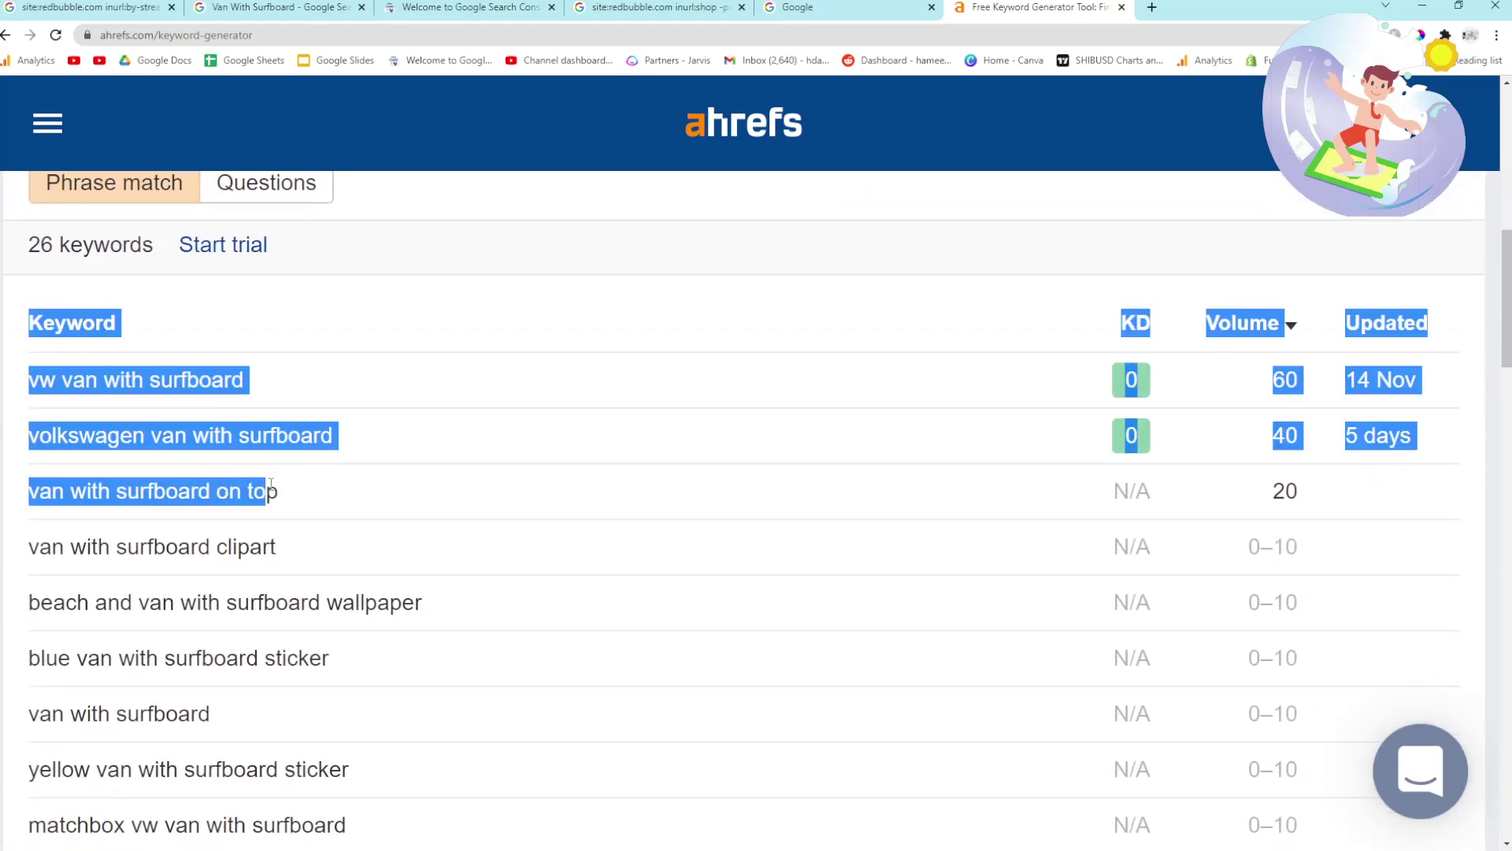
left_click(318, 494)
scroll(315, 493, "down", 1)
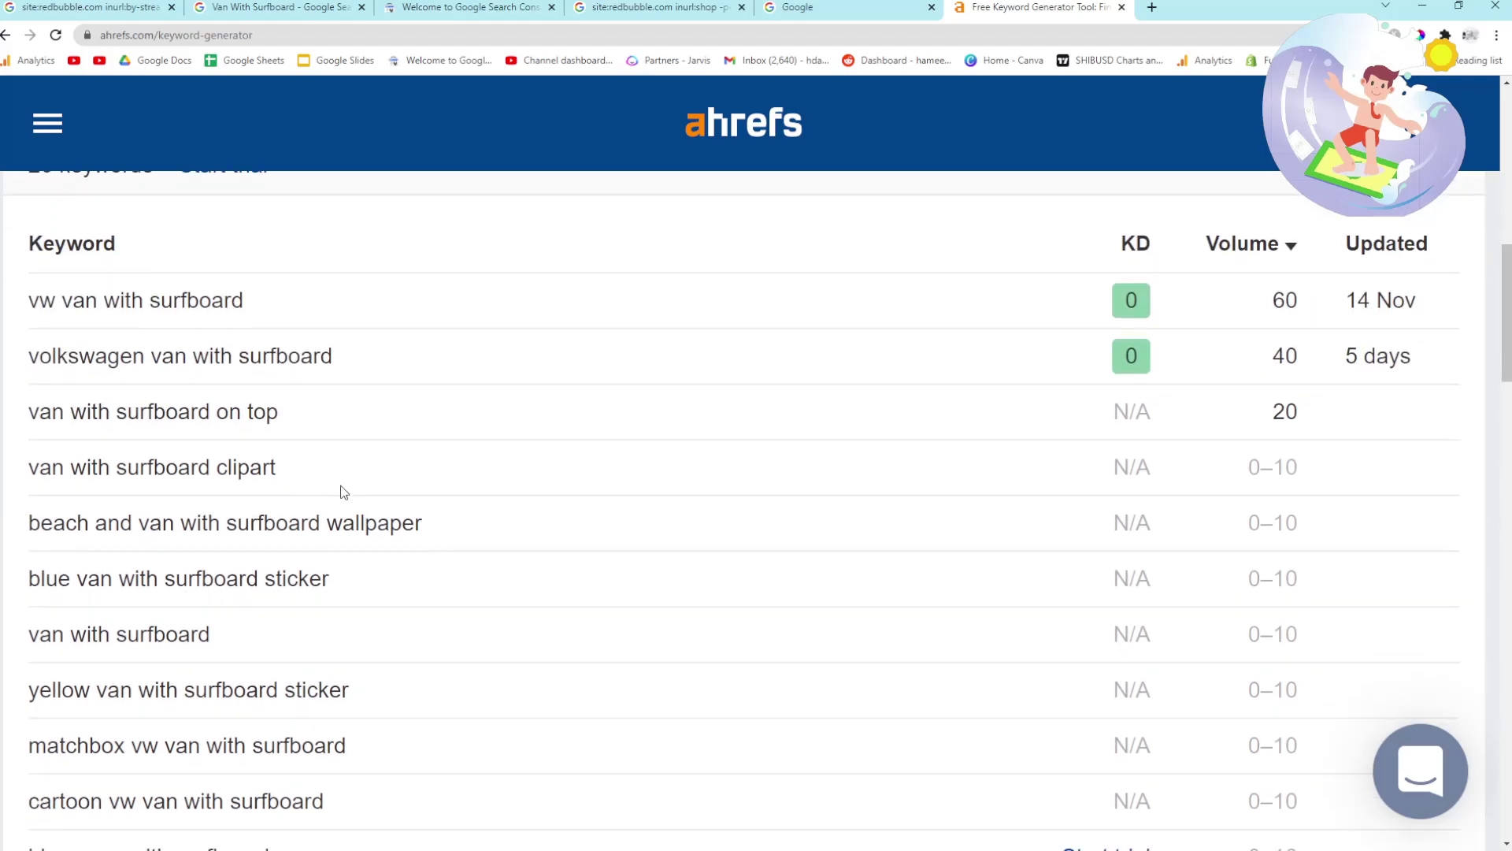
scroll(331, 494, "down", 1)
Copy the keyword "blue van with surfboard sticker" and search Google for it in a new tab.
left_click_drag(332, 494, 29, 499)
key("ctrl+c")
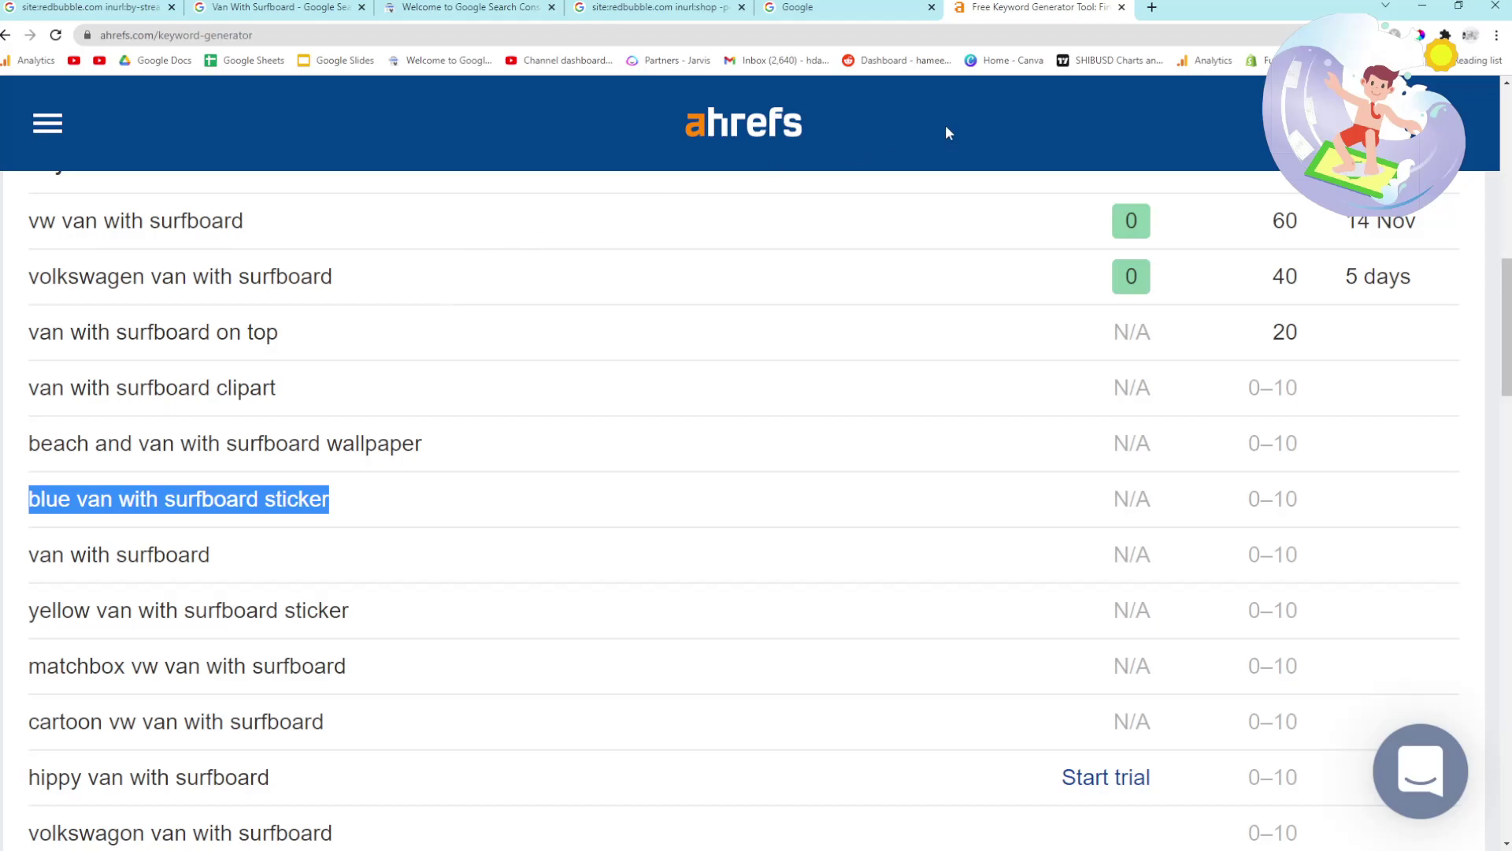
left_click(1152, 7)
key("ctrl+v")
key("Return")
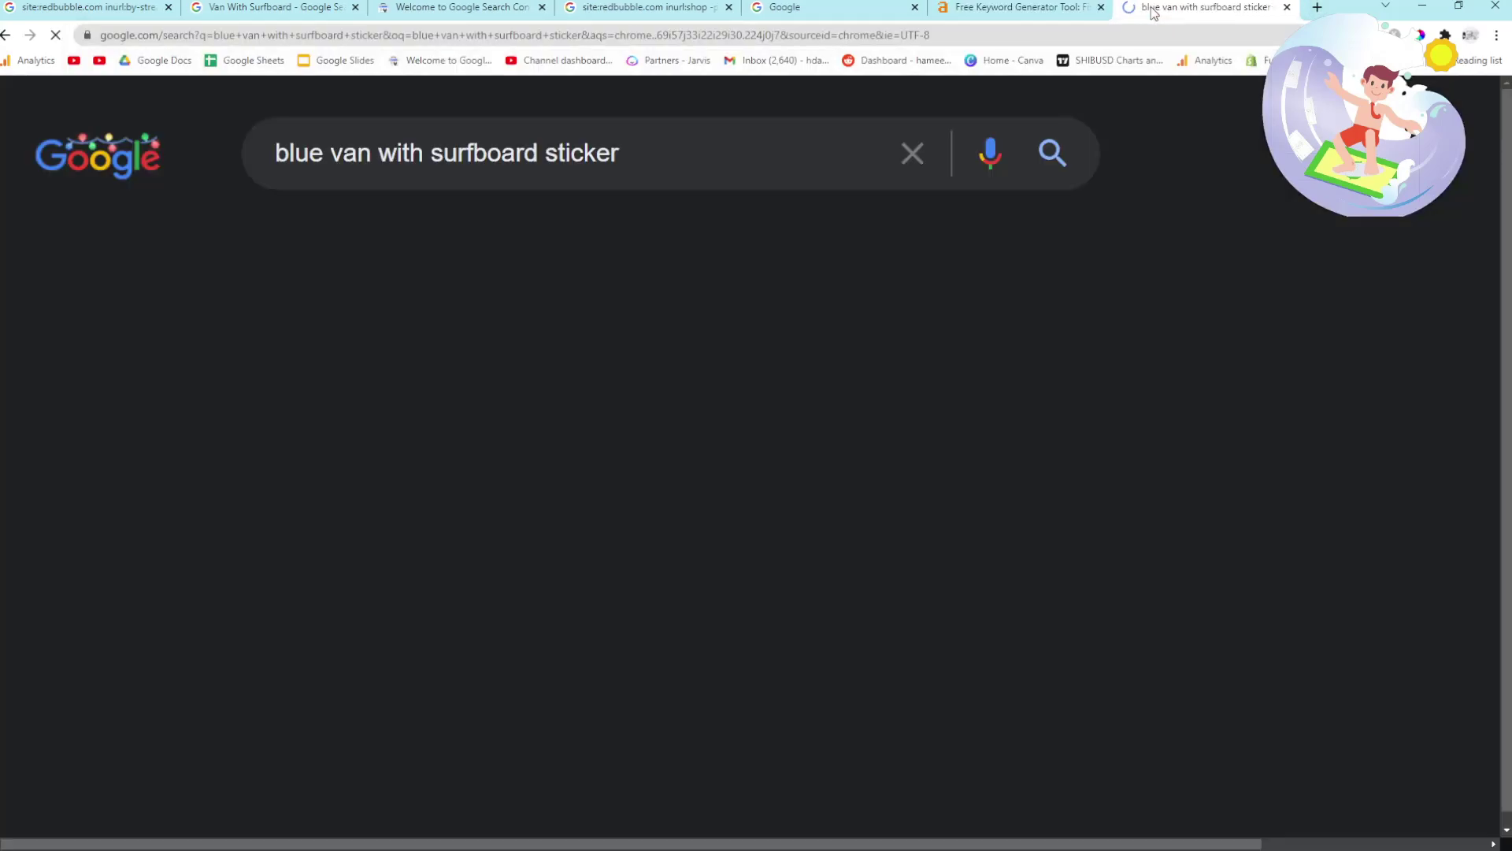
Open the Redbubble "Blue van with surfboard" sticker result in a separate tab and view the product page.
scroll(286, 589, "down", 5)
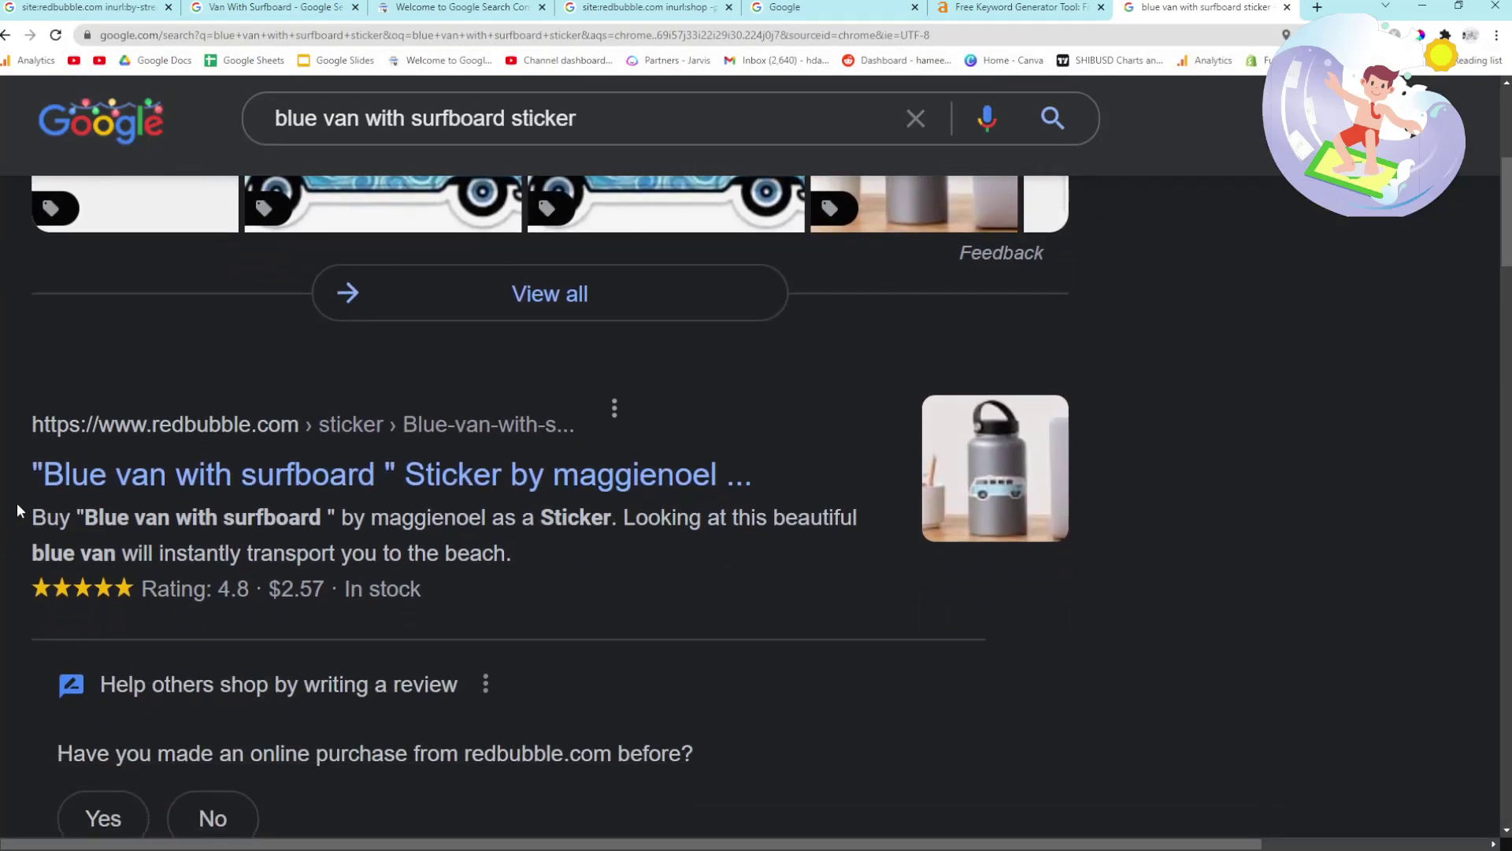
left_click(100, 467, "ctrl")
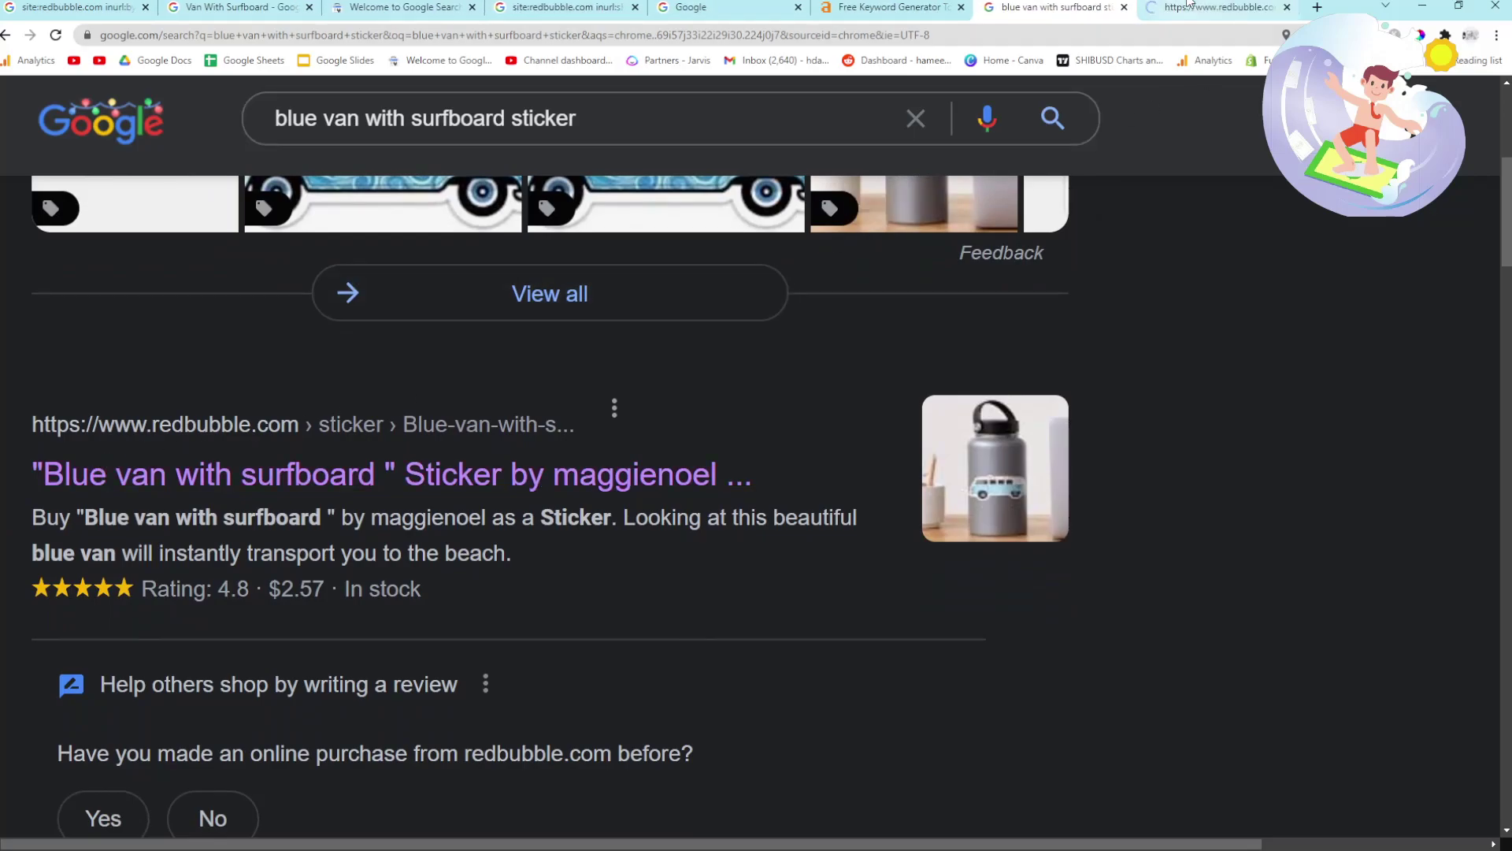
left_click(1214, 8)
scroll(803, 449, "down", 3)
scroll(789, 470, "down", 1)
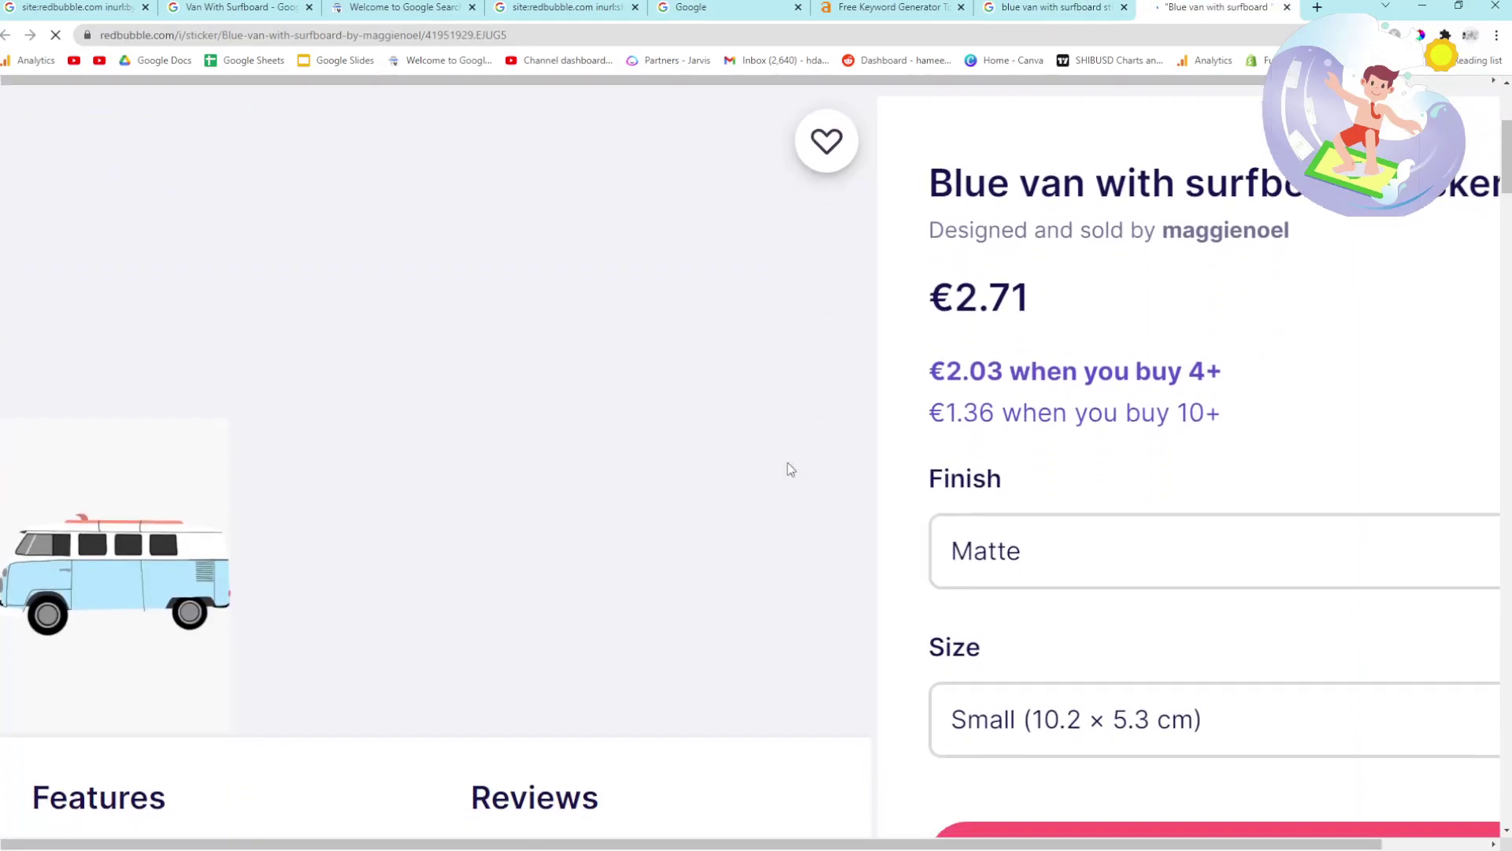
Return to the "blue van with surfboard sticker" results and examine how the Redbubble sticker listing appears.
left_click(1053, 6)
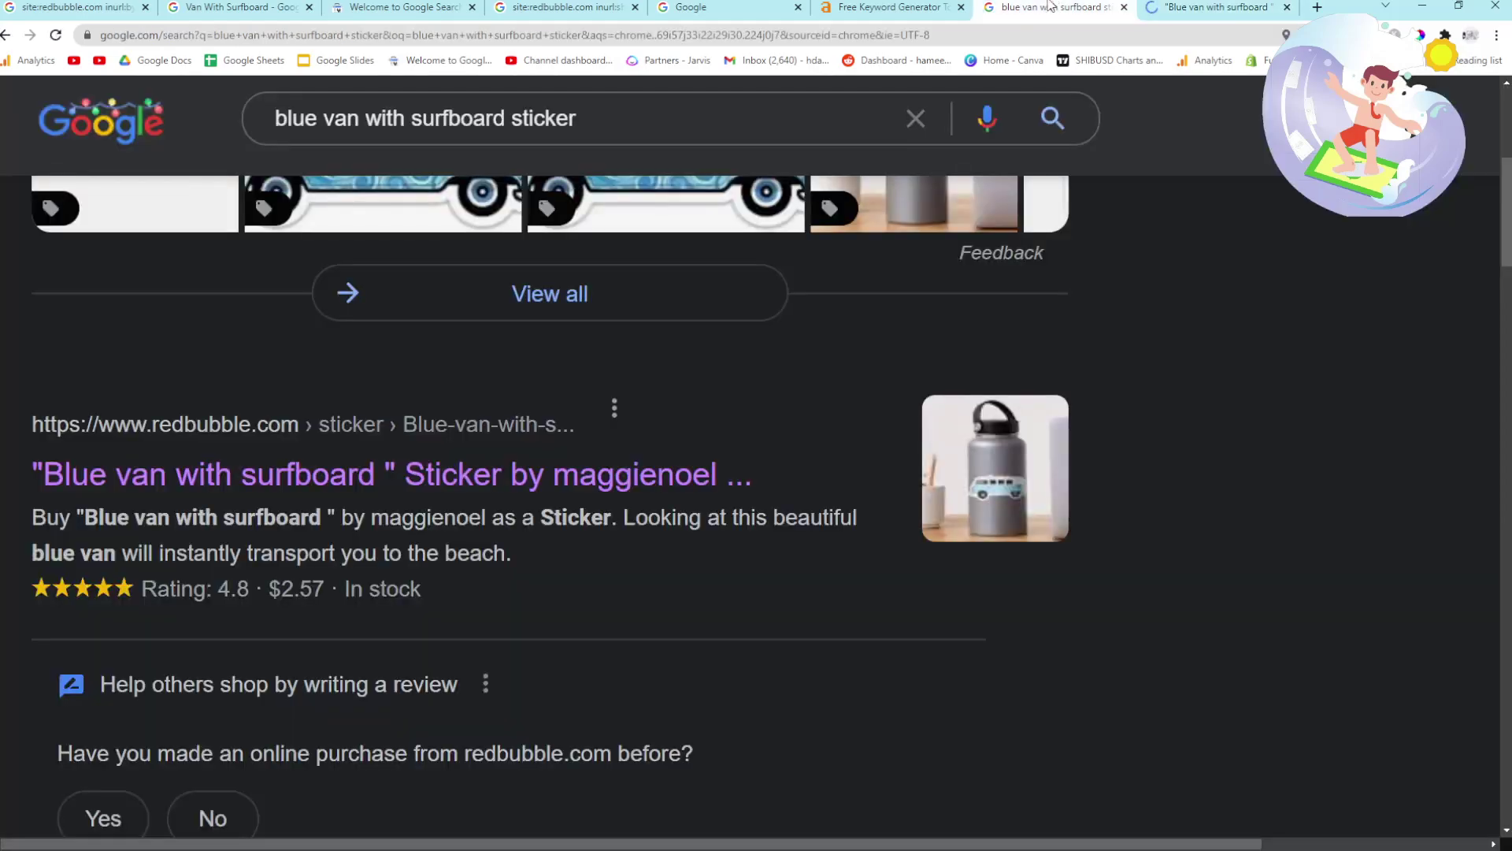
scroll(560, 638, "down", 5)
scroll(557, 635, "up", 5)
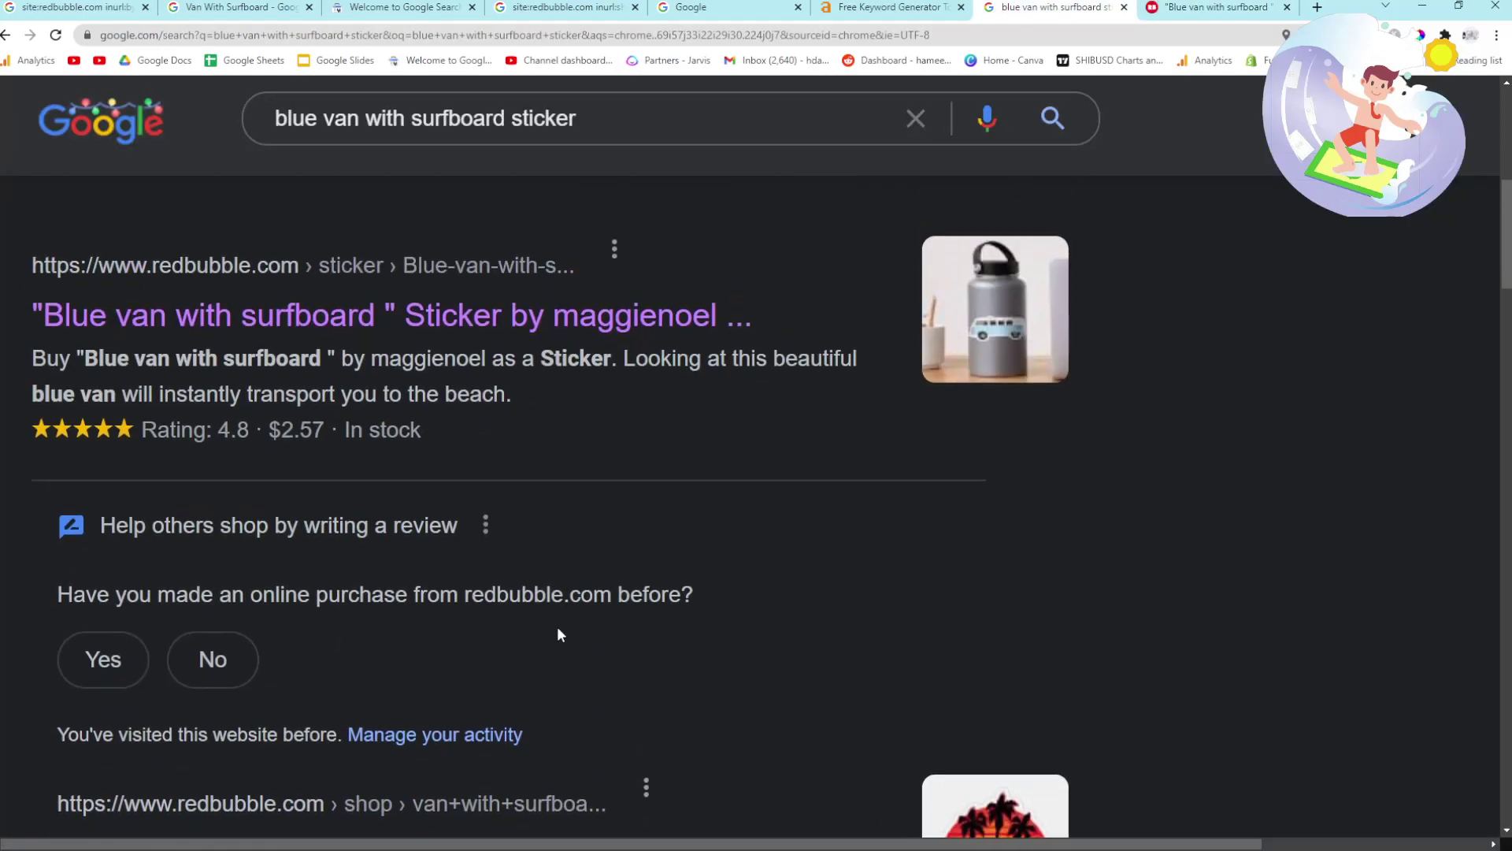
left_click_drag(27, 409, 625, 574)
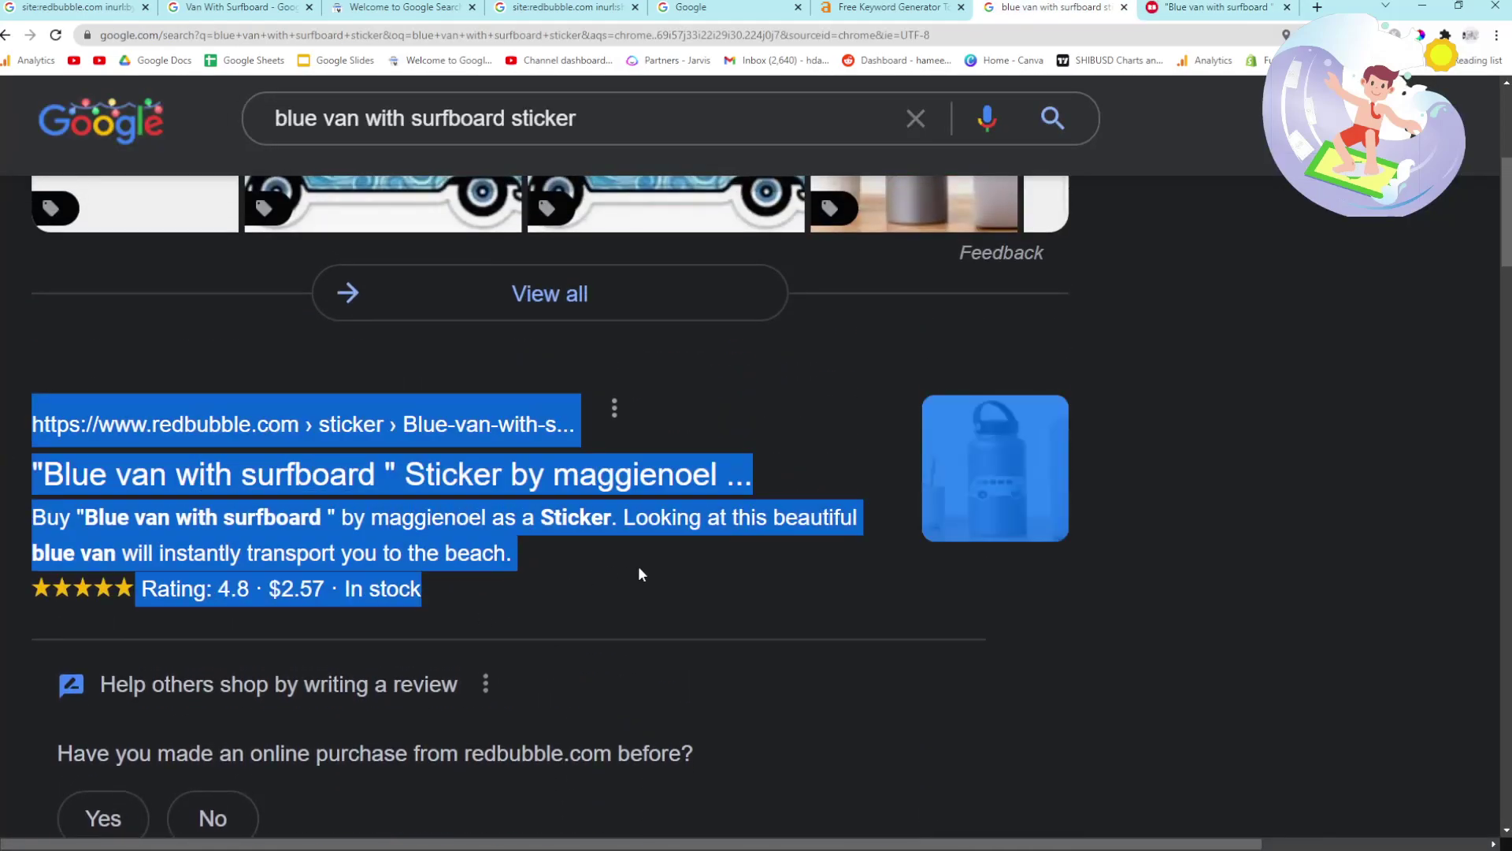
left_click(733, 449)
Go back to the Ahrefs keyword list and look through more van with surfboard phrases.
left_click(907, 6)
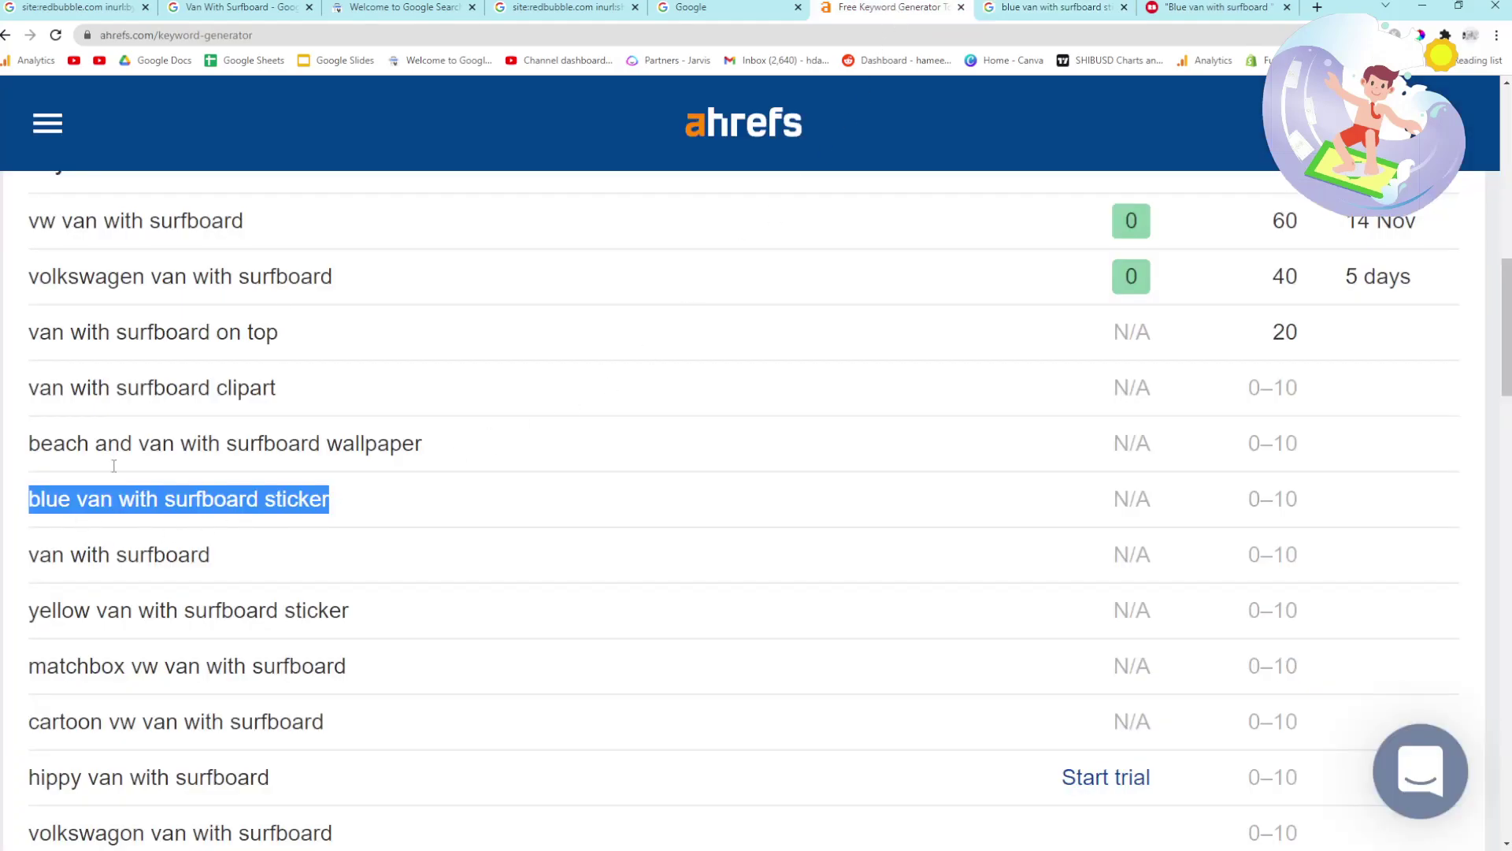
left_click(13, 529)
scroll(324, 445, "down", 1)
left_click_drag(371, 416, 40, 437)
scroll(39, 437, "down", 2)
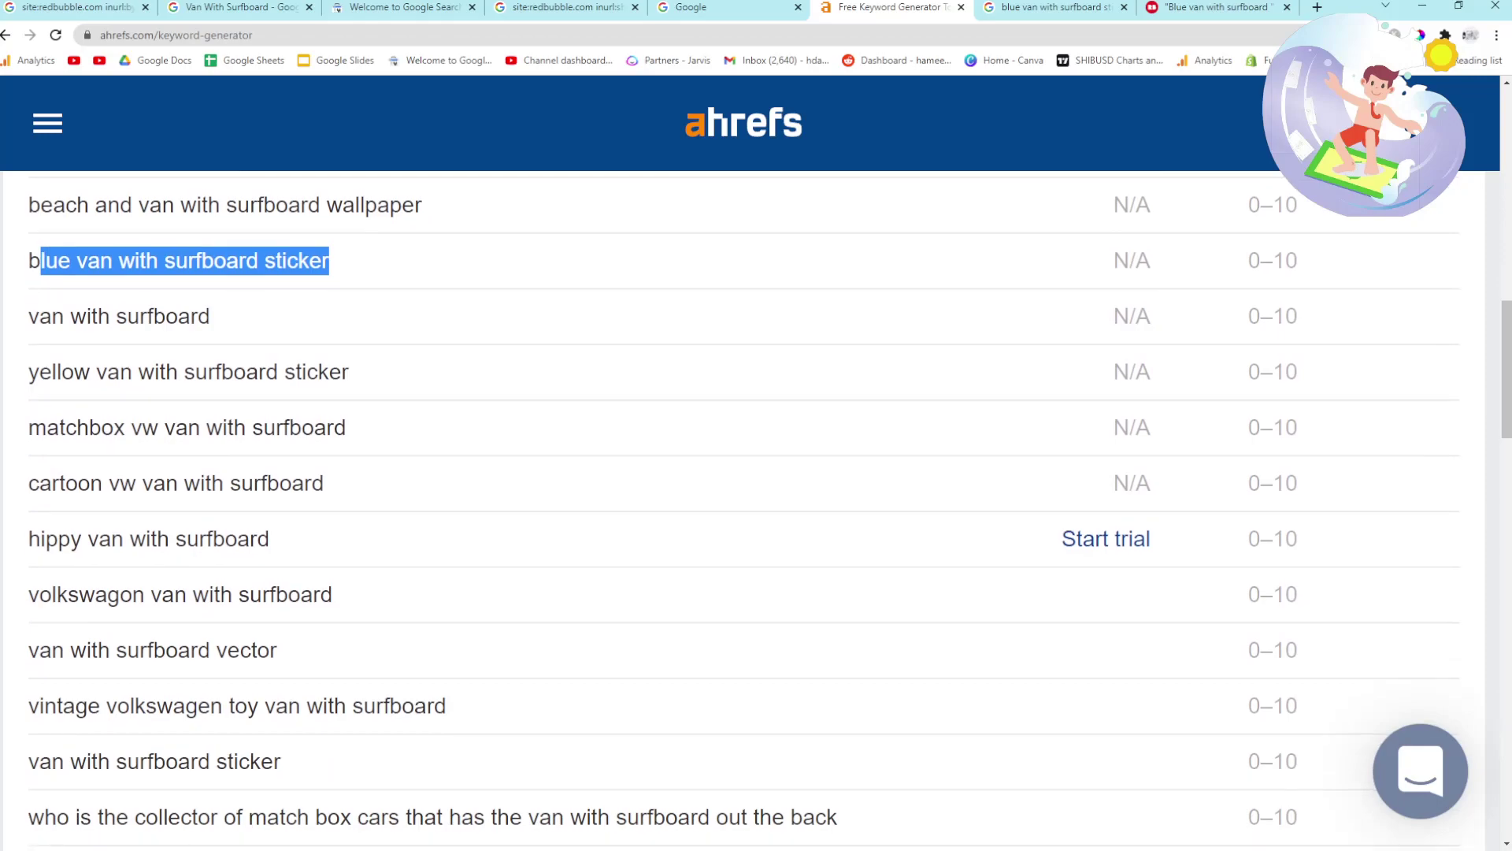
Copy the keyword "yellow van with surfboard sticker" and search Google for it in place of the blue van query.
double_click(300, 282)
double_click(304, 373)
left_click_drag(402, 378, 8, 375)
key("ctrl+c")
left_click(1047, 7)
left_click(584, 119)
key("ctrl+a")
key("ctrl+v")
key("Return")
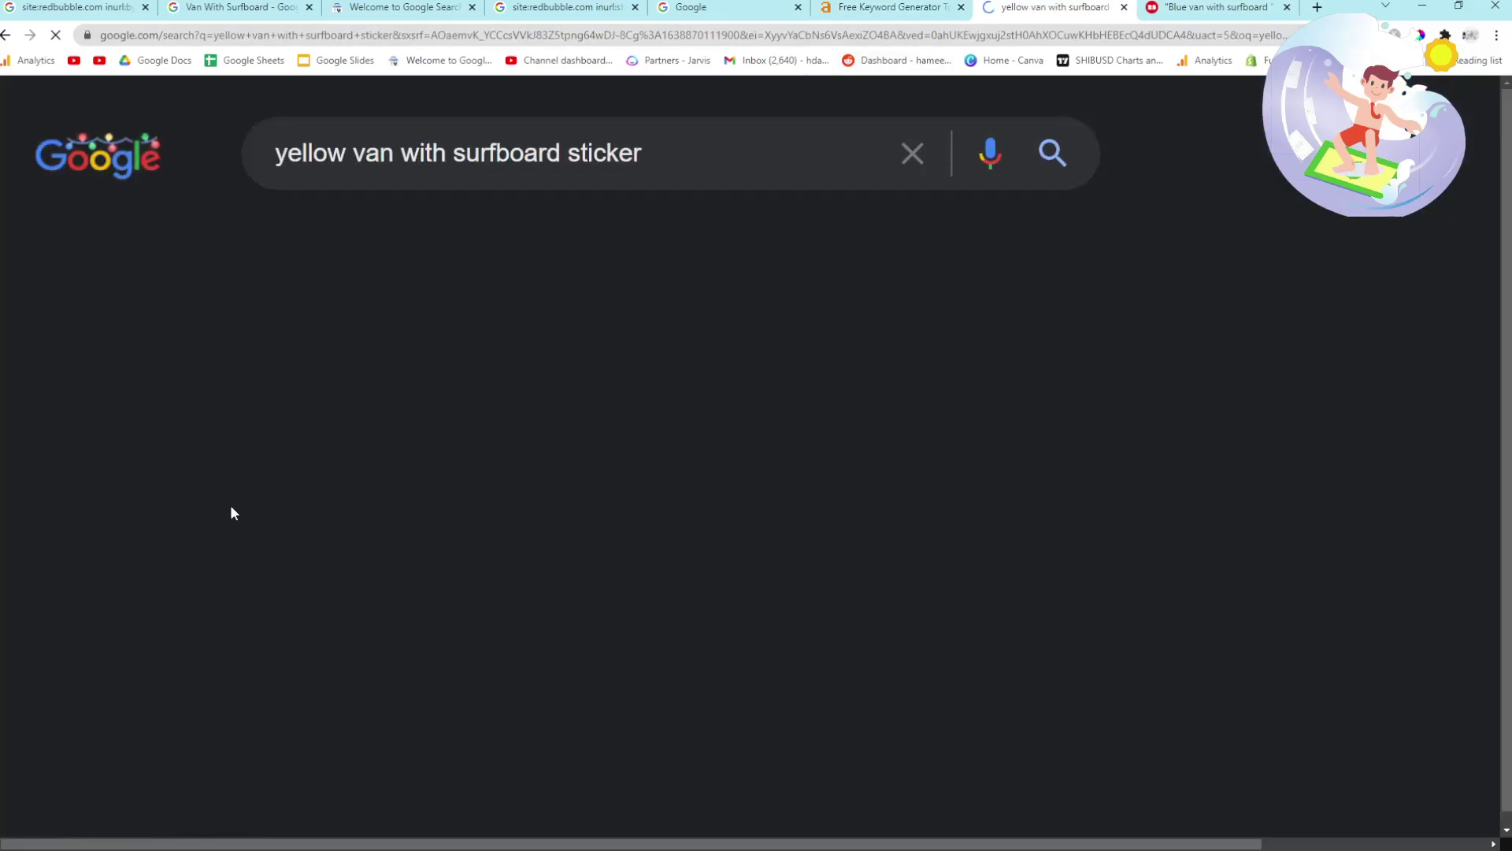
Skim the yellow van results, open Redbubble's "Vans Surf Stickers" page in a separate tab, and inspect its designs.
scroll(268, 544, "down", 5)
scroll(255, 555, "down", 3)
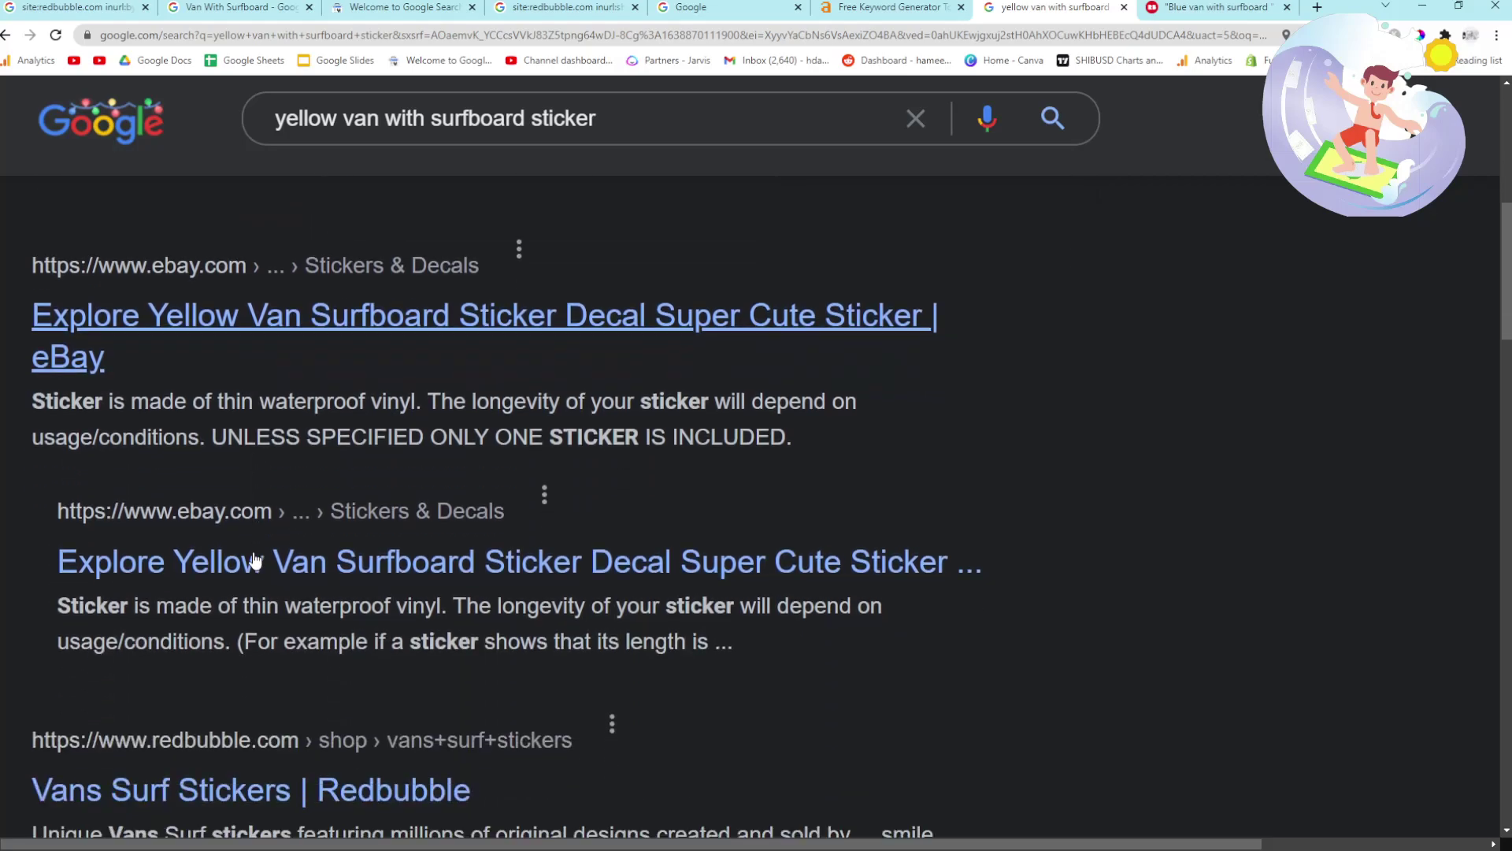
scroll(254, 557, "down", 6)
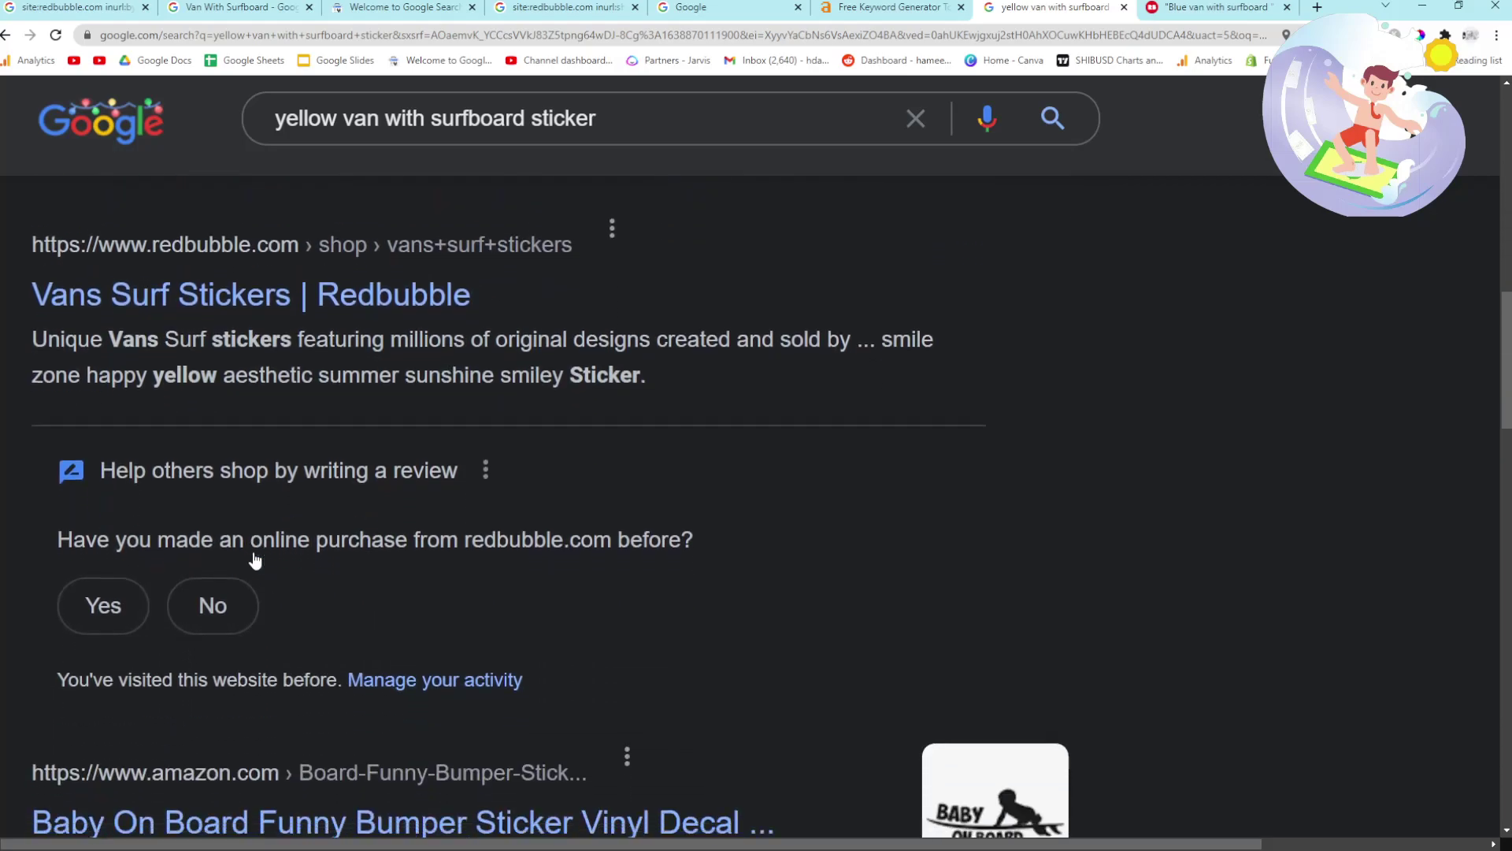
scroll(223, 378, "up", 1)
middle_click(219, 335)
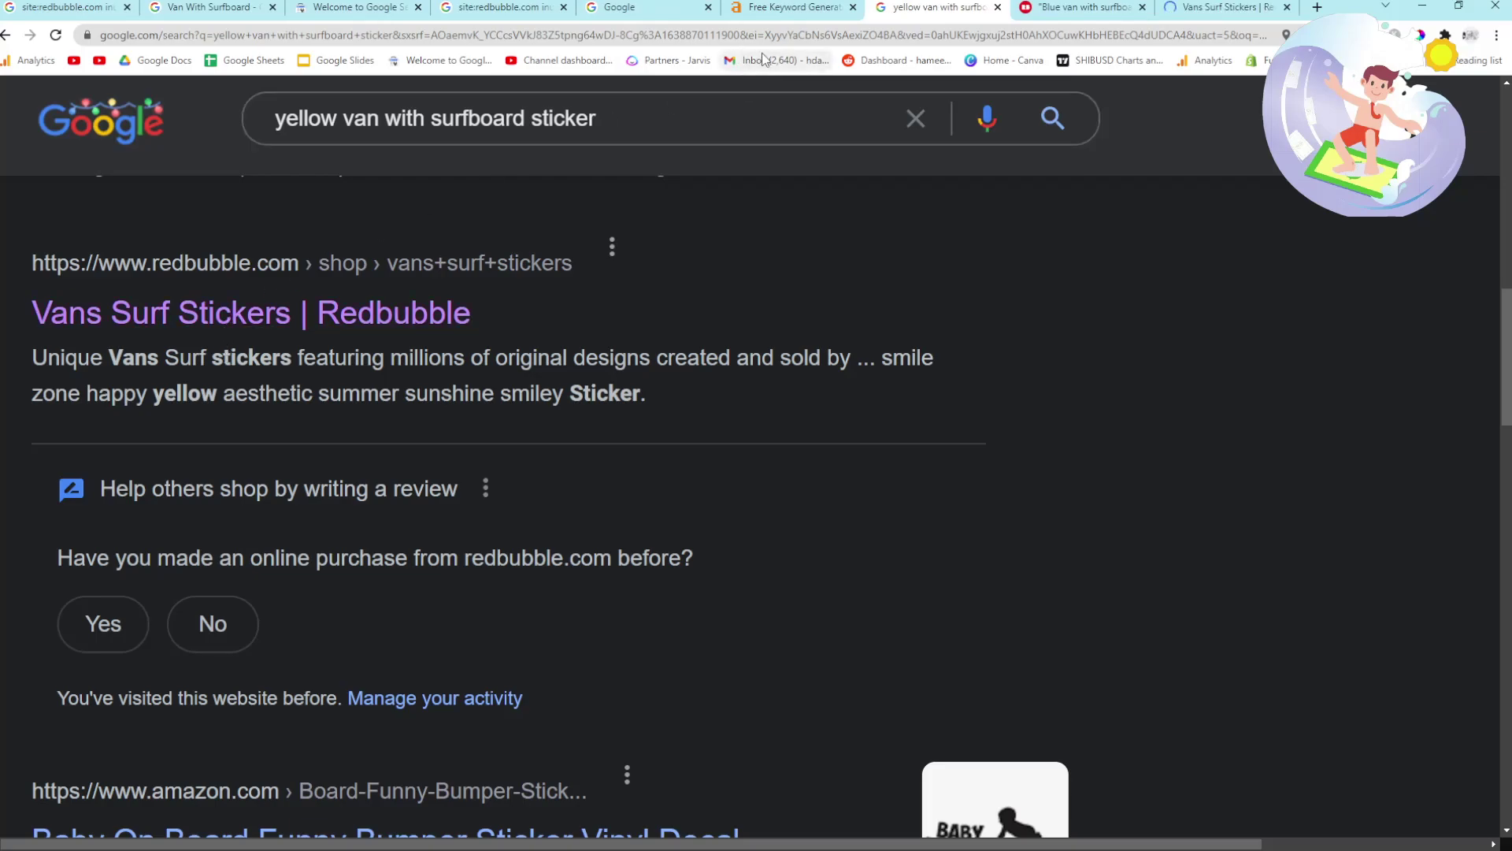
left_click(1191, 4)
scroll(967, 390, "down", 4)
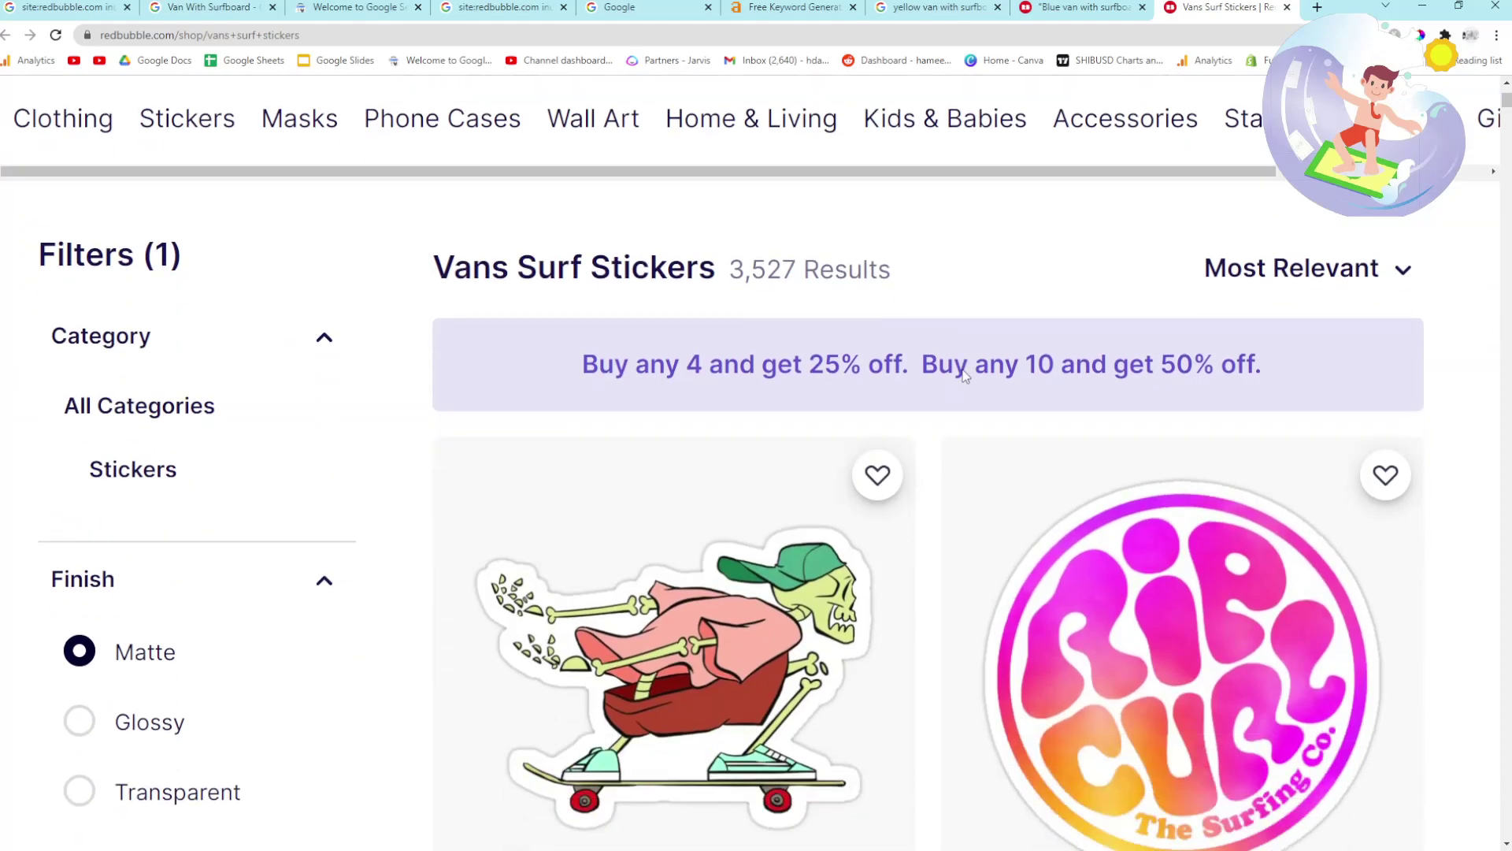
Return to the "yellow van with surfboard sticker" results and check the competing listings.
left_click(962, 4)
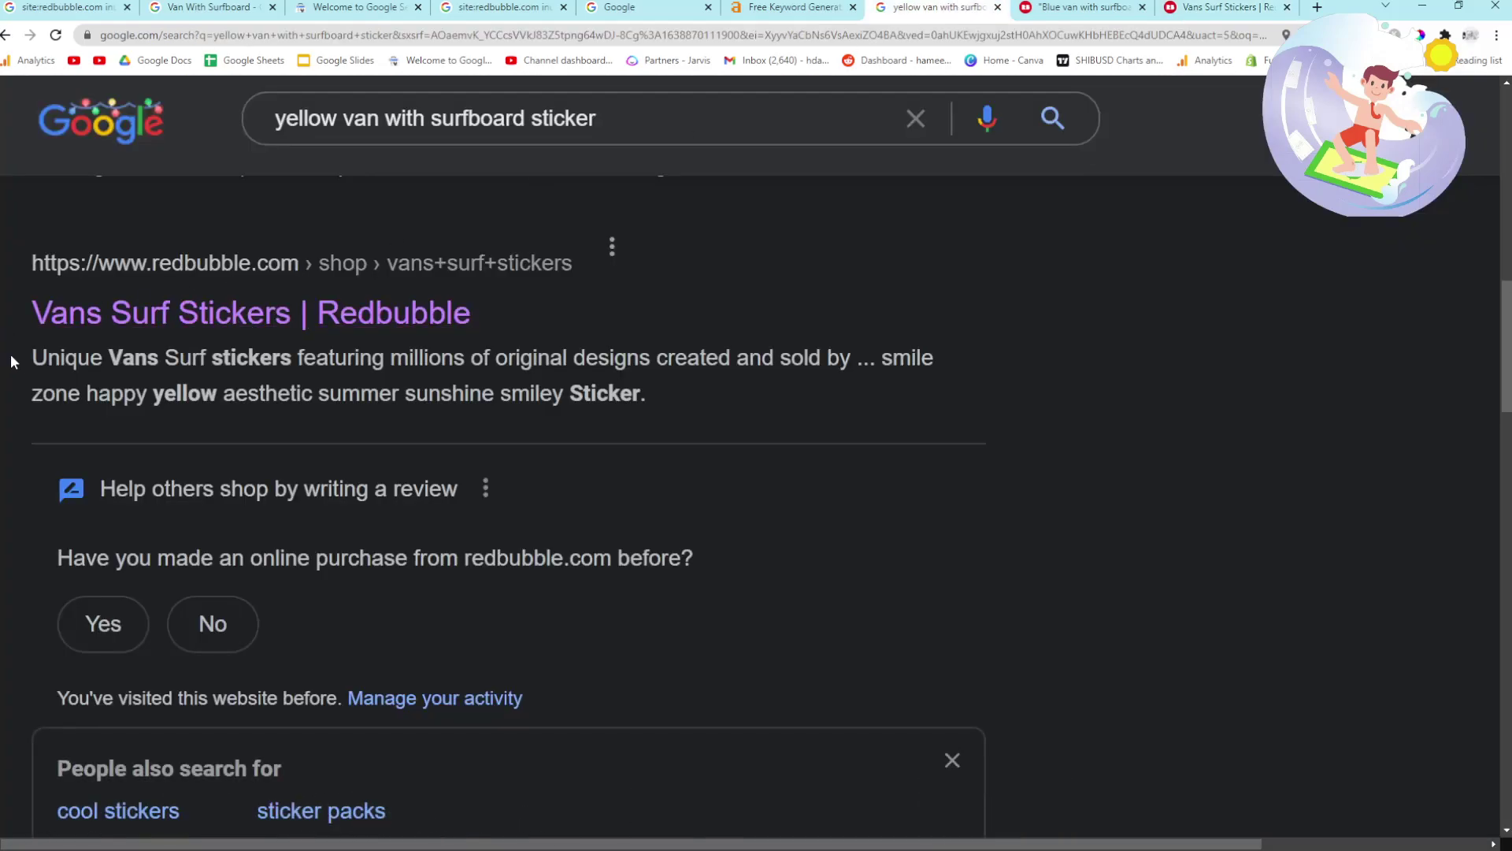
scroll(17, 369, "down", 6)
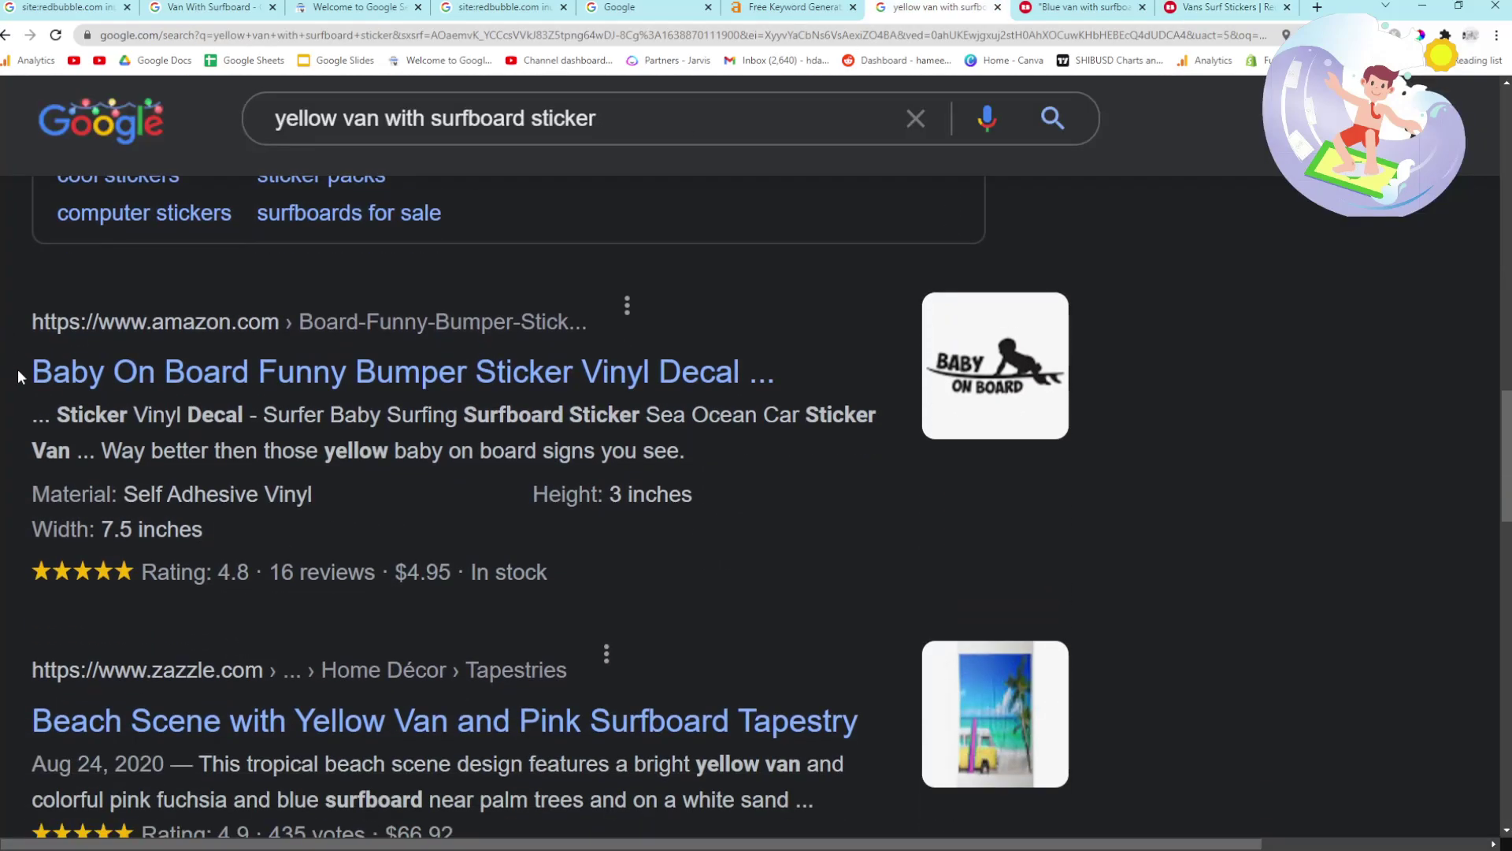
scroll(22, 376, "up", 7)
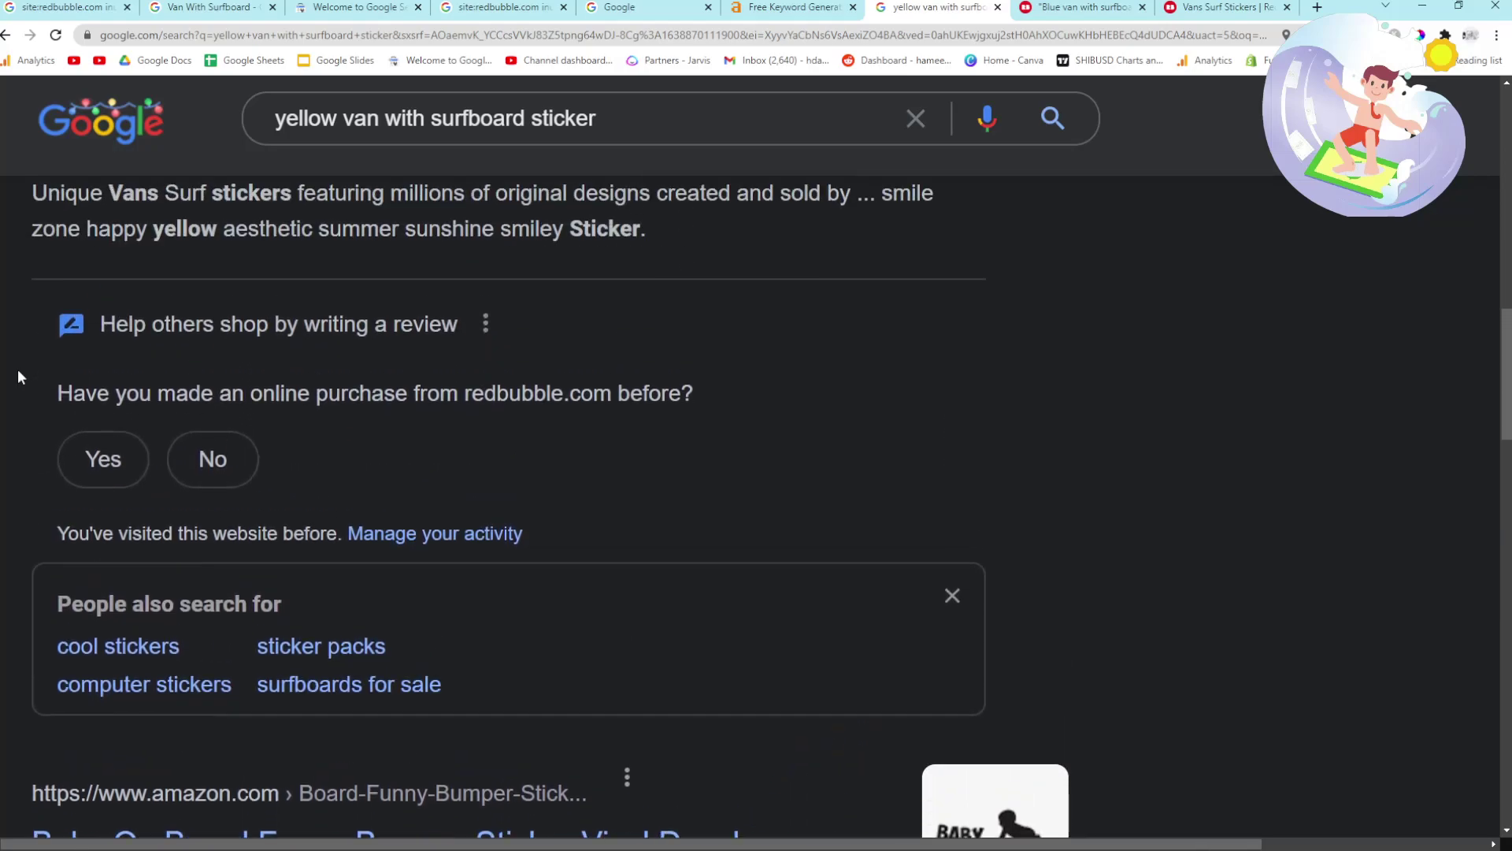
Search Redbubble for "yellow van with surfboard sticker" from the blue van product page and skim the matching designs.
left_click(1083, 7)
scroll(480, 213, "up", 4)
left_click(475, 236)
key("ctrl+v")
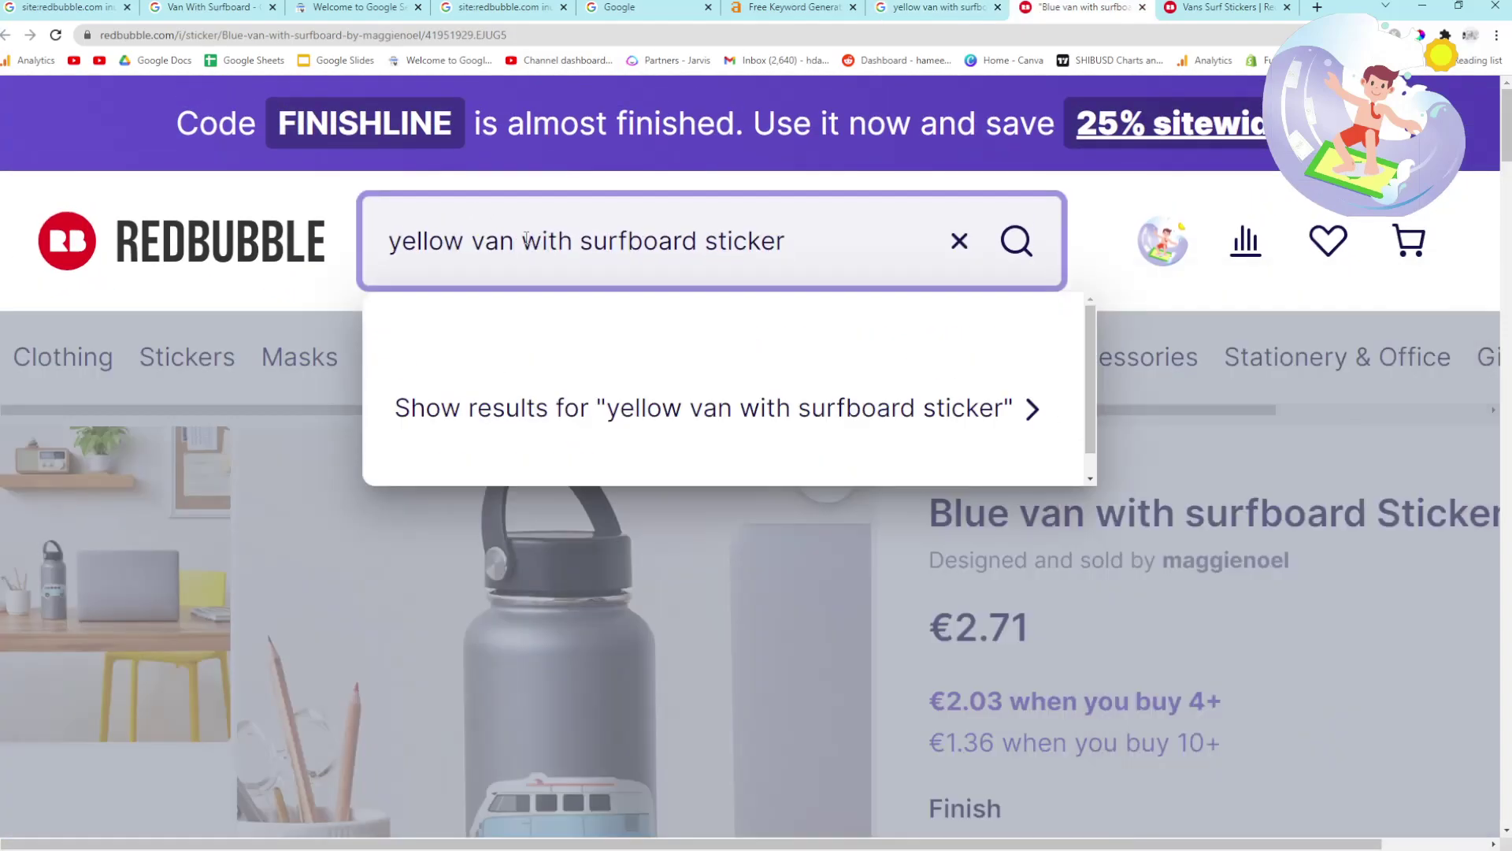
key("Return")
scroll(403, 432, "down", 8)
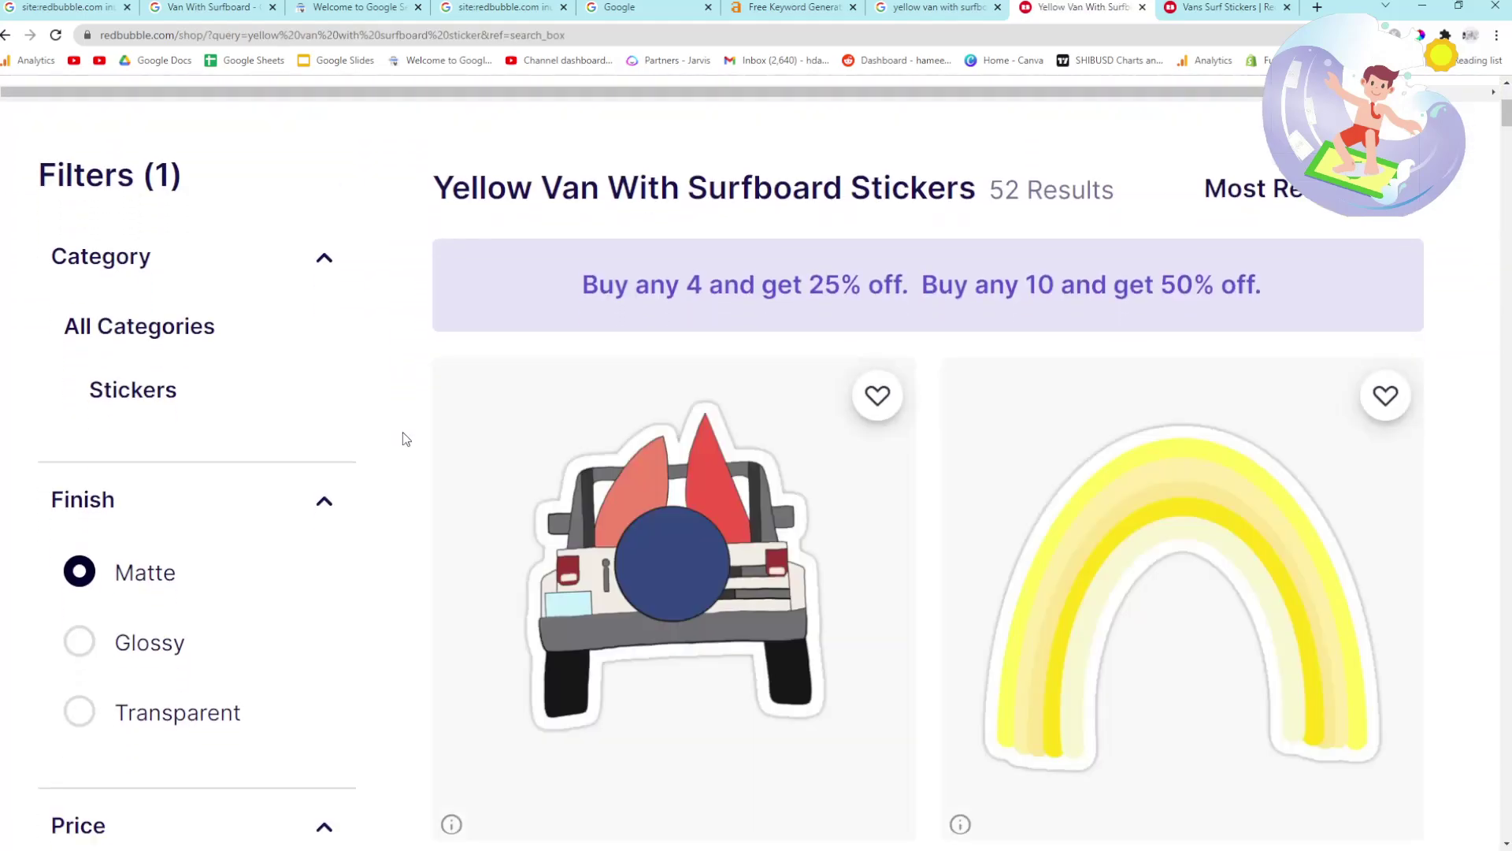
scroll(408, 426, "down", 5)
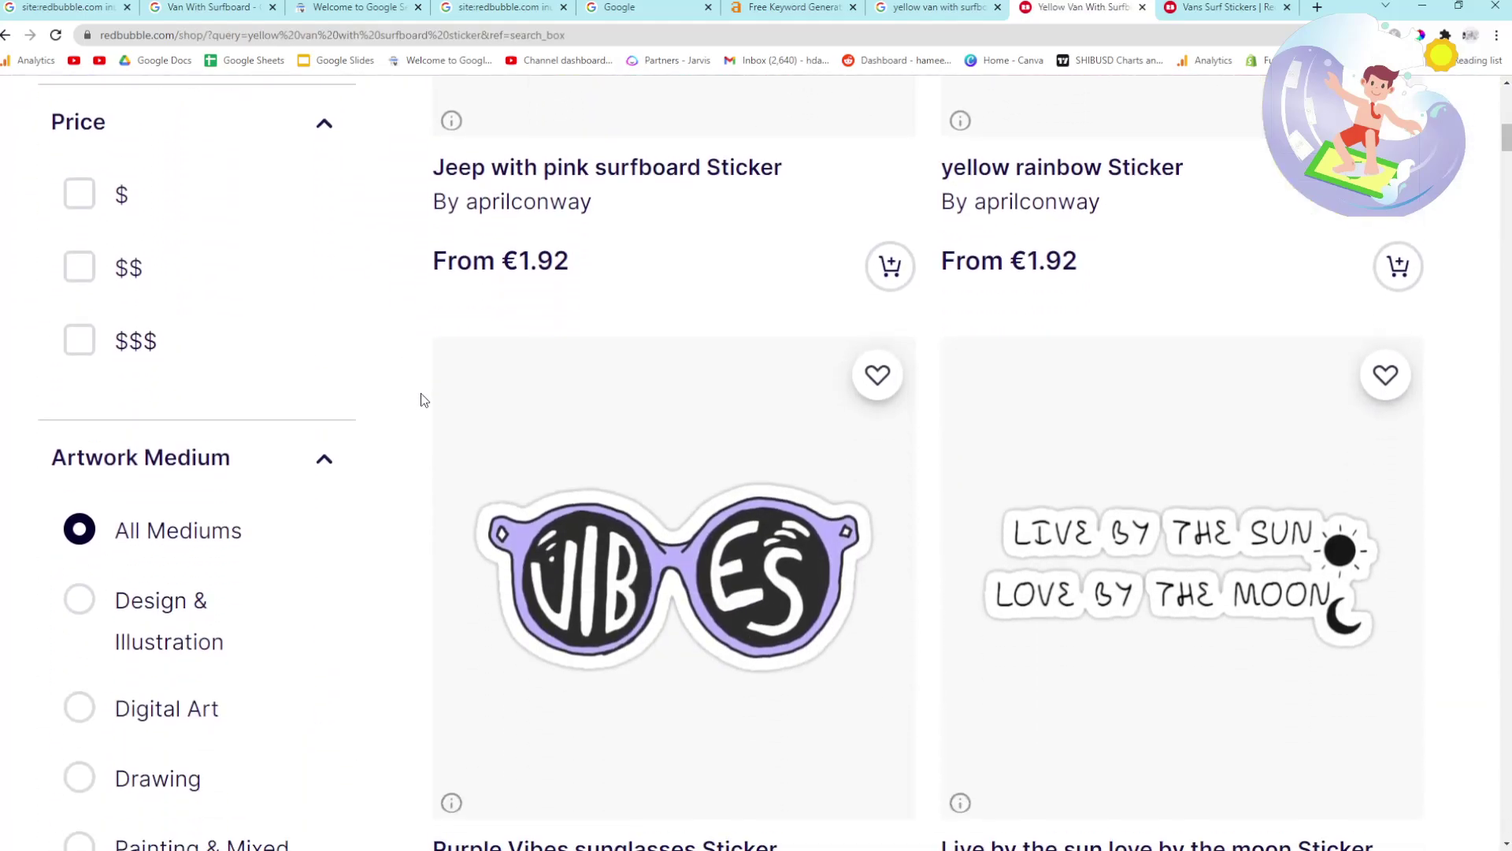
scroll(428, 381, "up", 3)
Return to the Google results for "yellow van with surfboard sticker" and inspect the image results and first listing.
left_click(887, 15)
scroll(536, 401, "up", 10)
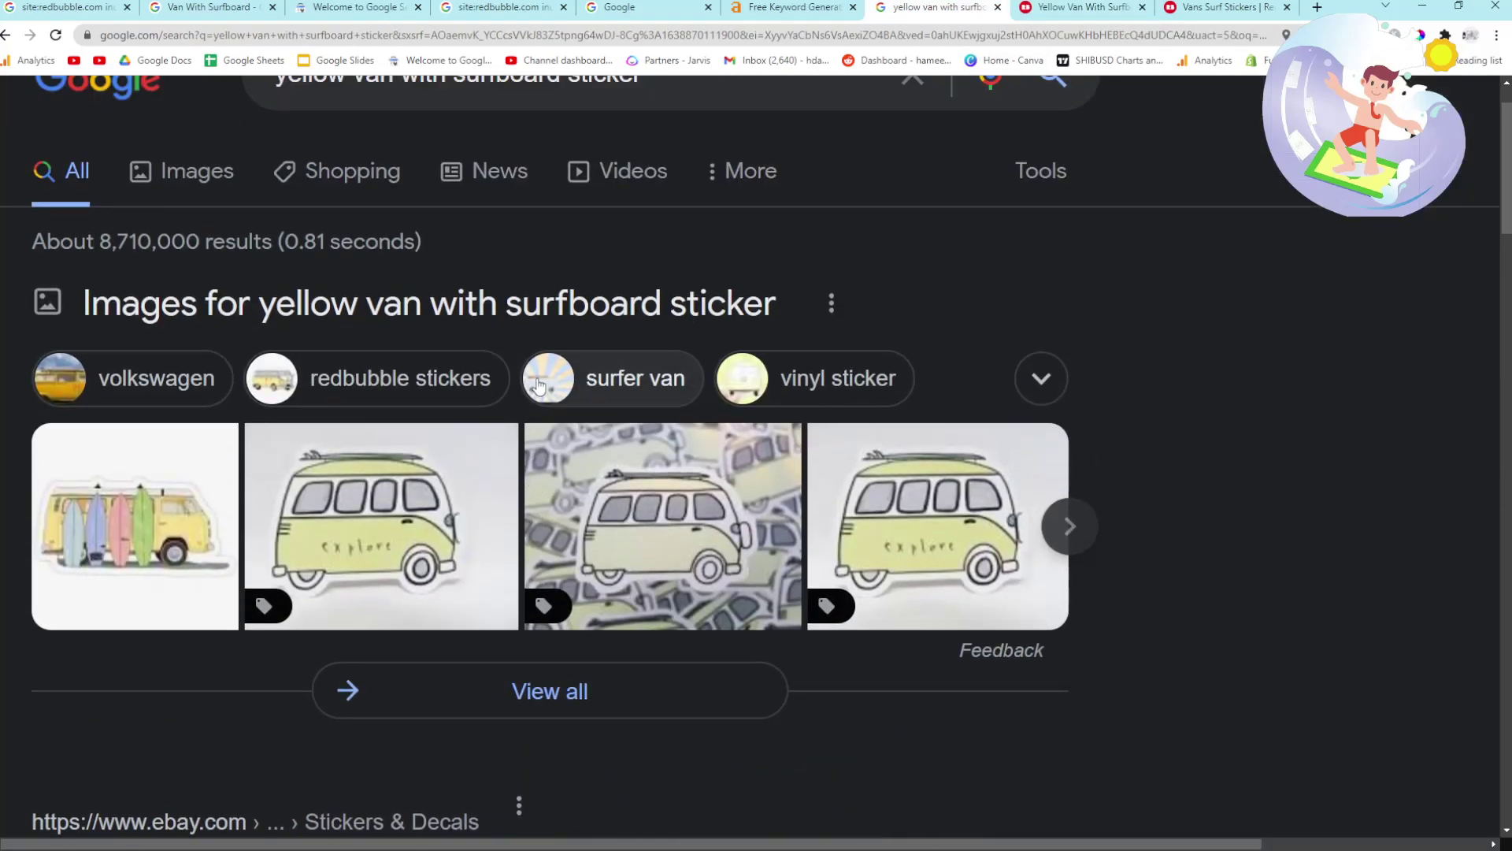
scroll(537, 377, "down", 2)
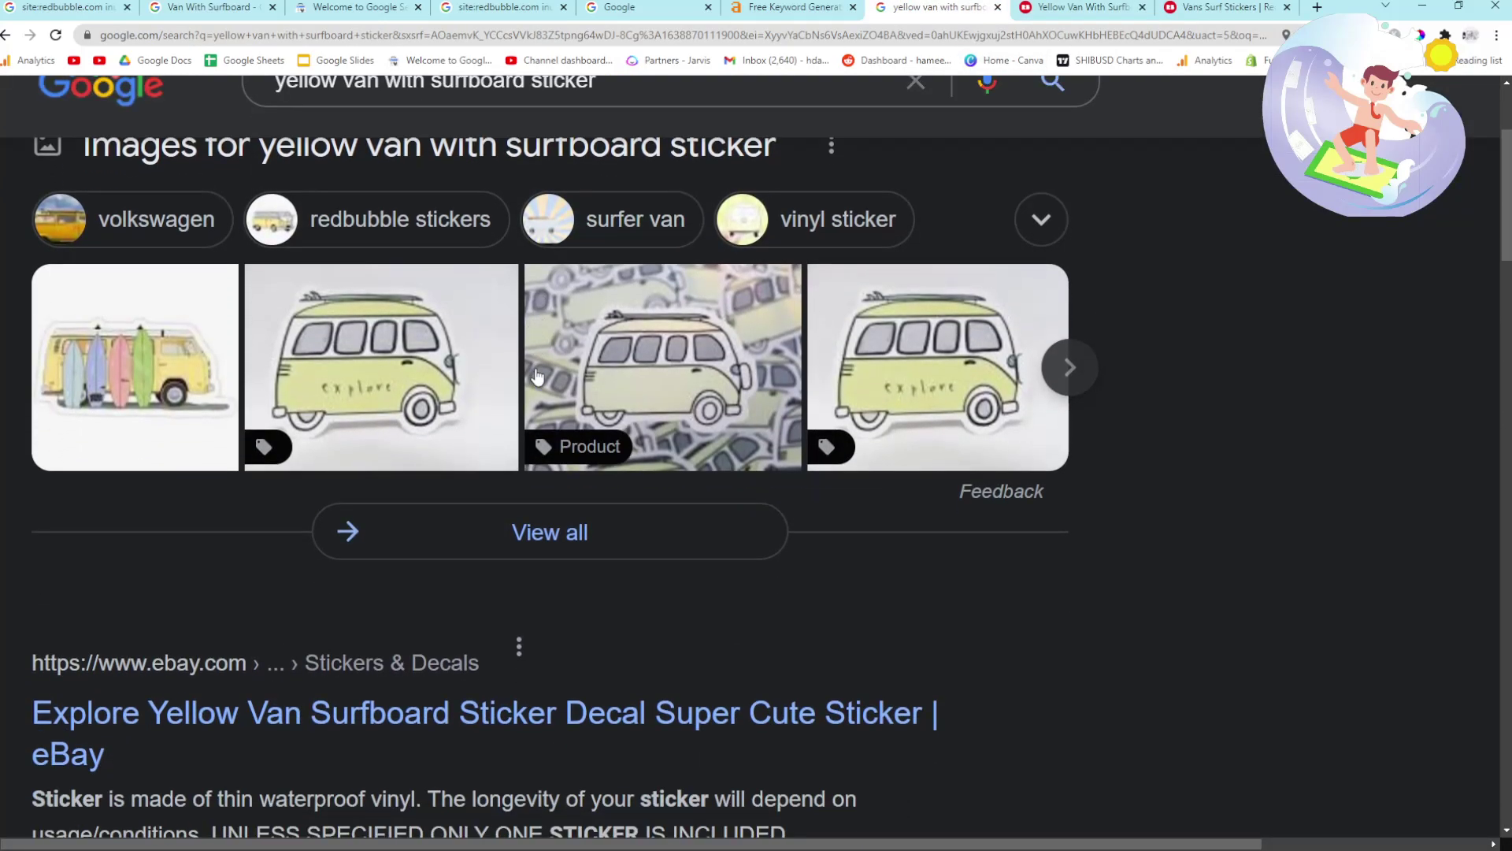
scroll(537, 377, "down", 1)
scroll(538, 376, "up", 2)
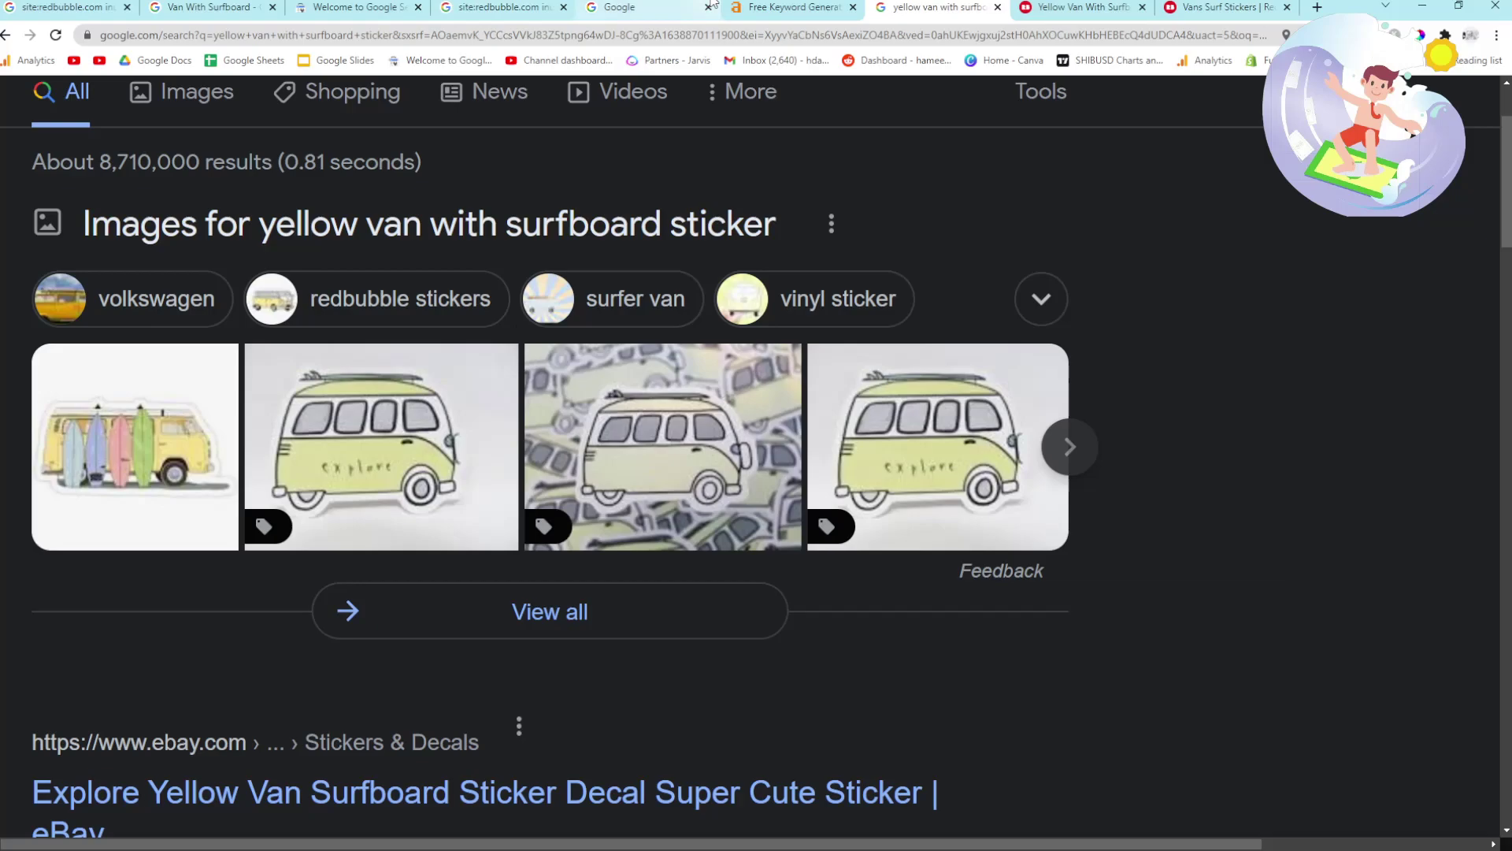
Go back to the past-week Redbubble shop results and review the "Van With Surfboard Stickers" entry.
left_click(468, 6)
scroll(398, 536, "up", 3)
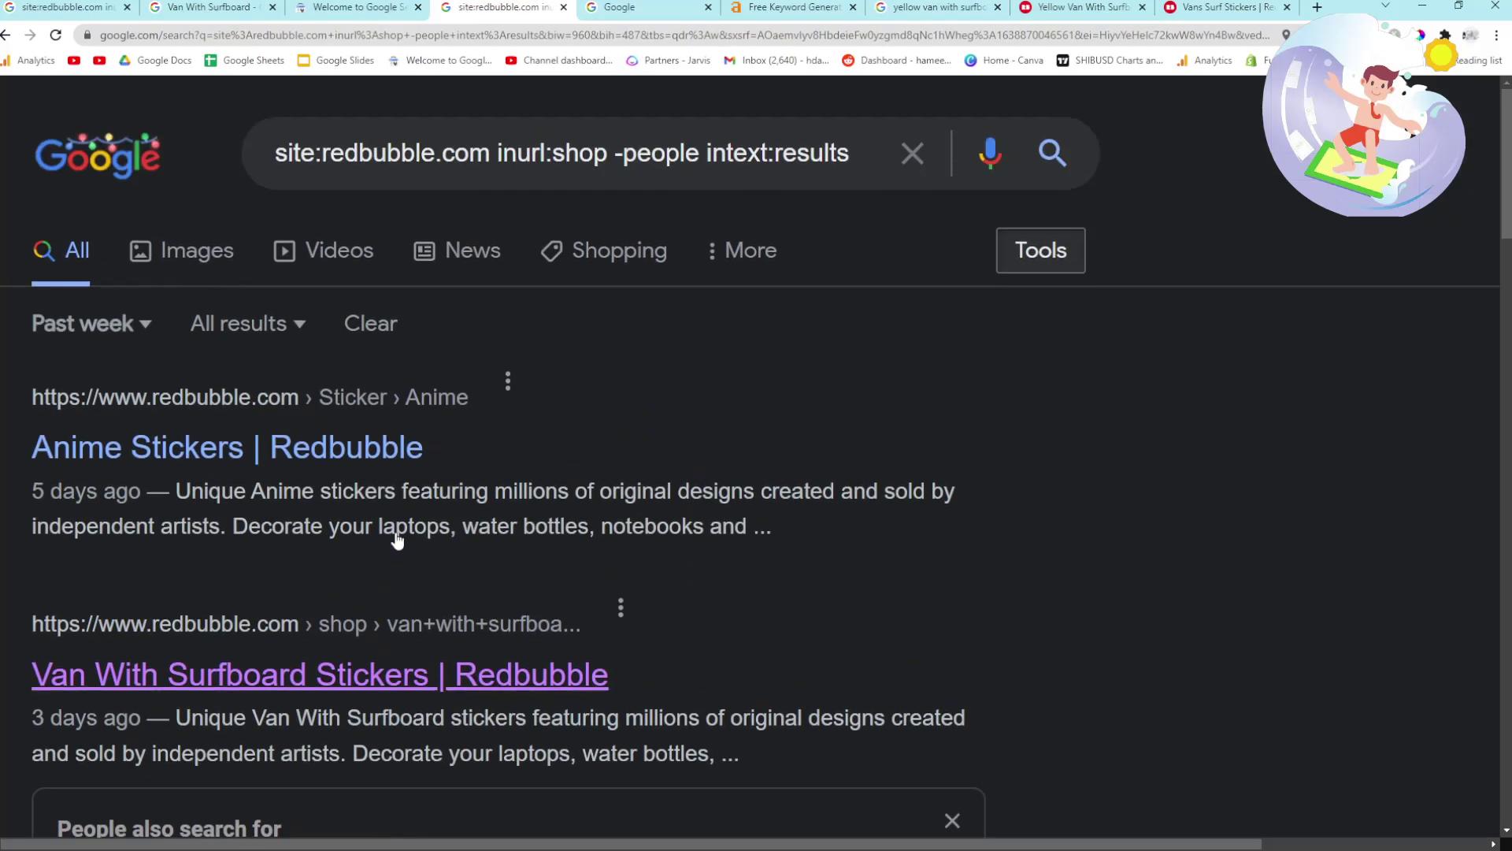
scroll(398, 541, "down", 2)
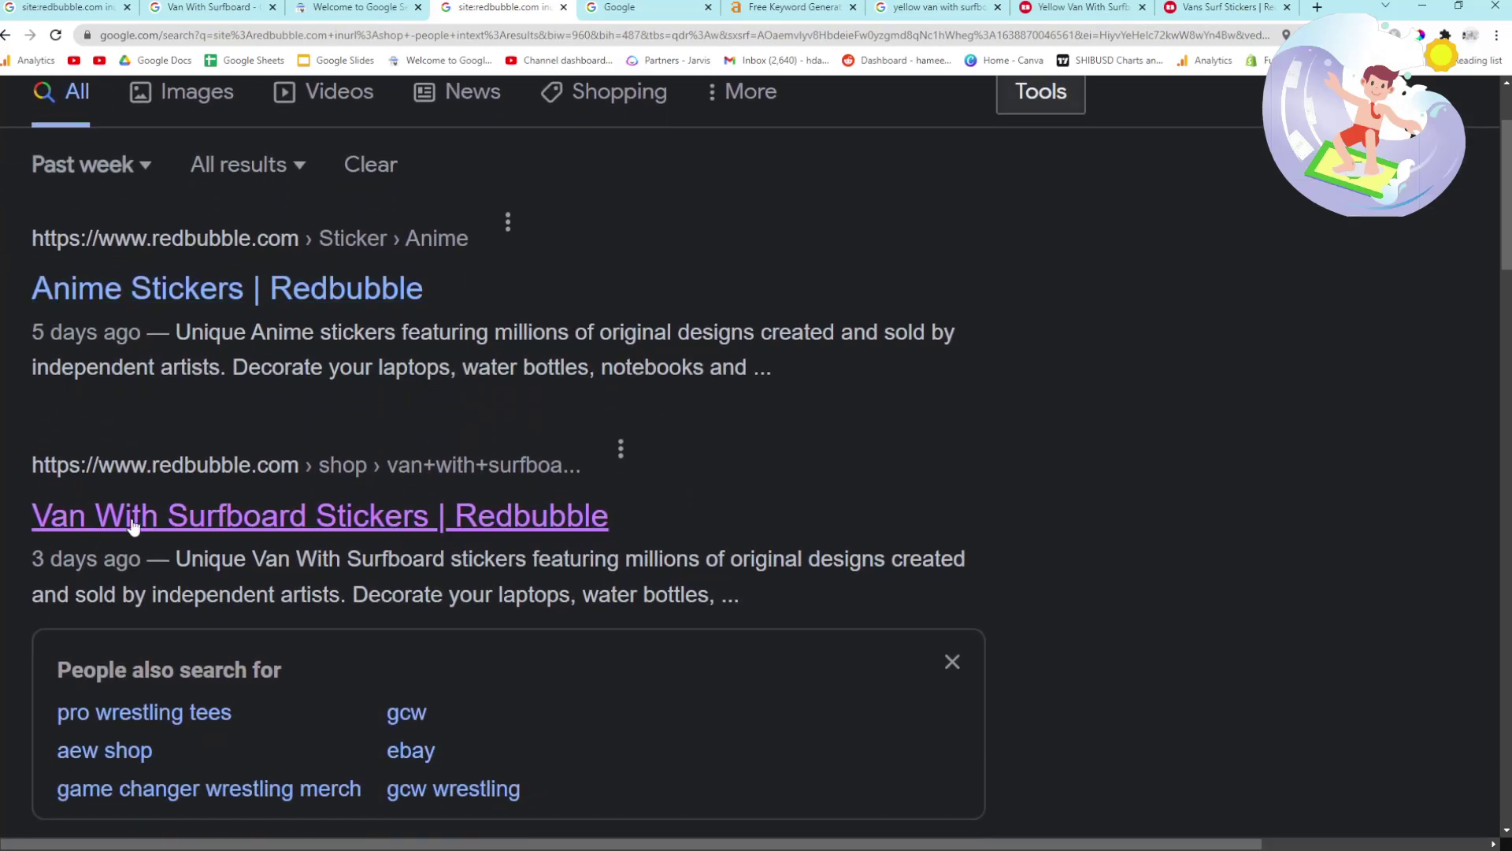
Read through the rest of the van with surfboard phrases in the Ahrefs keyword list.
left_click(792, 7)
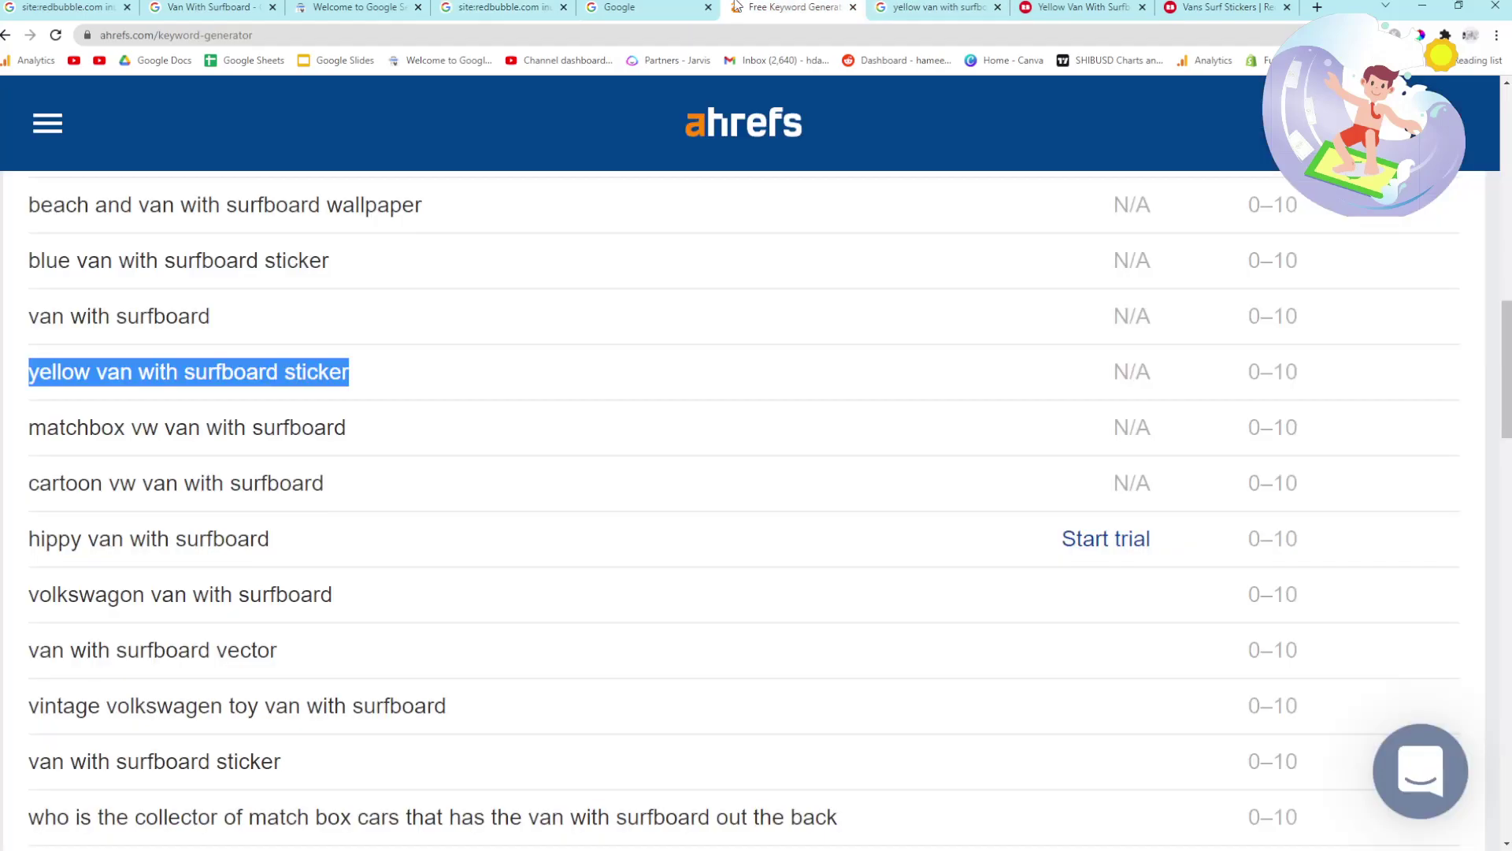
scroll(564, 481, "down", 1)
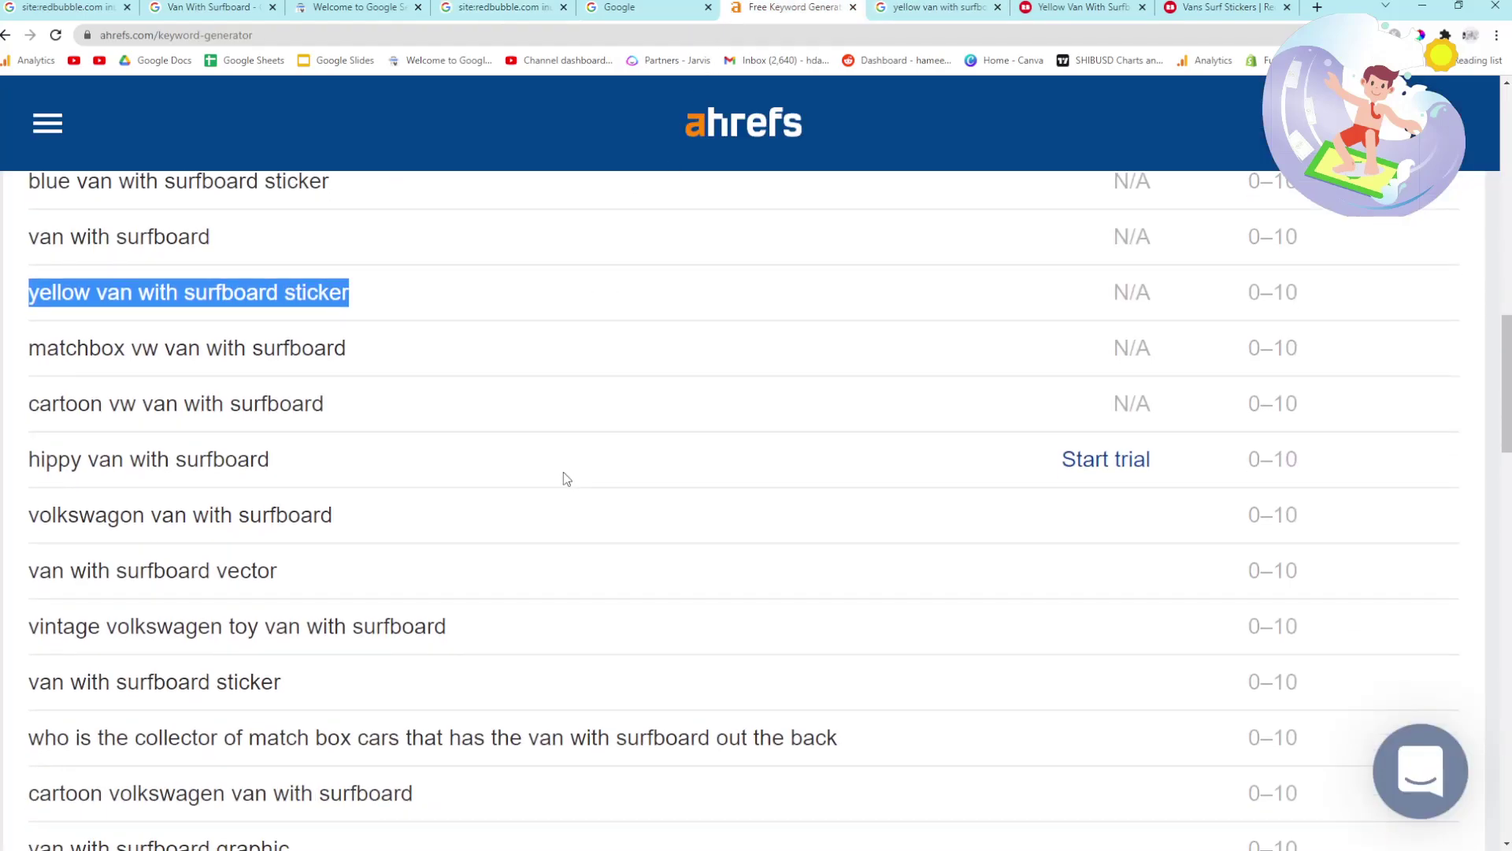
scroll(564, 481, "down", 2)
scroll(150, 626, "down", 1)
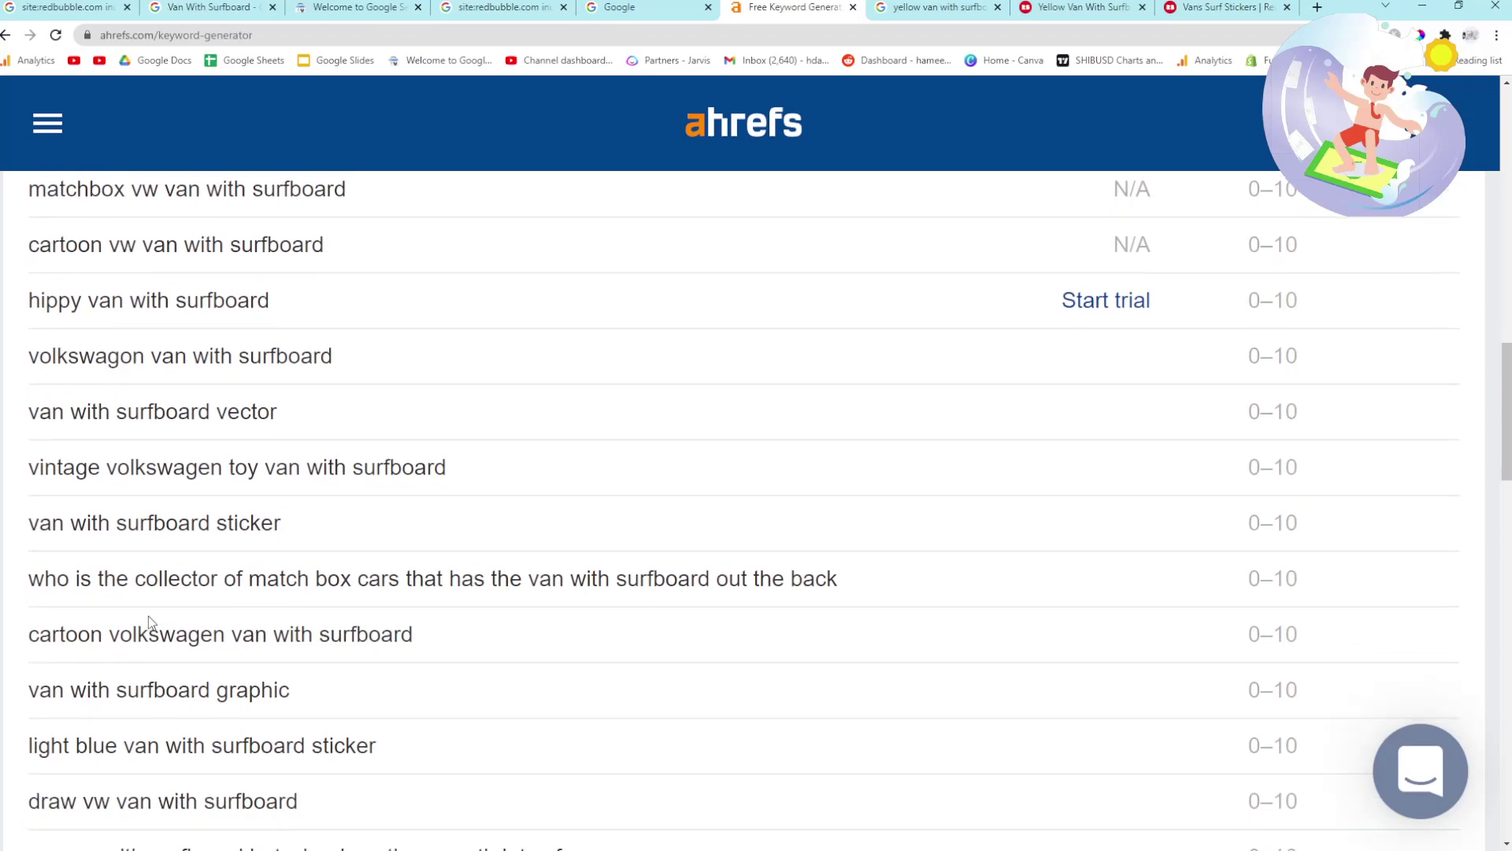
scroll(150, 619, "down", 2)
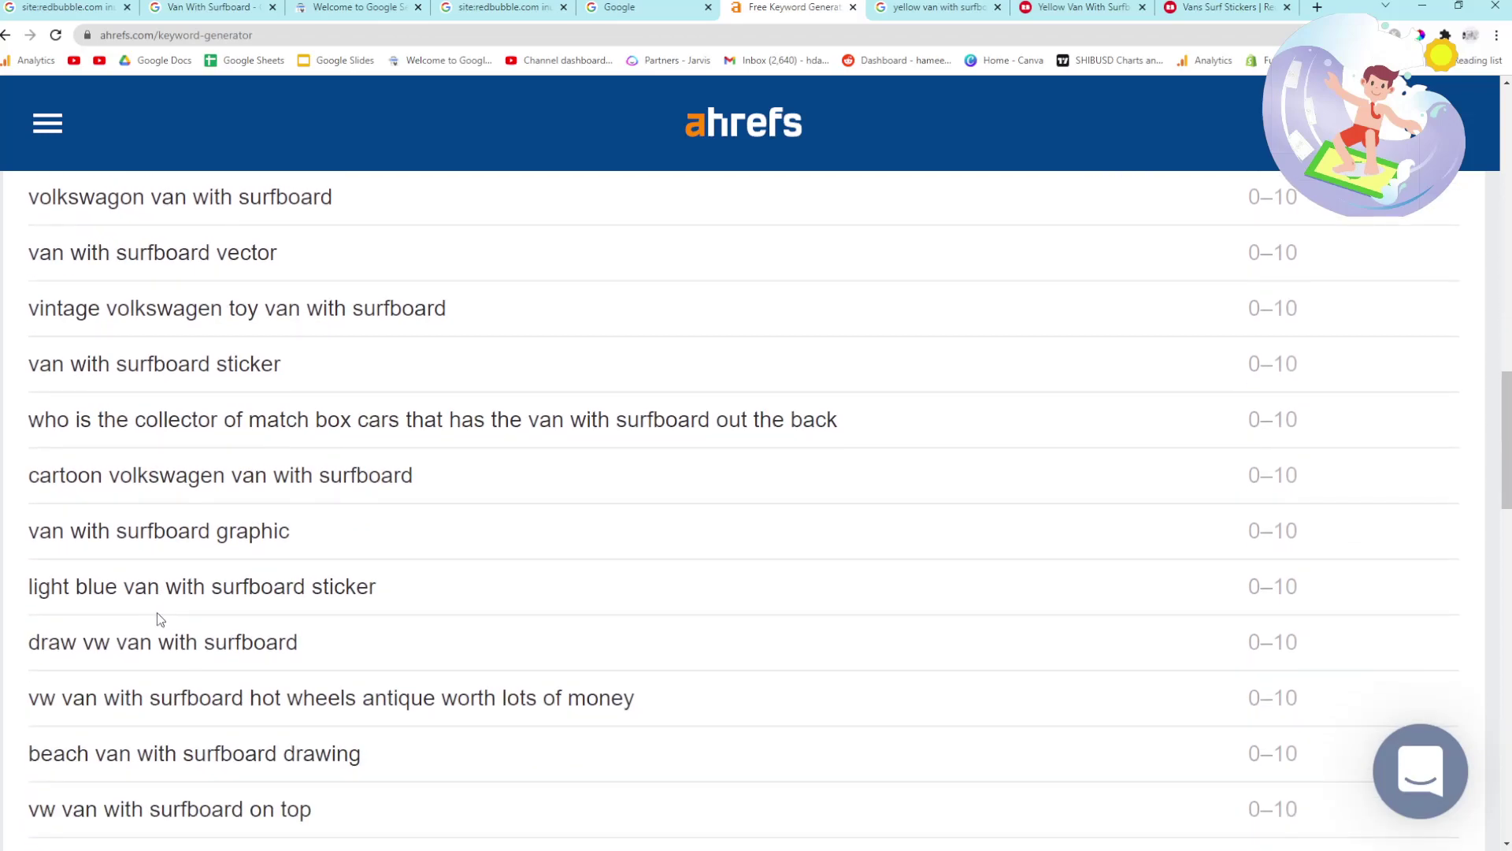
scroll(158, 612, "down", 2)
scroll(157, 612, "down", 3)
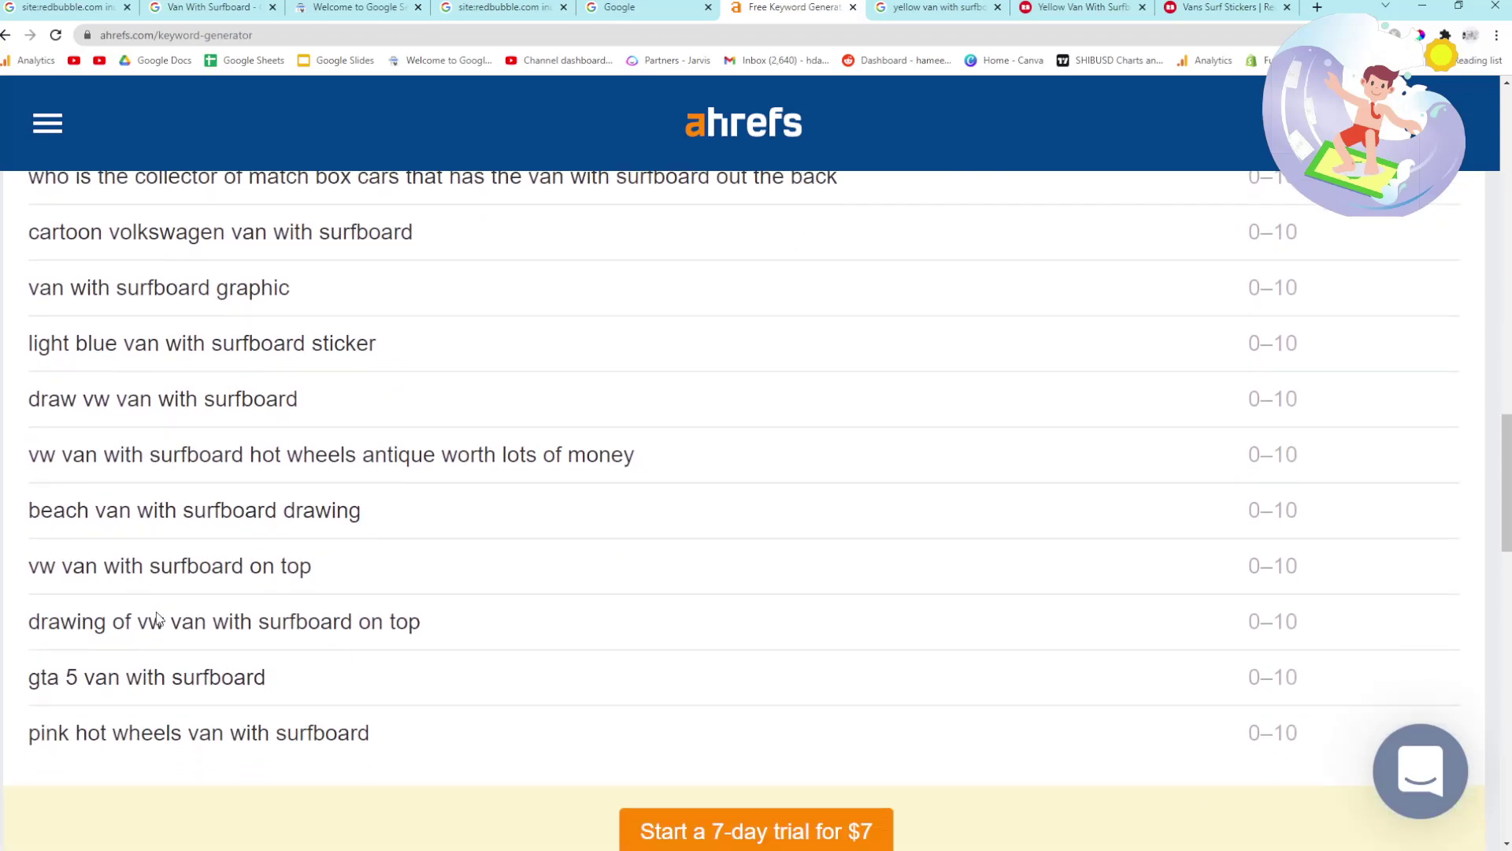
scroll(154, 609, "up", 6)
Revisit the yellow van and "Van With Surfboard" Google results, and close the "Welcome to Google" tab.
left_click(882, 7)
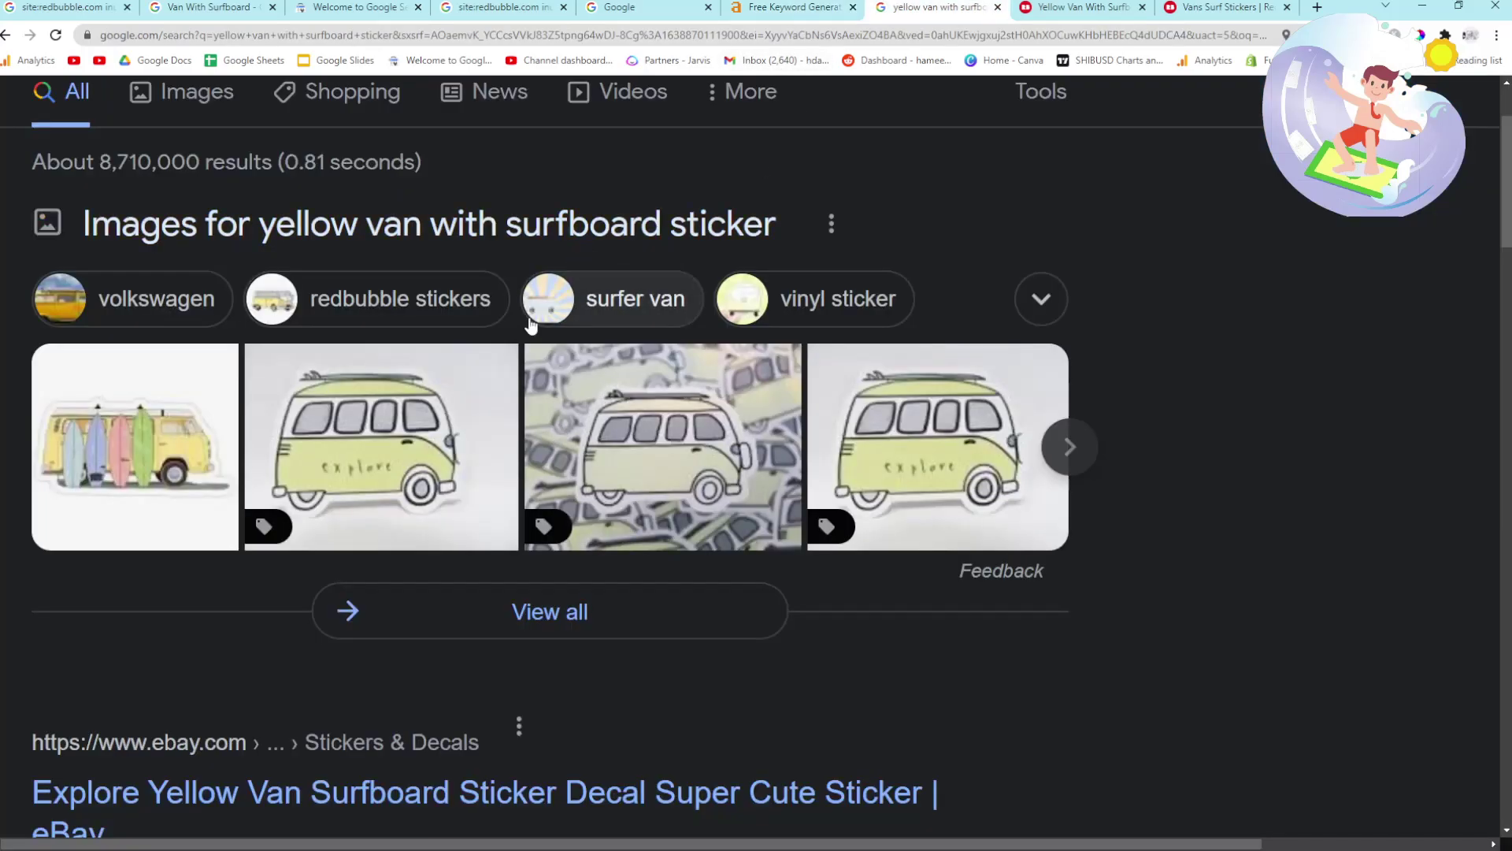
scroll(482, 381, "up", 2)
left_click(211, 10)
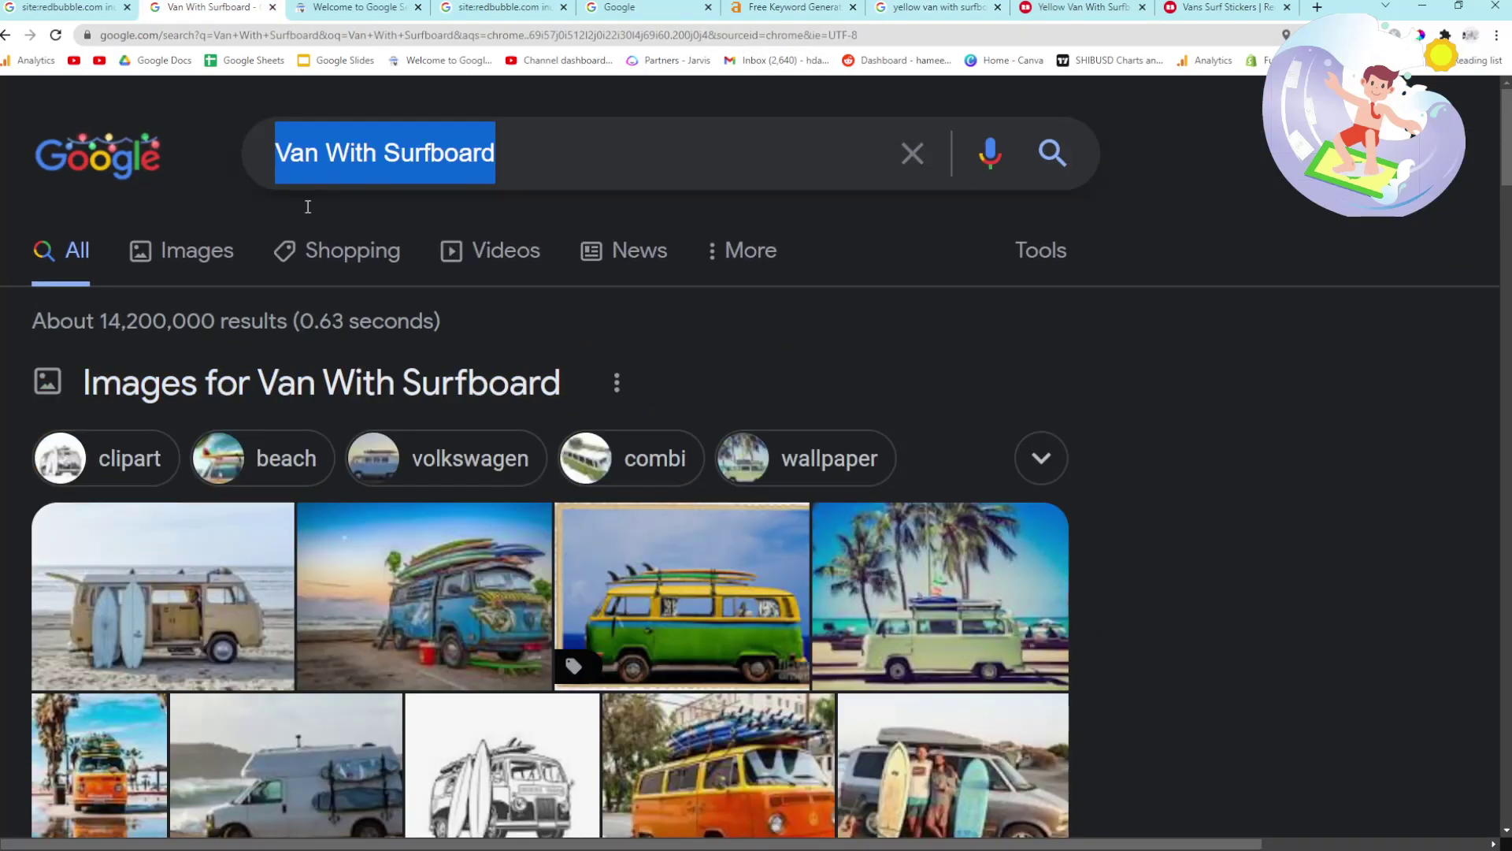
left_click(385, 7)
key("ctrl+Tab")
left_click(417, 7)
Look further down the results of the site:redbubble.com shop query for other recently indexed niches.
scroll(171, 597, "down", 4)
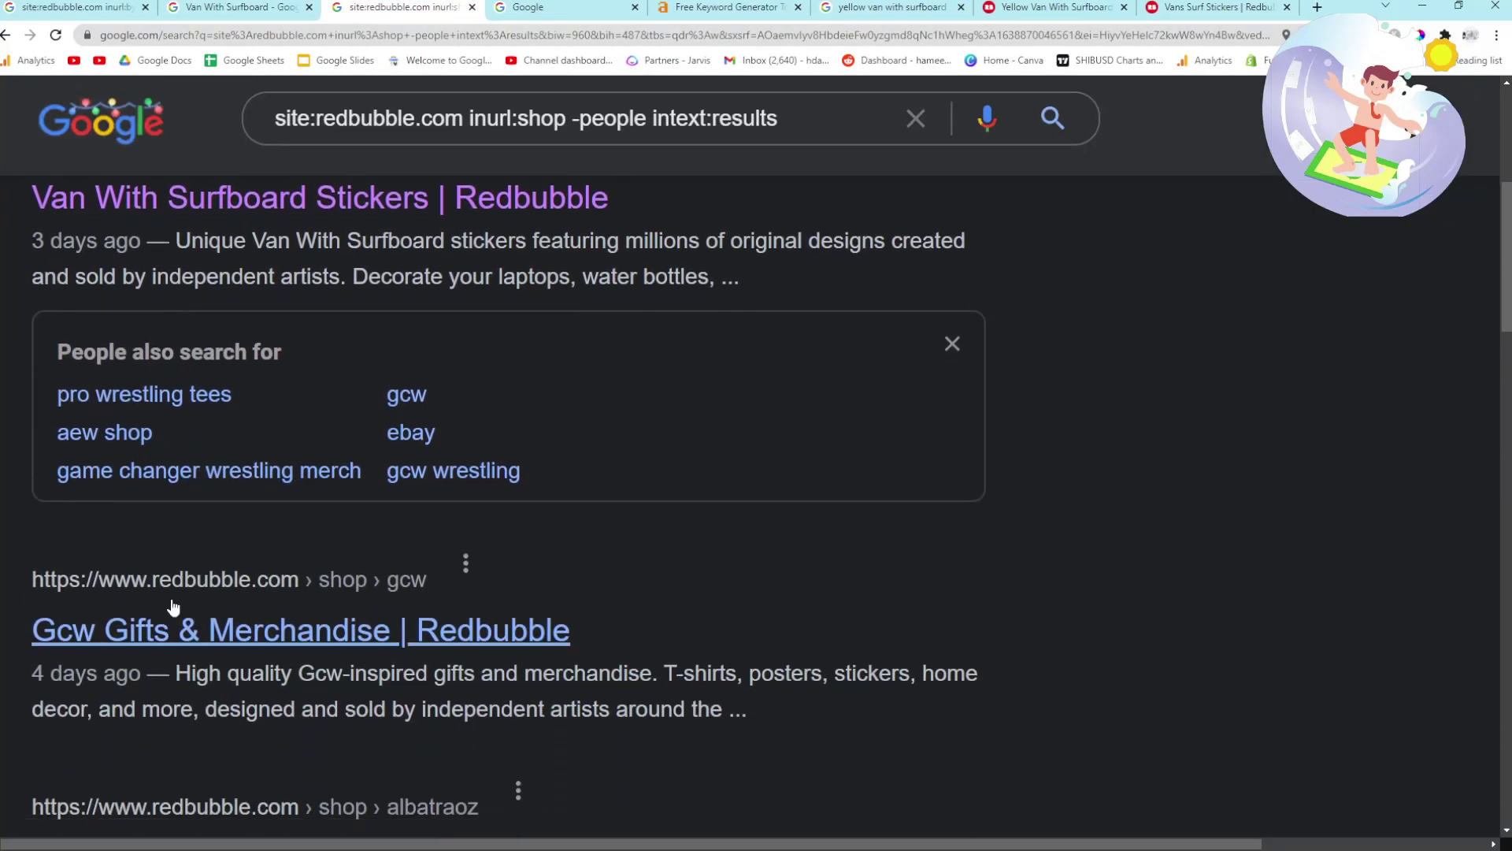
scroll(172, 605, "down", 1)
scroll(172, 598, "down", 2)
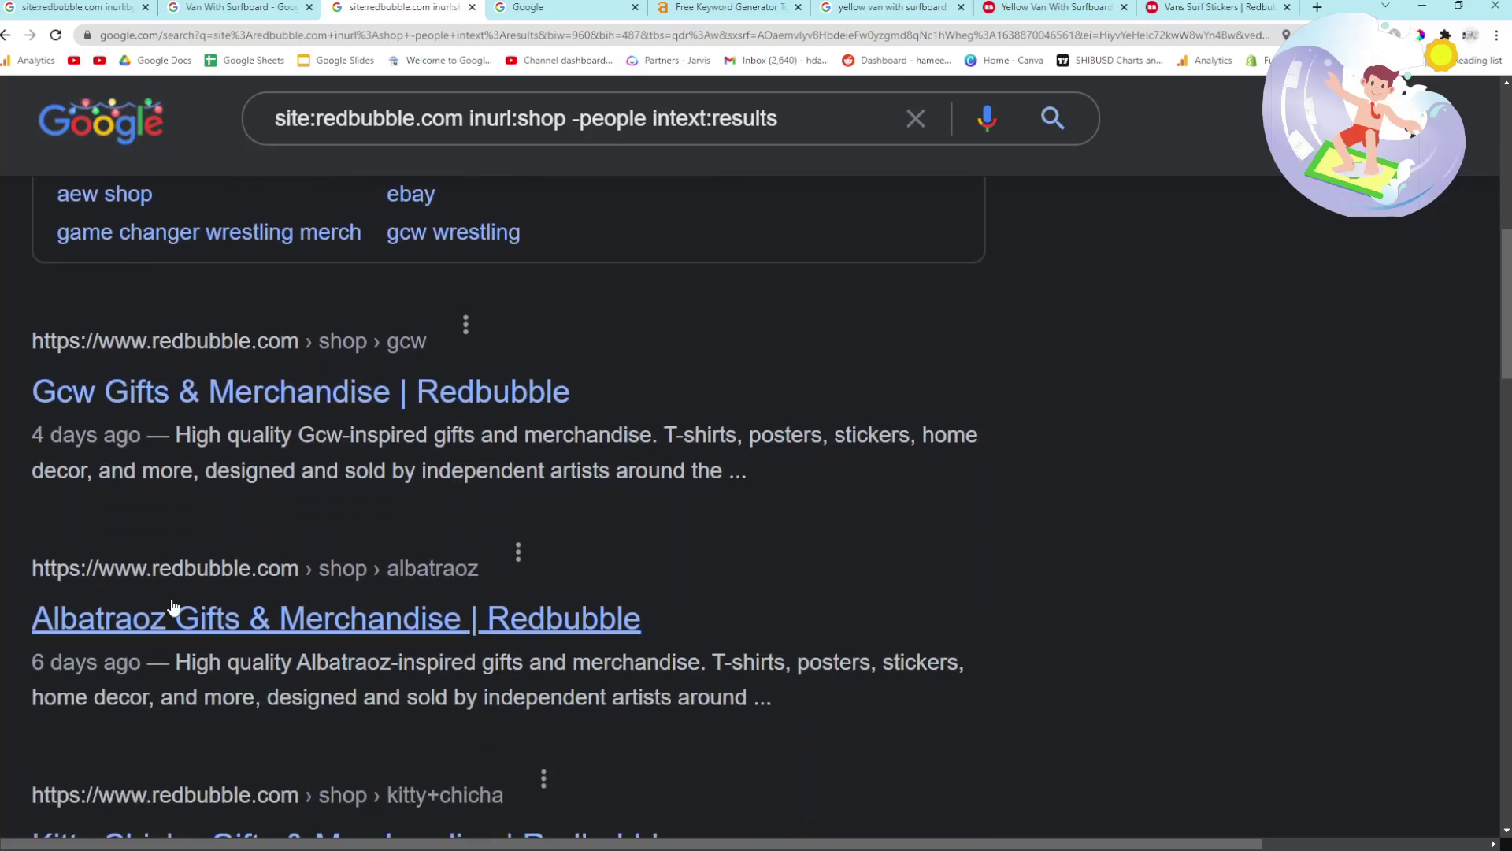
left_click_drag(779, 118, 258, 121)
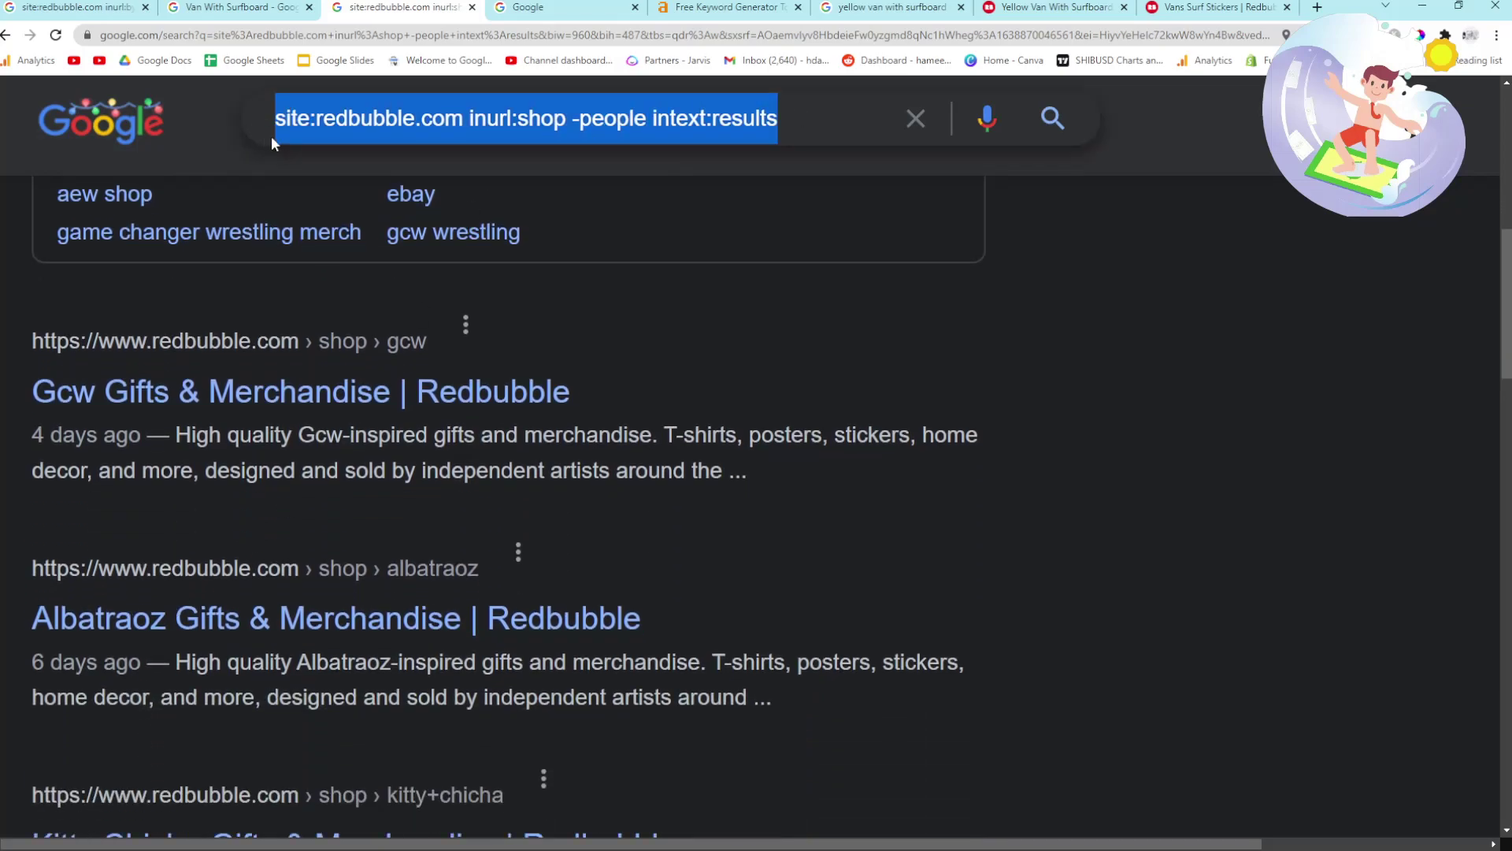
left_click(1020, 577)
scroll(996, 583, "down", 2)
scroll(977, 591, "down", 3)
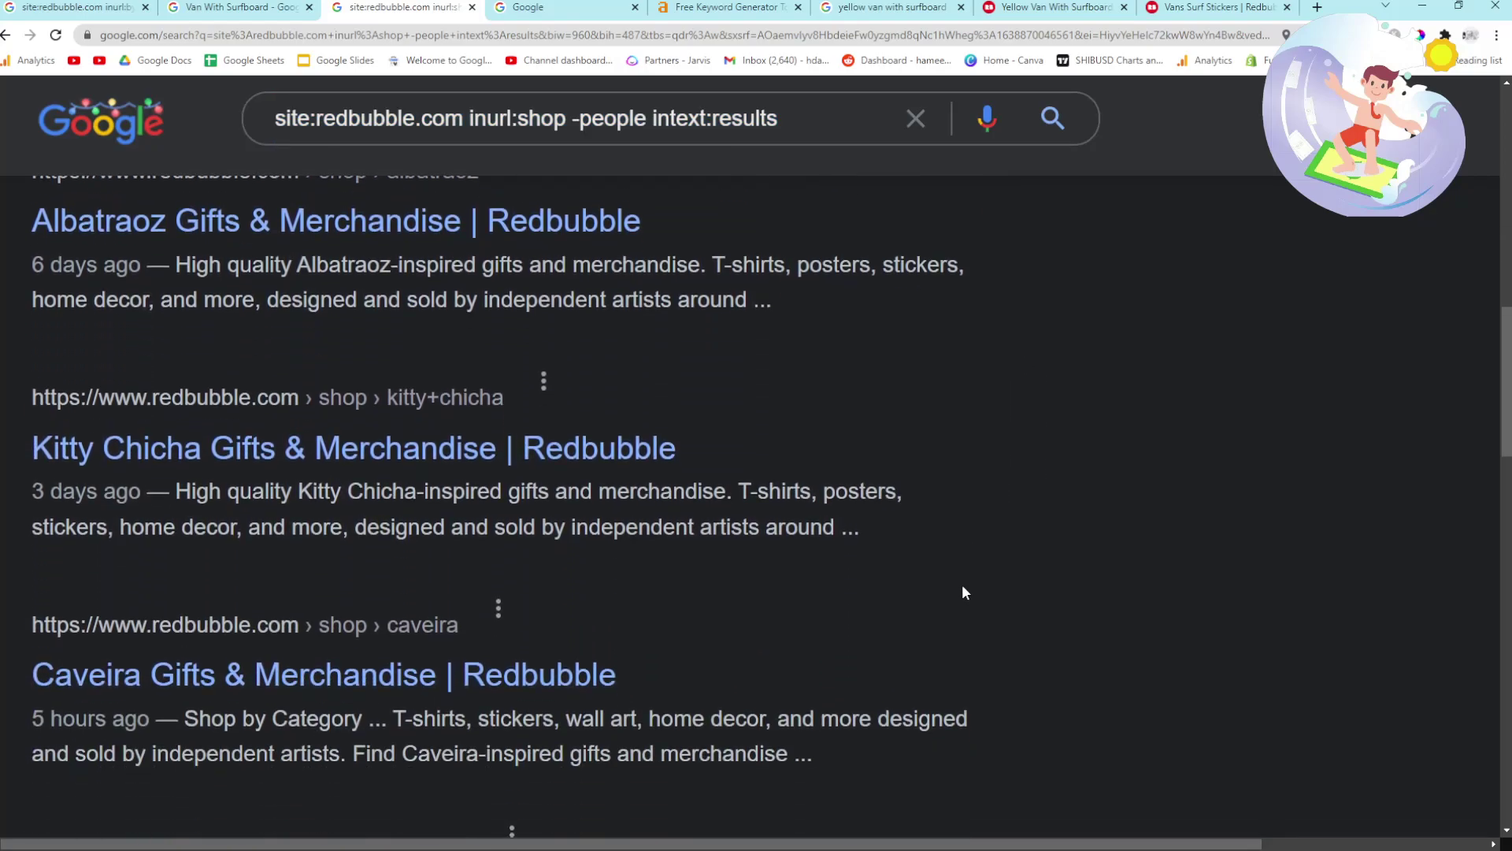
Open the "Caveira Gifts & Merchandise" result in a separate tab and look through its designs.
middle_click(441, 685)
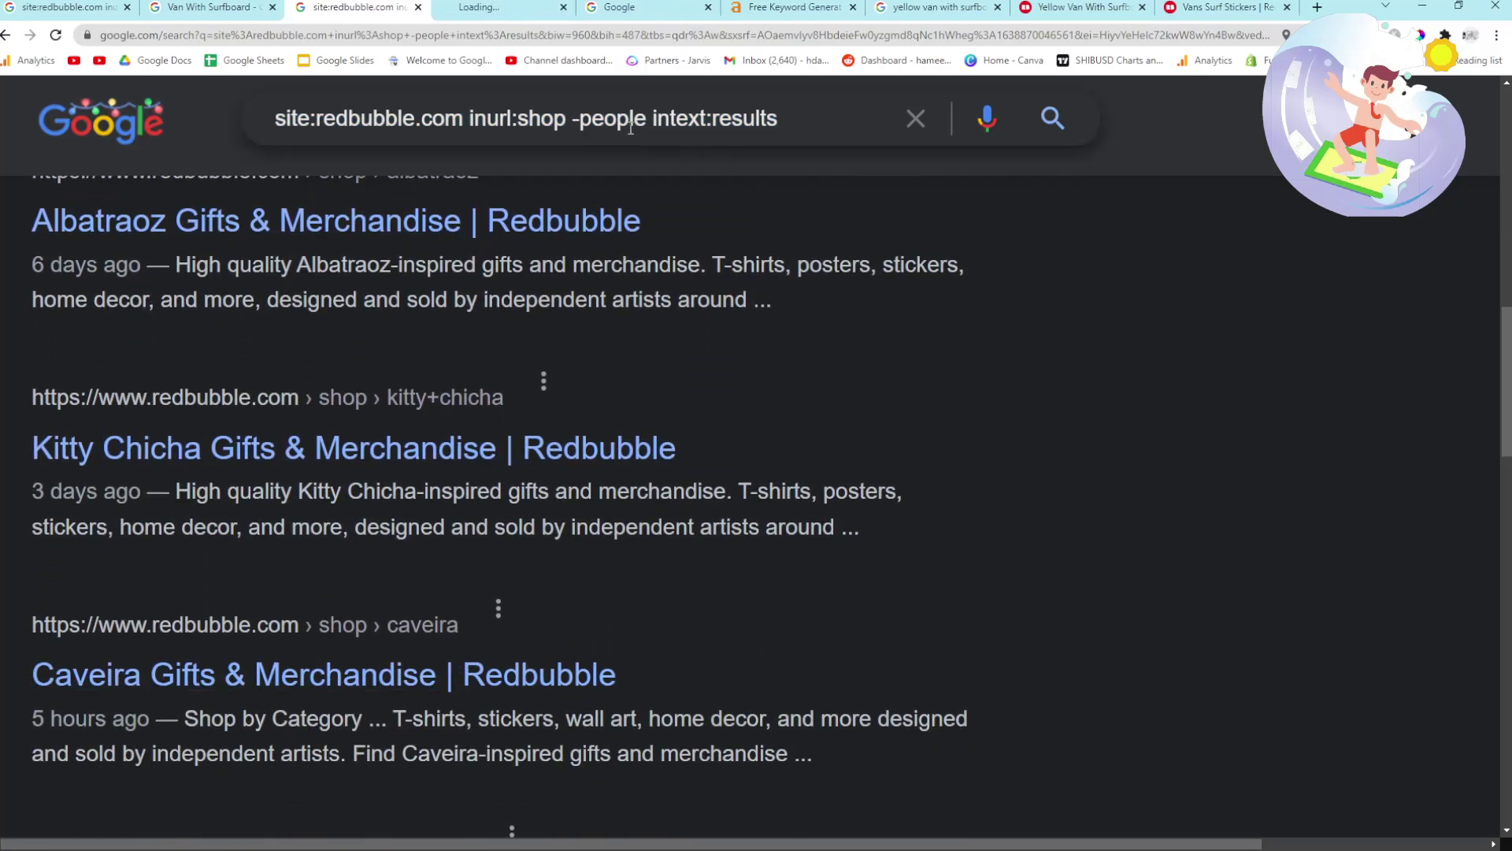
left_click(446, 10)
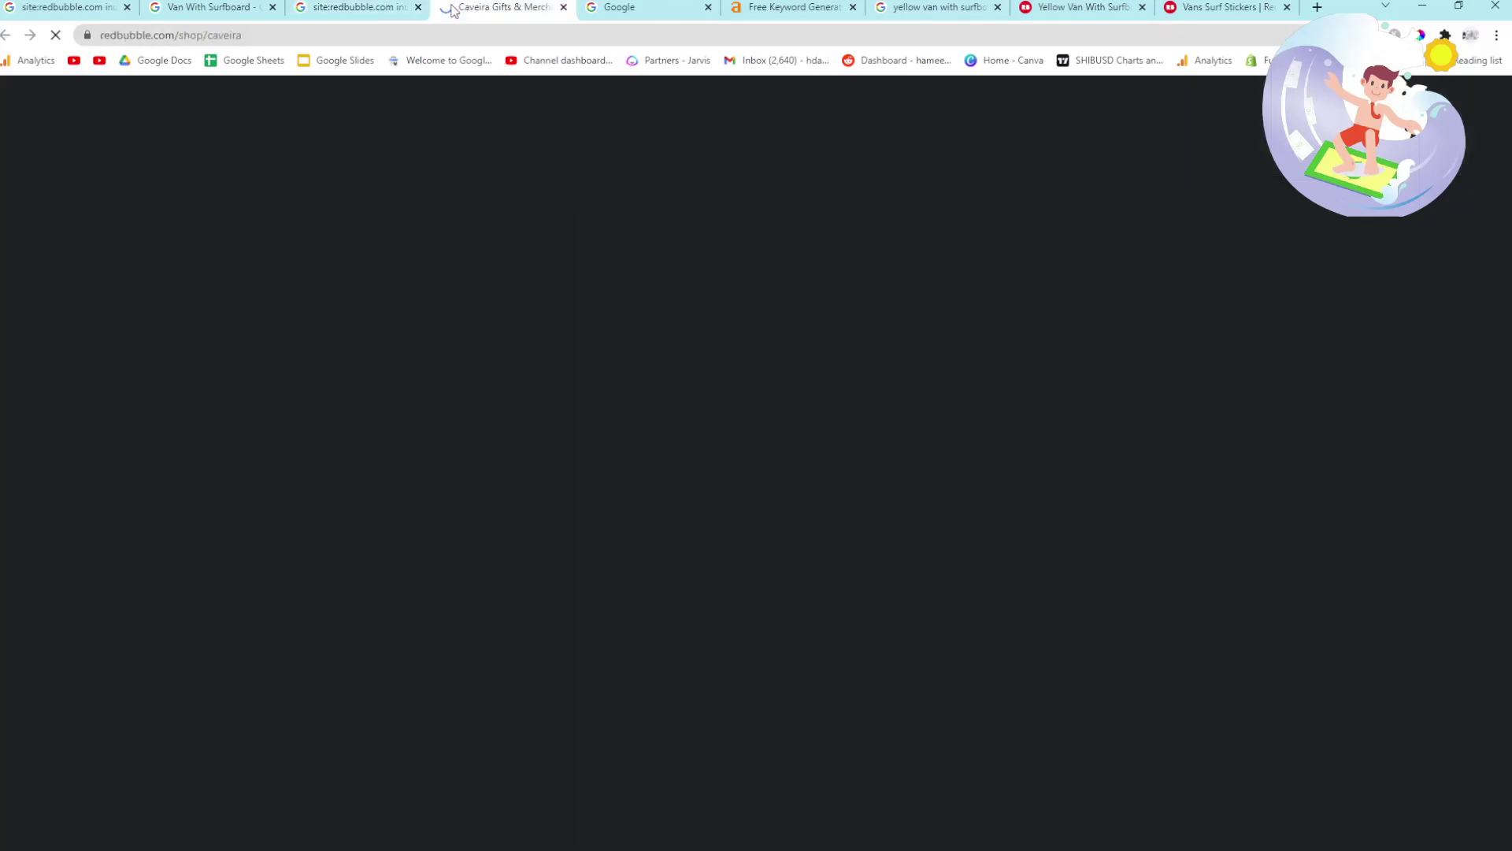
scroll(489, 612, "down", 7)
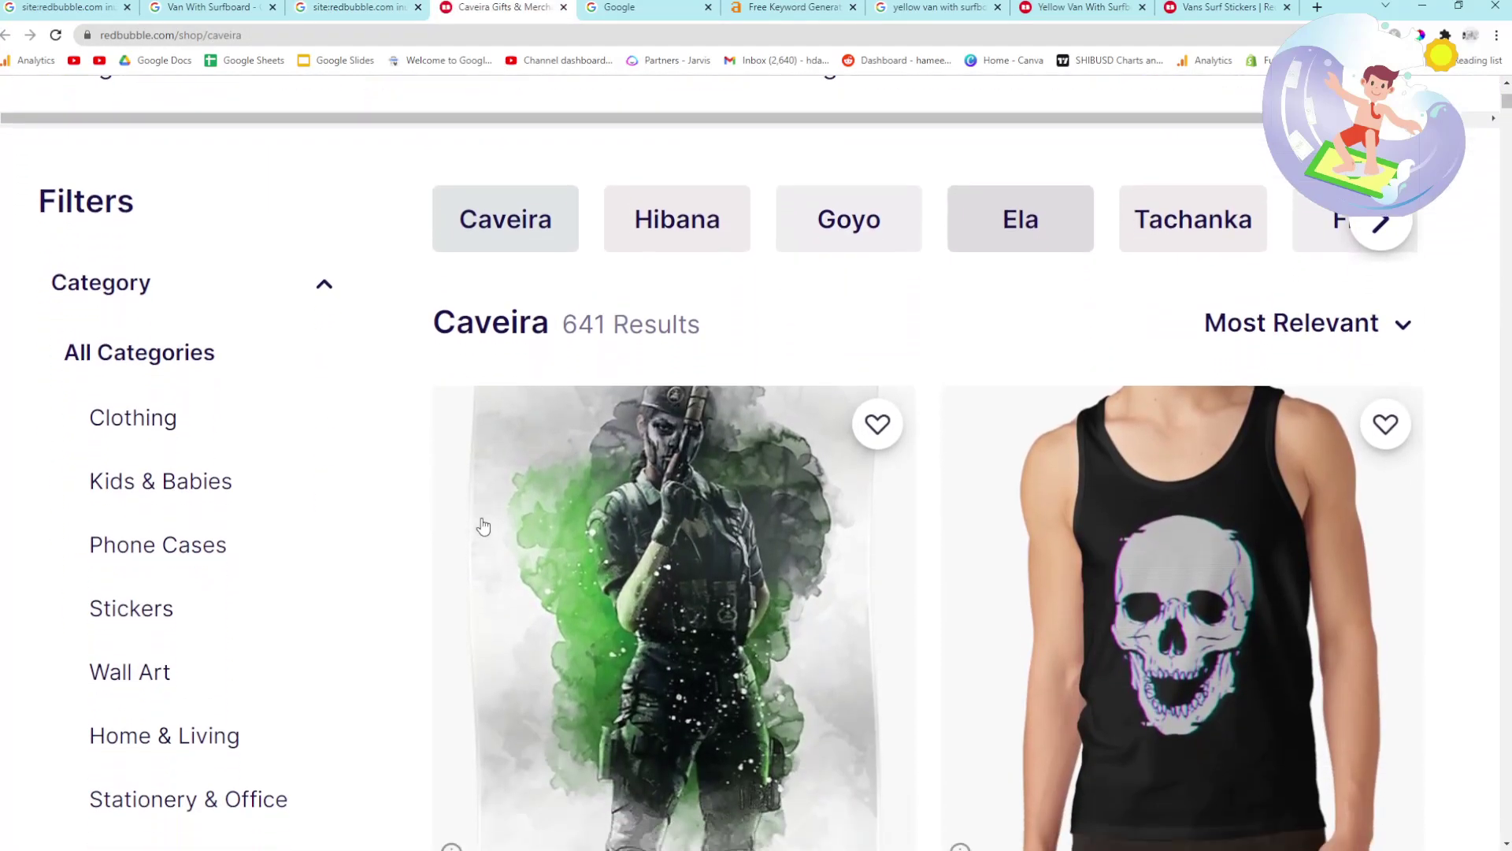
scroll(483, 526, "down", 8)
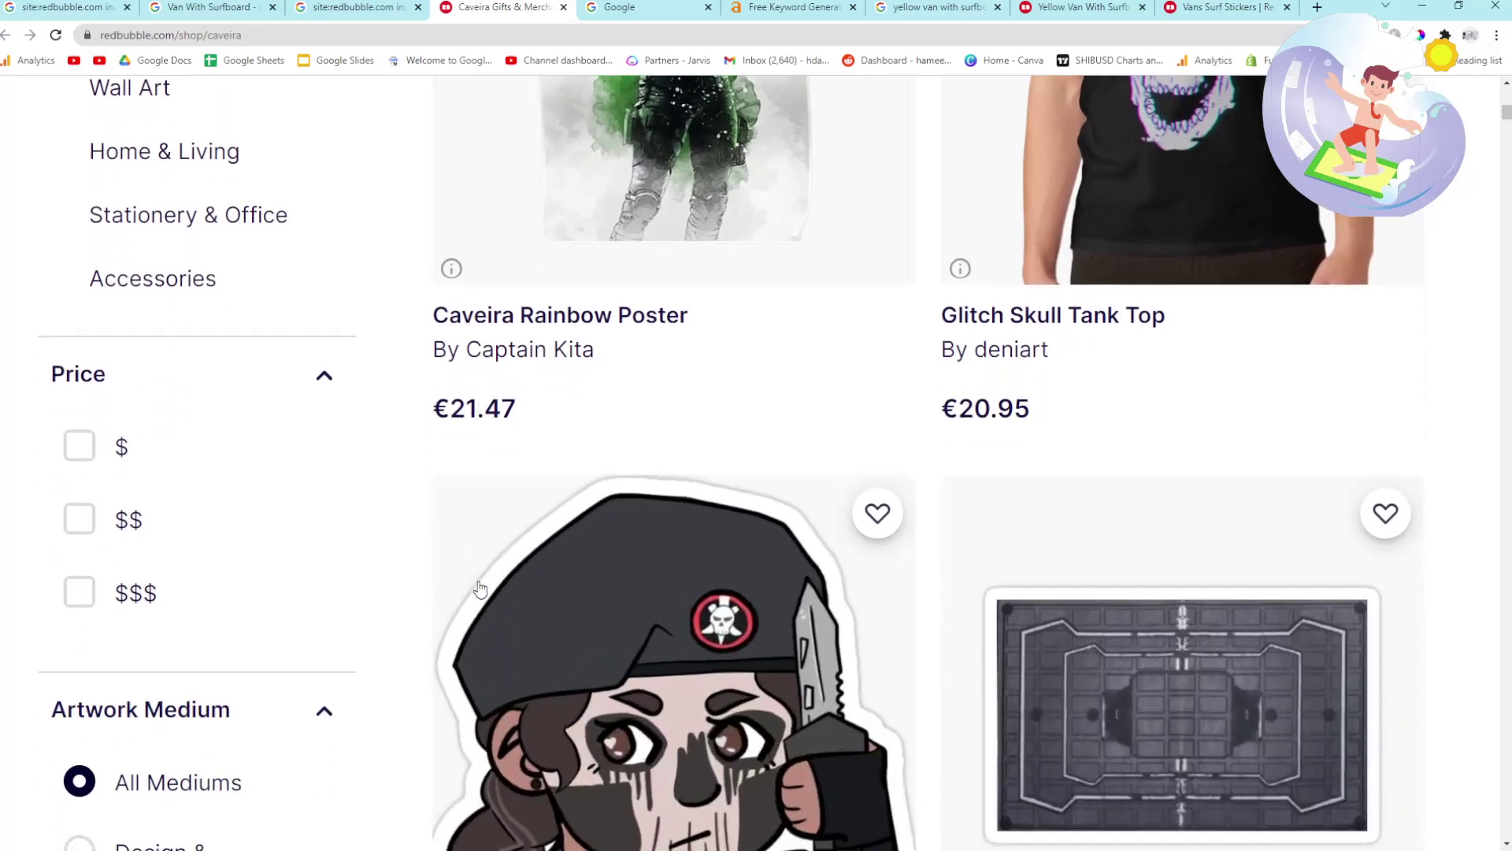
scroll(476, 590, "down", 5)
scroll(277, 392, "up", 9)
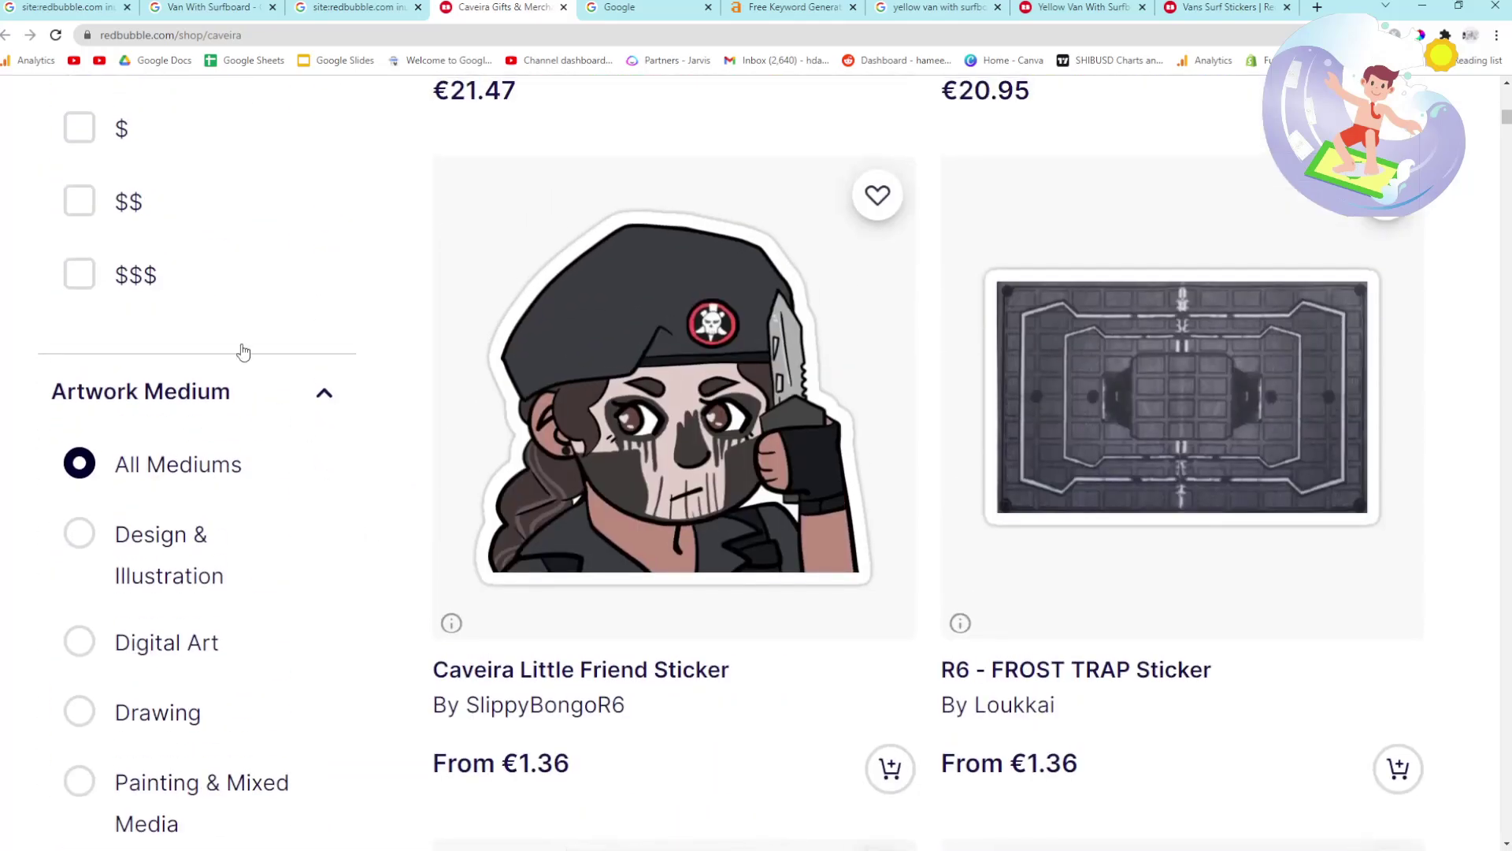
scroll(285, 562, "up", 2)
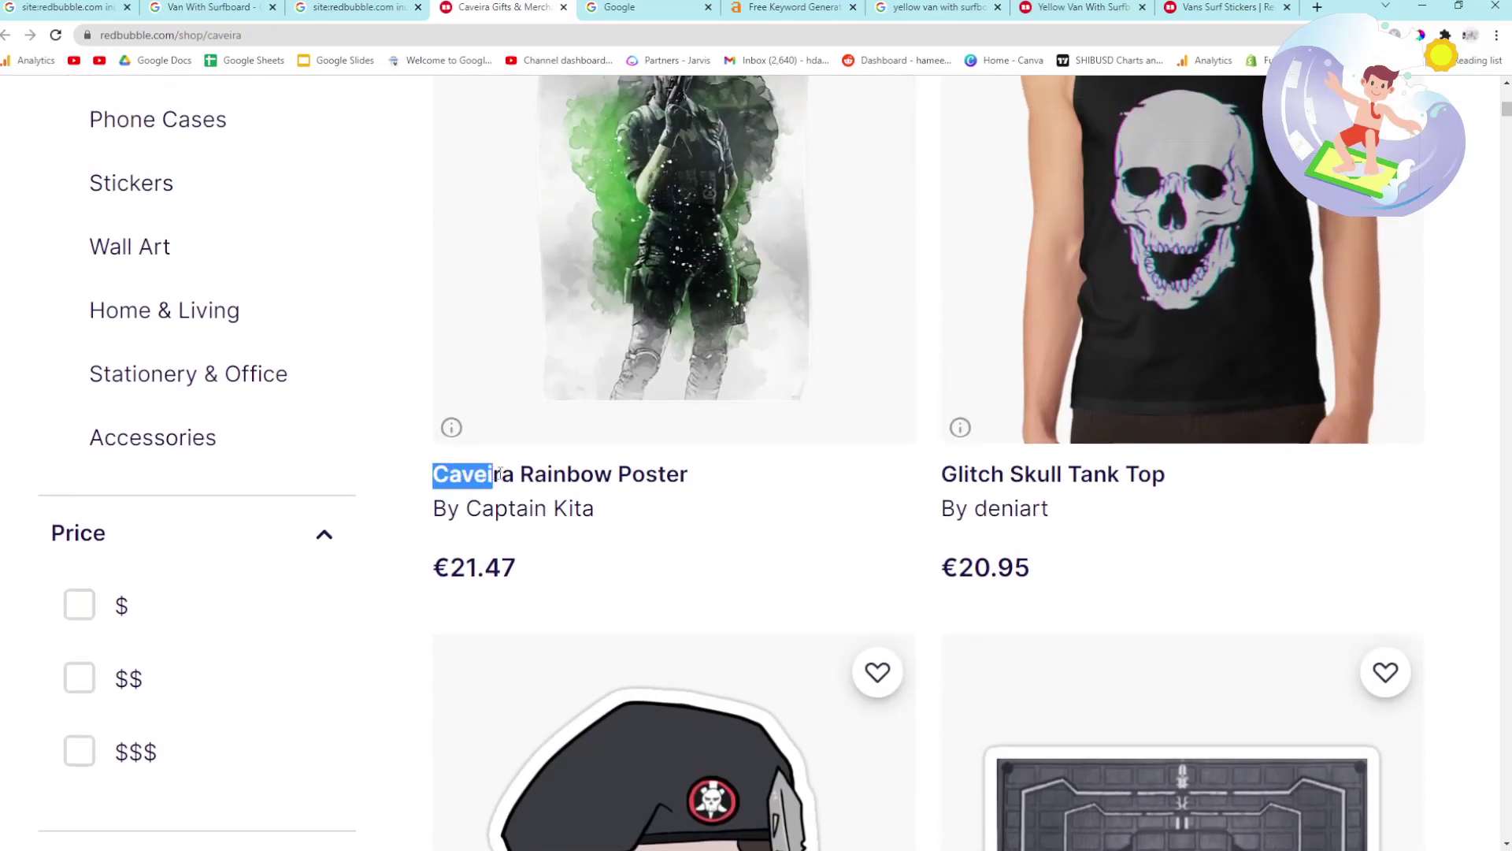
scroll(552, 323, "up", 6)
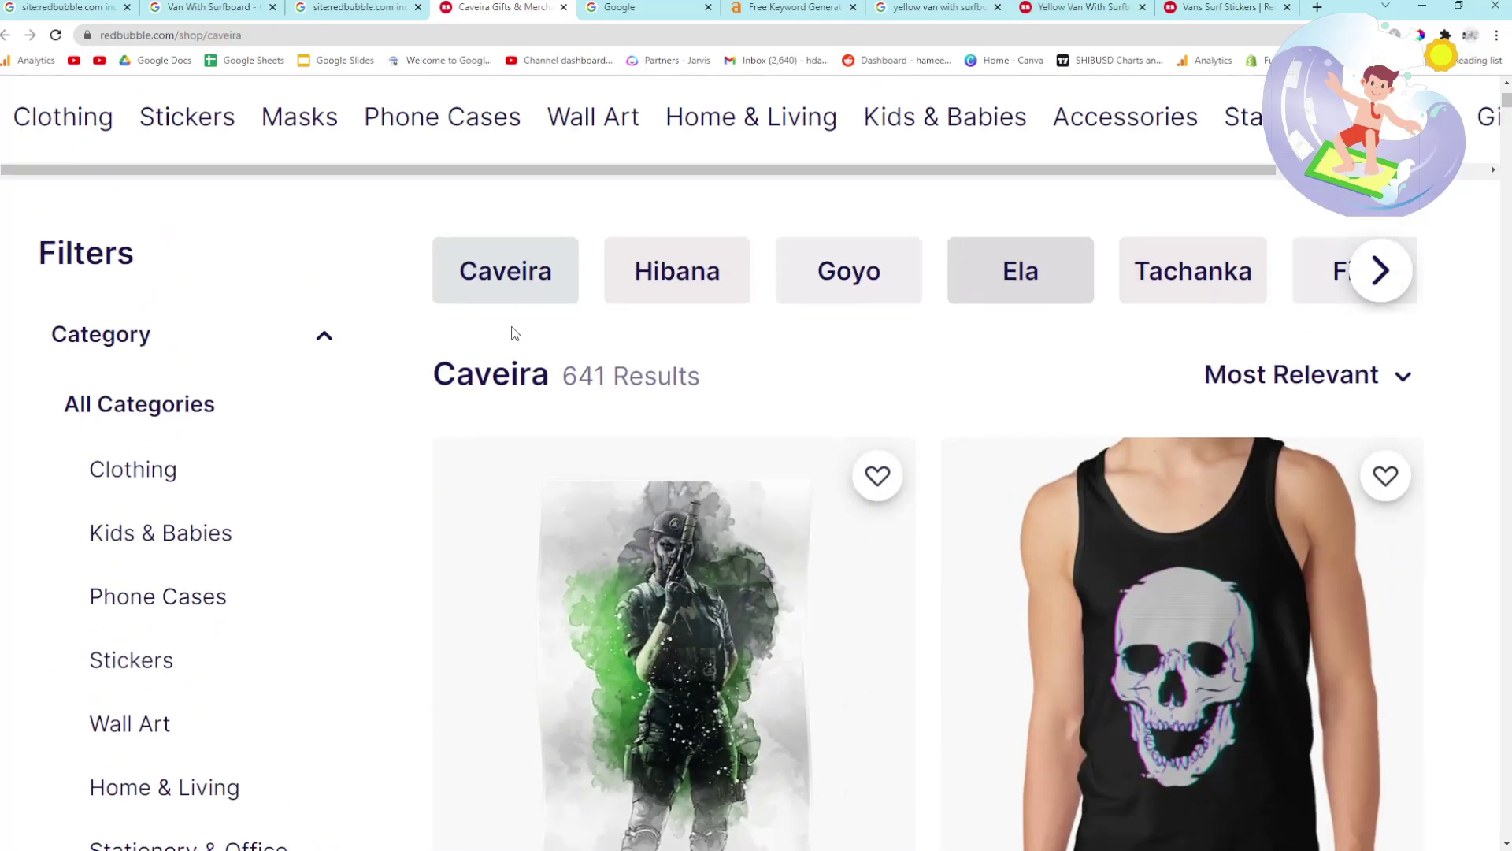
Highlight the Caveira heading above the designs and open the "Caveira Rainbow Poster" in a separate tab.
double_click(505, 376)
scroll(725, 383, "down", 7)
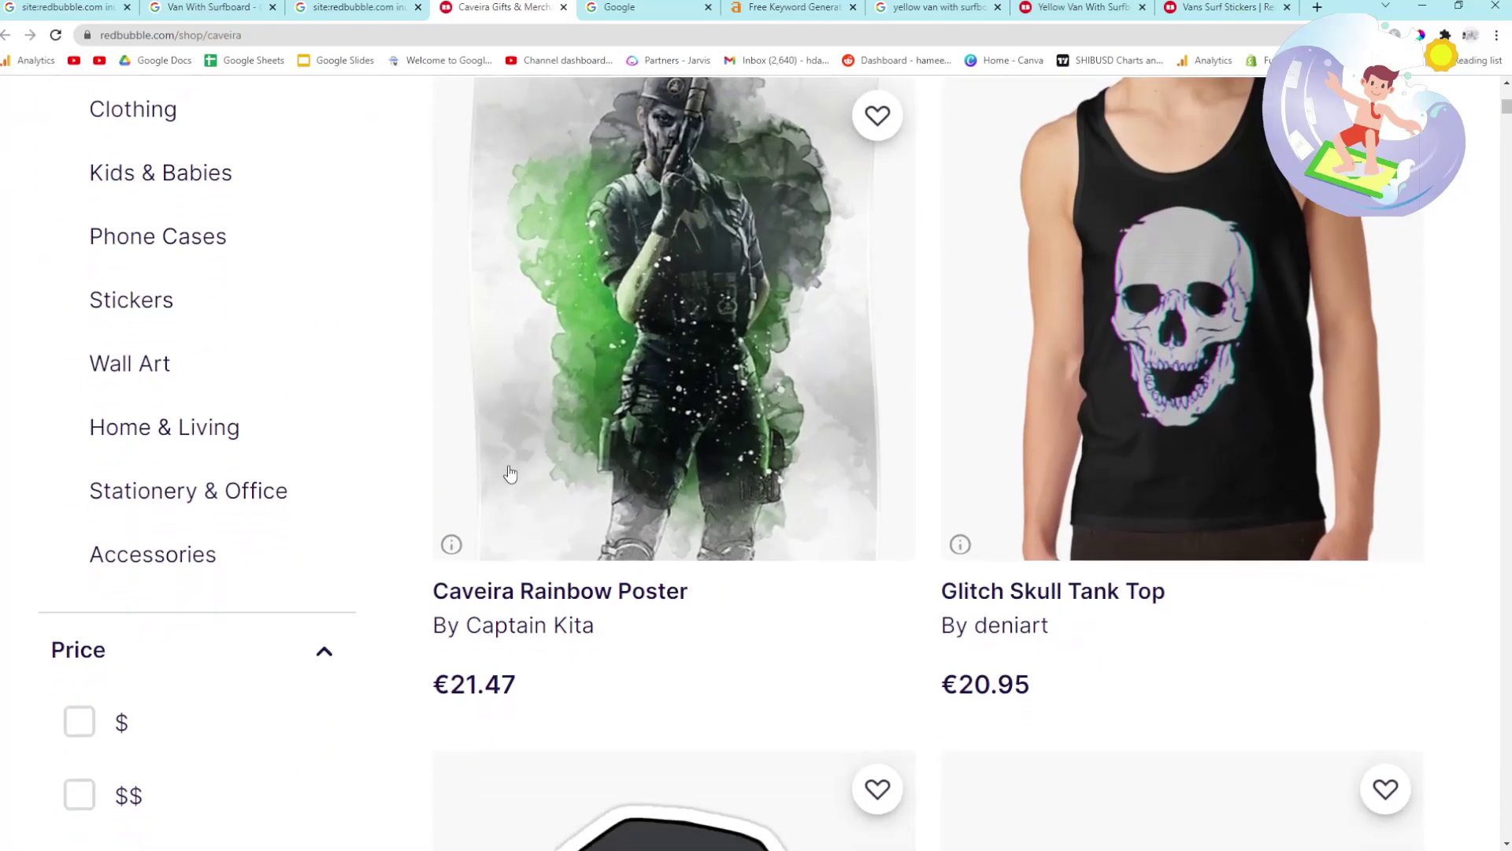
scroll(486, 334, "up", 6)
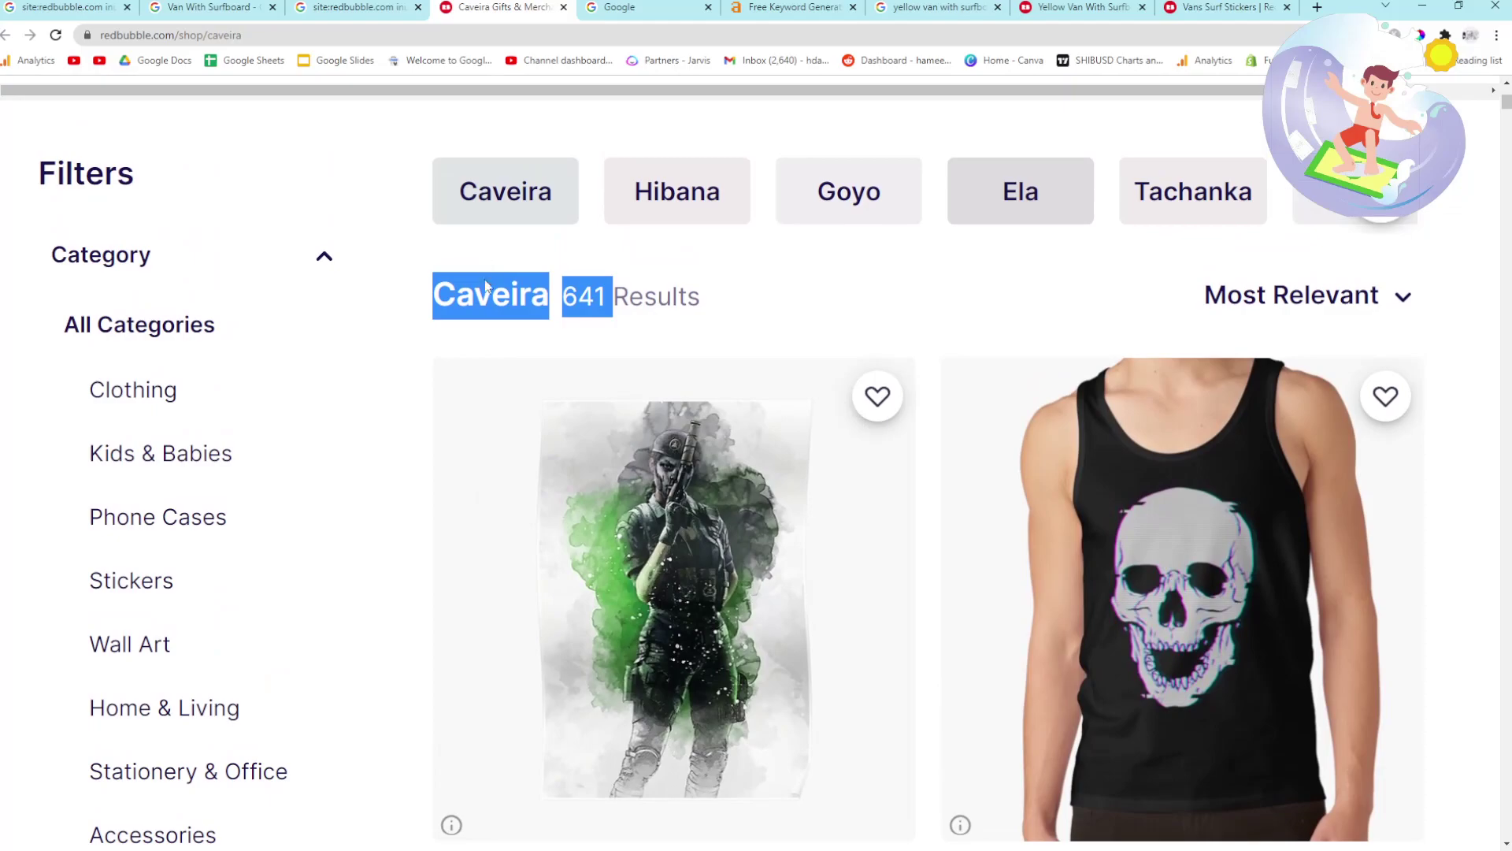
left_click(531, 290)
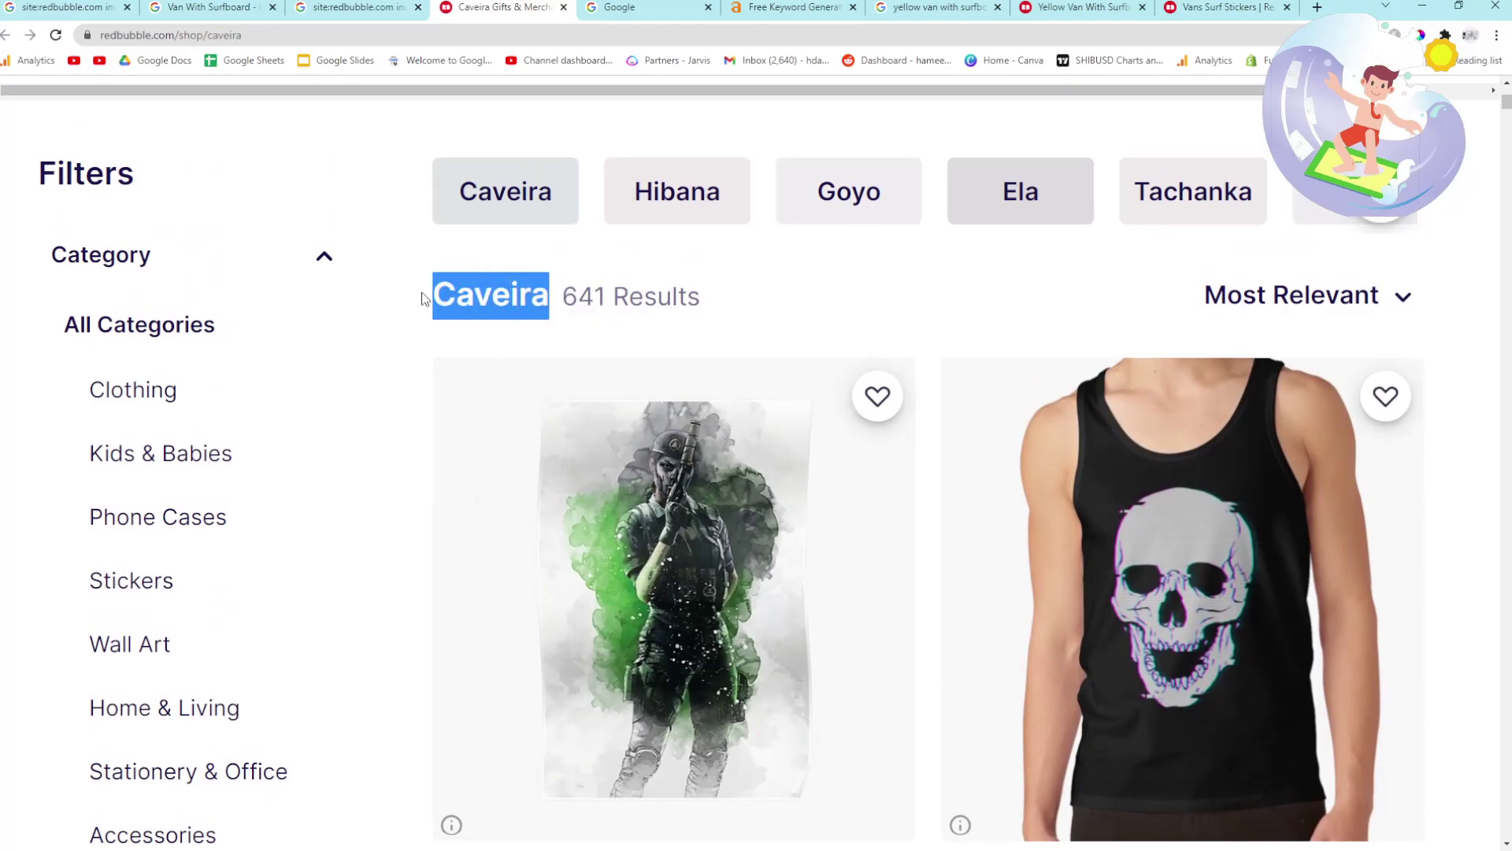
scroll(423, 298, "down", 6)
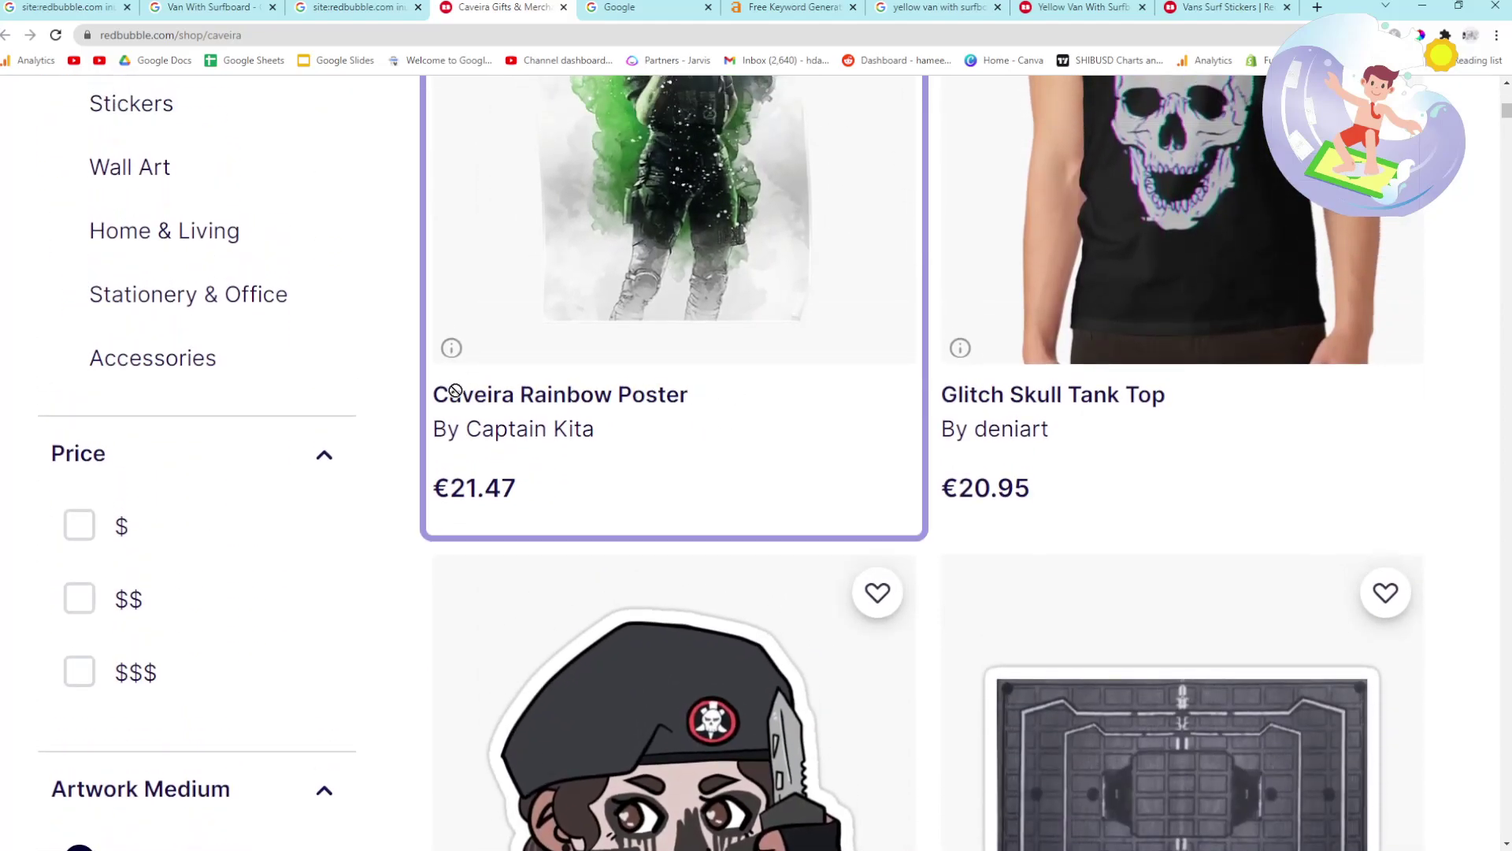
middle_click(562, 400)
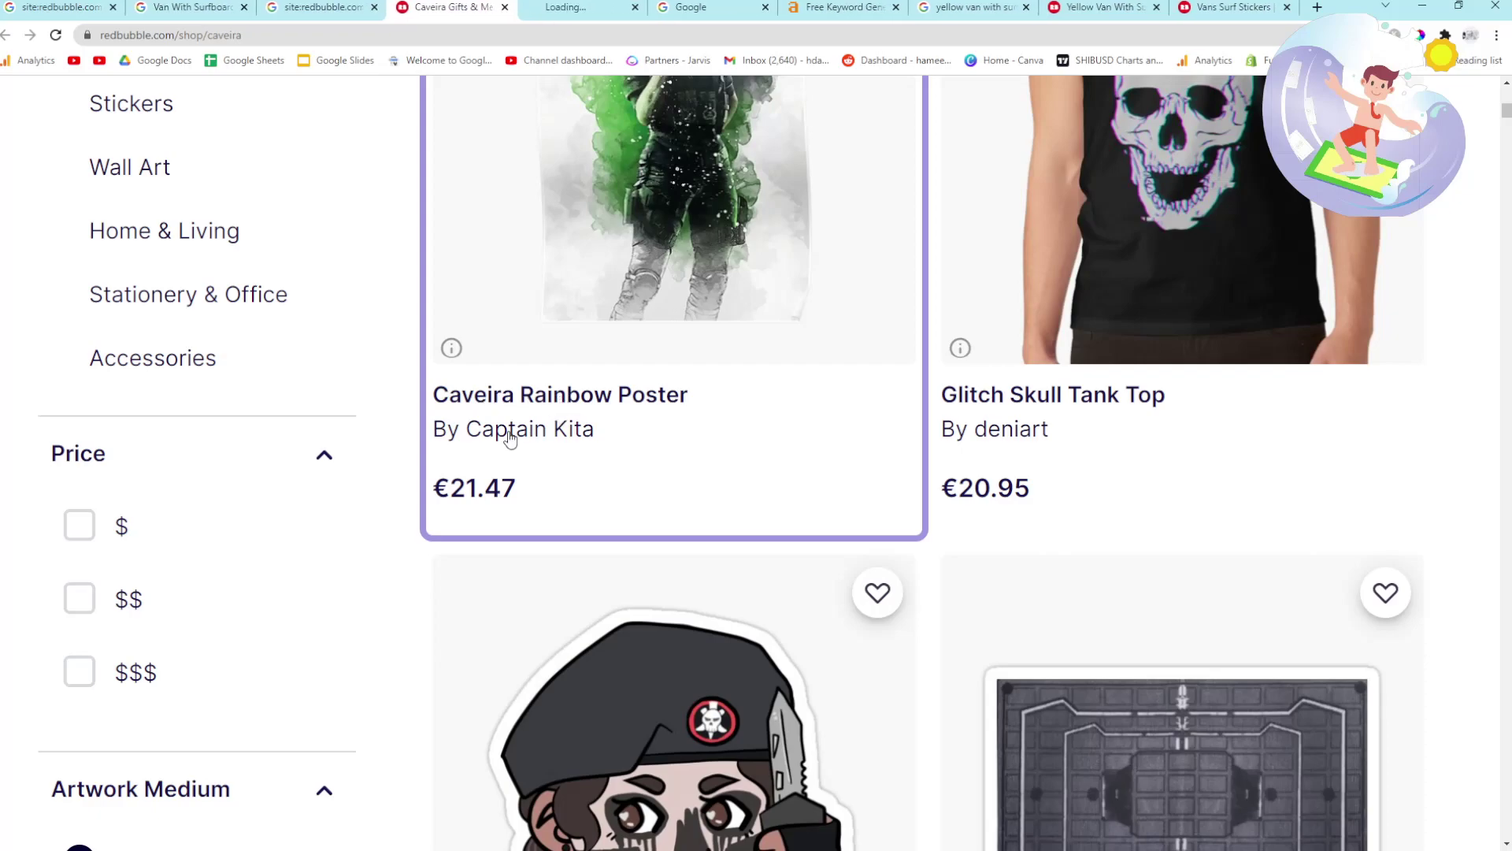
scroll(547, 330, "up", 4)
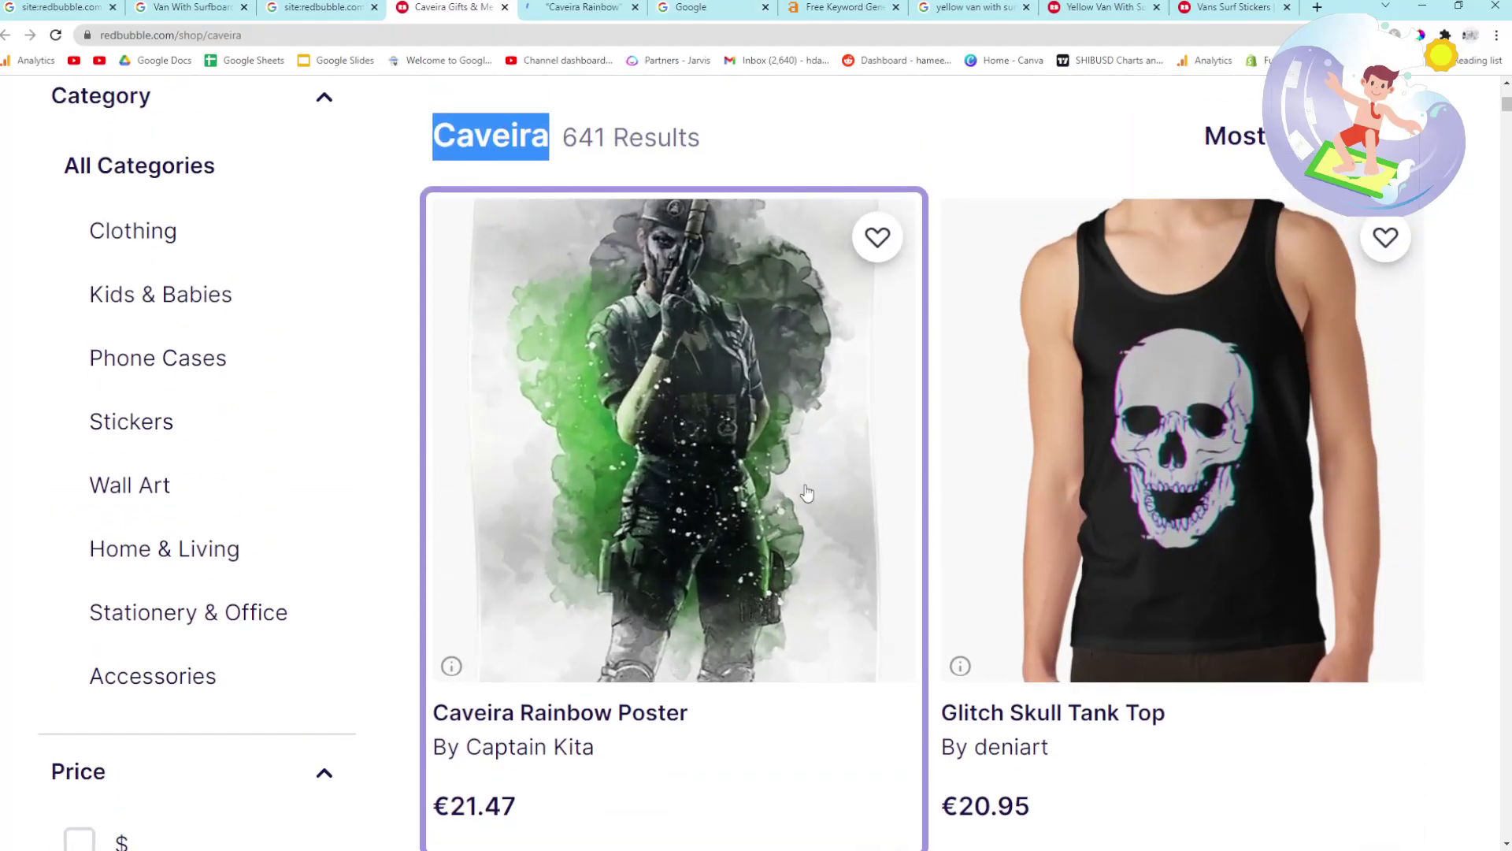
left_click(693, 7)
type("yellow van with surfboard sticker")
key("ctrl+a")
key("BackSpace")
Copy Caveira from the poster's title and search Google for "Caveira poster" in the spare Google tab.
key("ctrl+shift+Tab")
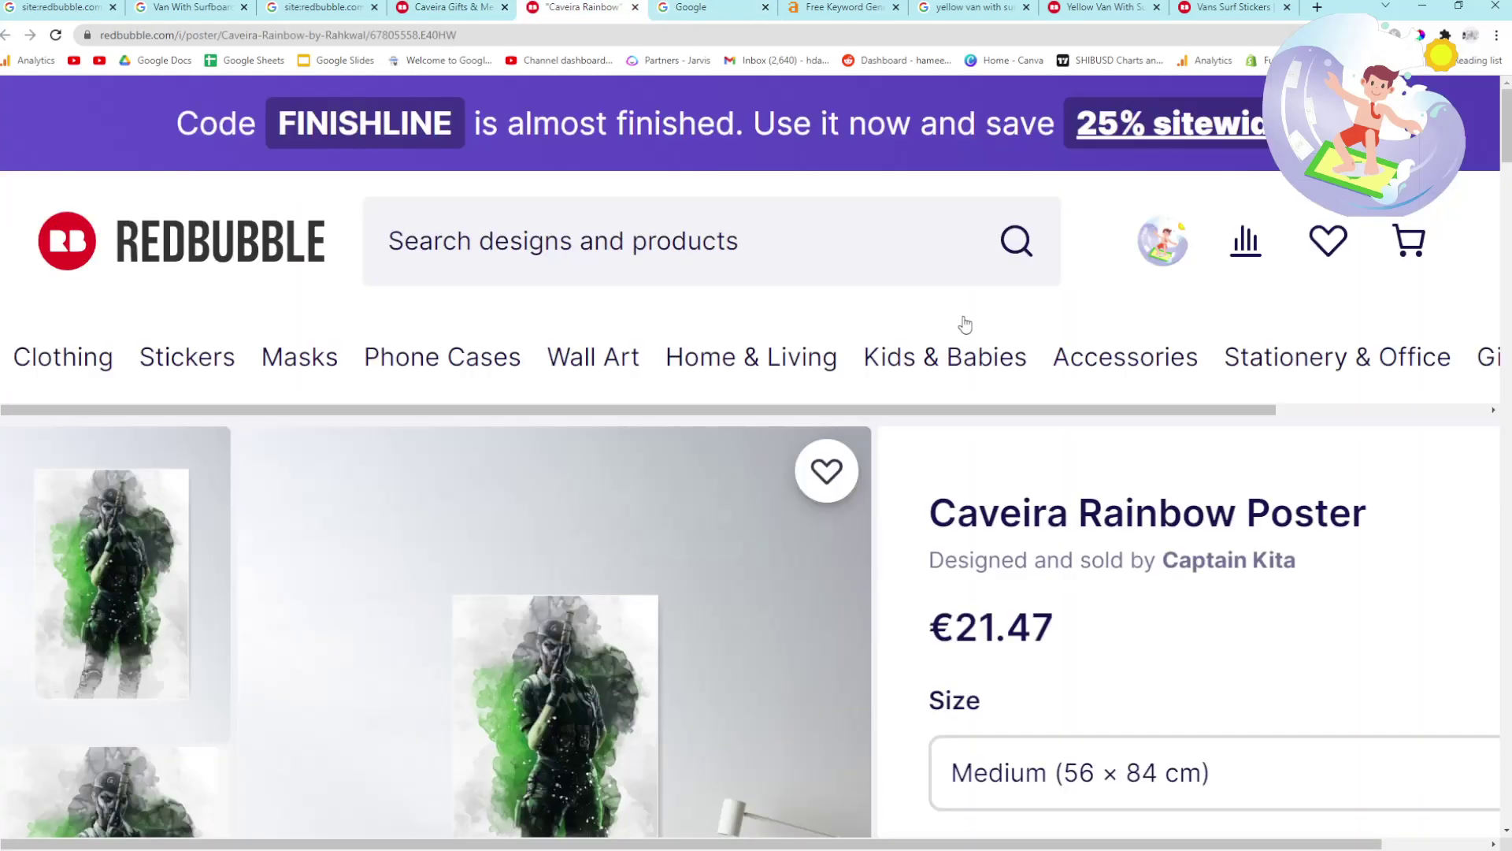
double_click(989, 526)
key("ctrl+c")
left_click(707, 7)
key("ctrl+v")
type("pste")
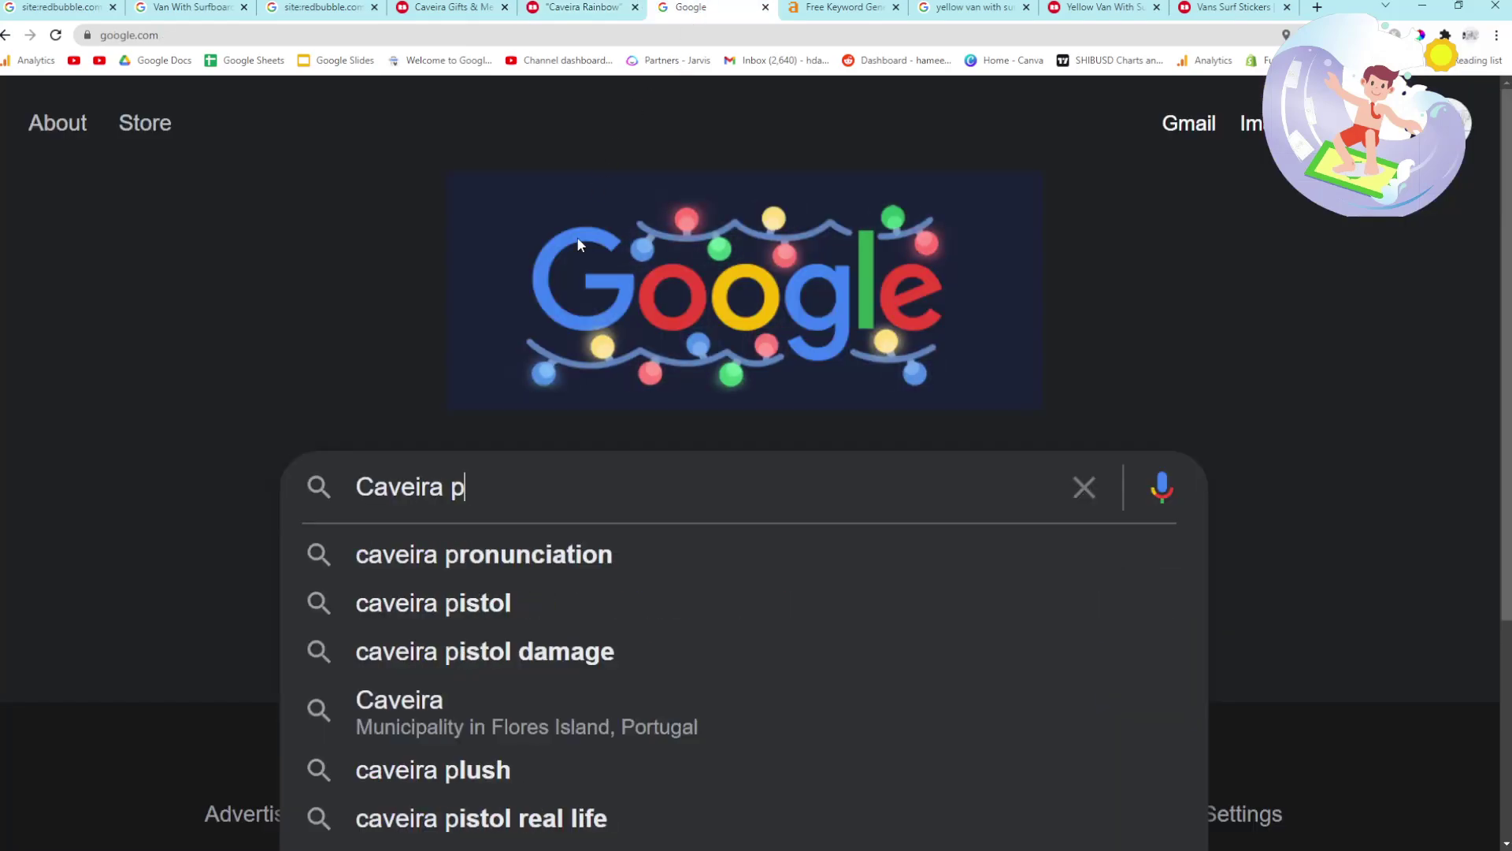
key("BackSpace")
key("BackSpace")
key("BackSpace")
type("oster")
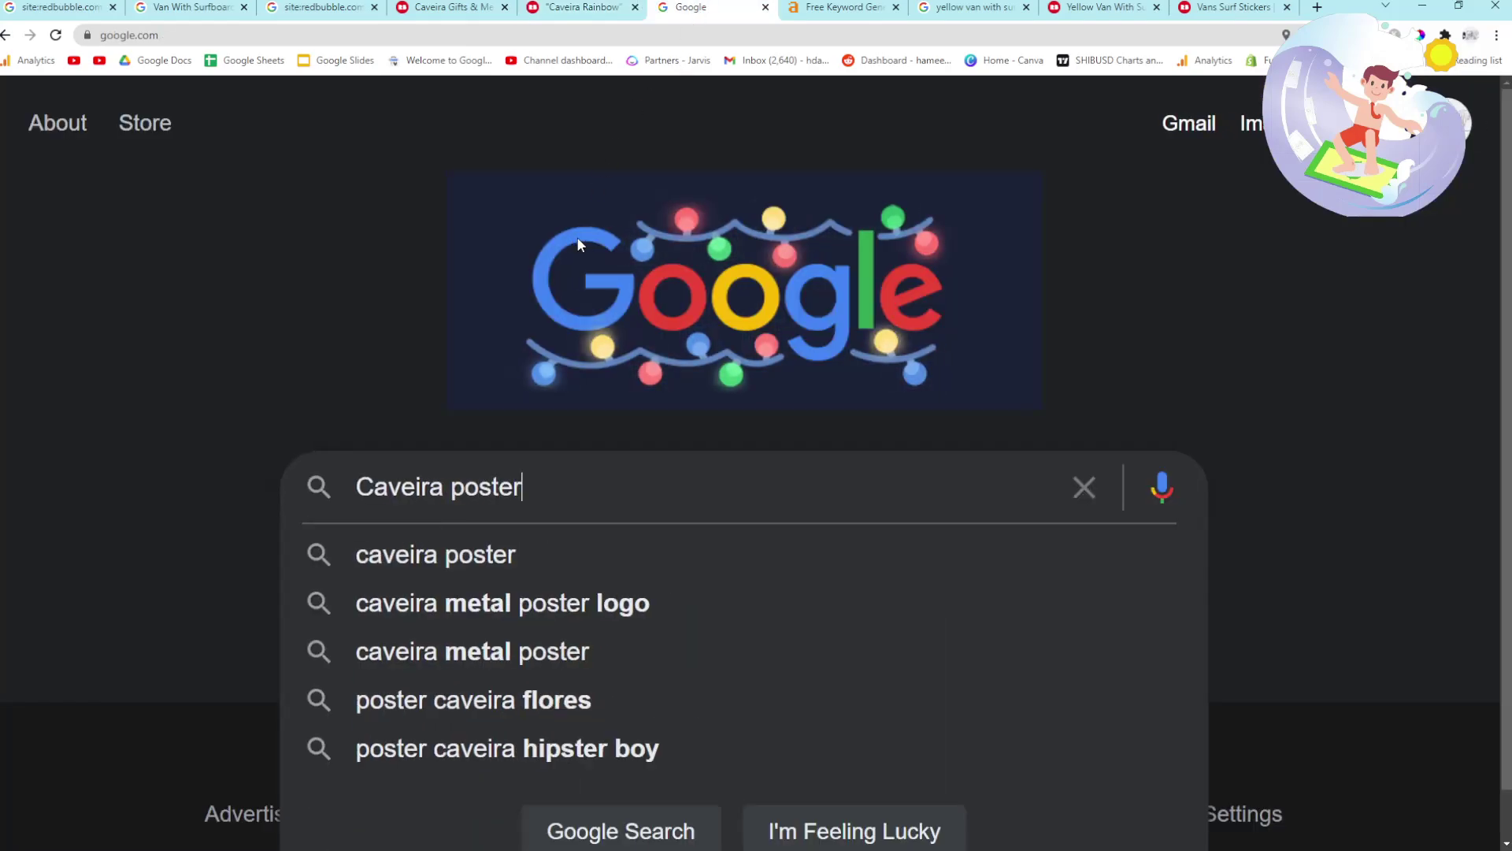
key("Return")
Look through the "Caveira poster" image results and open the "Caveira Posters | Redbubble" result in a separate tab.
scroll(277, 475, "down", 9)
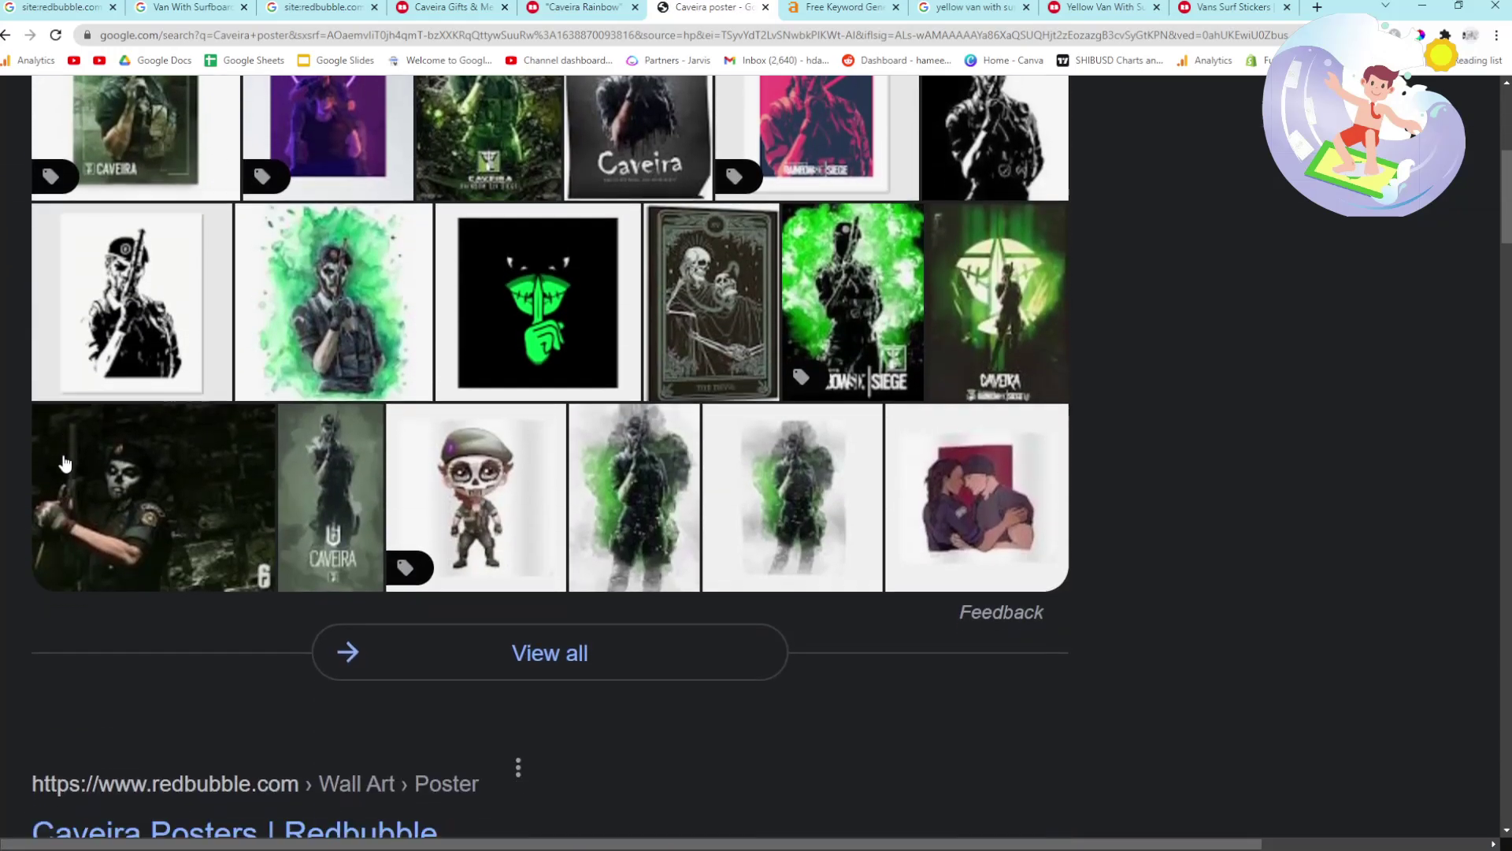
scroll(74, 482, "up", 8)
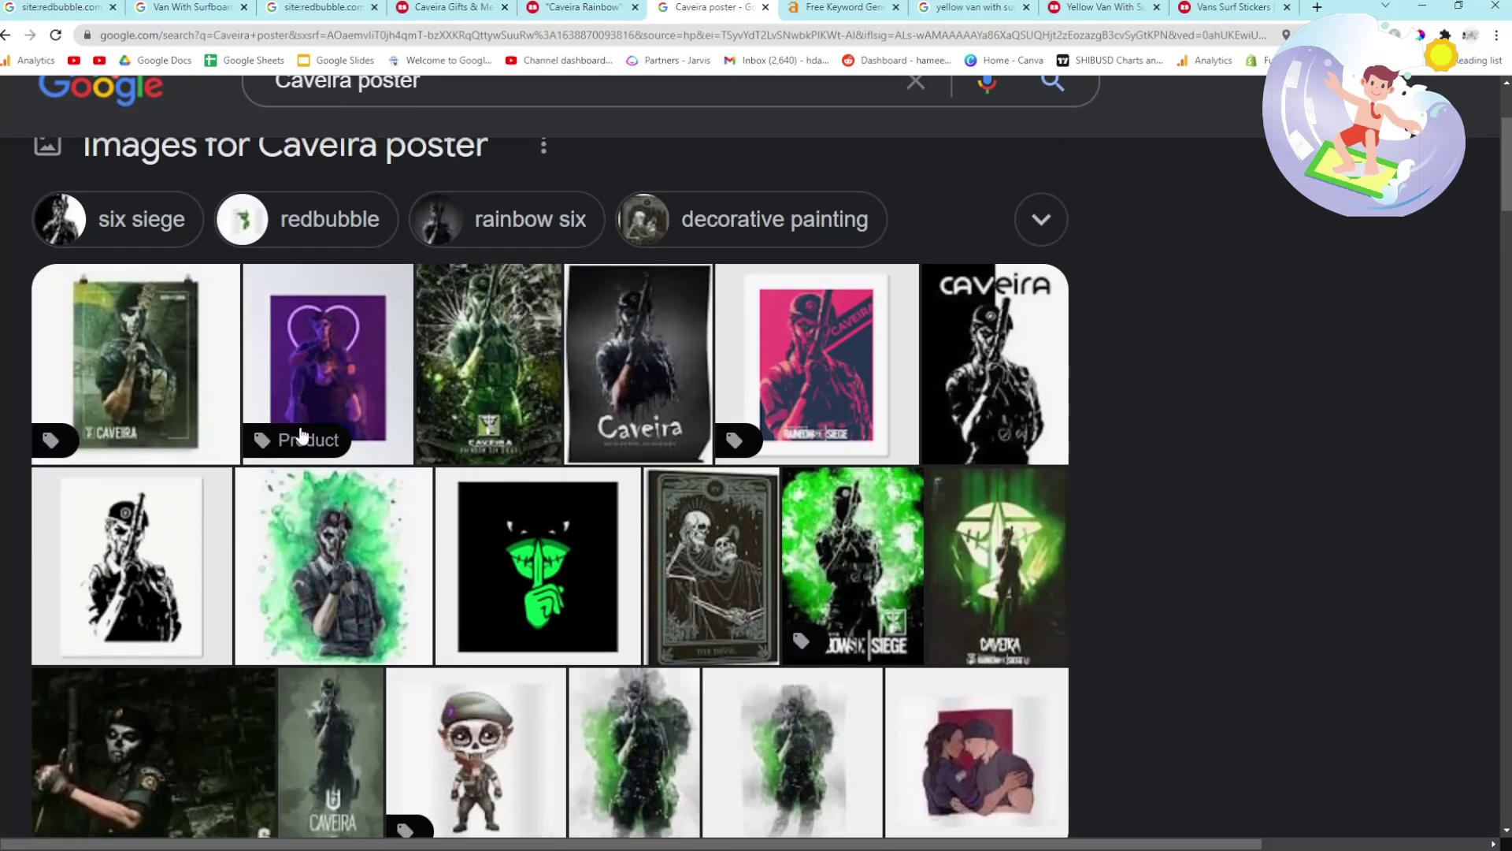
scroll(162, 544, "down", 9)
scroll(162, 543, "up", 1)
scroll(119, 486, "up", 9)
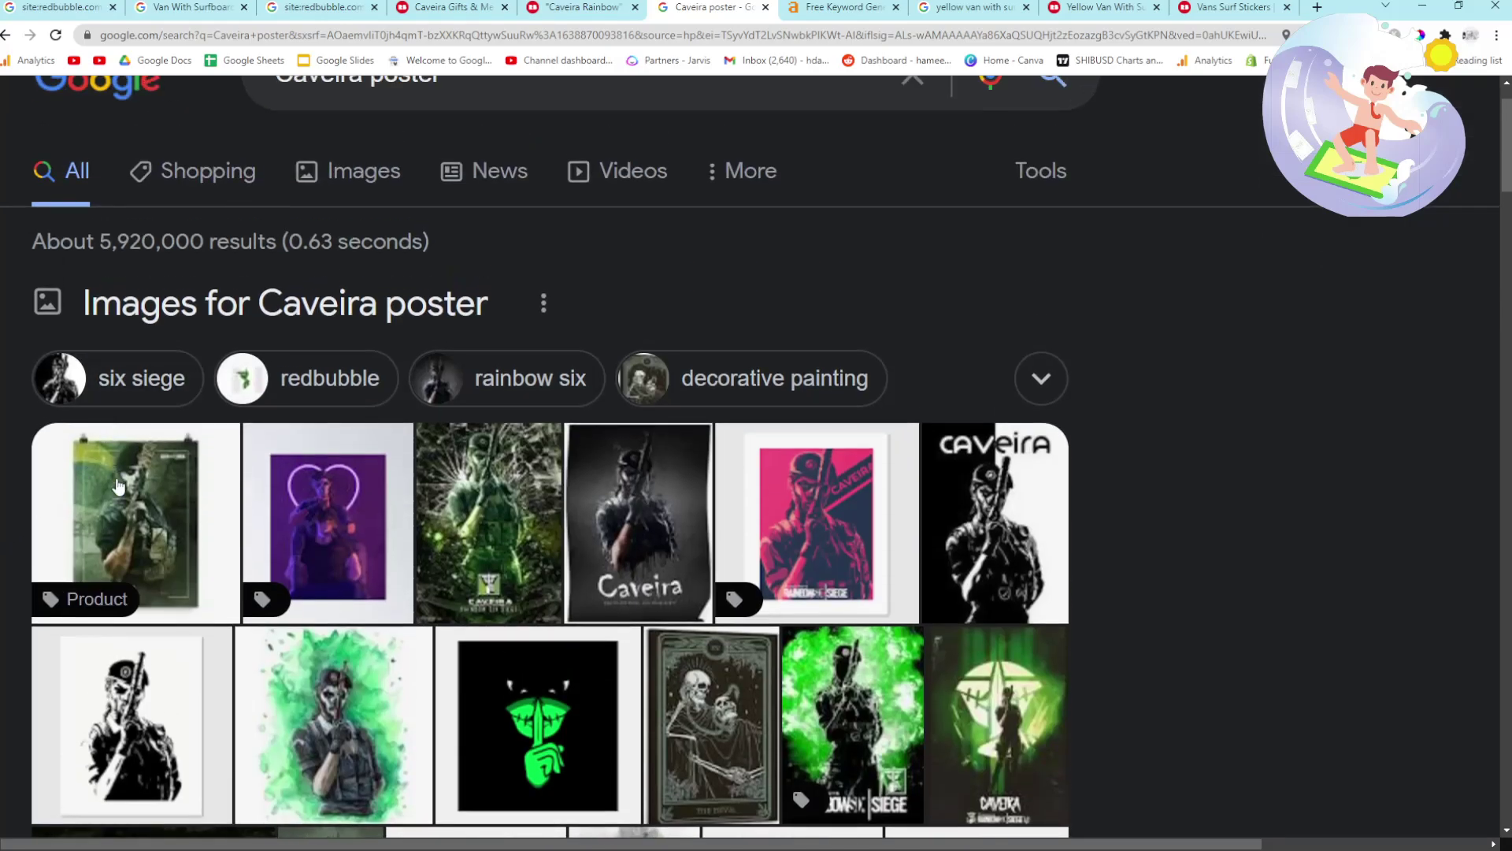
scroll(118, 486, "down", 9)
middle_click(281, 519)
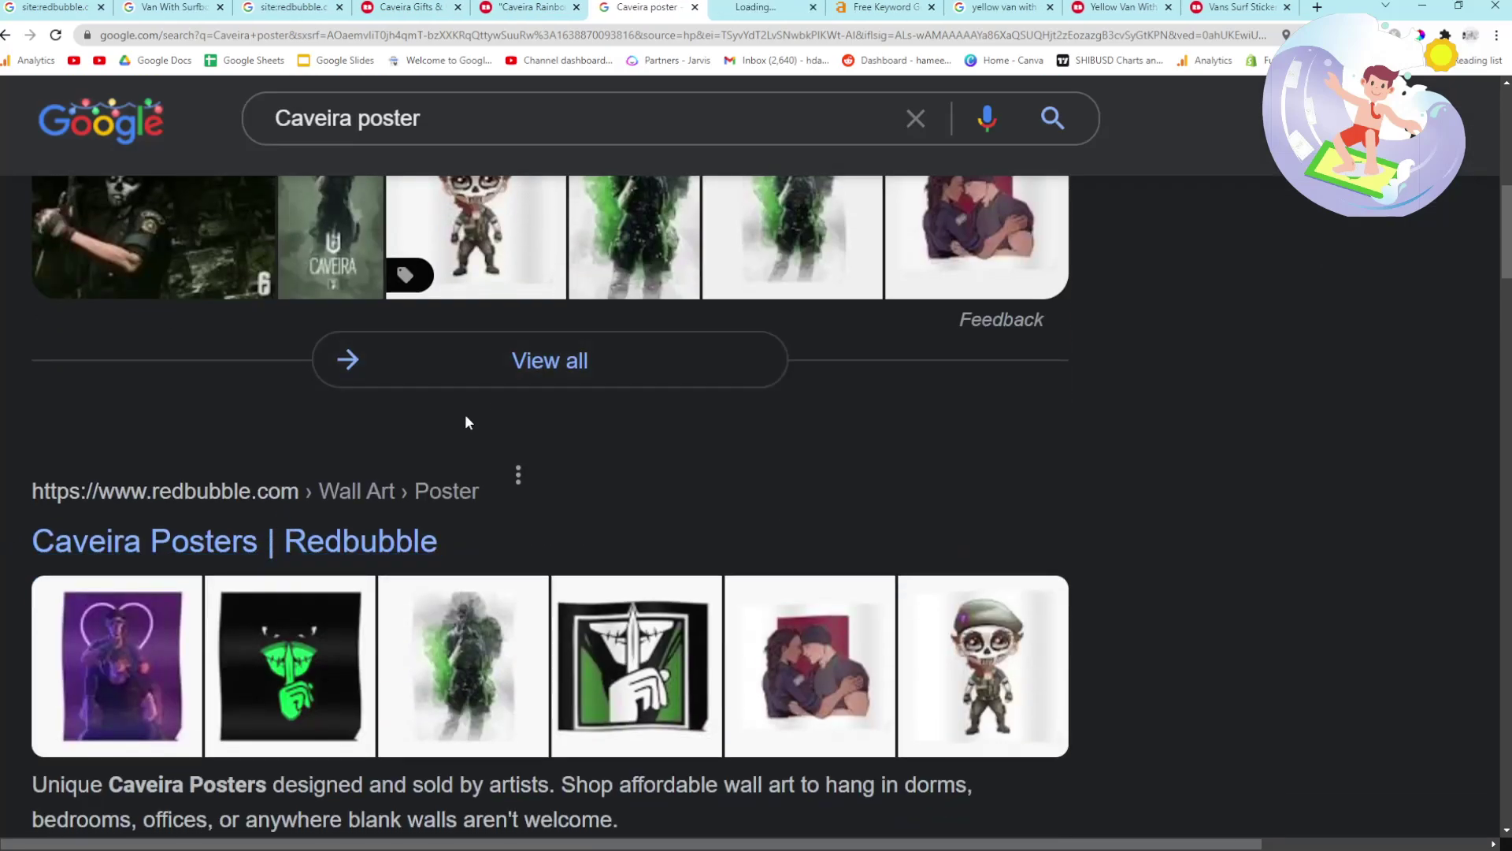
left_click(736, 4)
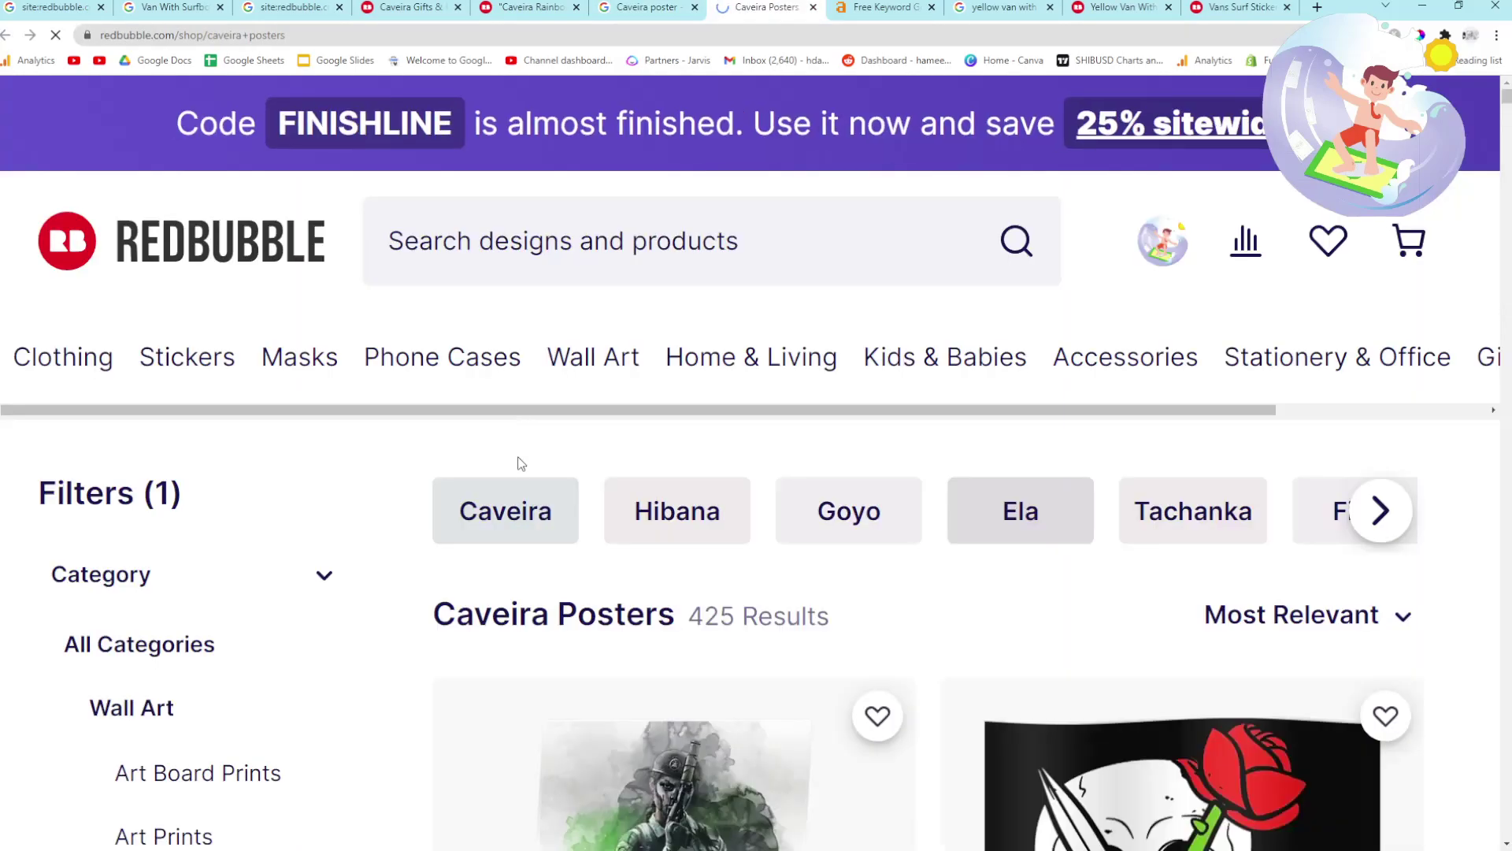
scroll(664, 485, "down", 5)
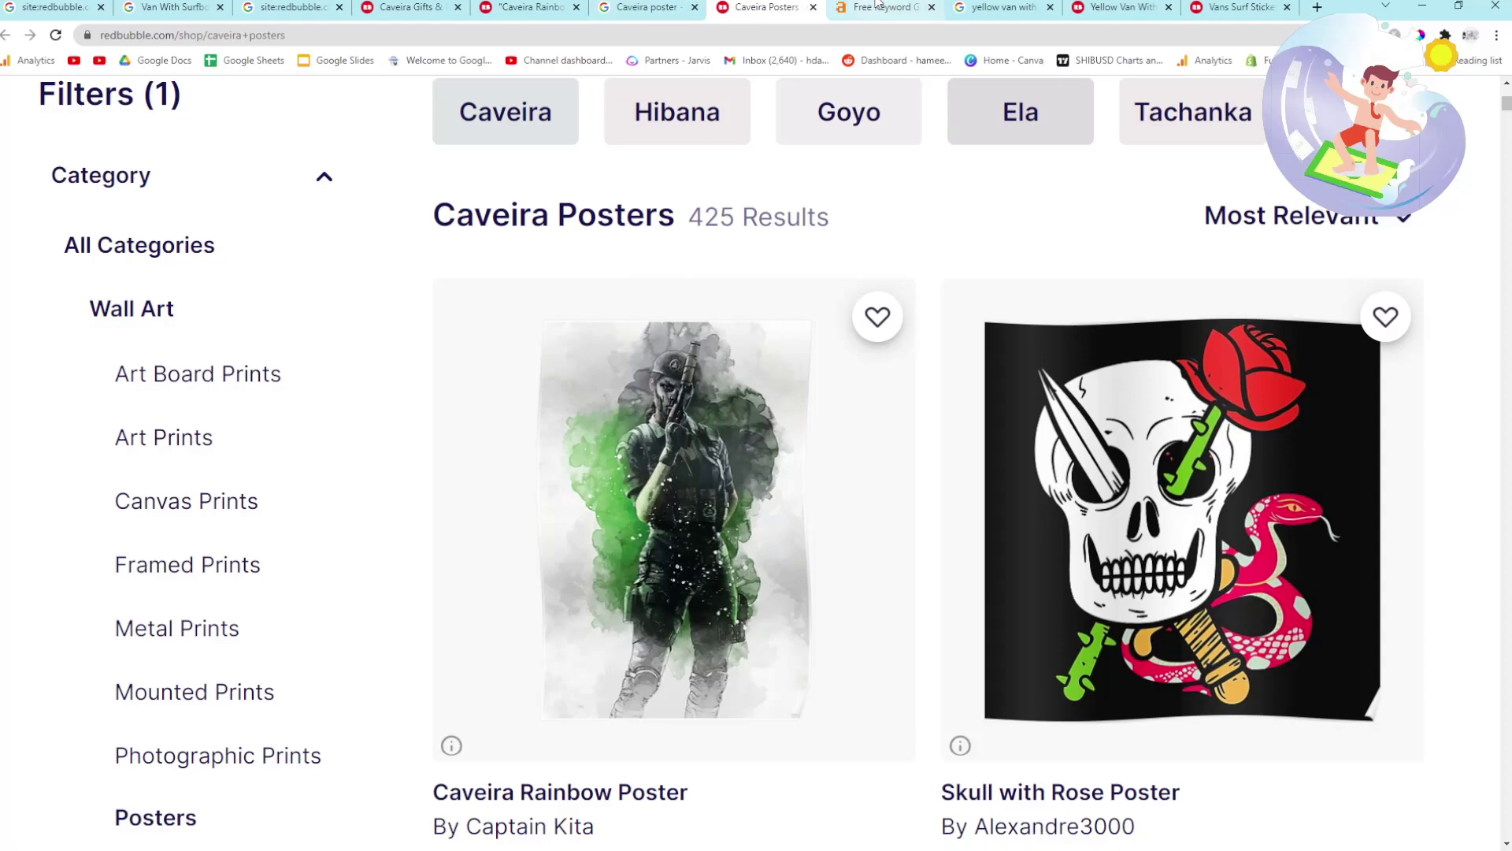
Return to the site:redbubble.com shop query results and open the "Kitty Chicha Gifts & Merchandise" result in a separate tab.
left_click(962, 4)
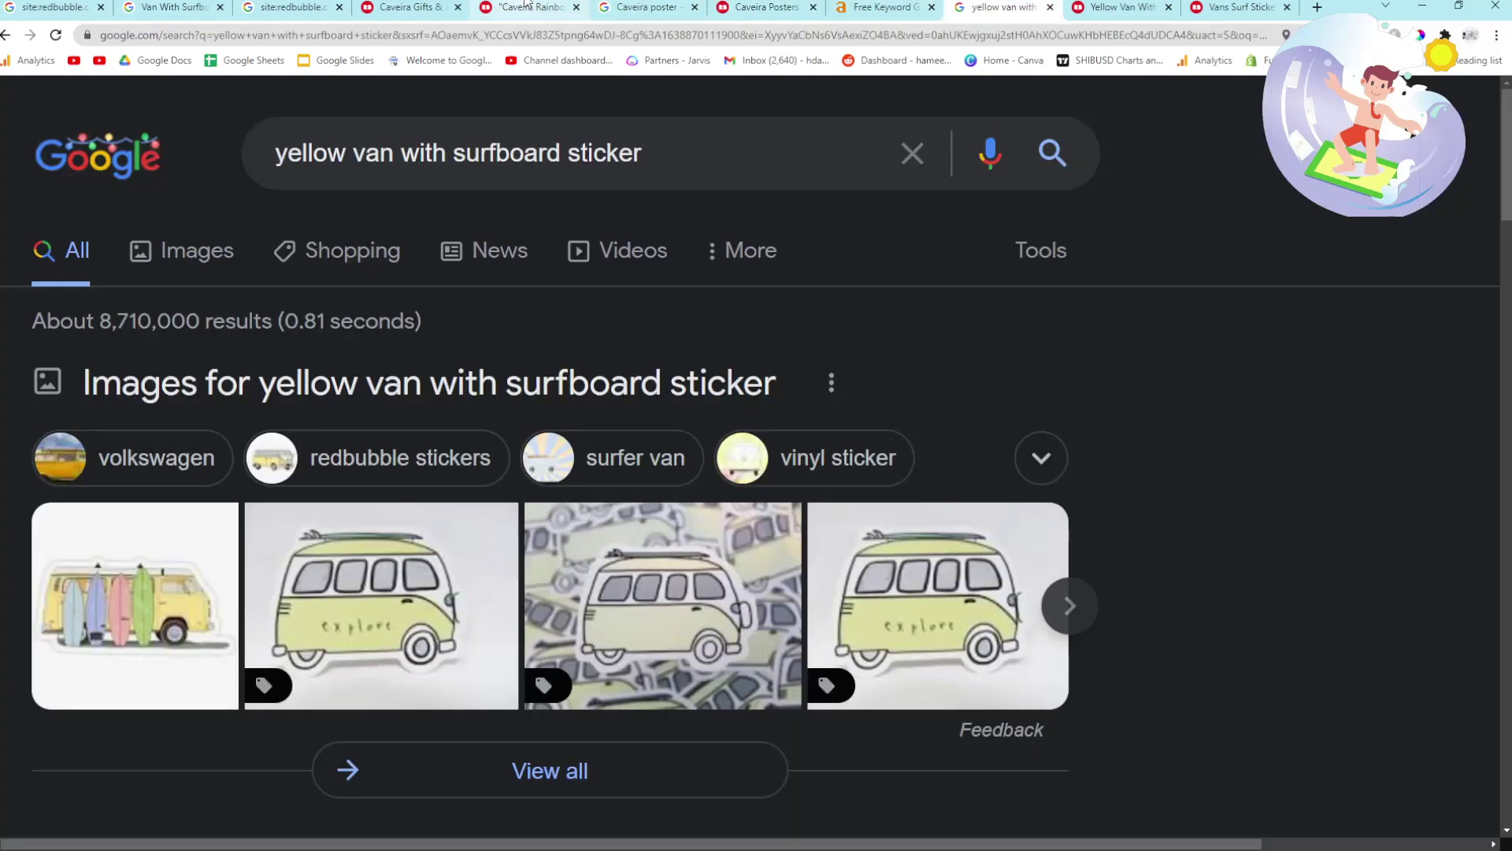
left_click(429, 4)
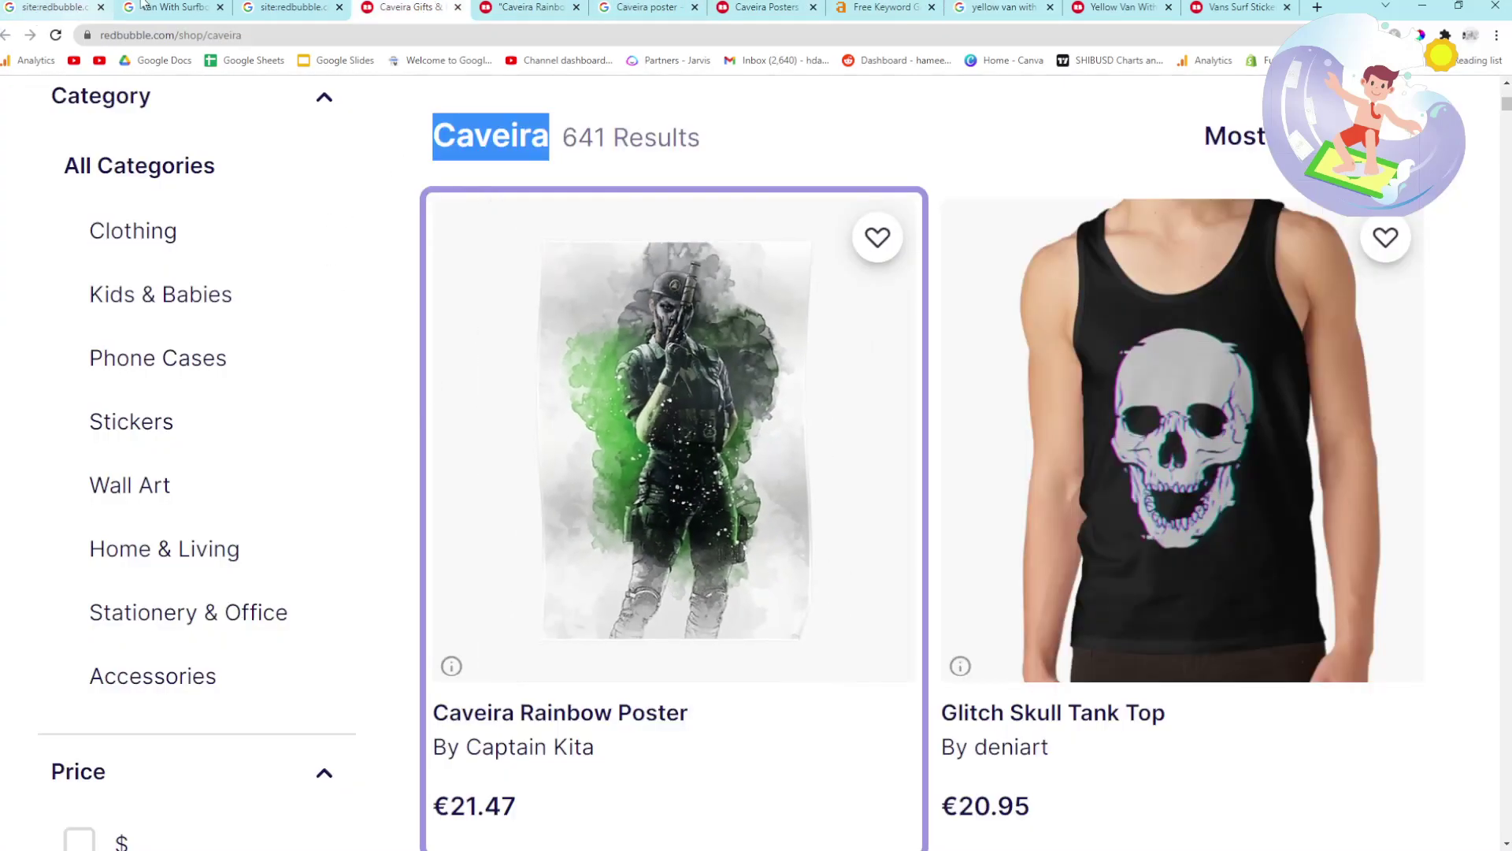
left_click(260, 4)
scroll(268, 499, "down", 1)
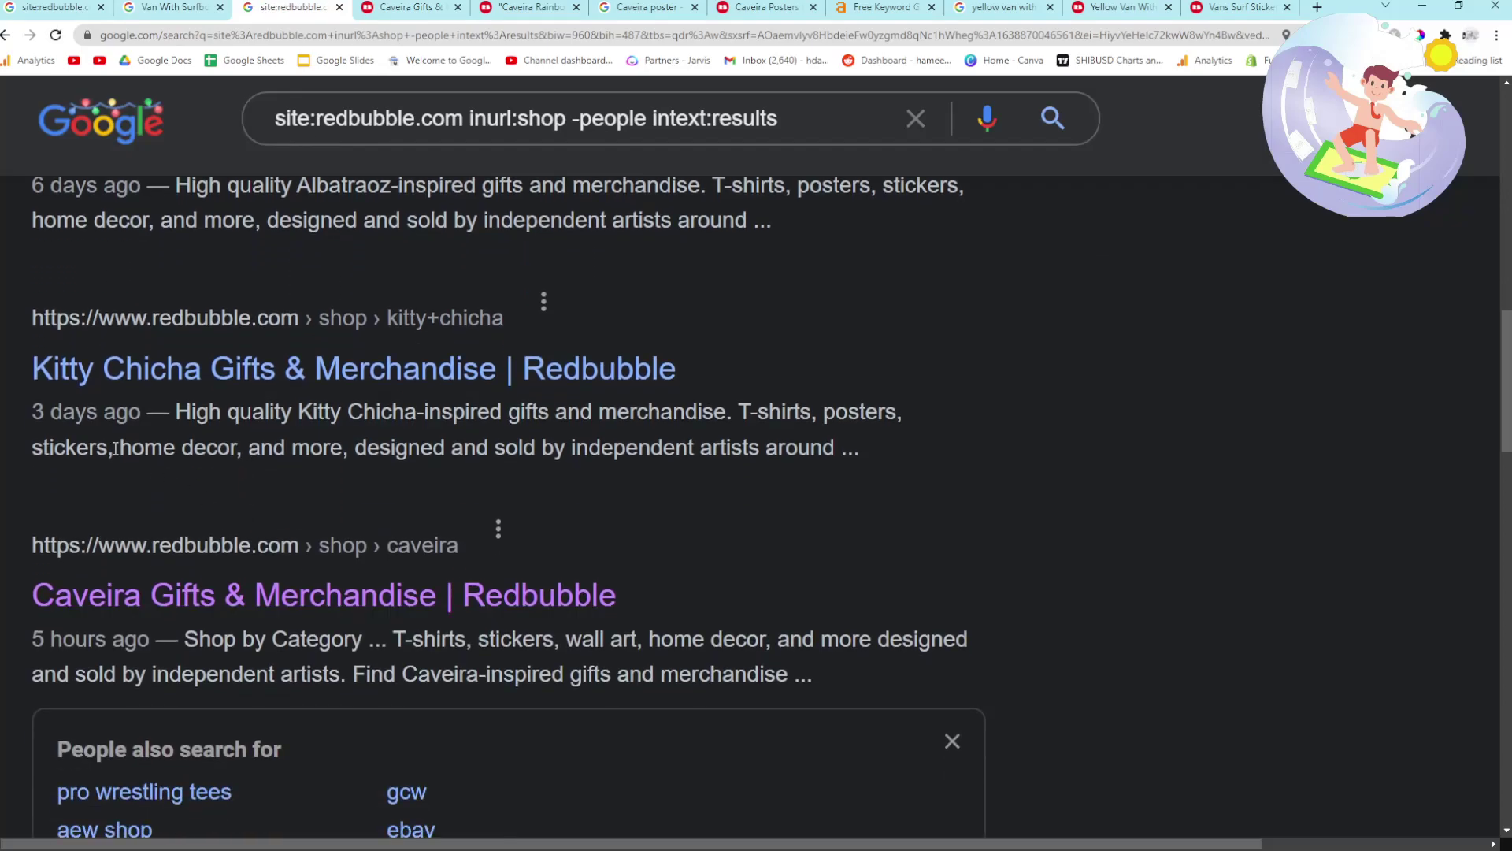
middle_click(57, 385)
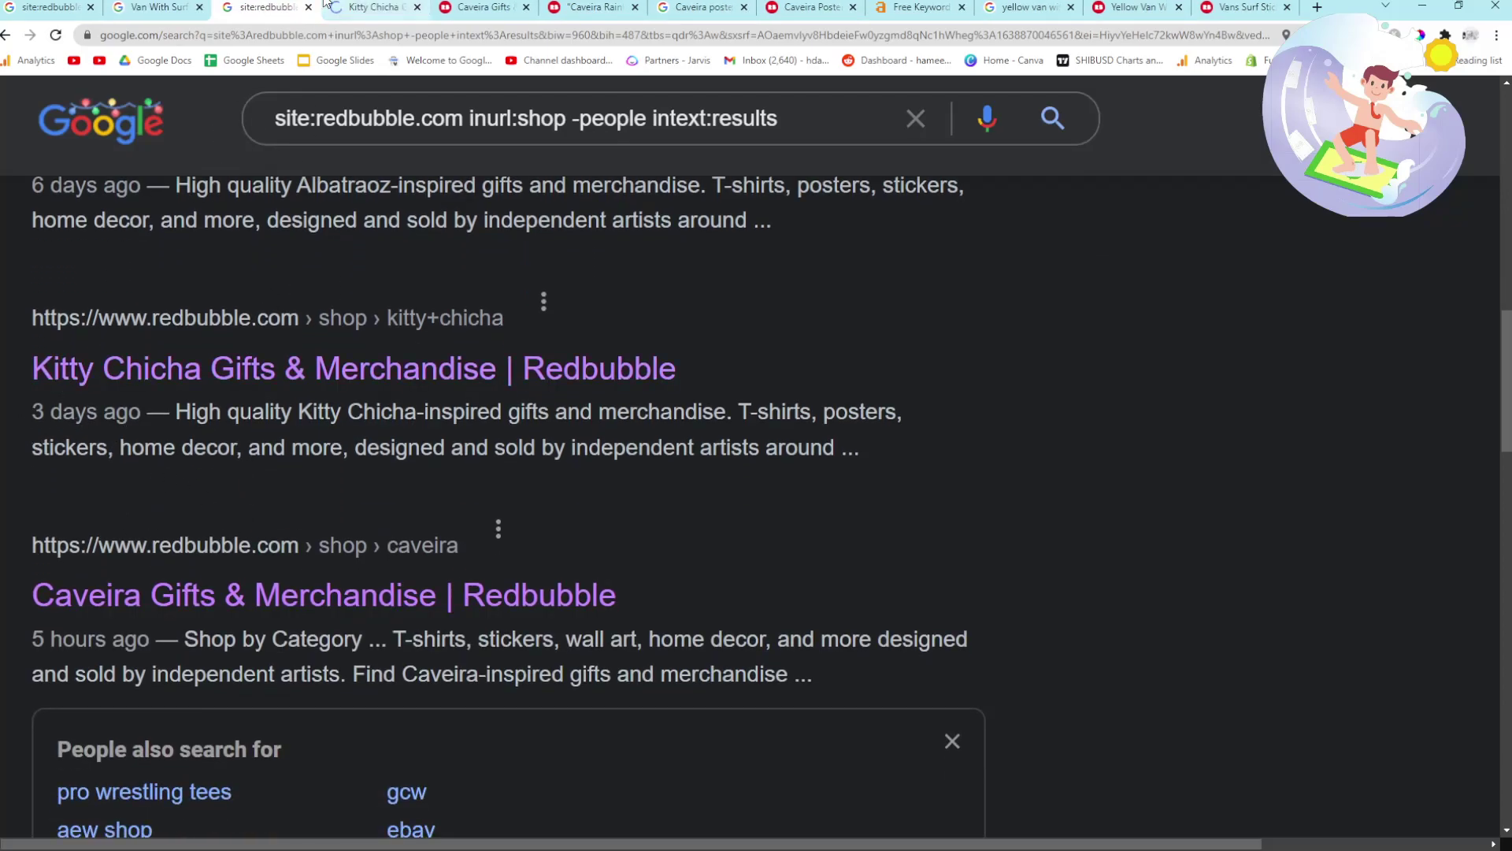
left_click(326, 5)
scroll(333, 254, "down", 2)
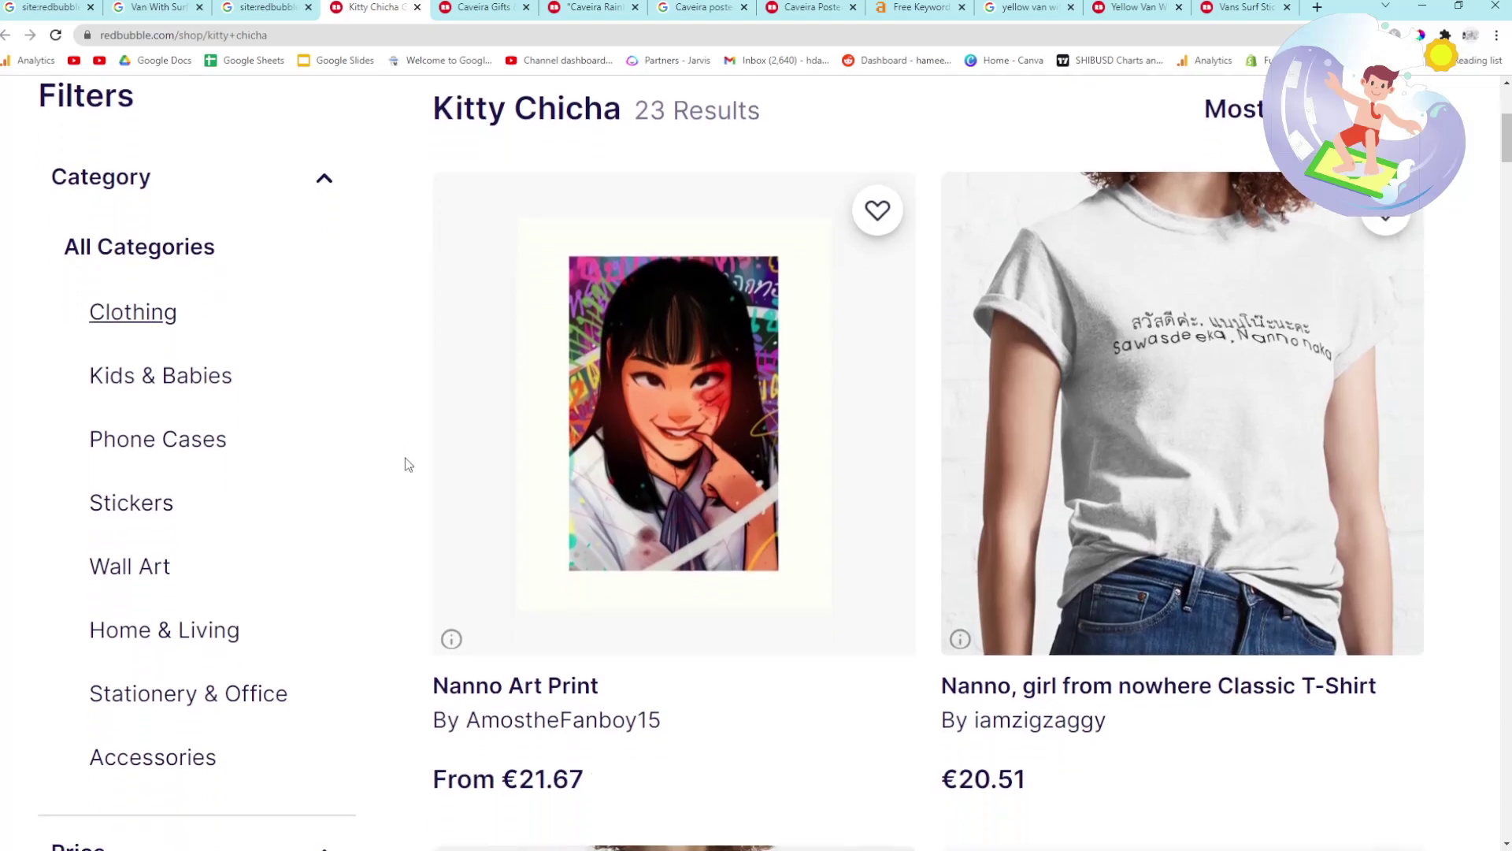
Look through the Kitty Chicha designs, find "Kitty Chicha" within the page, and close its tab.
scroll(392, 445, "down", 2)
scroll(506, 449, "up", 3)
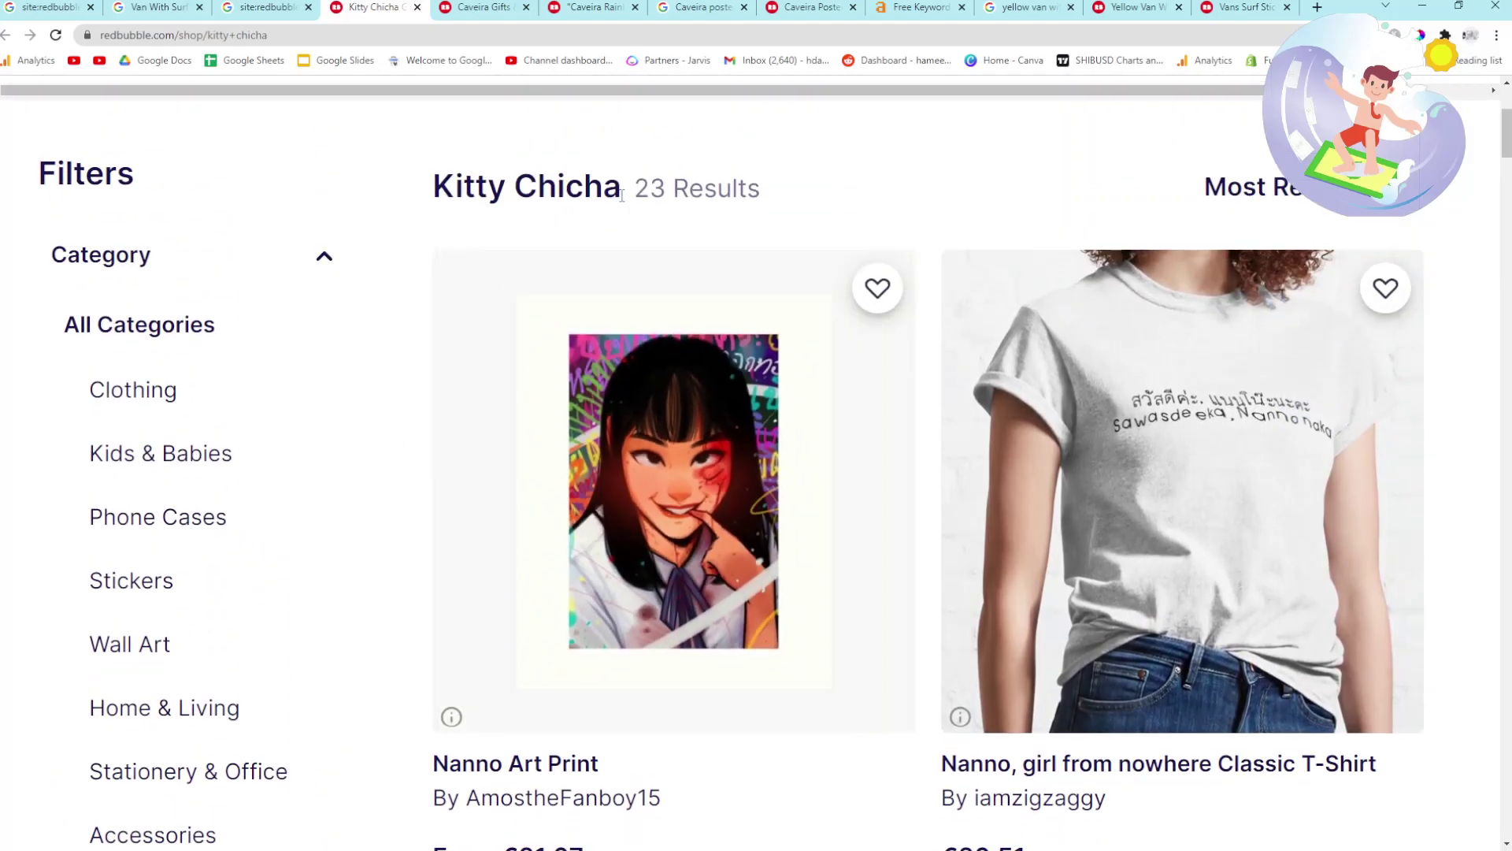
scroll(679, 300, "down", 10)
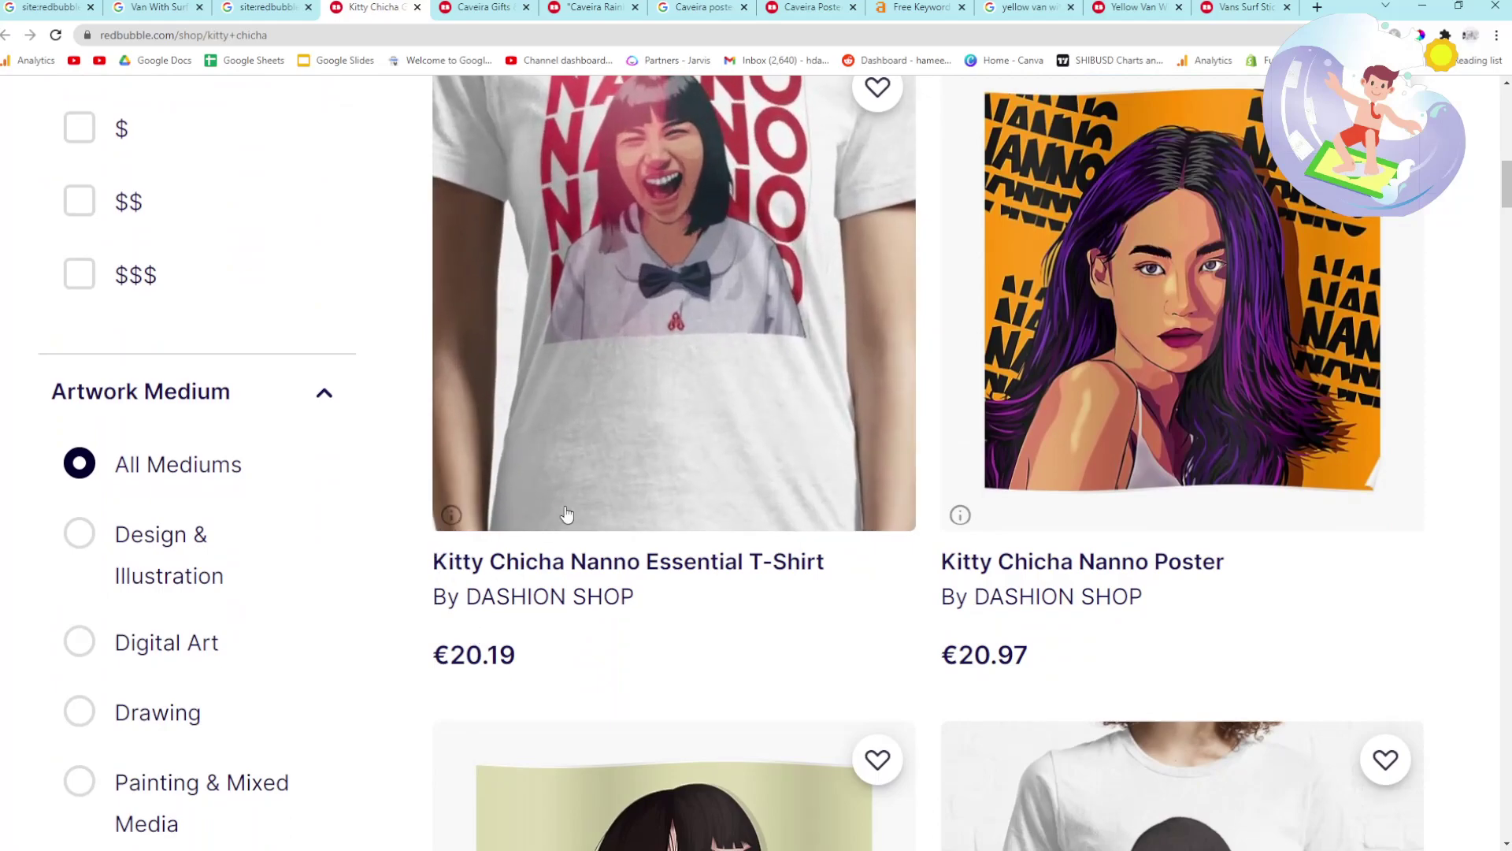
key("ctrl+f")
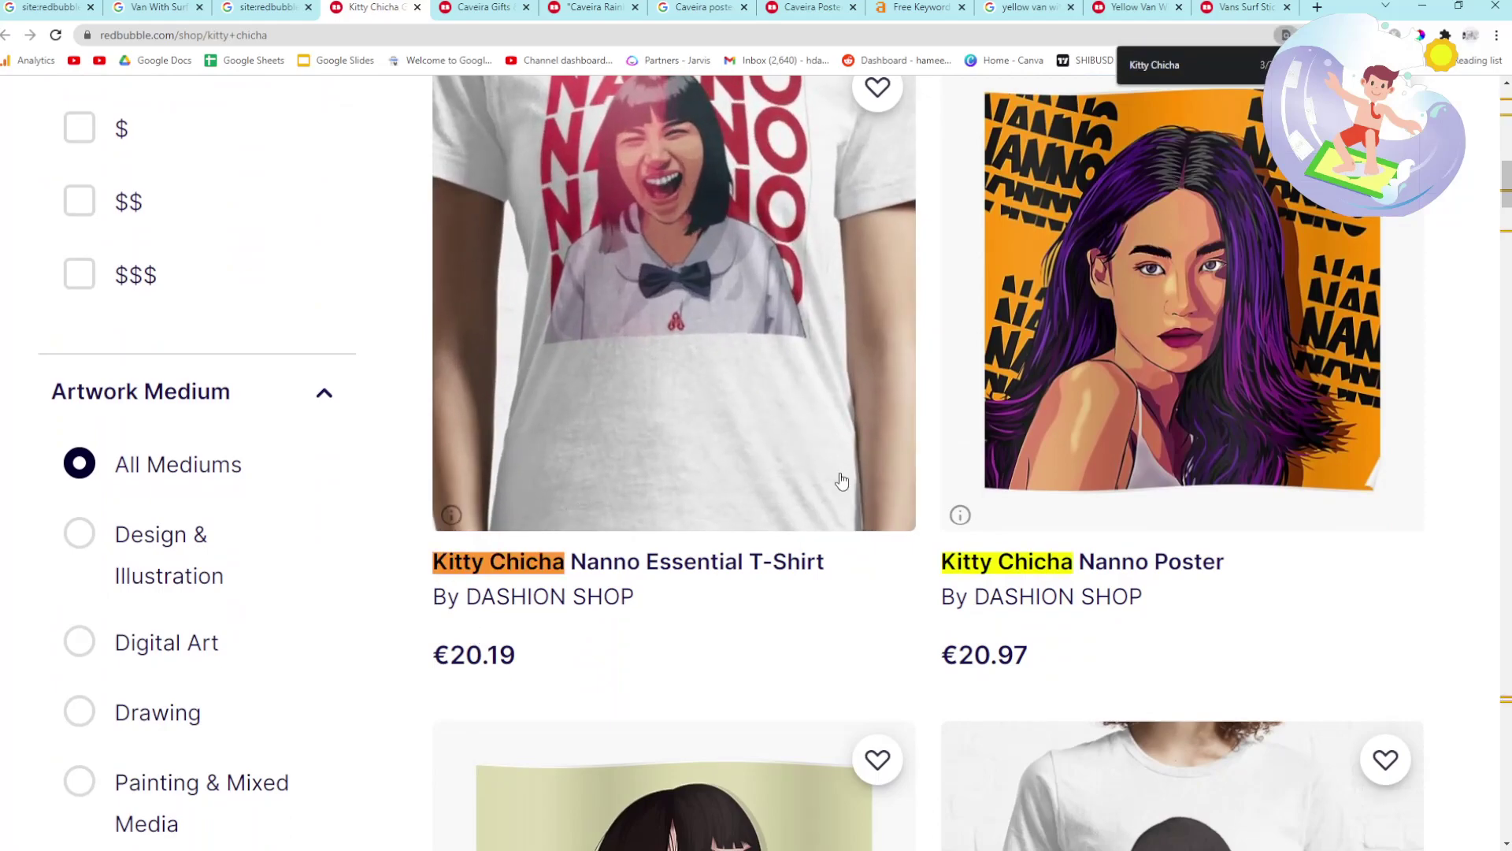
scroll(841, 480, "down", 12)
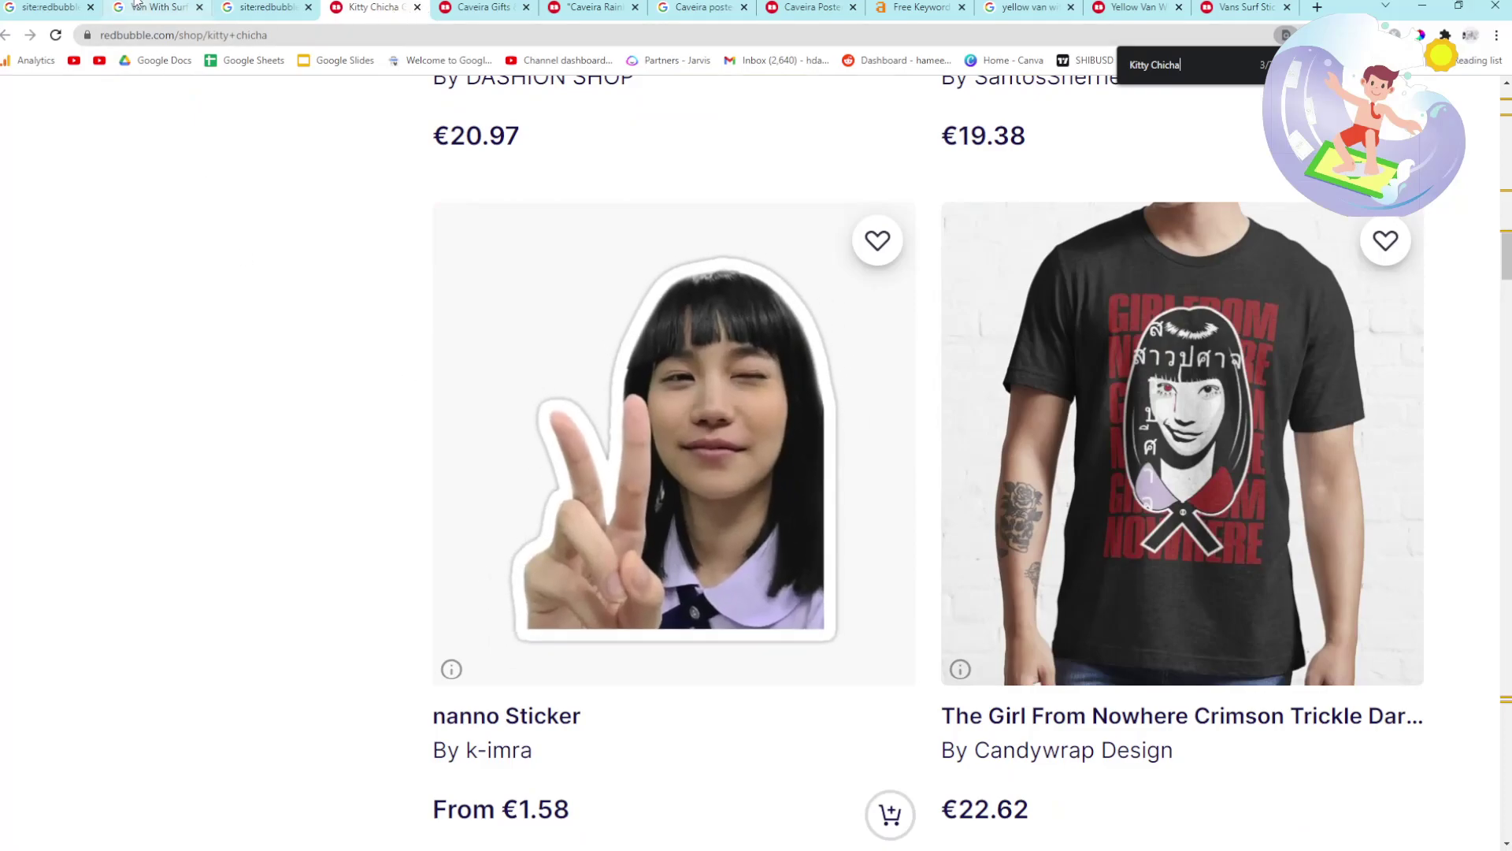
left_click(66, 6)
left_click(417, 7)
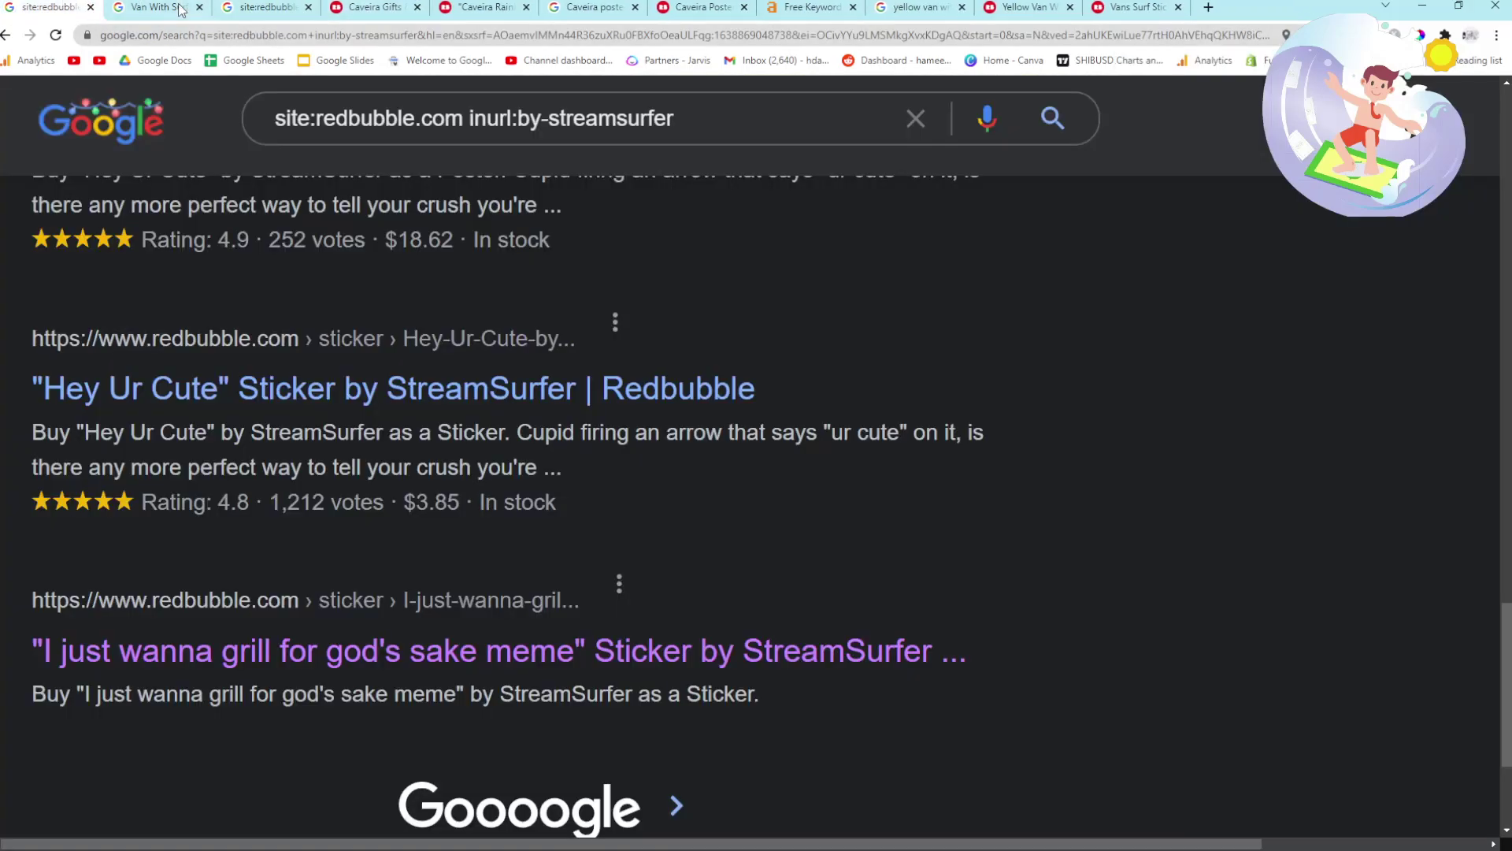
Open the "Daruvala Gifts & Merchandise" result of the shop query in a separate tab and look through its designs.
left_click(157, 8)
left_click(260, 8)
scroll(252, 404, "down", 6)
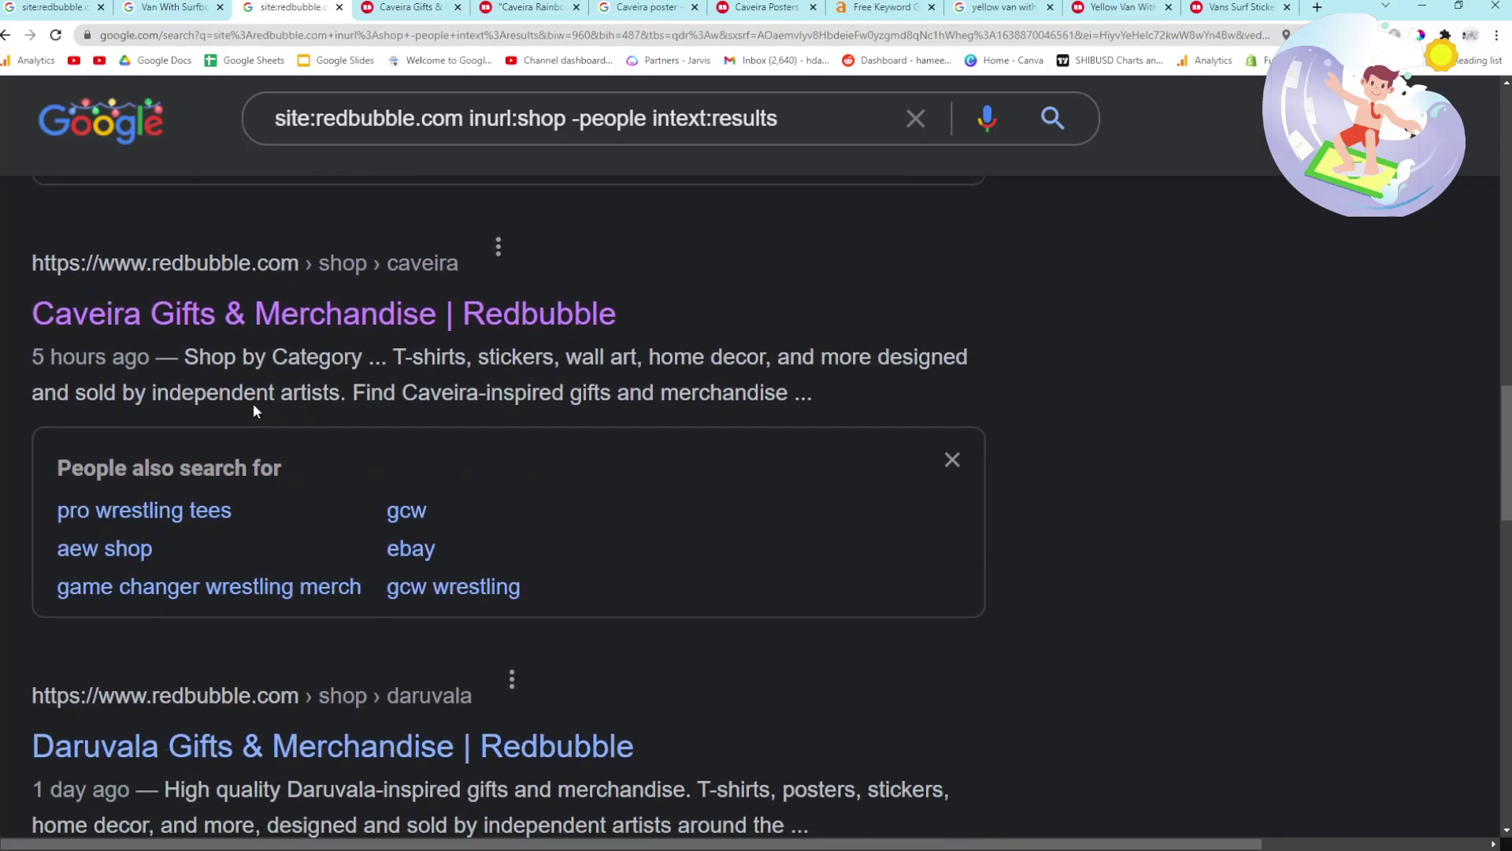
middle_click(127, 444)
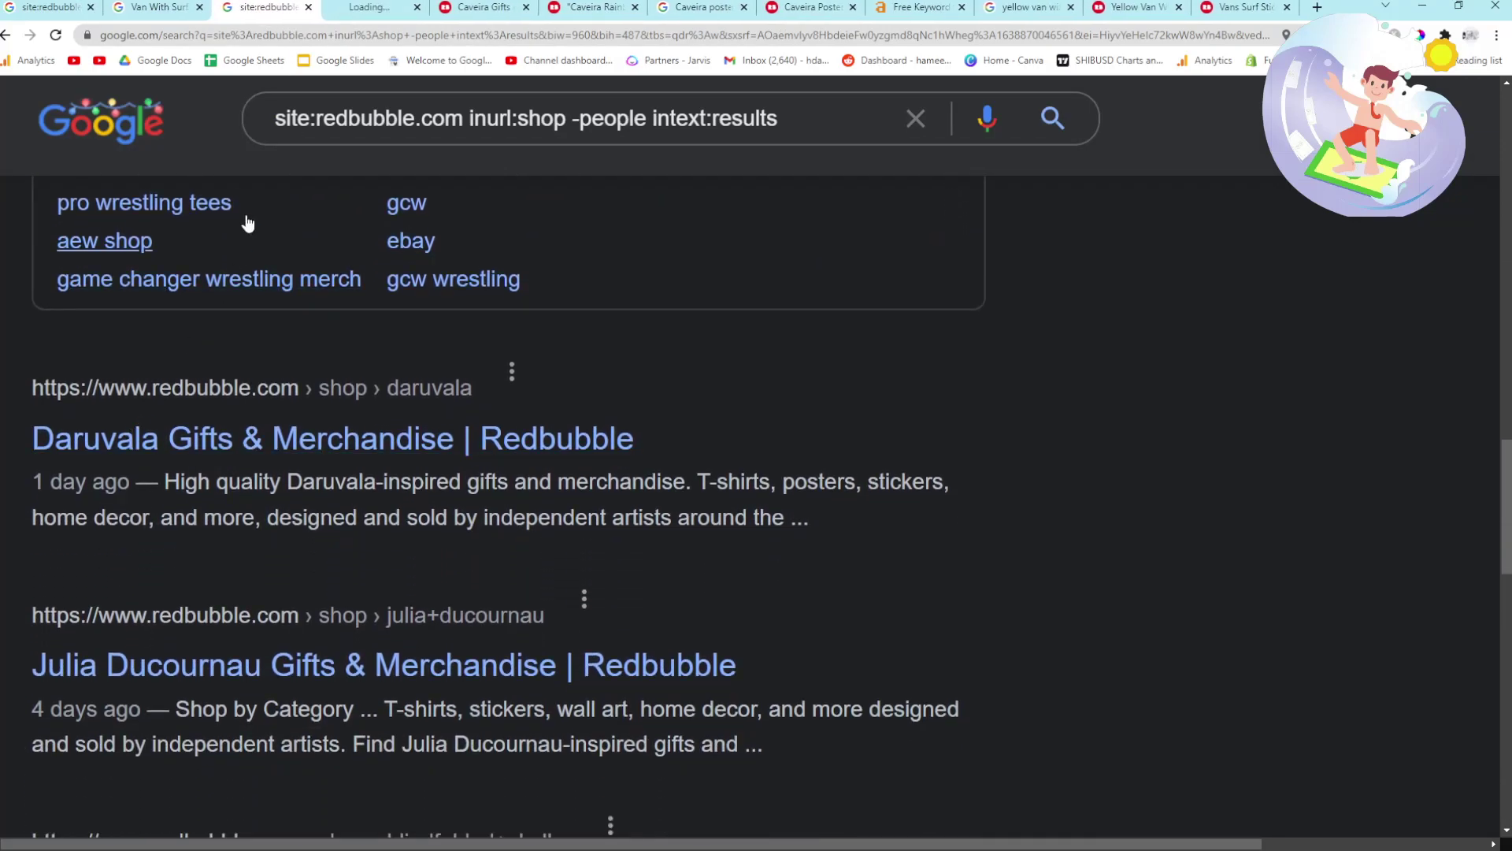
left_click(358, 8)
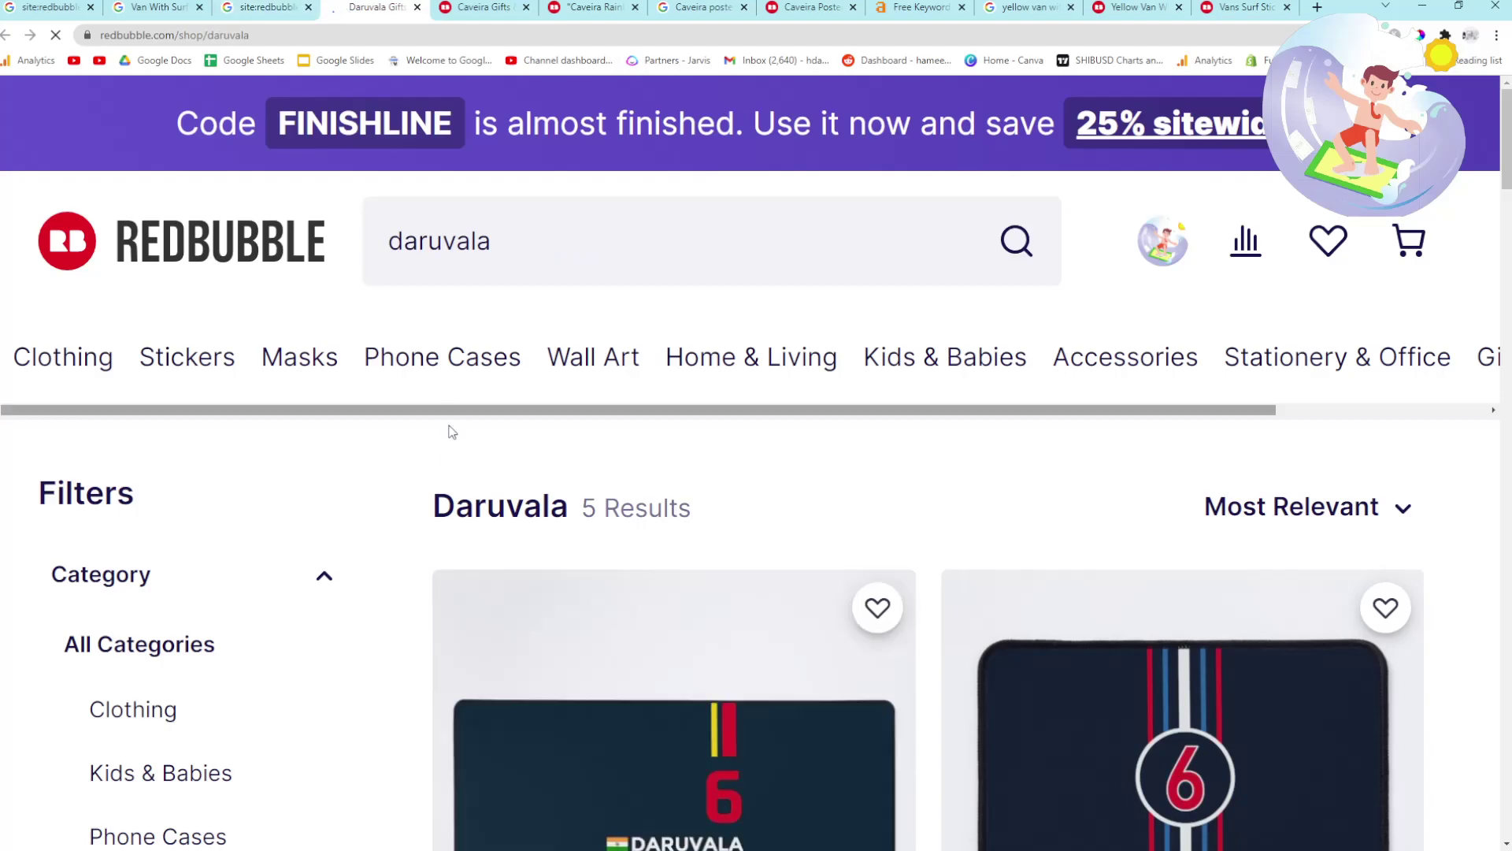
scroll(545, 431, "down", 3)
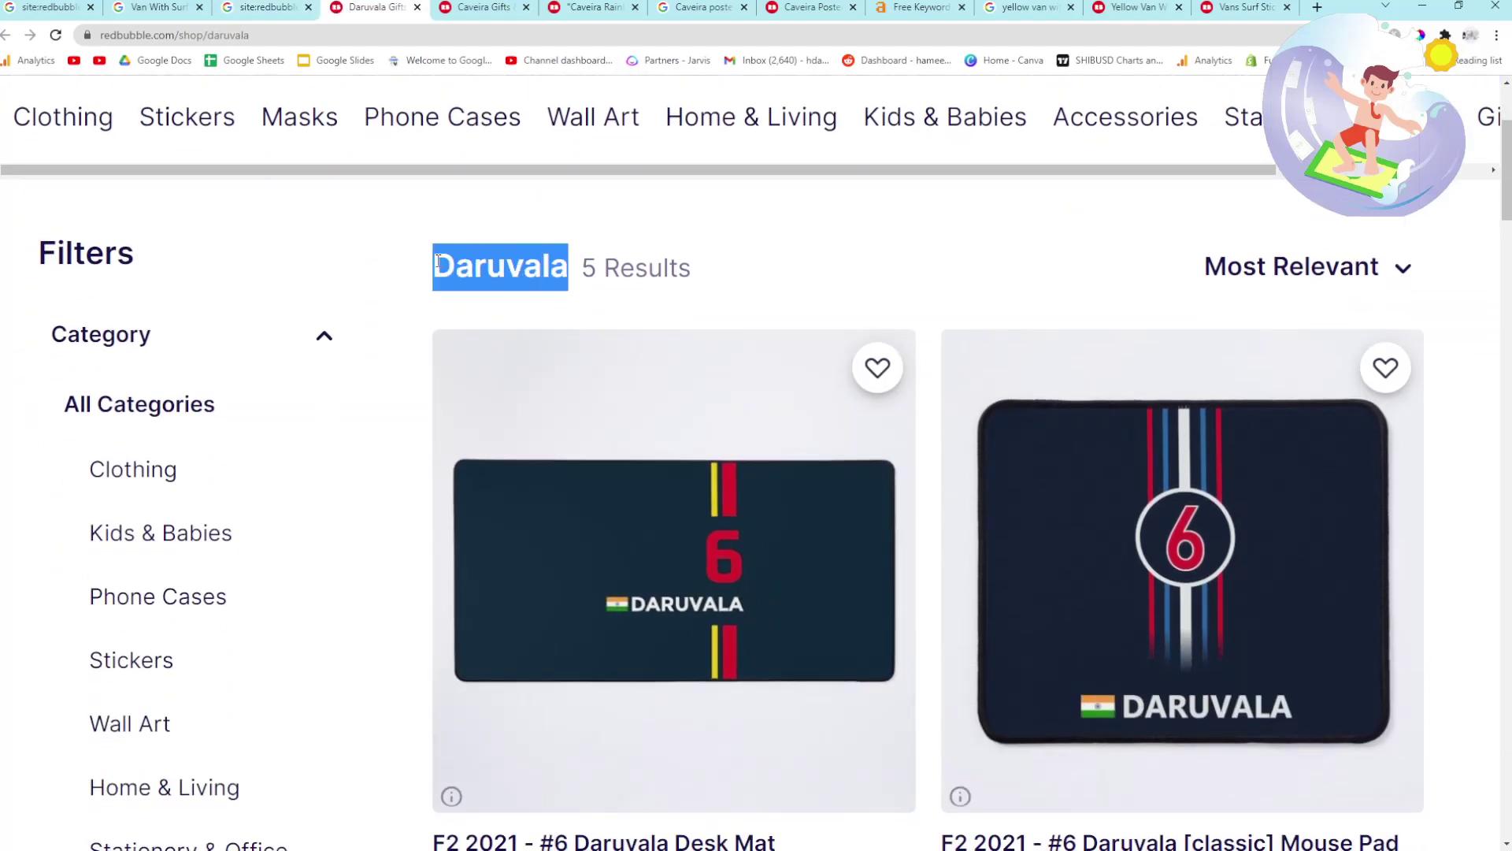
scroll(590, 465, "down", 5)
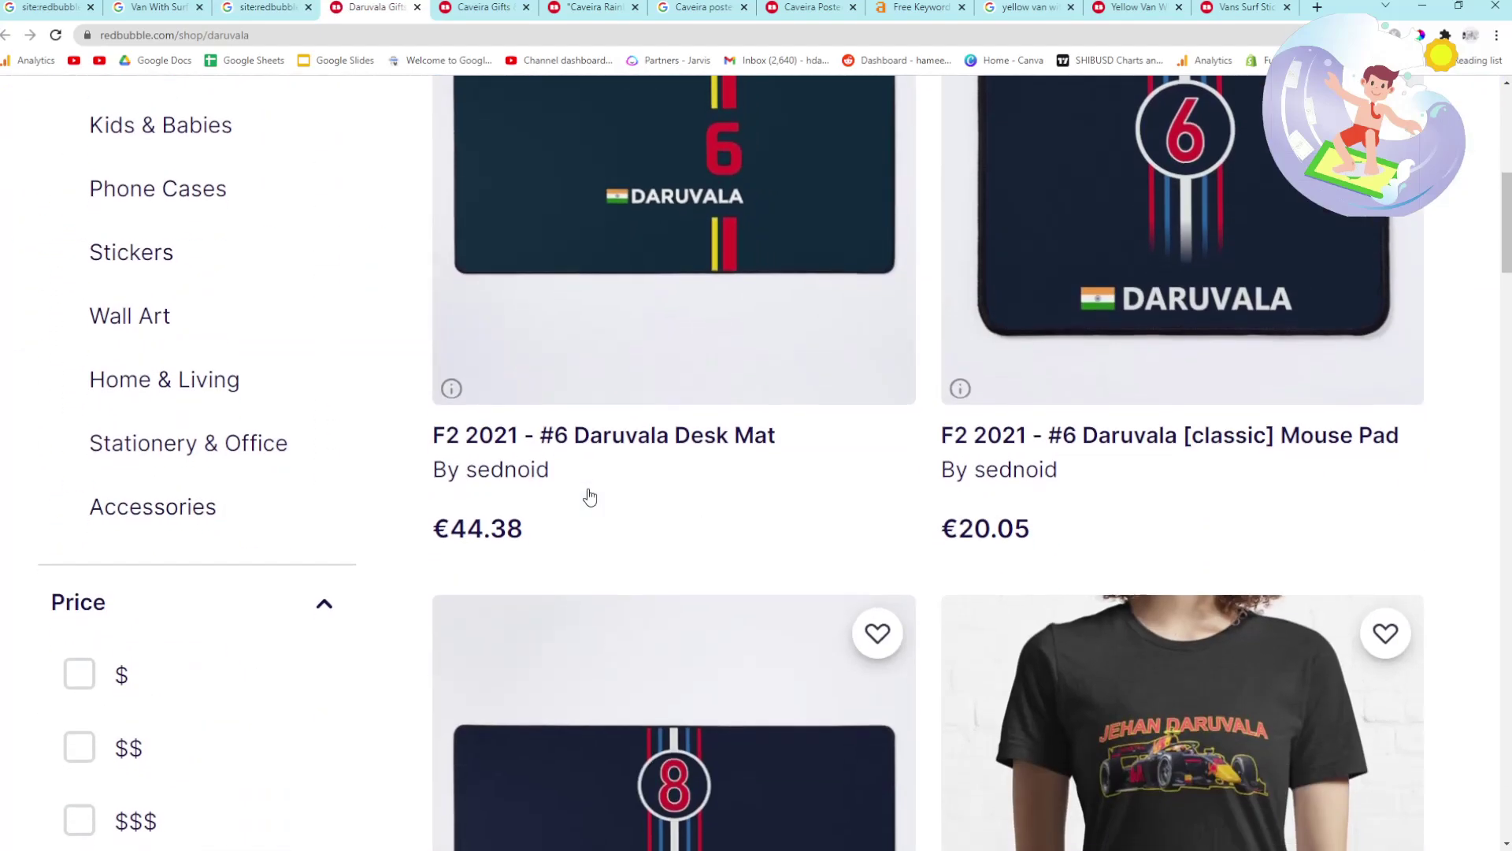
scroll(589, 496, "down", 8)
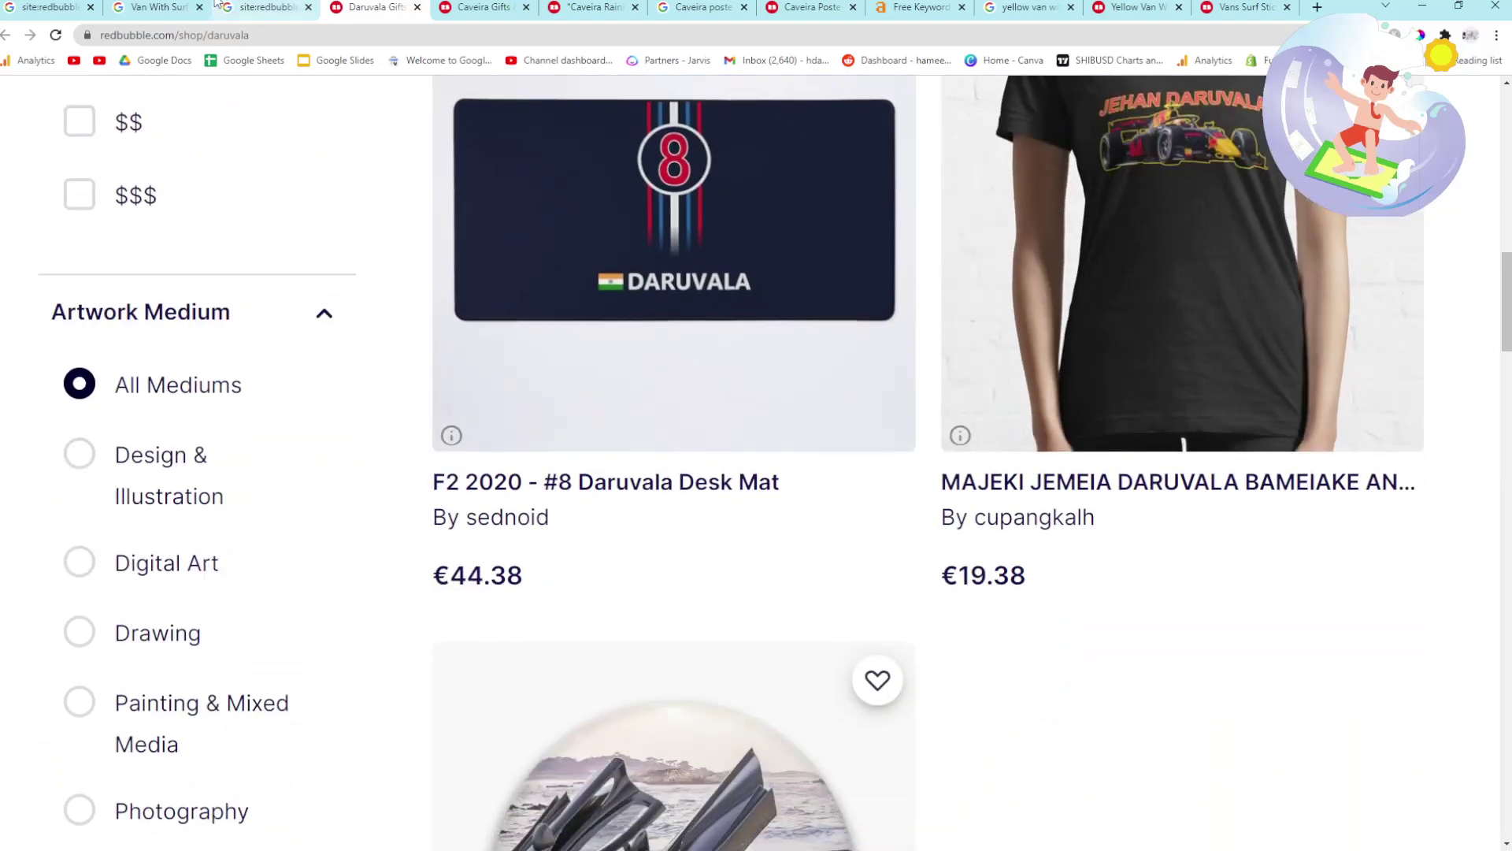
Open the "Wootus T-Shirts" result of the shop query in a separate tab beside the results and look through its designs.
left_click(215, 5)
scroll(312, 577, "down", 7)
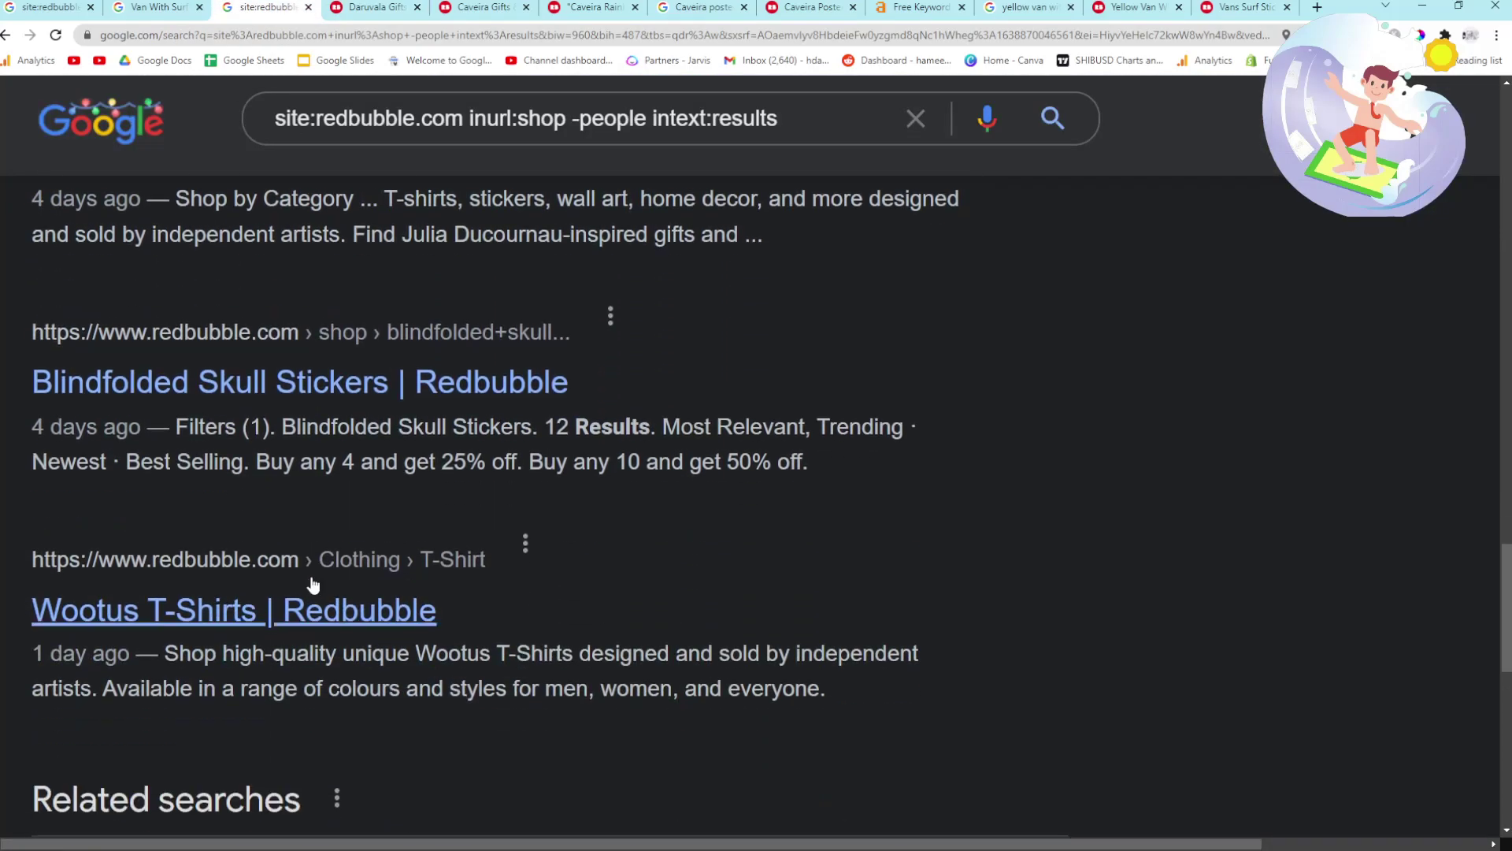
scroll(203, 546, "down", 2)
middle_click(186, 449)
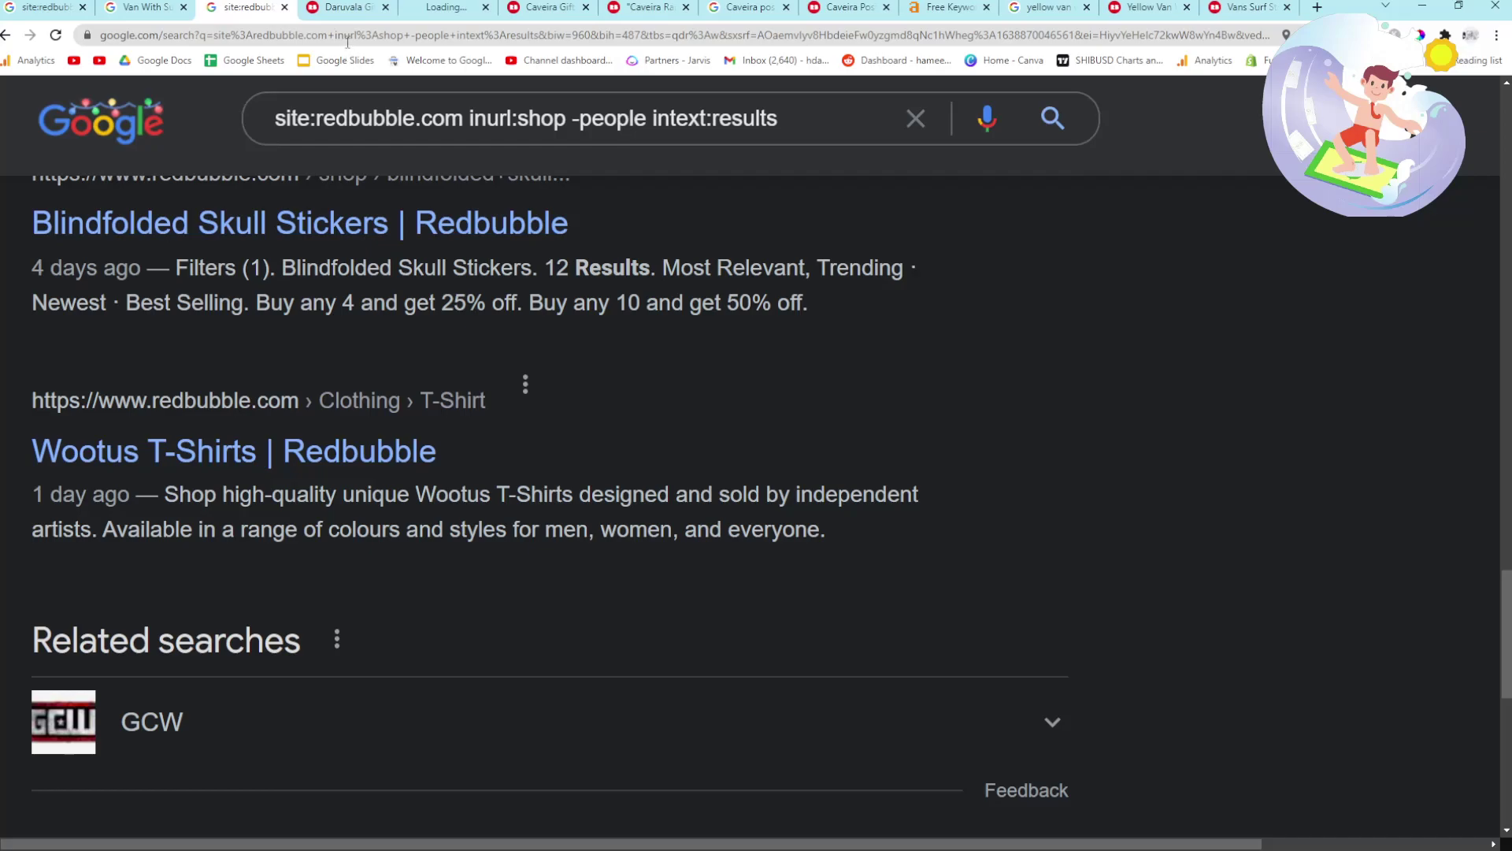
left_click_drag(438, 5, 346, 6)
scroll(473, 441, "down", 6)
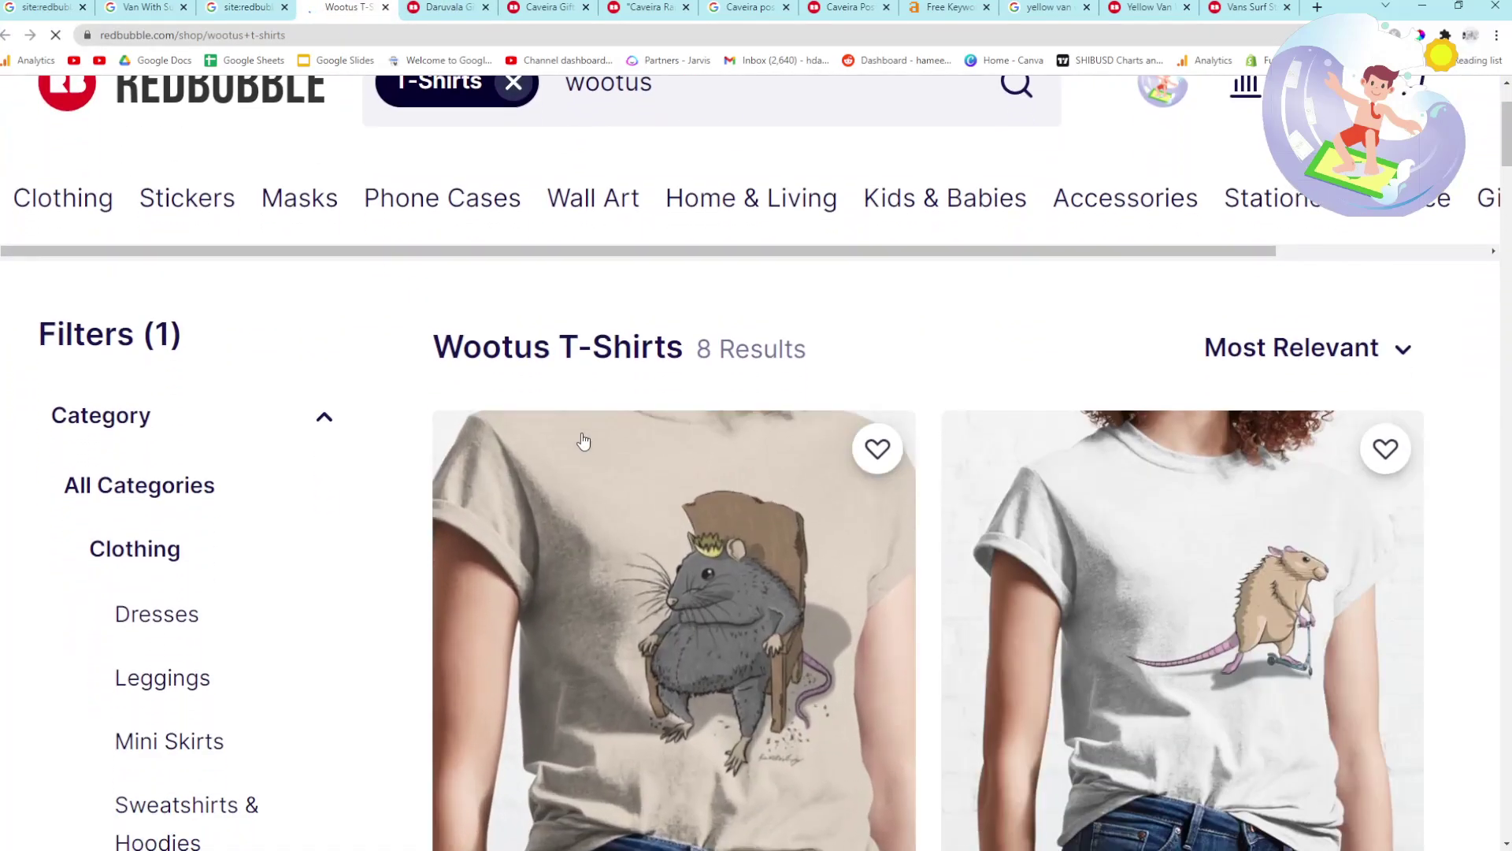
scroll(426, 628, "down", 3)
scroll(412, 628, "up", 4)
Go to page 2 of the shop query results and open the Emo Emu and Squeenis results in separate tabs.
left_click(244, 7)
scroll(253, 483, "down", 8)
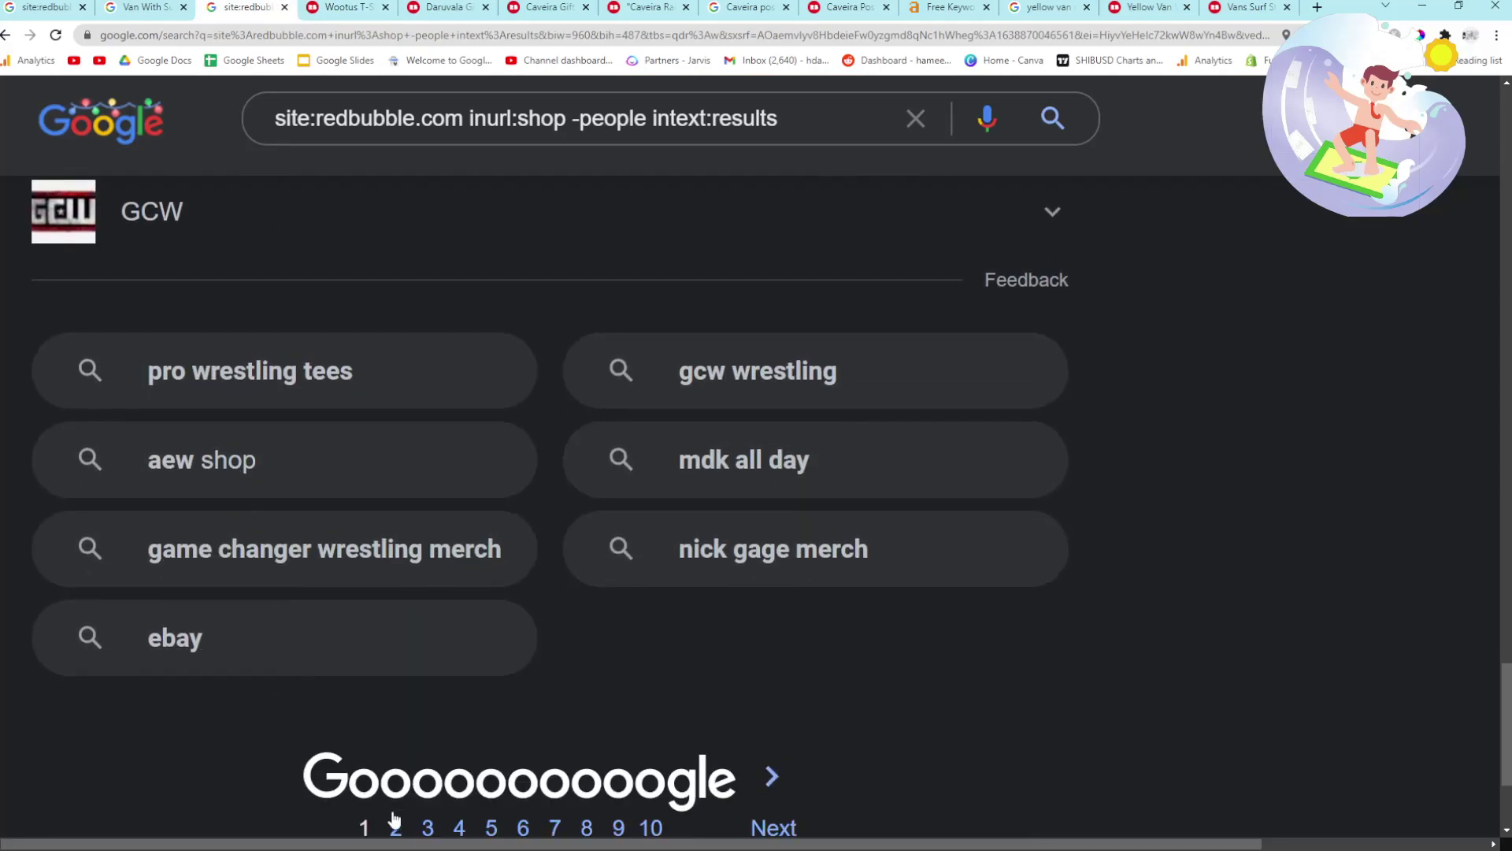
left_click(393, 819)
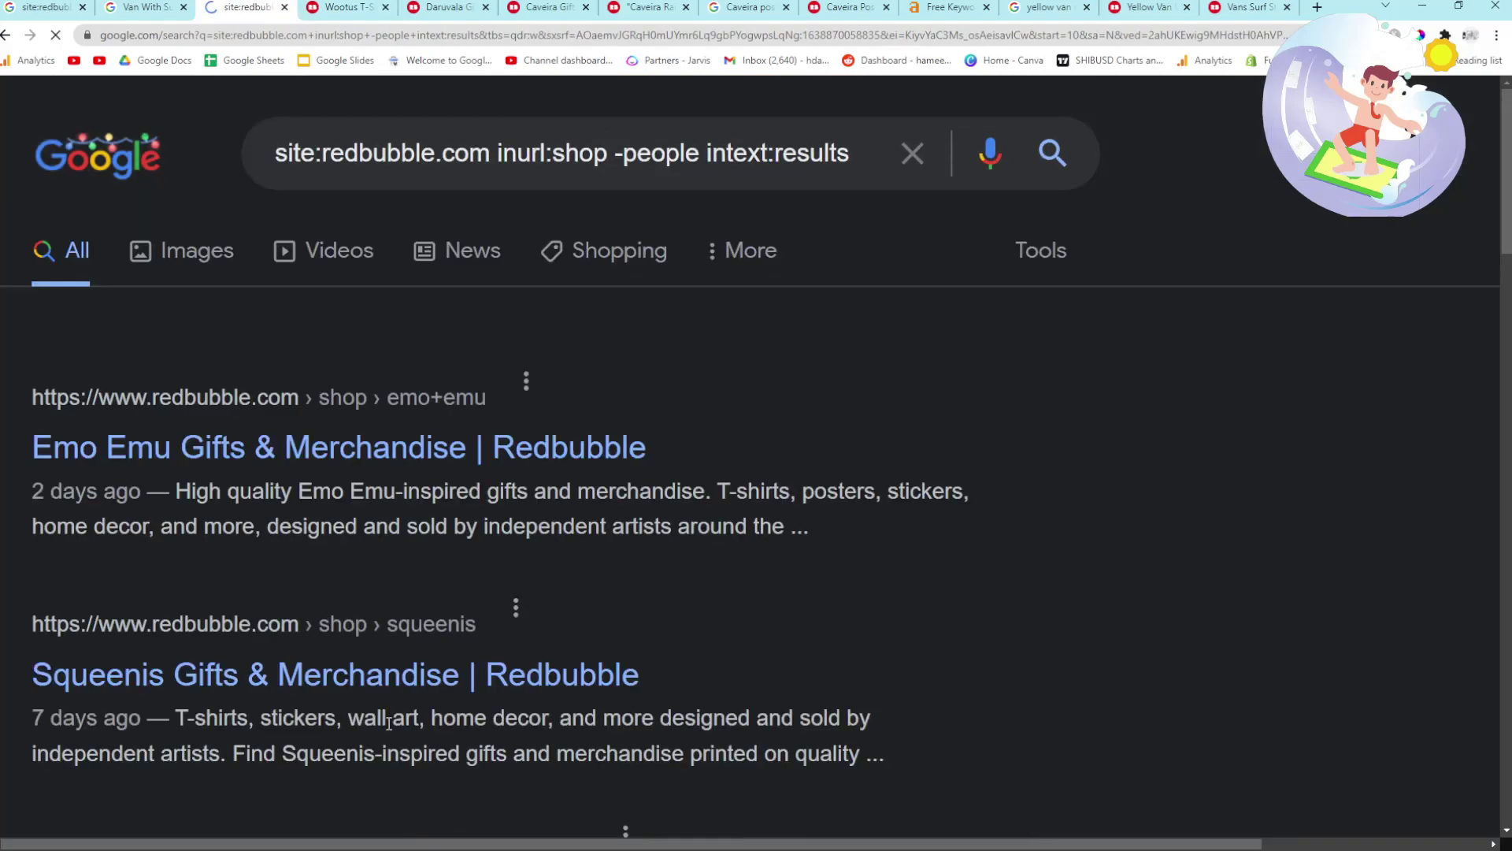
left_click(264, 454, "ctrl")
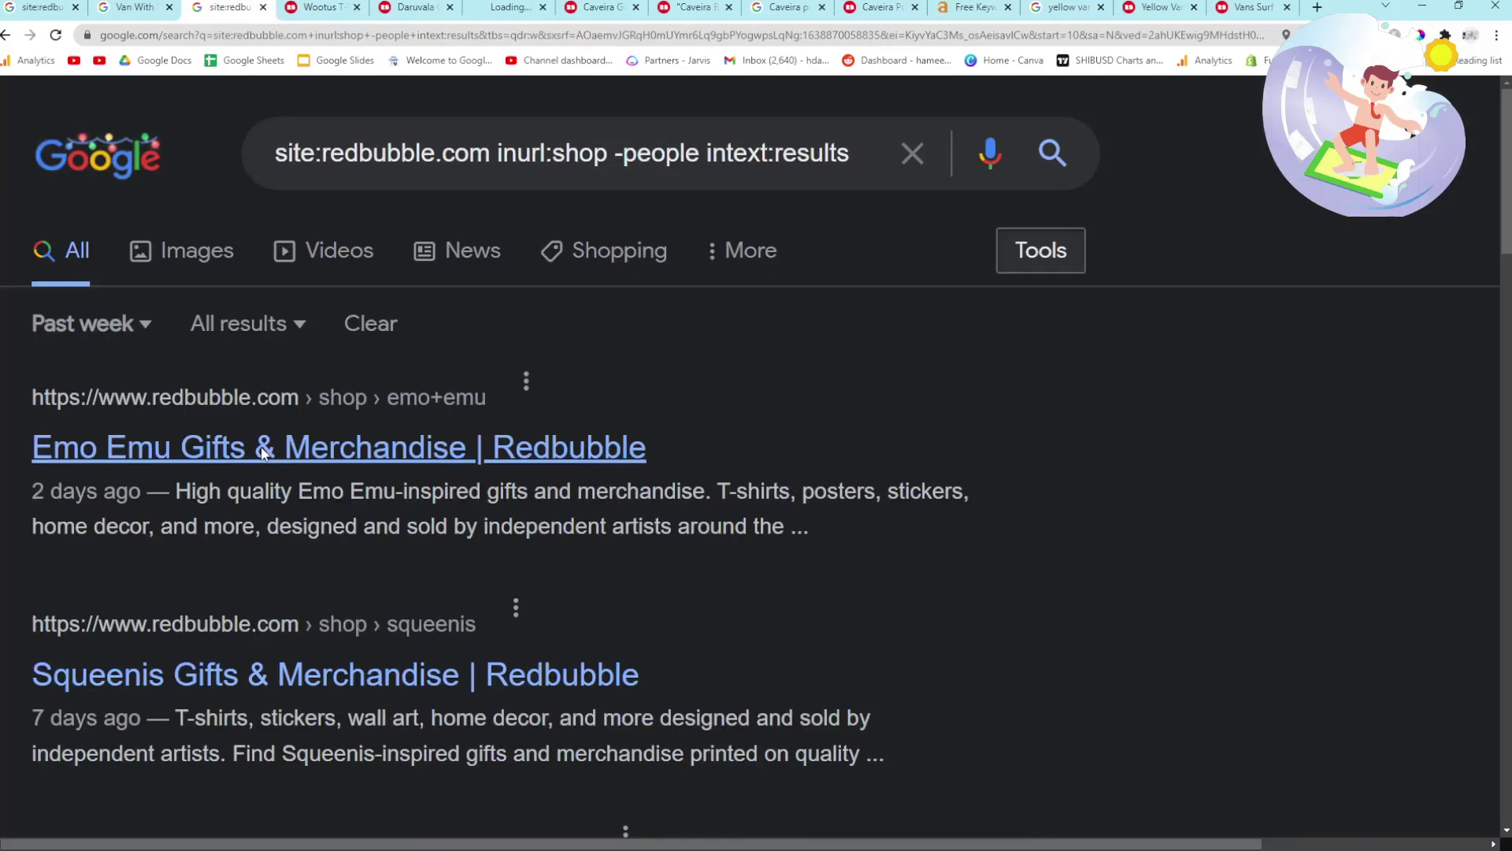
left_click(275, 680, "ctrl")
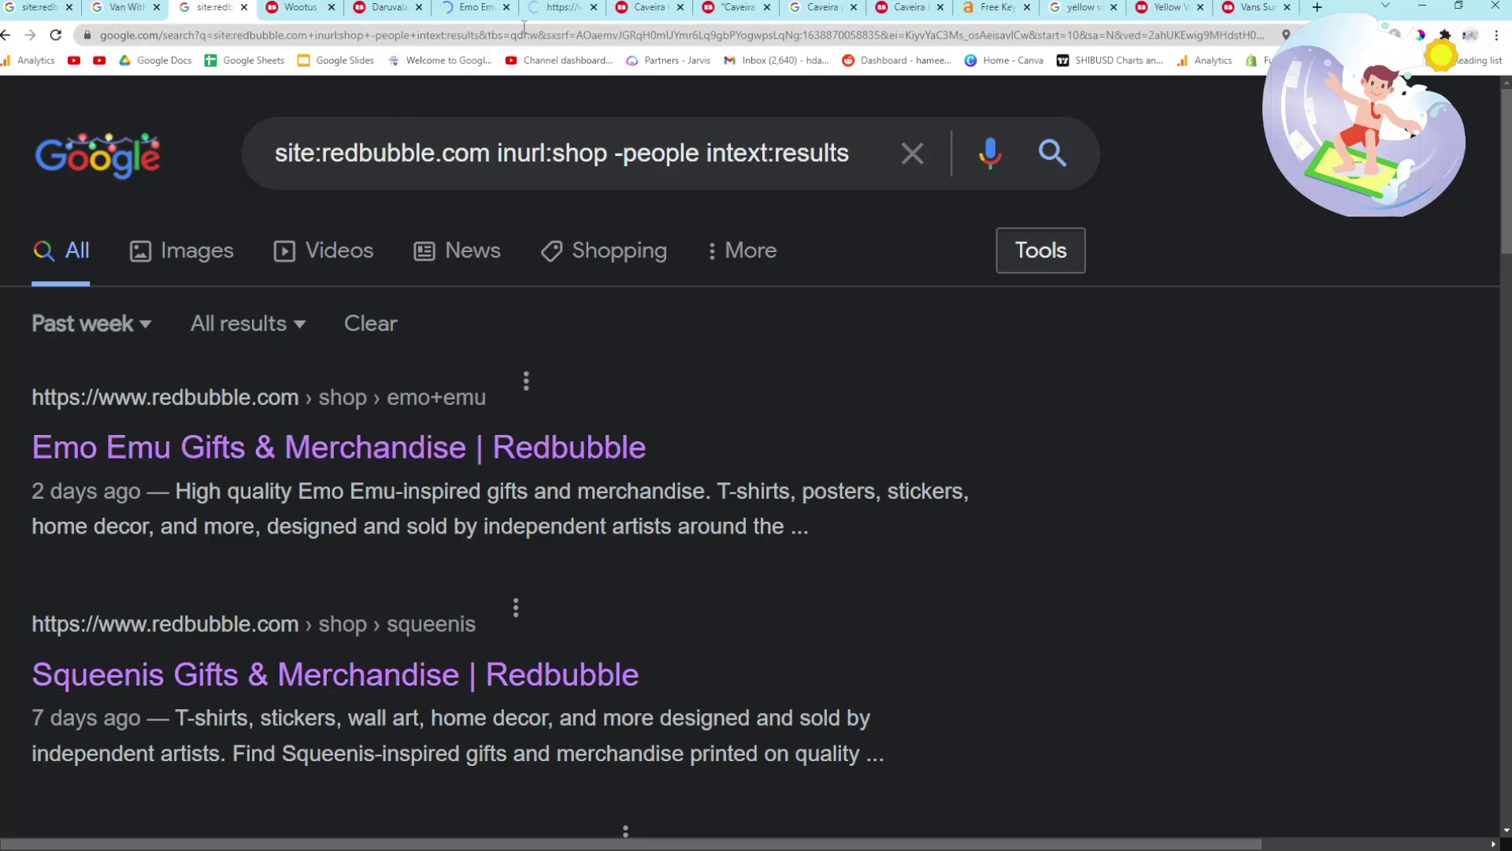
Move the Squeenis tab beside the results, look through its page, and return to the second page of results.
left_click_drag(557, 8, 303, 8)
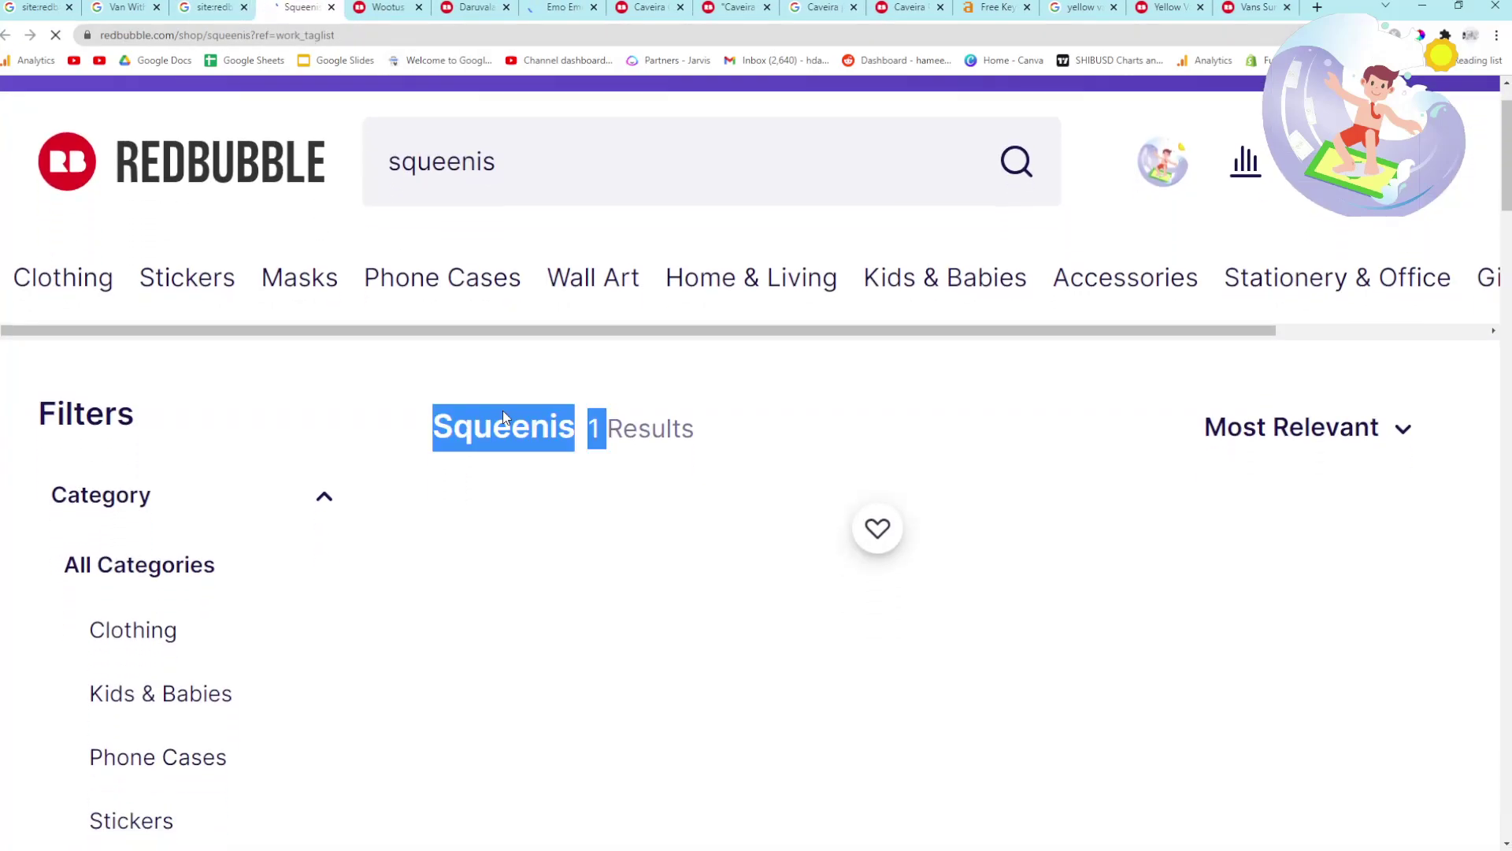
scroll(669, 486, "down", 5)
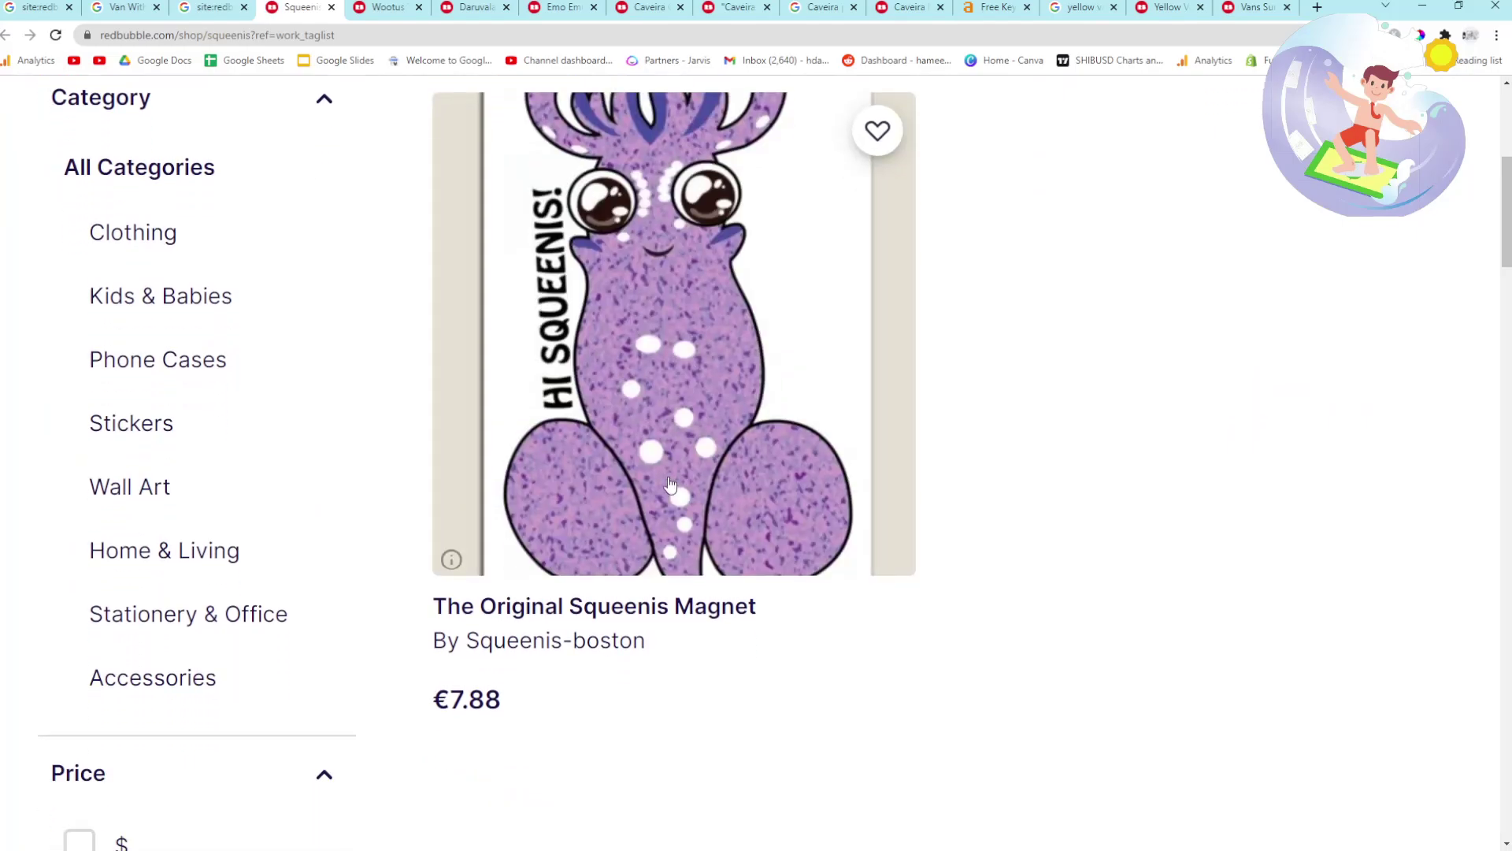
scroll(668, 486, "down", 8)
left_click(215, 6)
scroll(354, 512, "down", 5)
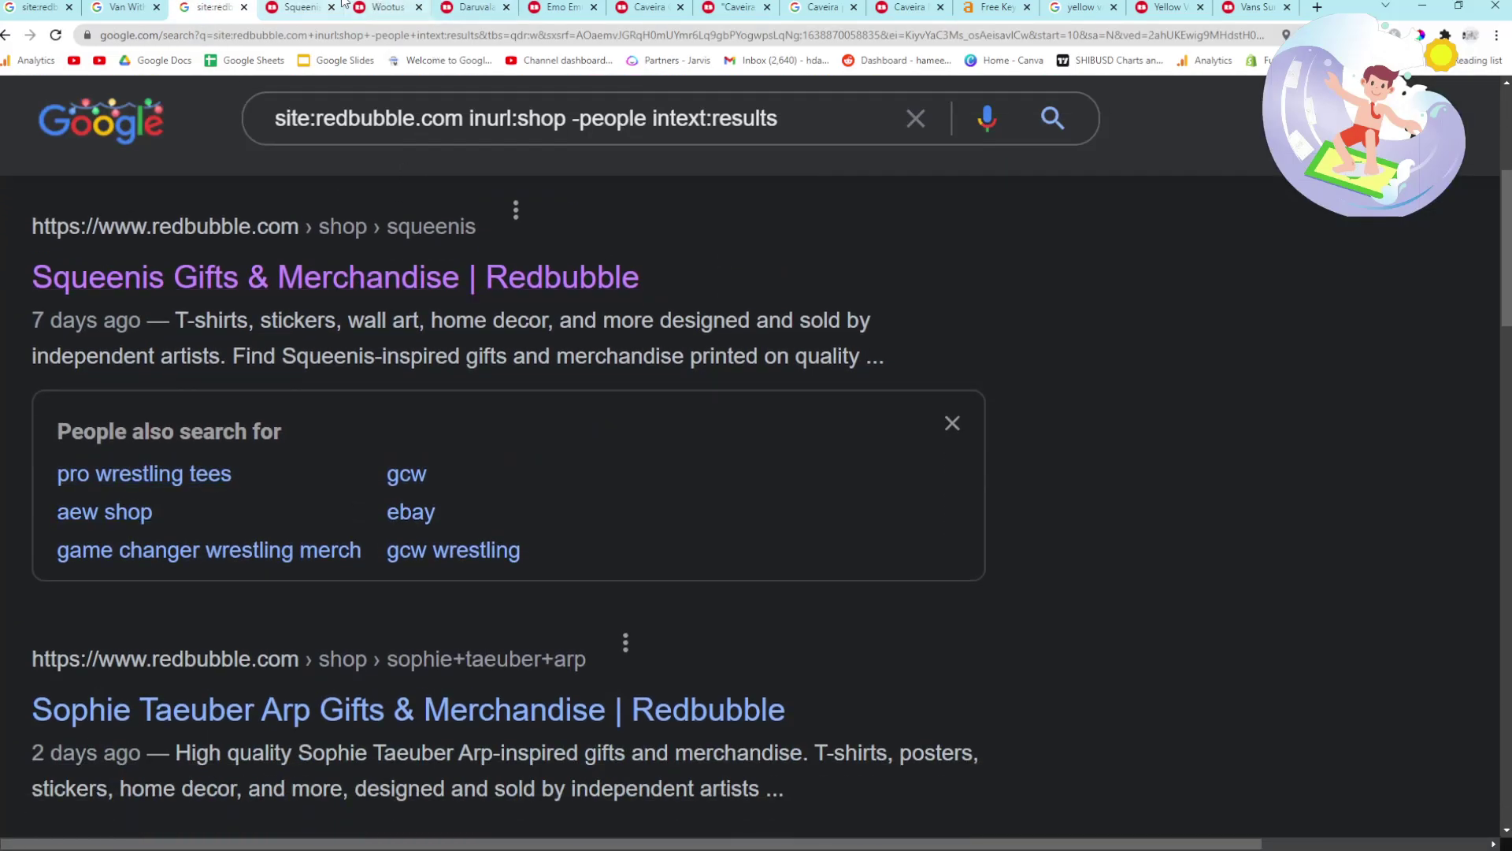
Close the Squeenis tab, check the Wootus T-Shirts page again, and open the Url Battle Rap shop page.
left_click(332, 8)
left_click(311, 7)
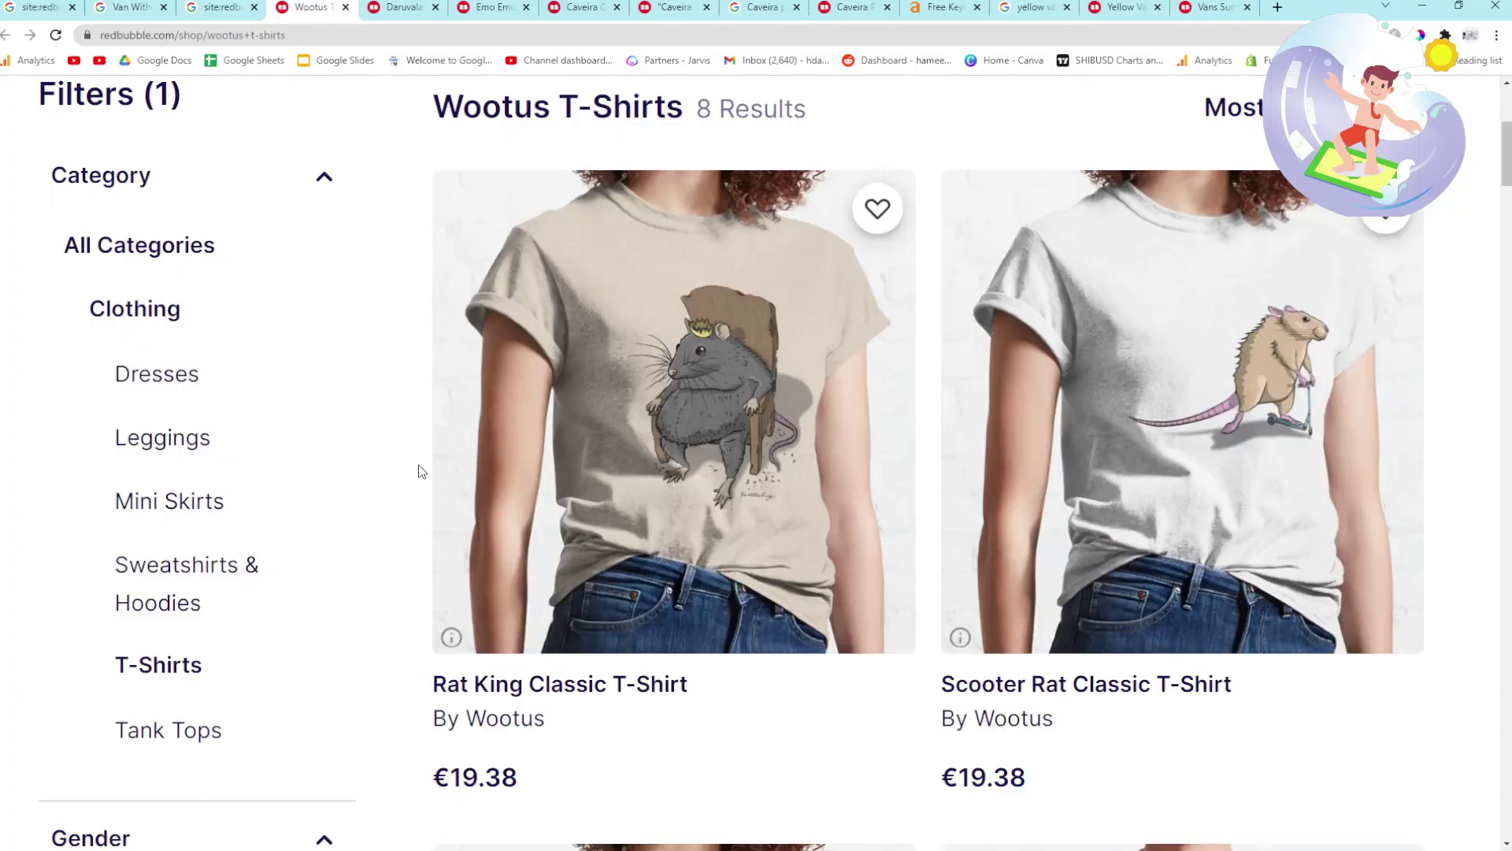
left_click(402, 6)
left_click(237, 7)
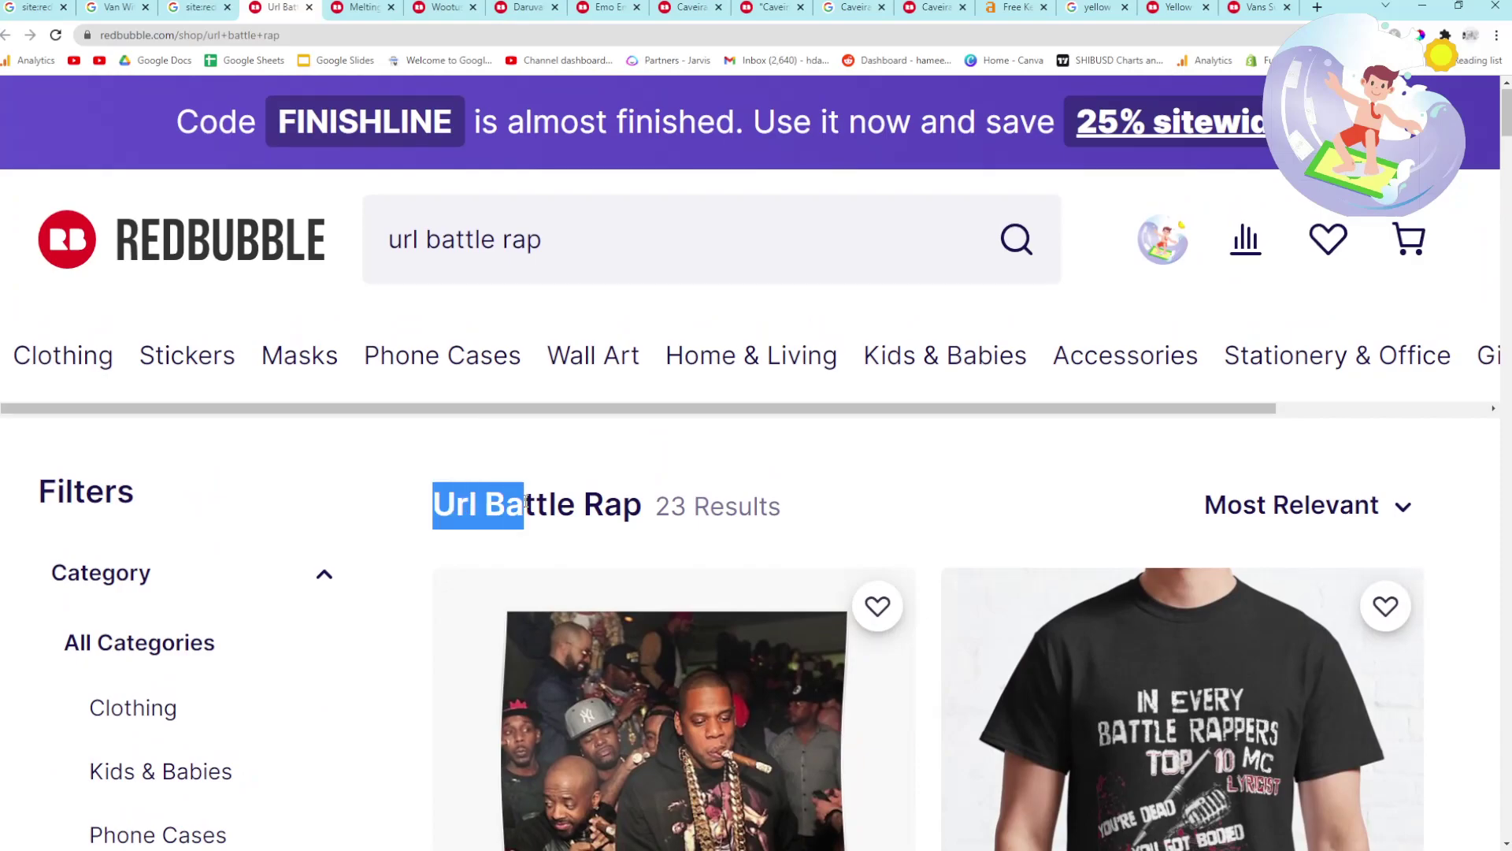
Find the phrase "Url Battle Rap" on the shop page and go through its matches.
key("ctrl+f")
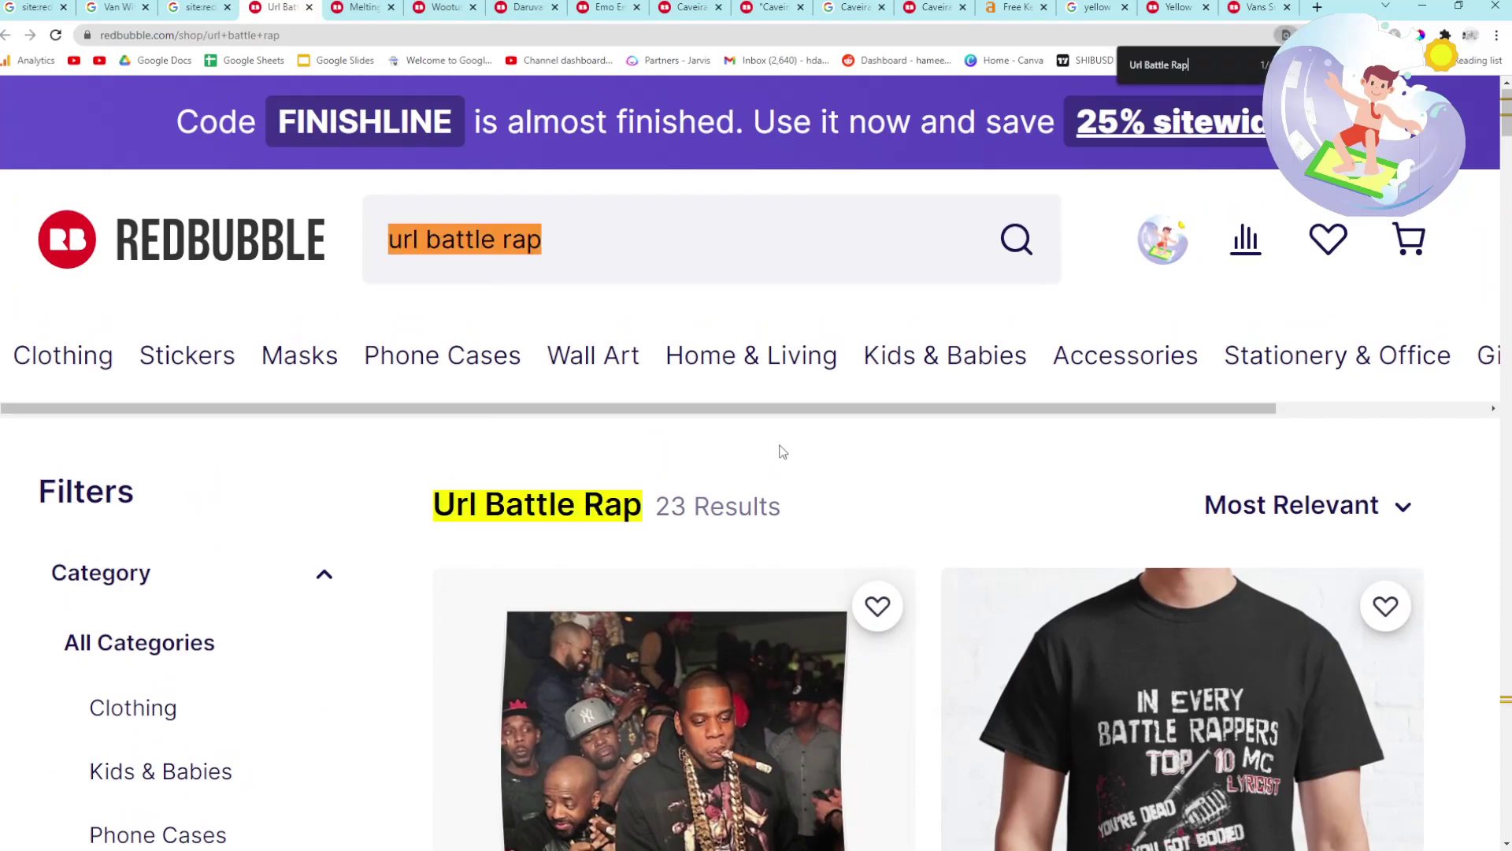
scroll(778, 443, "down", 5)
key("Return")
key("Return")
key("Return")
key("Return")
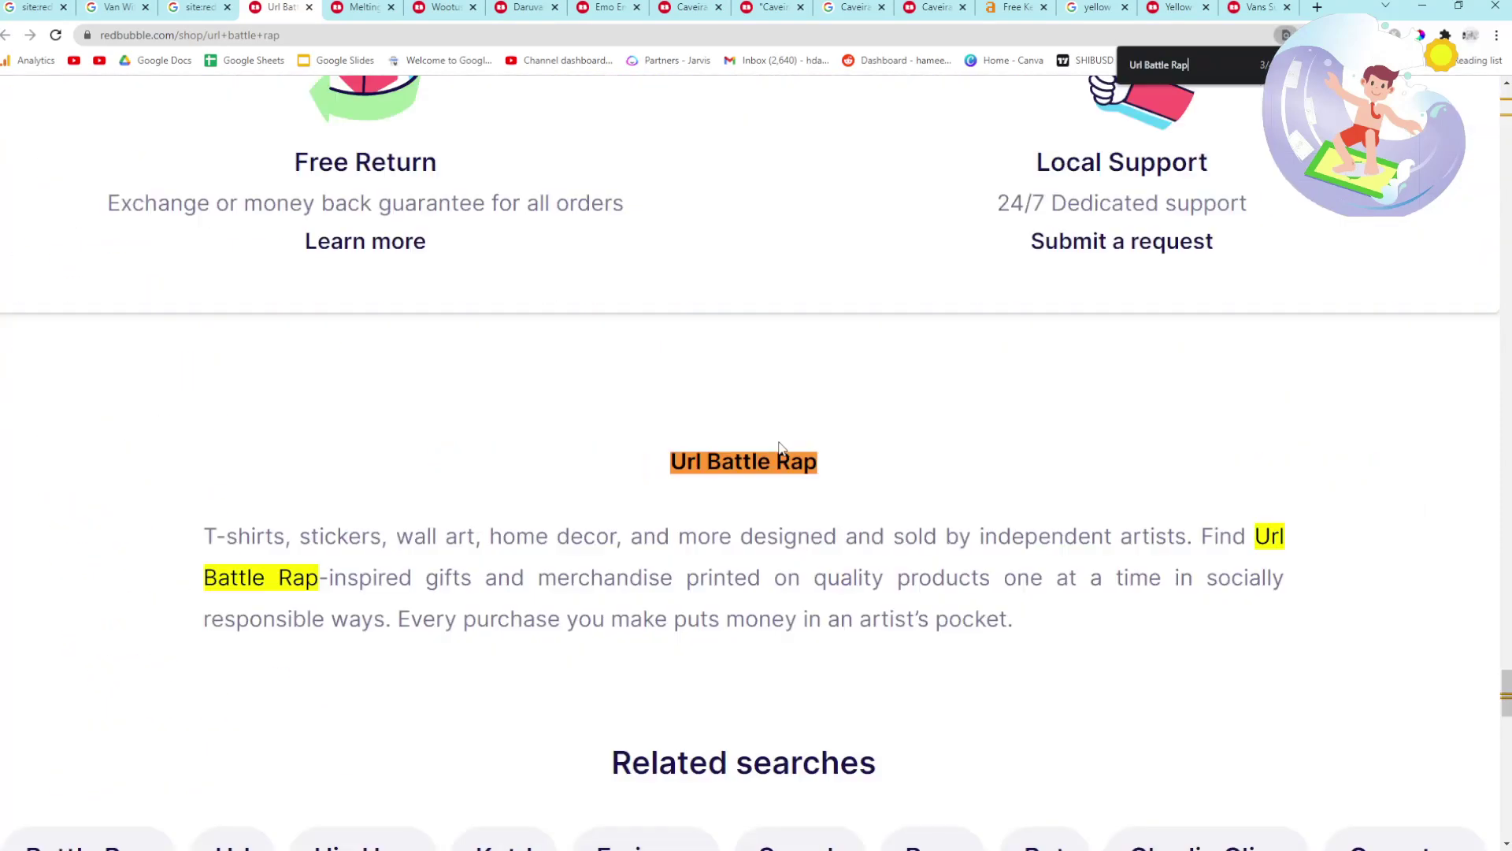
scroll(782, 448, "down", 5)
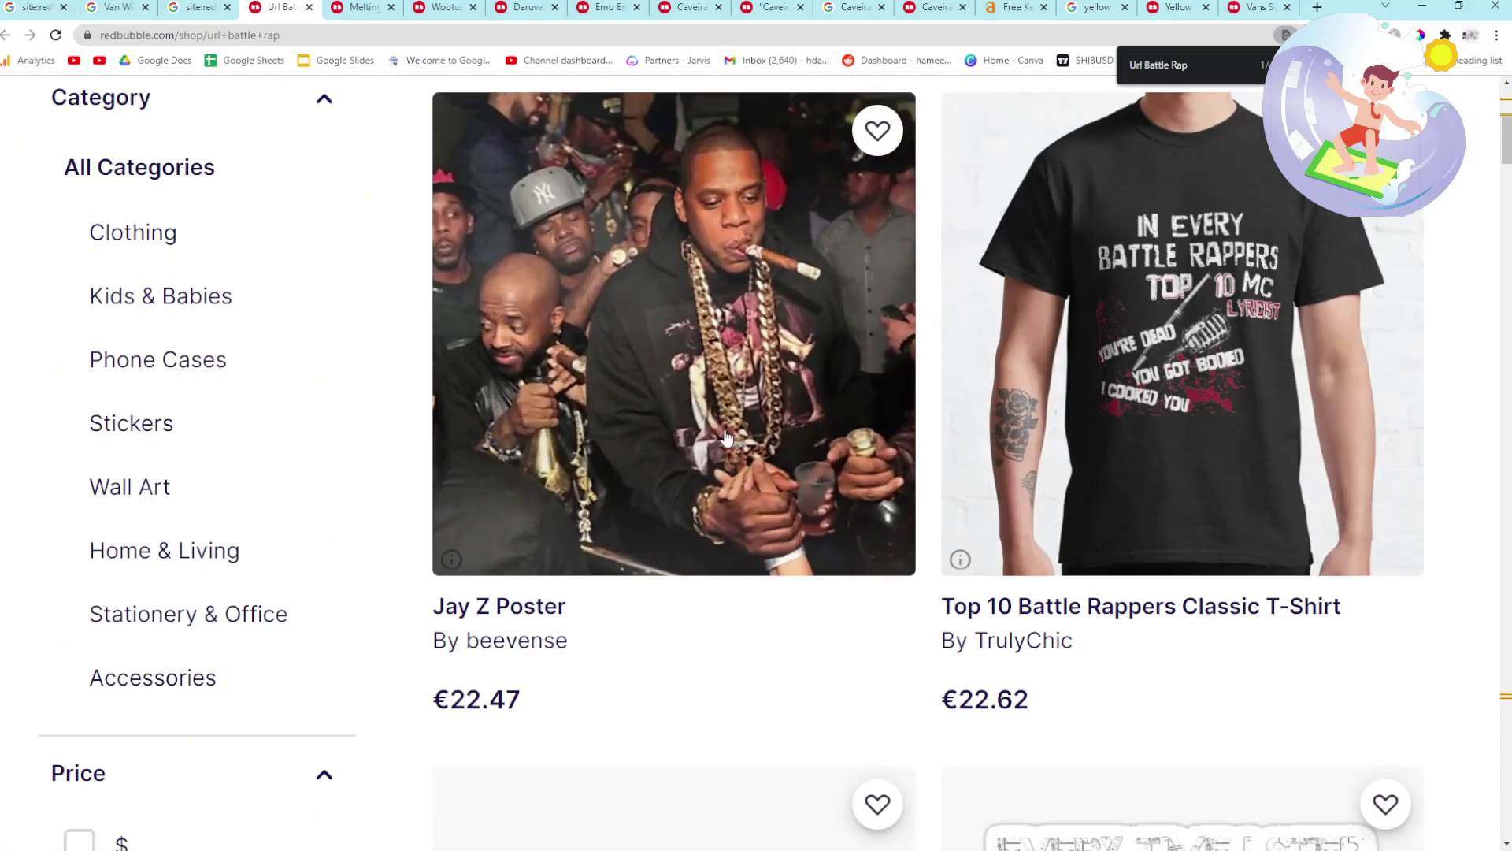
Open the Jay Z Poster in a separate tab, look through its page and similar designs, and return to the Url Battle Rap results.
left_click(632, 429)
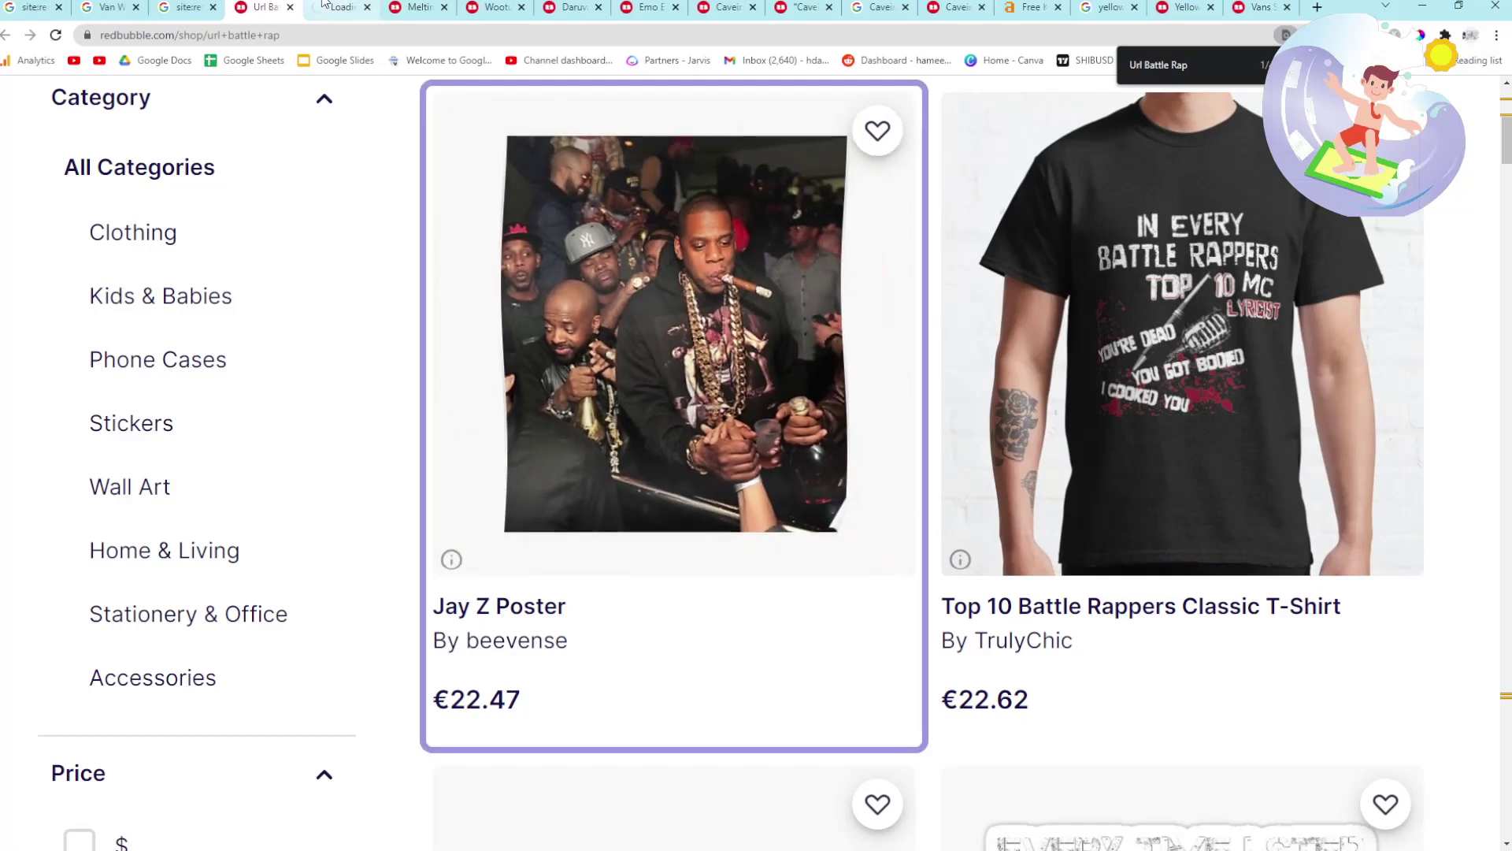
scroll(503, 333, "down", 10)
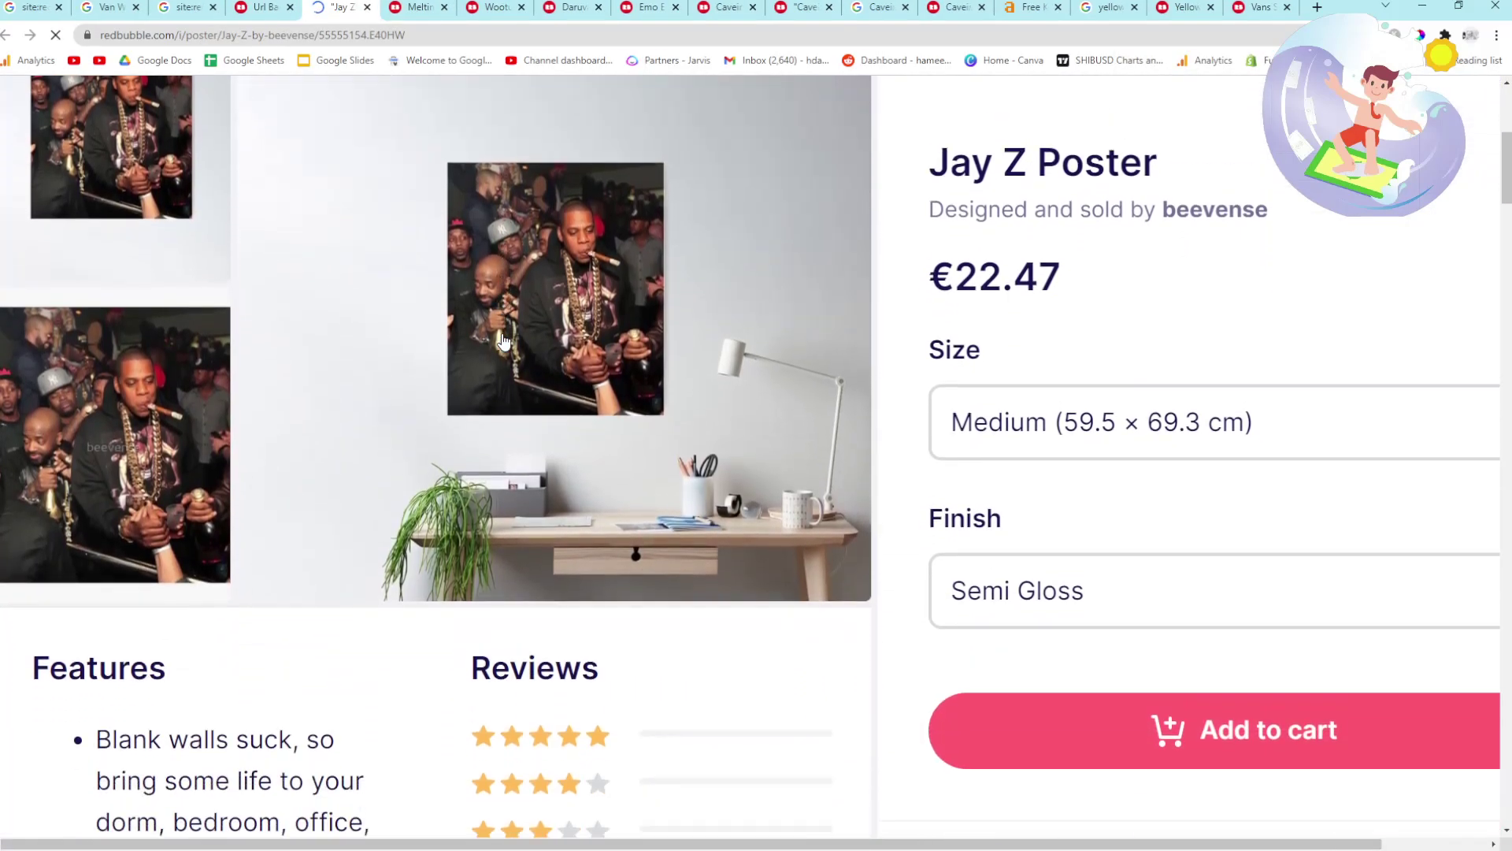
scroll(505, 341, "down", 15)
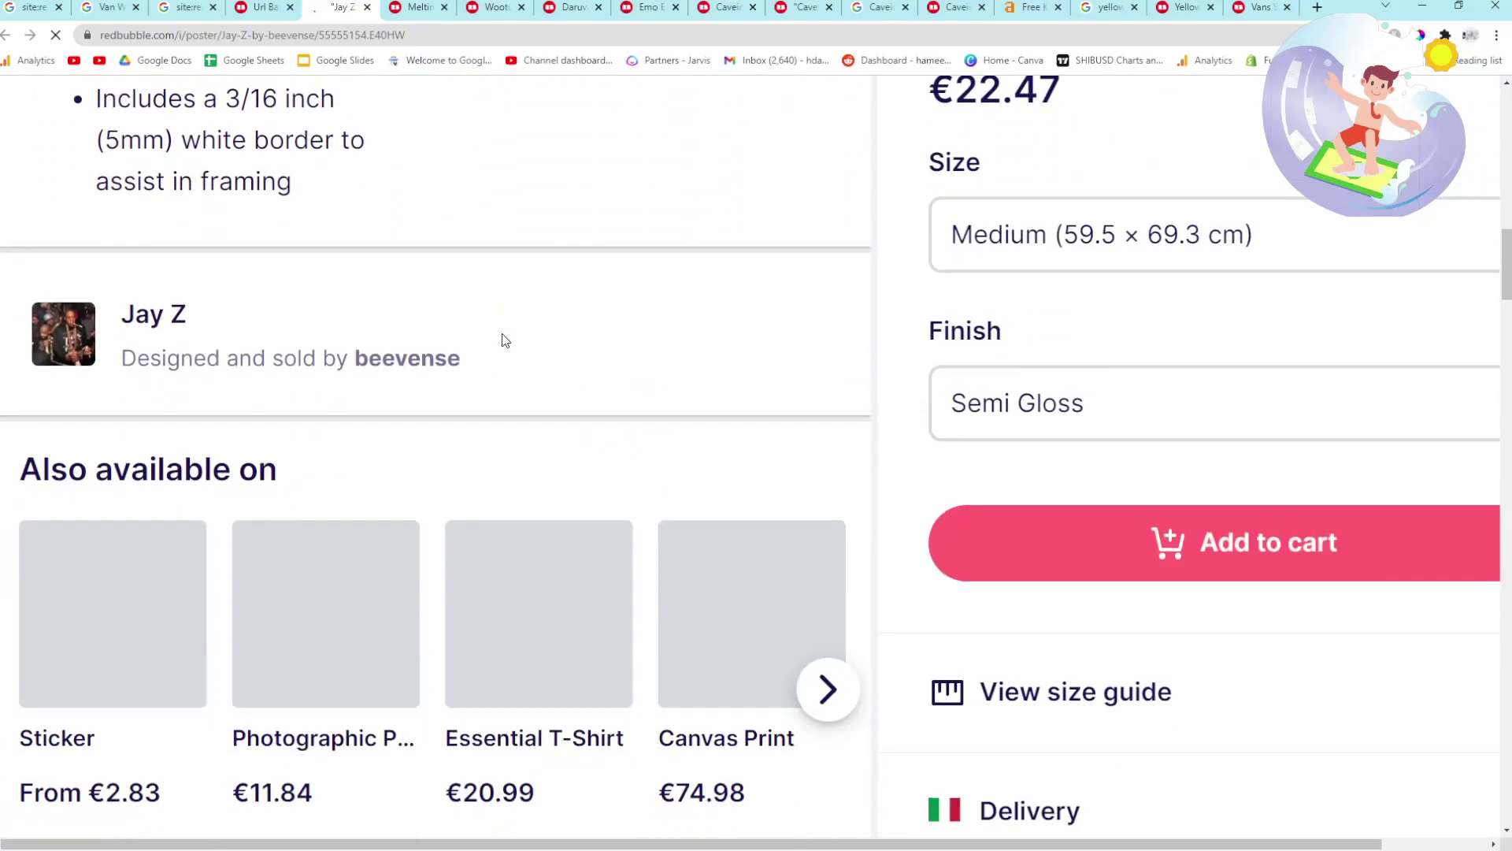
scroll(505, 340, "down", 4)
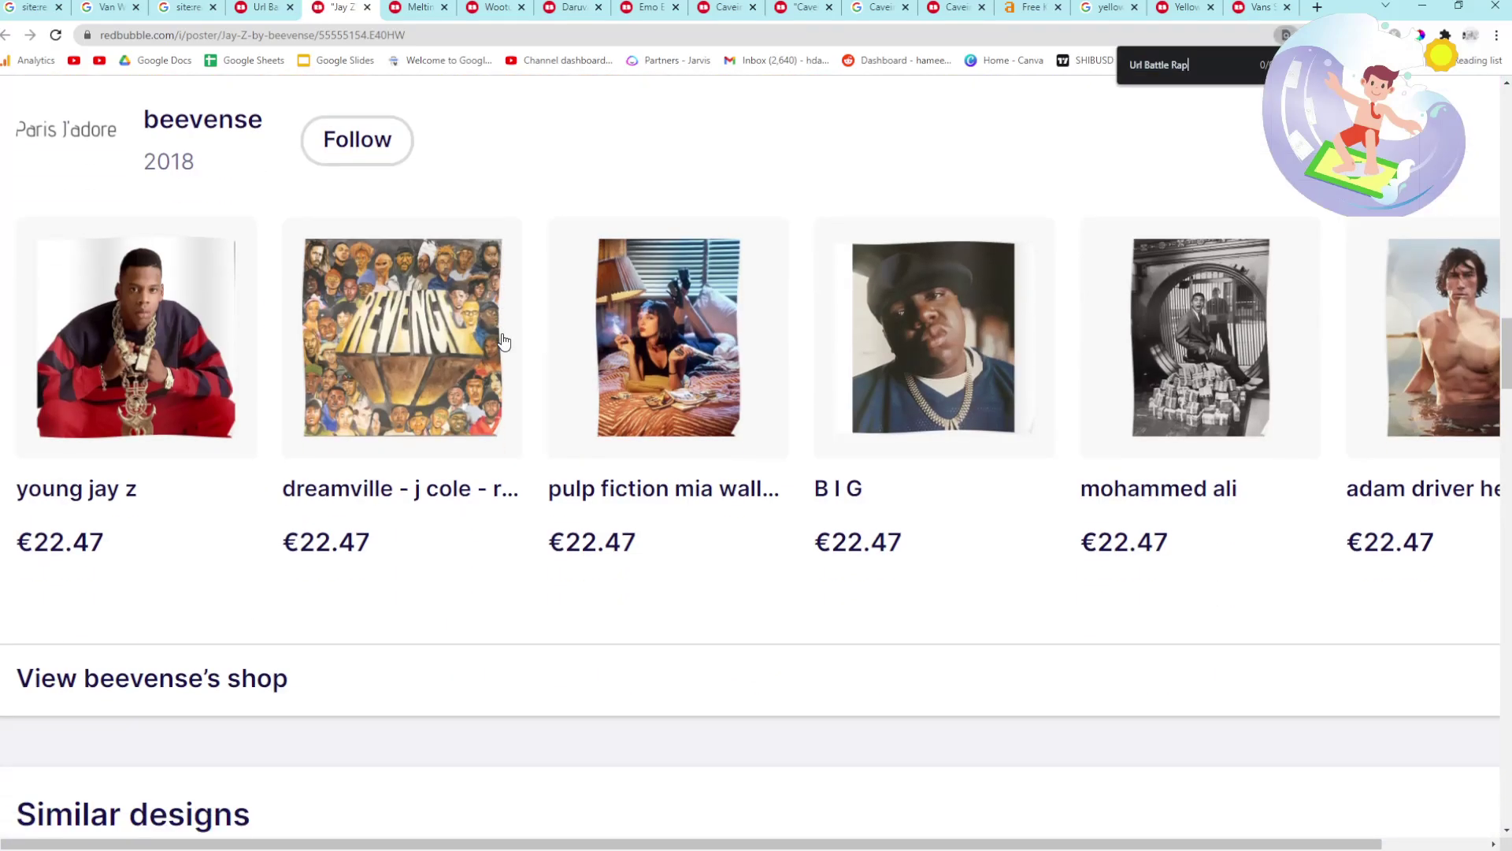
scroll(504, 340, "down", 14)
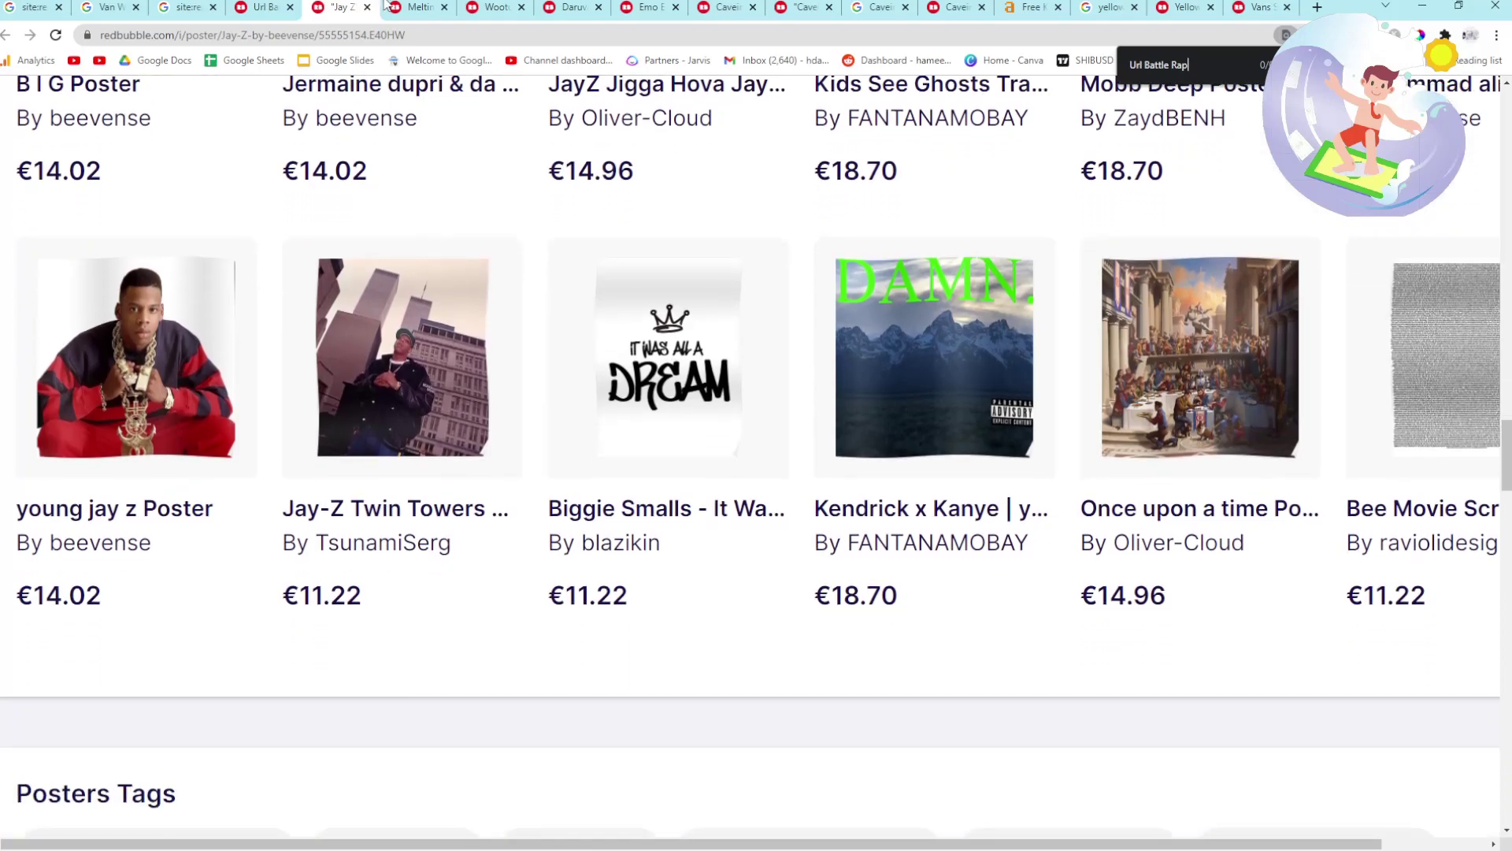
left_click(260, 7)
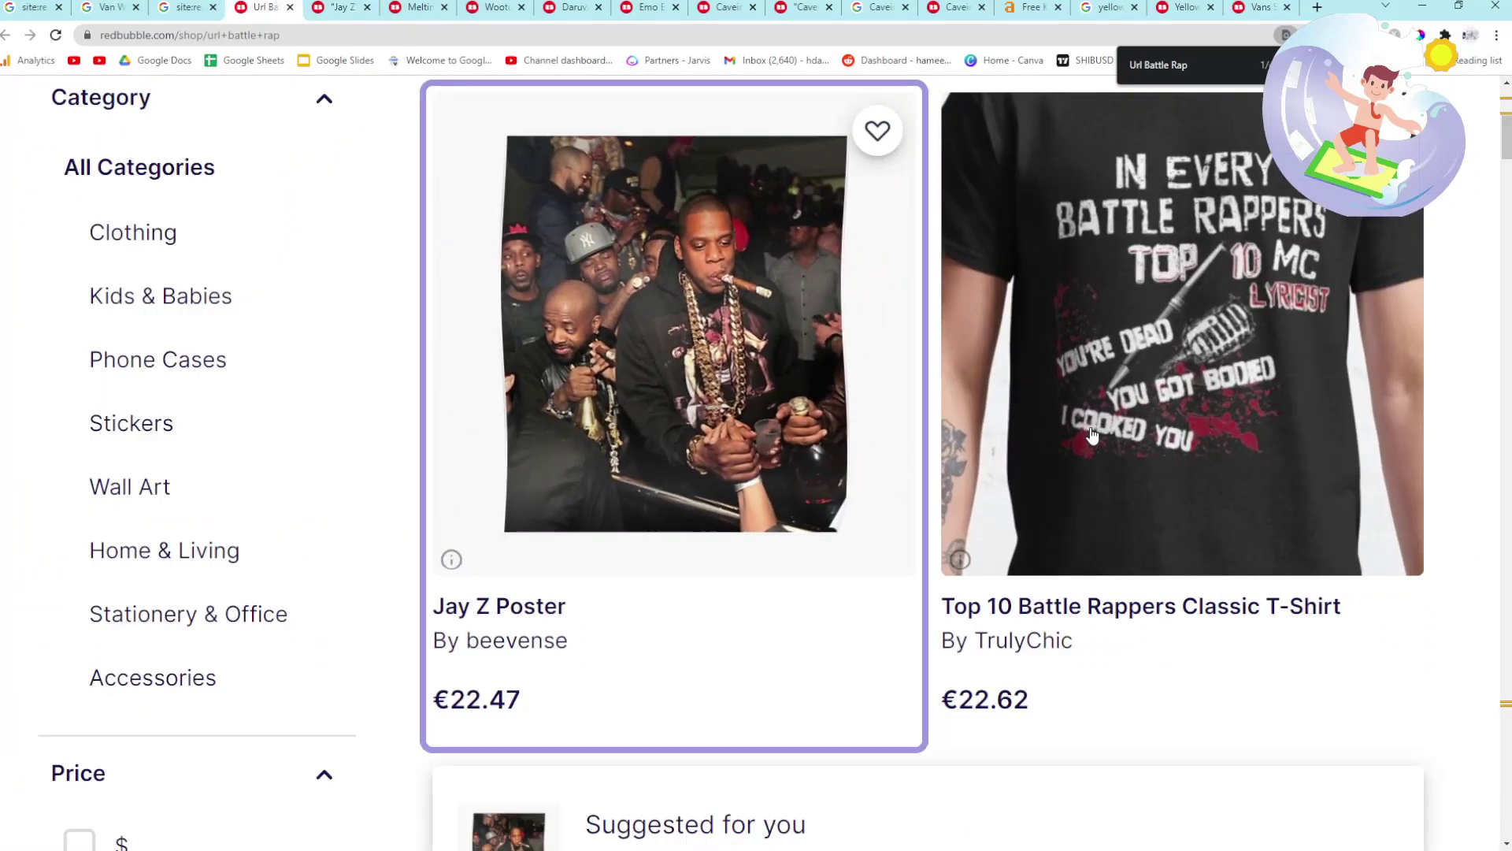
left_click(339, 7)
left_click(260, 7)
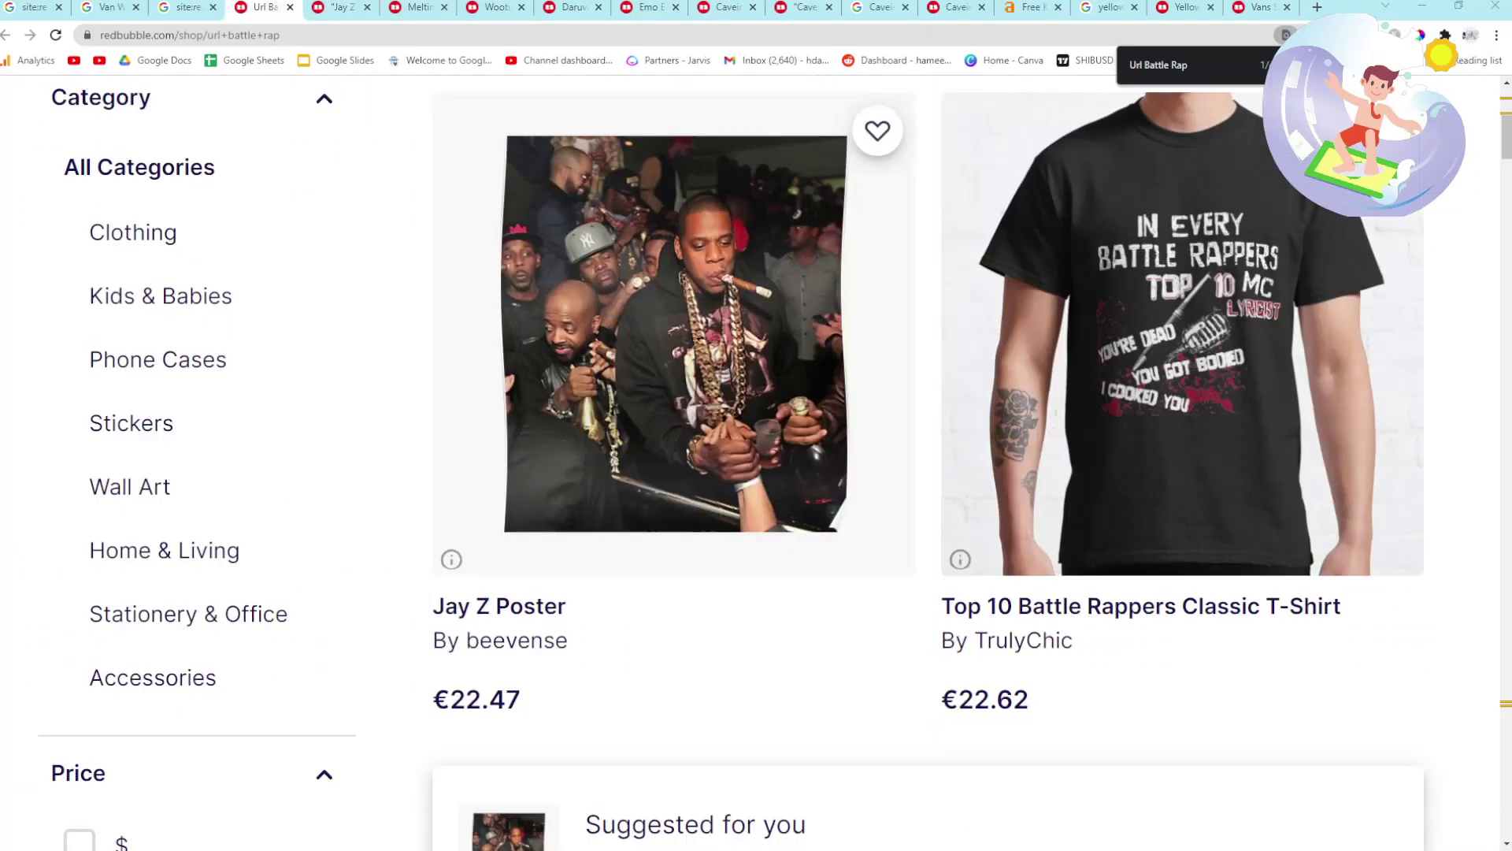
Generate Google keyword ideas for "Url Battle Rap" in the United States with the Ahrefs Free Keyword Generator, passing the robot check.
left_click(1038, 5)
scroll(344, 355, "up", 15)
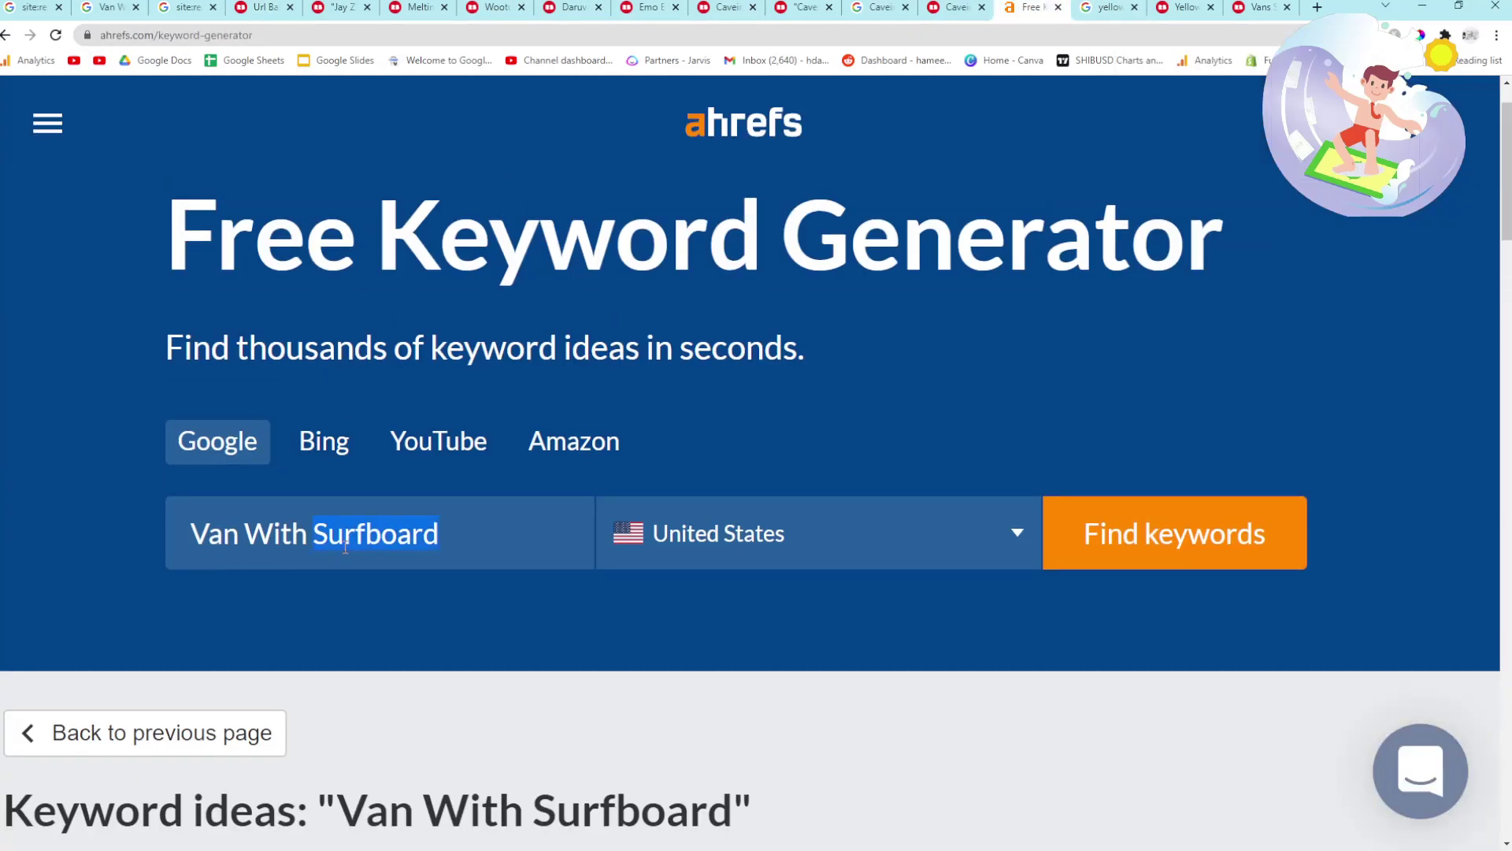
left_click(1158, 555)
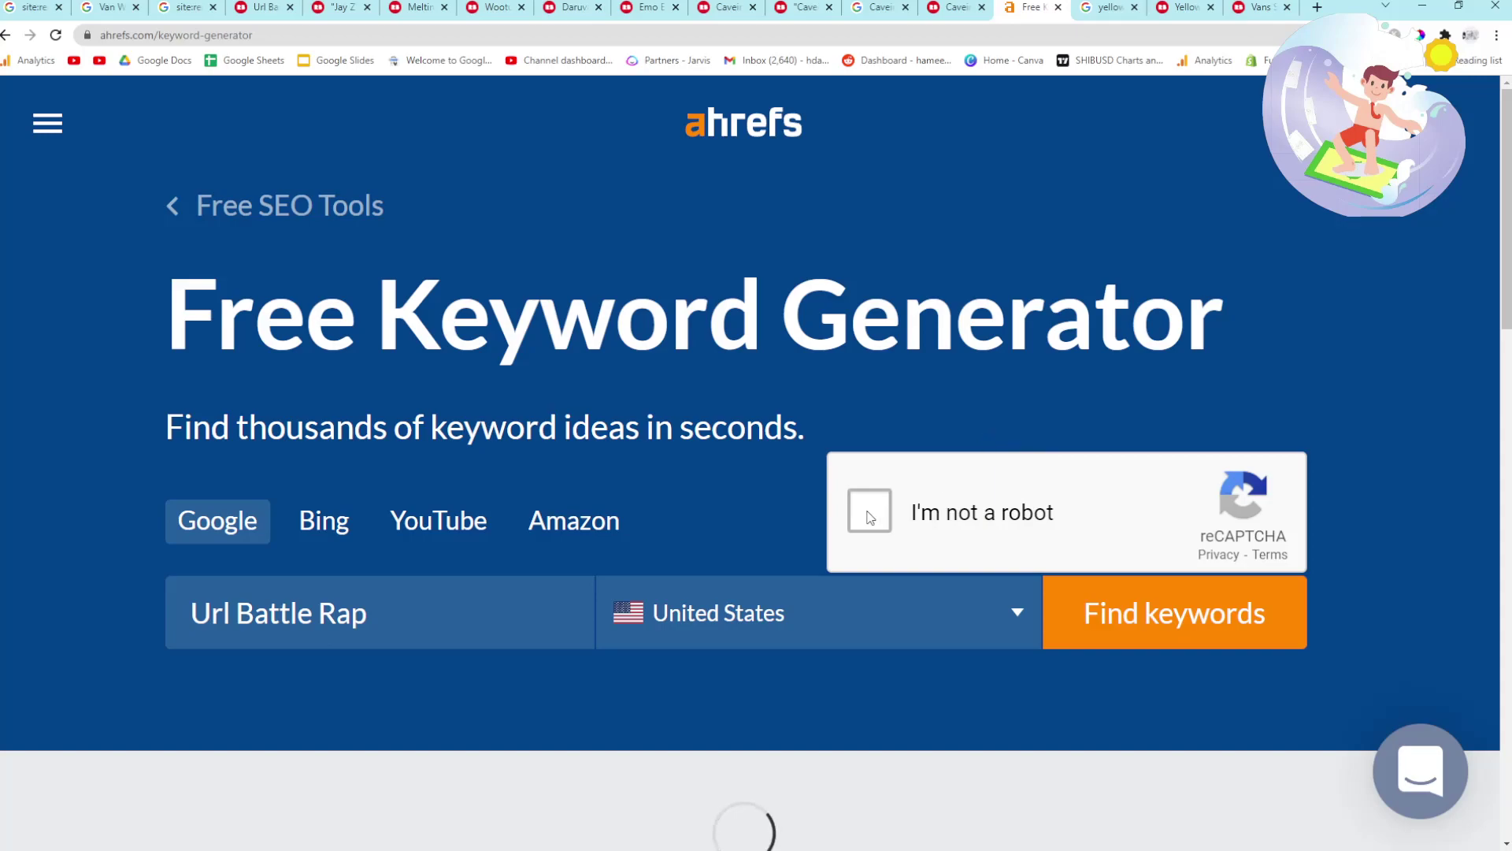
left_click(870, 518)
Look through the keyword ideas for ones containing "shirt" or "sticker".
scroll(835, 495, "down", 6)
scroll(605, 502, "down", 9)
scroll(597, 500, "down", 1)
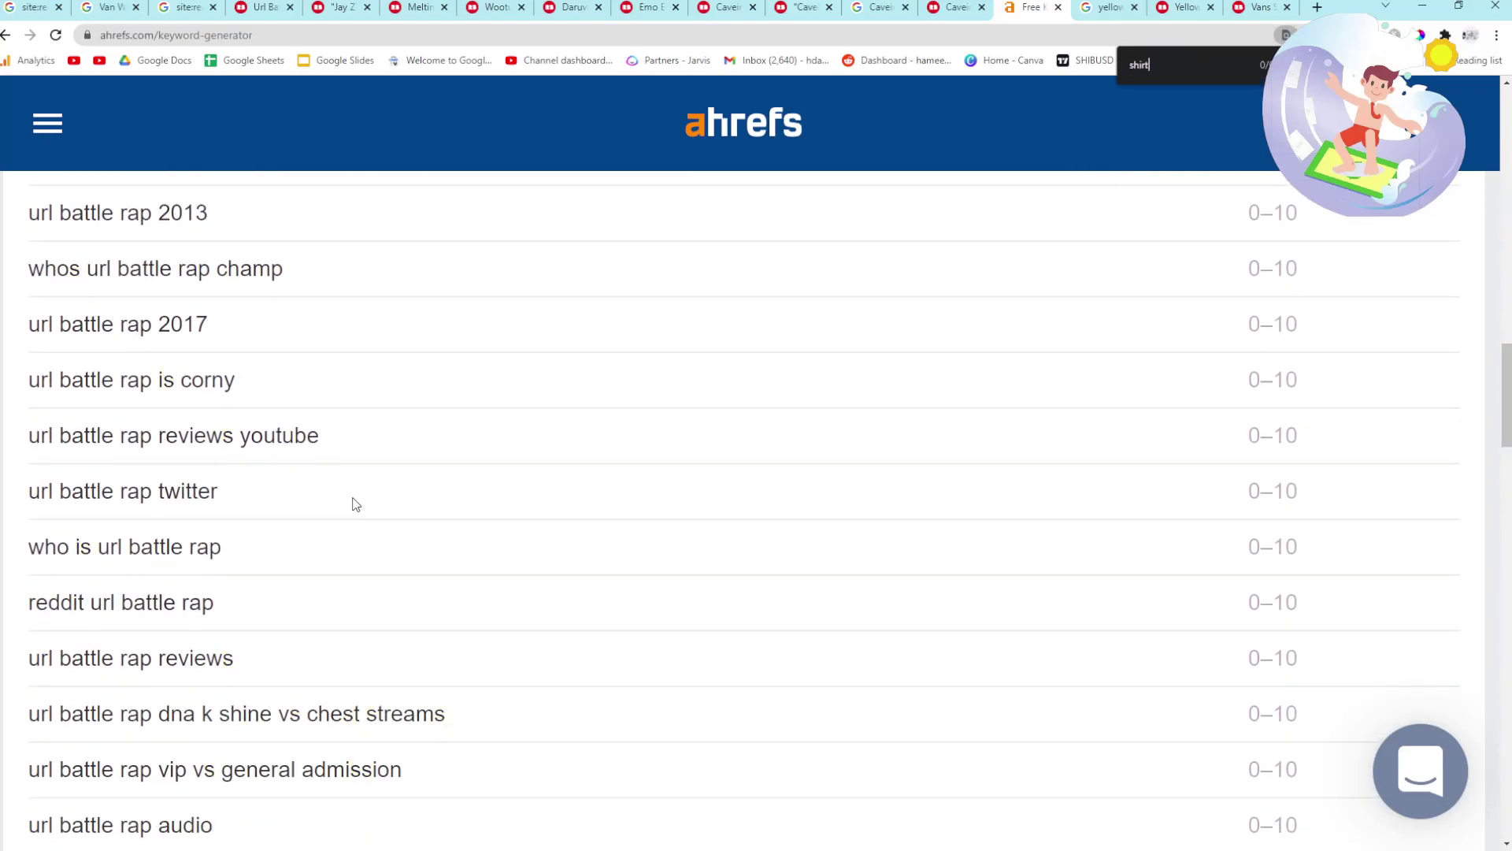
scroll(378, 489, "down", 5)
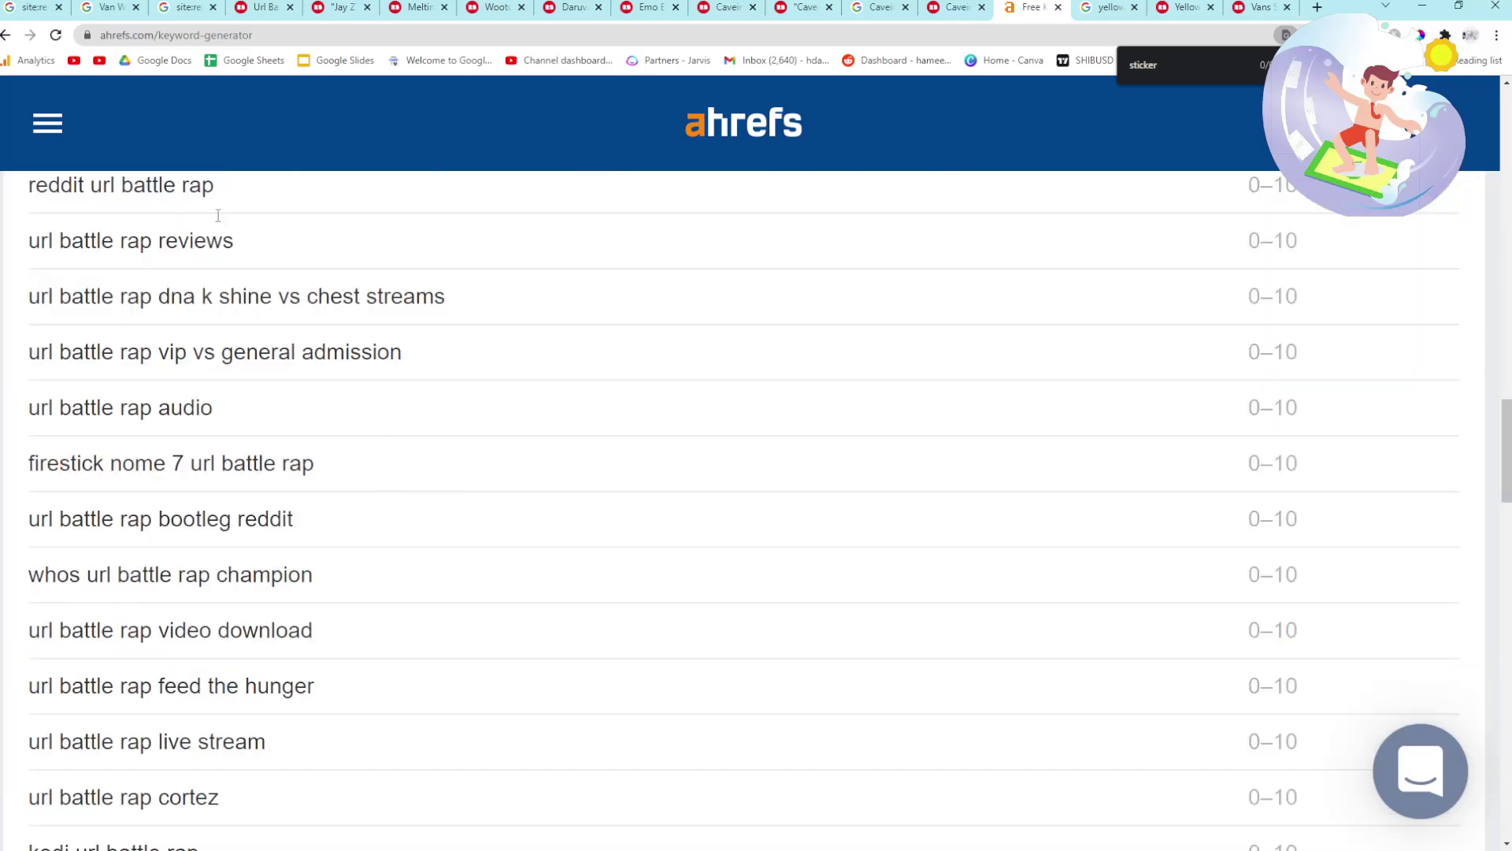
scroll(218, 215, "down", 5)
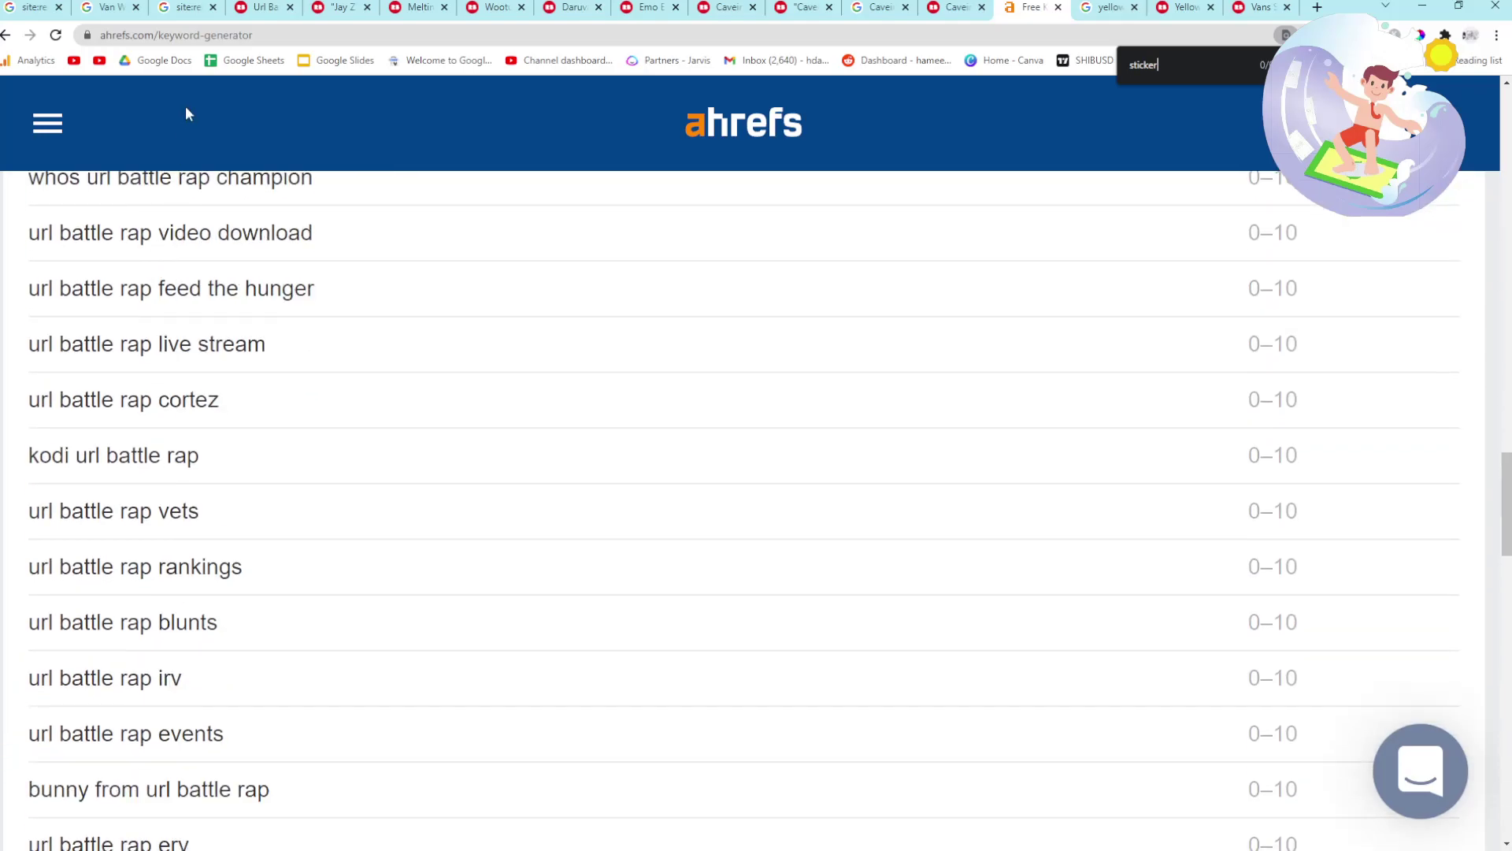
Return to the second page of the shop query results, look through it, and go to page 3.
left_click(197, 7)
scroll(303, 374, "down", 5)
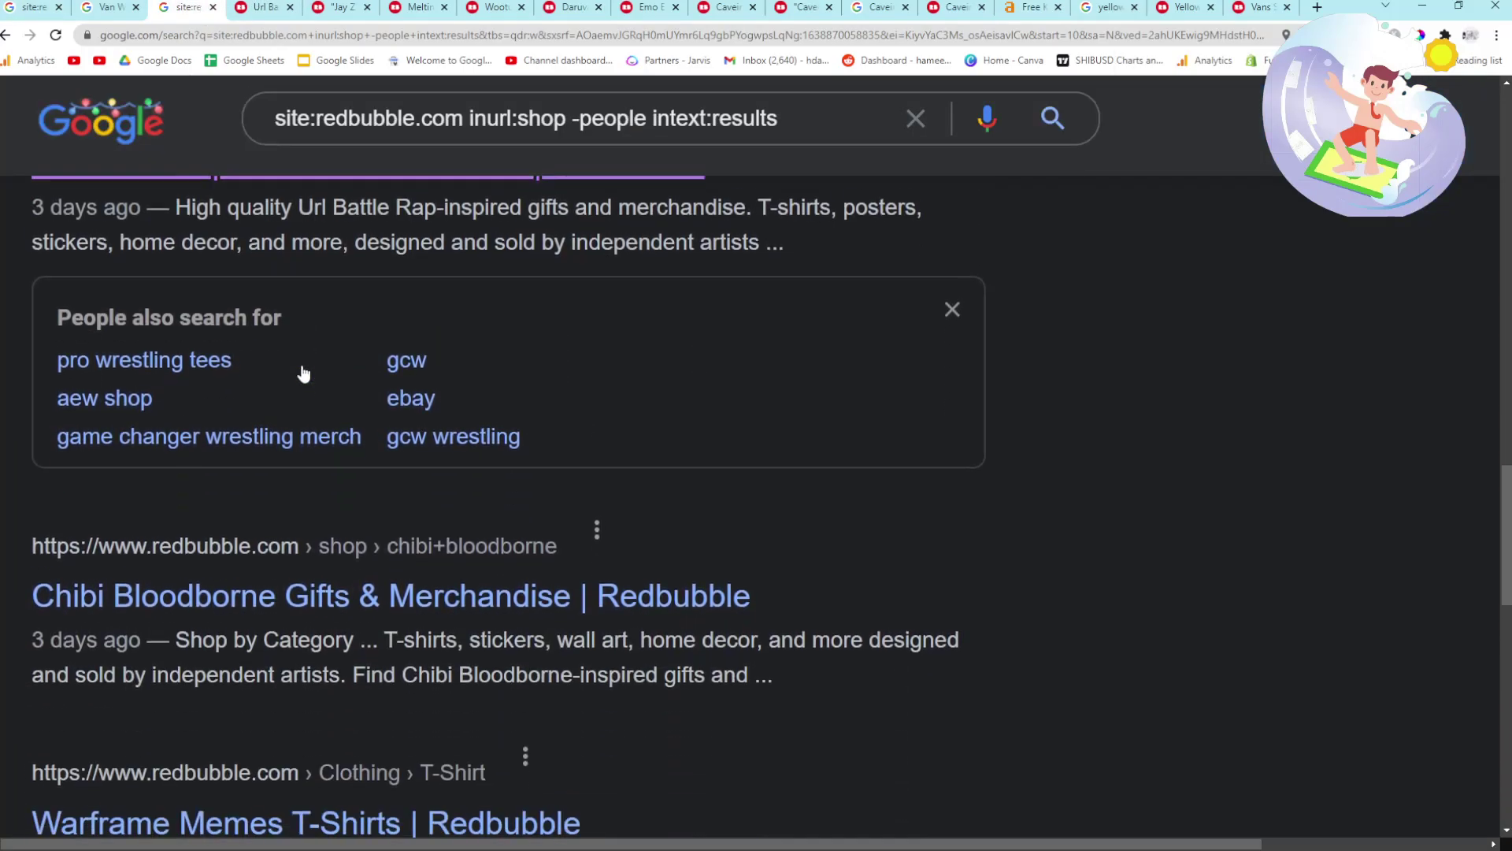
scroll(288, 344, "down", 12)
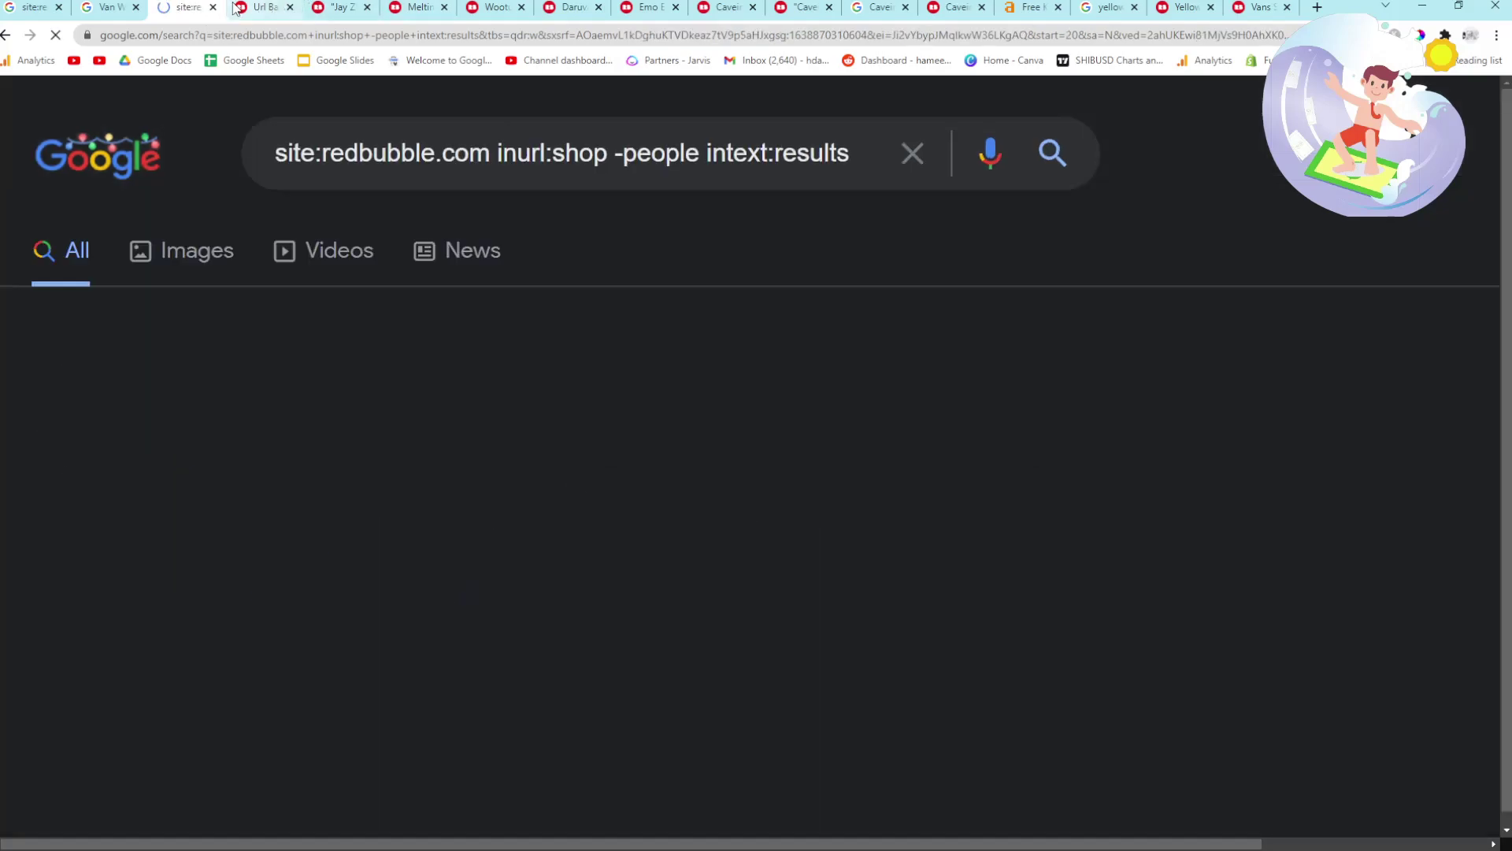
Load google.com in the Url Battle Rap tab and enter the query "Url Battle Rap shirt" to see its suggestions.
left_click(260, 8)
type("google.com")
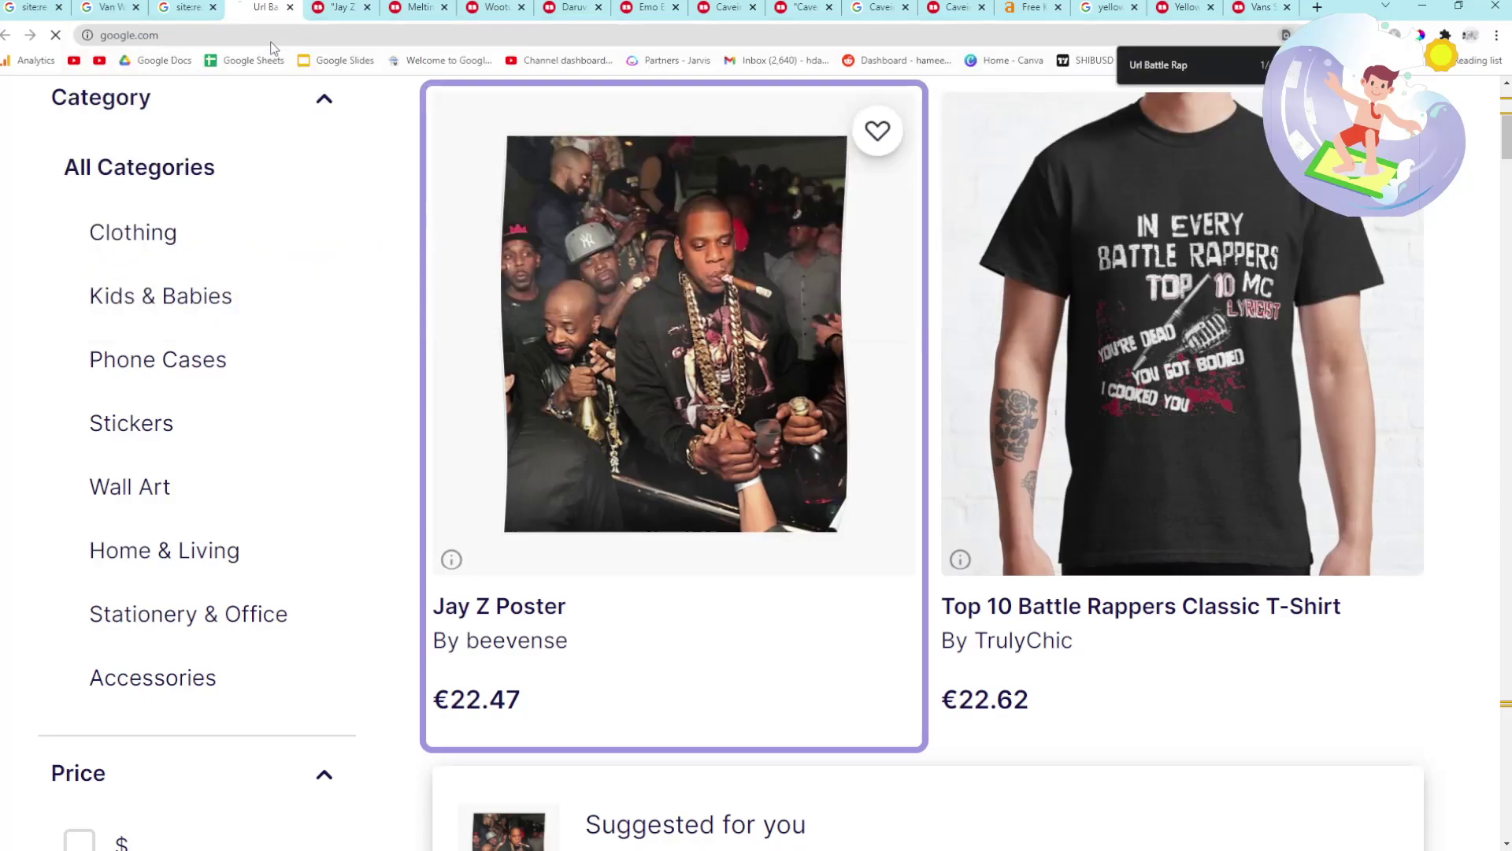
key("Return")
type("Url Battle Rap")
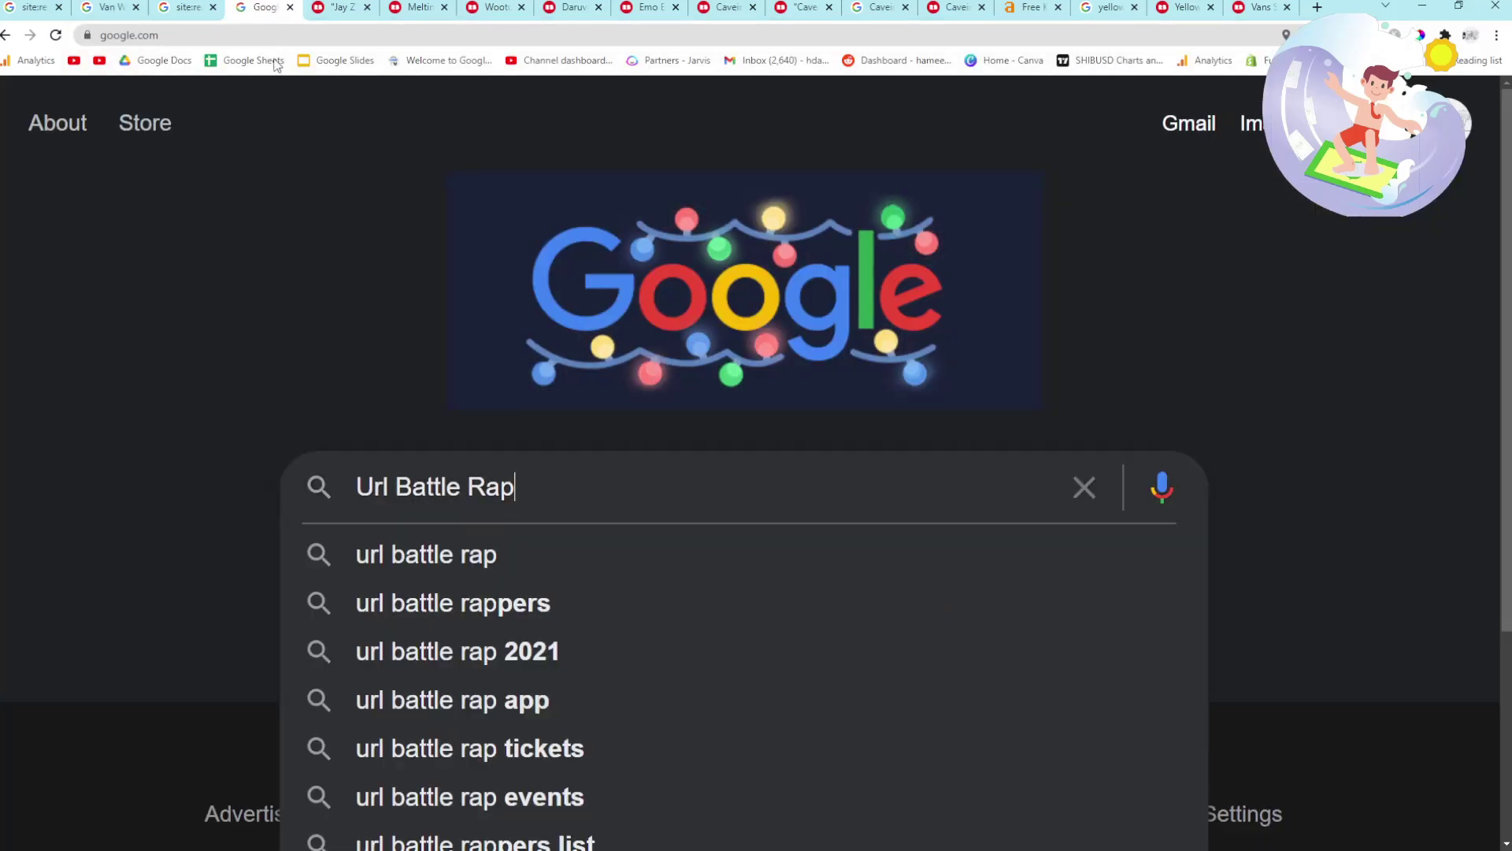
scroll(386, 280, "down", 2)
type("shirt")
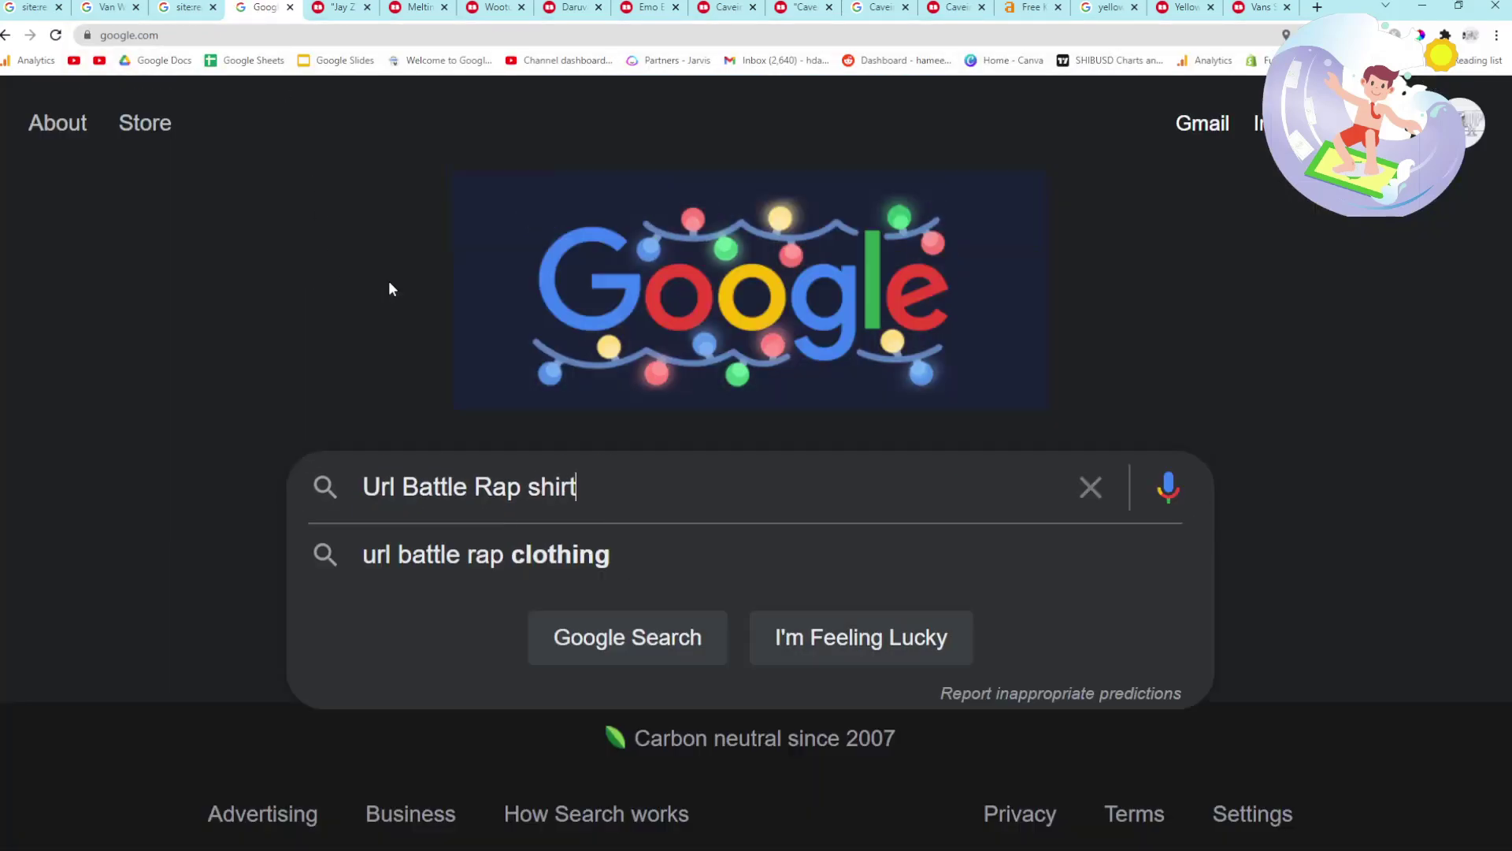
Replace "shirt" with "clothing" in the query and search Google for "Url Battle Rap clothing".
key("BackSpace")
key("BackSpace")
key("BackSpace")
key("BackSpace")
key("BackSpace")
type("clothing")
key("Return")
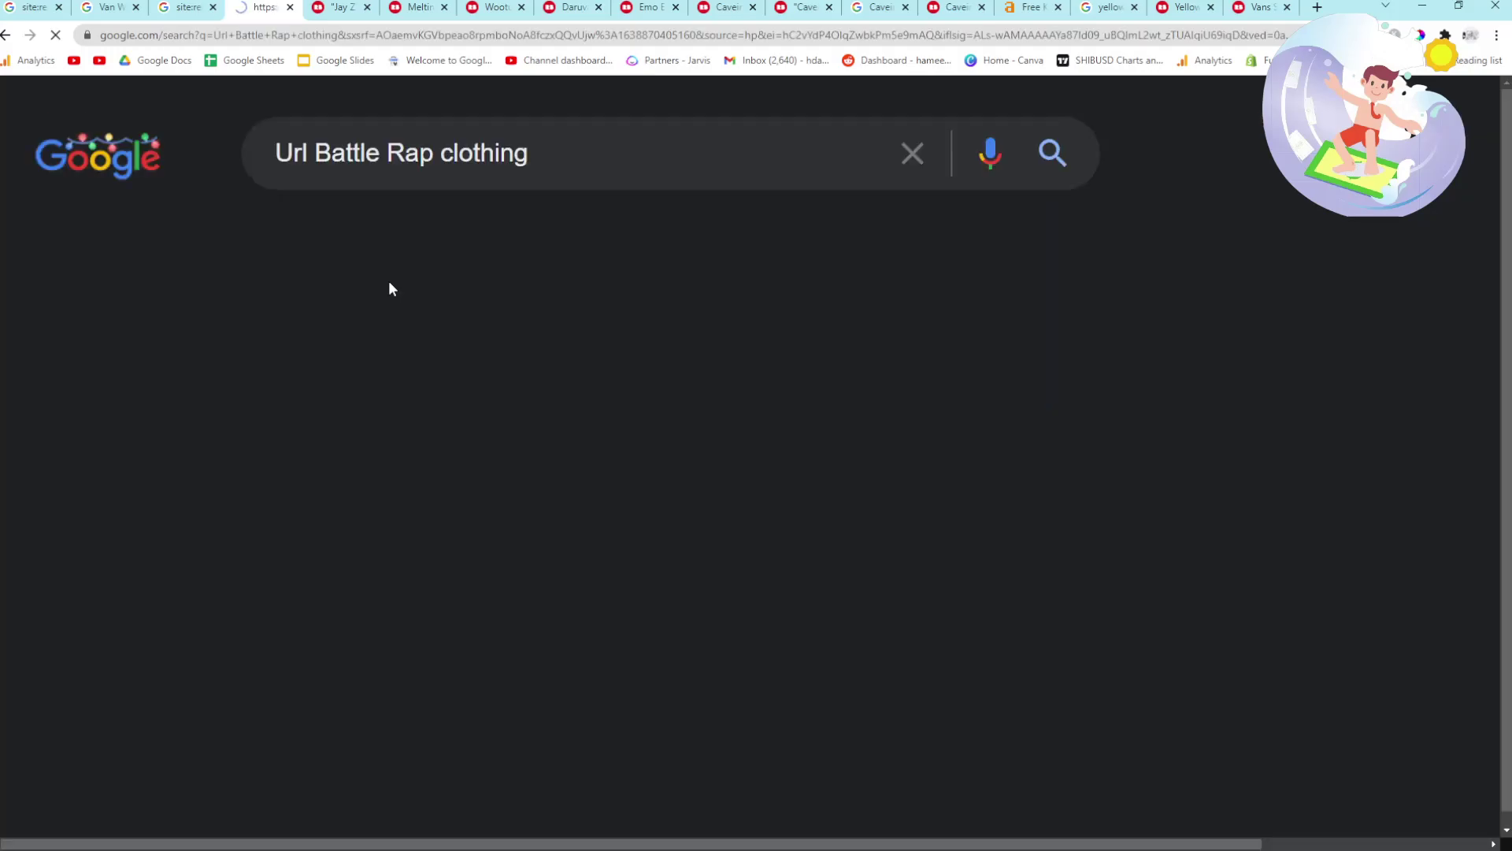
Open the "Rap Battle Clothing" Redbubble result in a separate tab and return to the top of the Google results.
scroll(206, 375, "down", 1)
middle_click(238, 377)
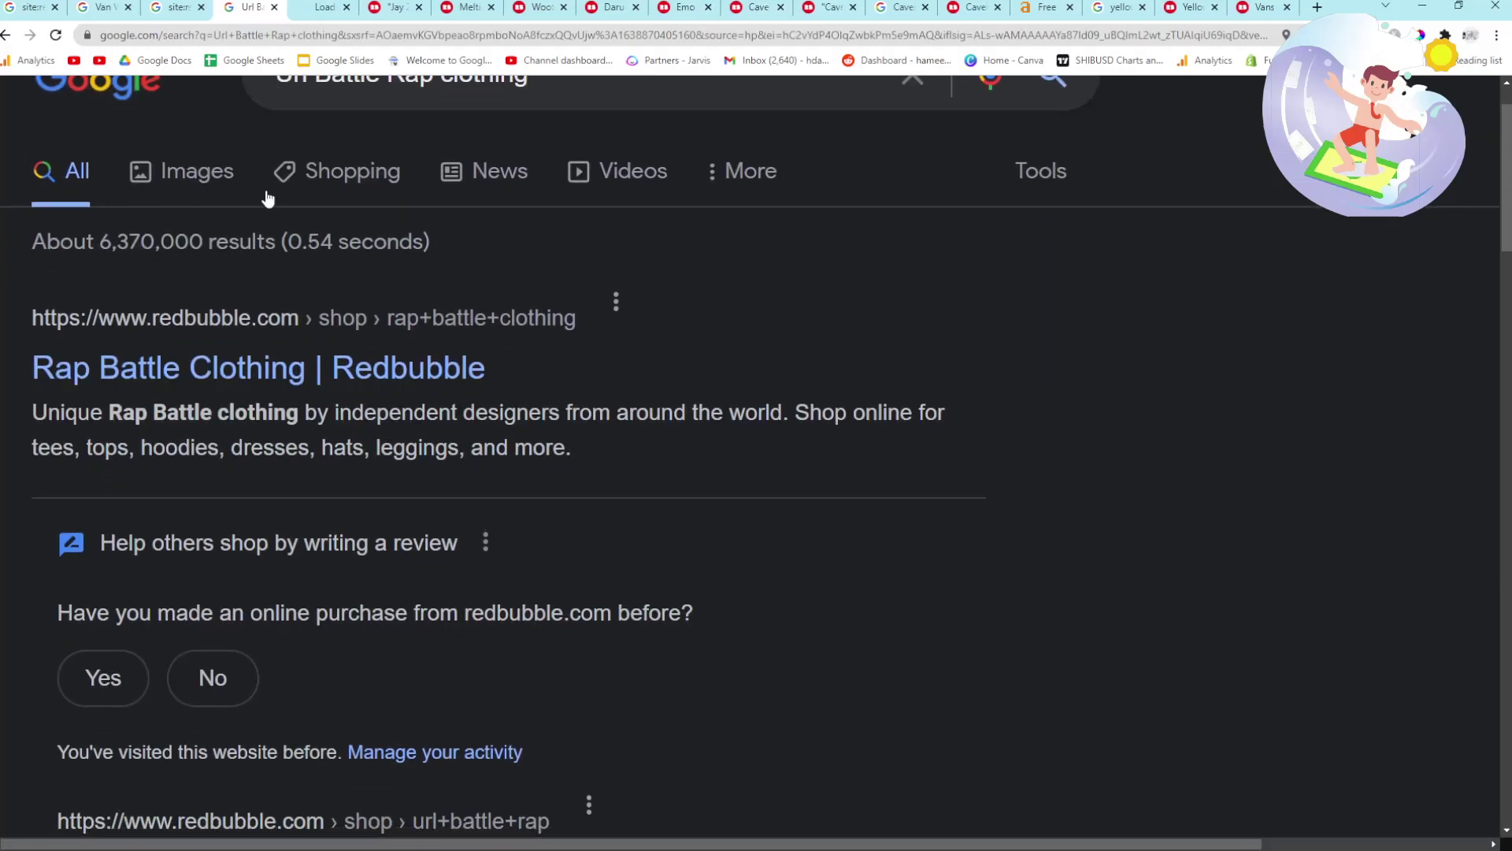
scroll(356, 358, "down", 1)
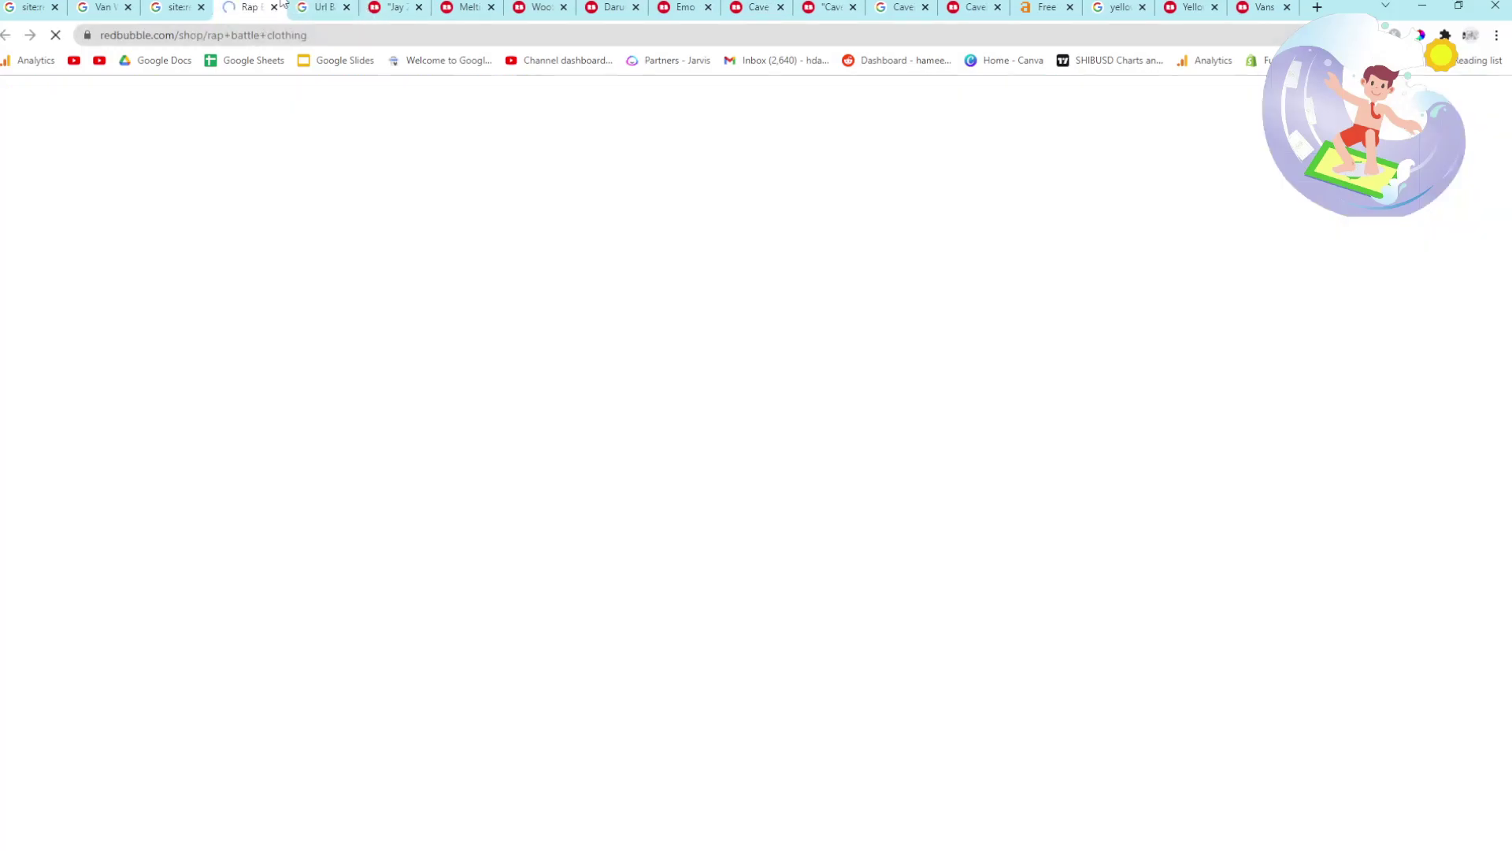
left_click(319, 7)
scroll(370, 252, "up", 2)
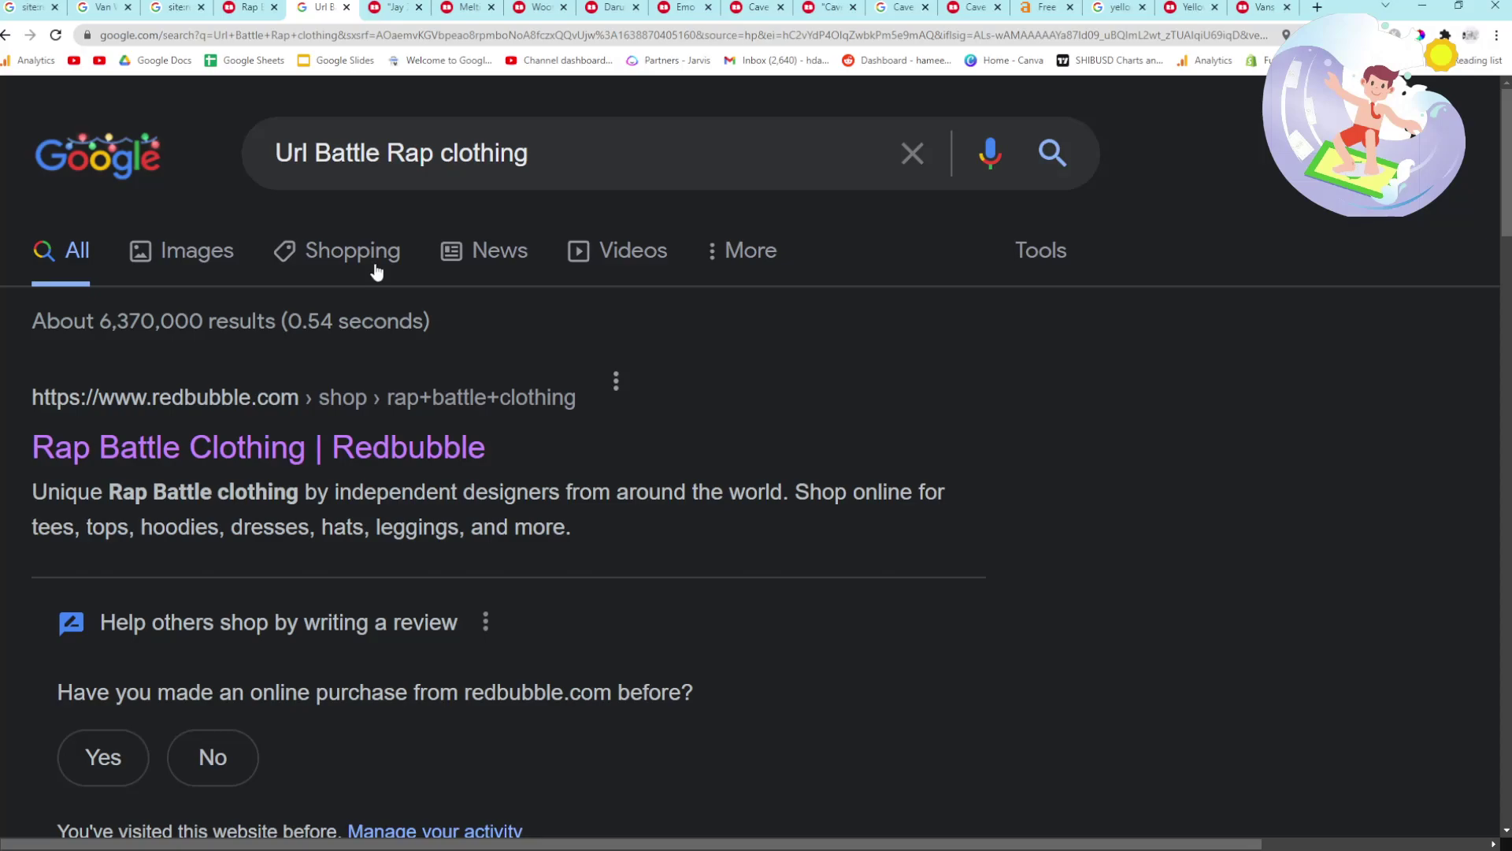
left_click_drag(615, 145, 173, 144)
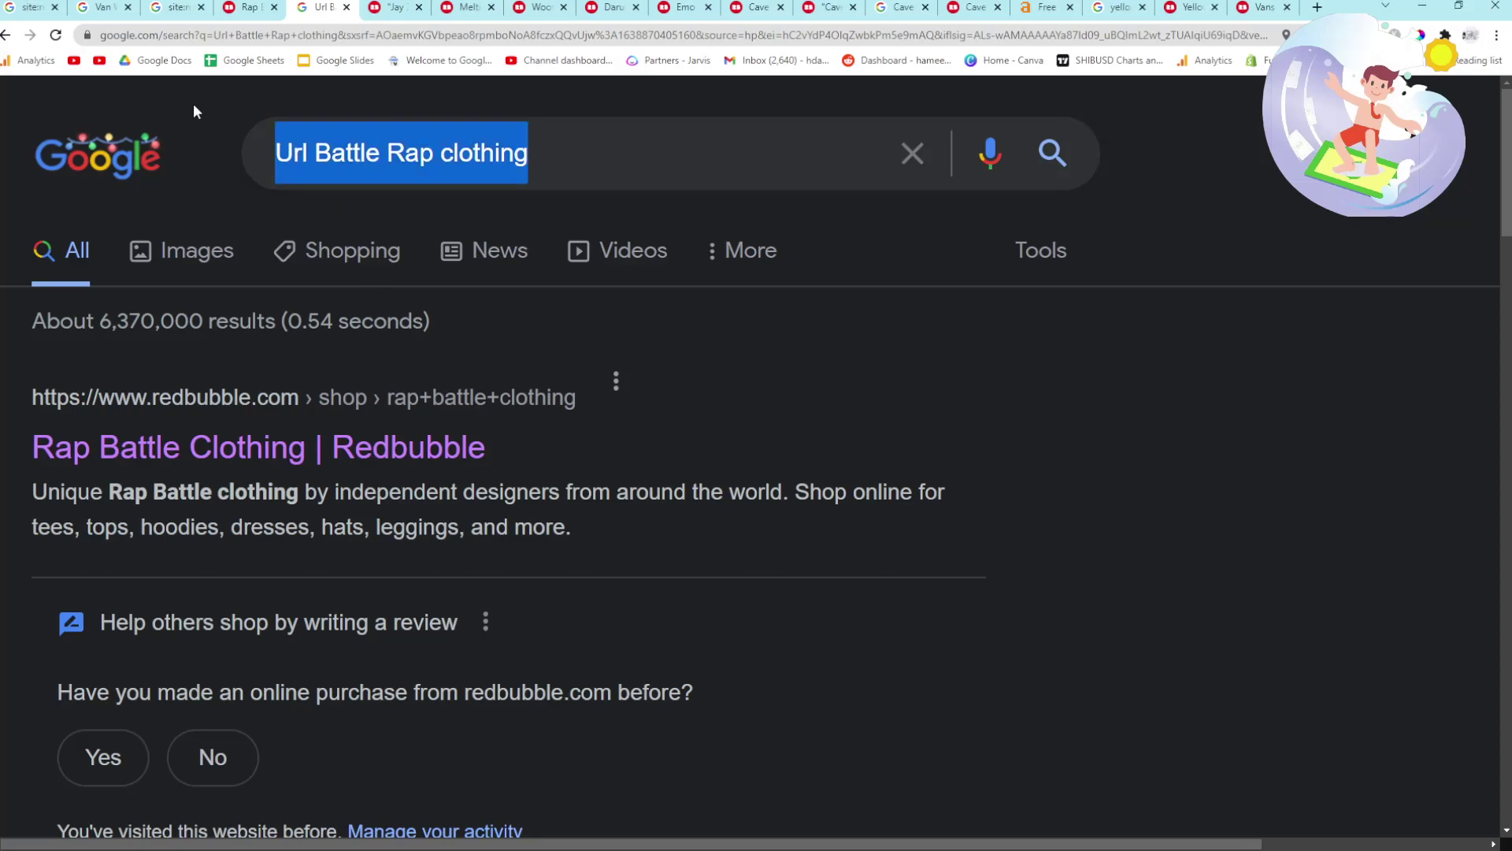
left_click(828, 319)
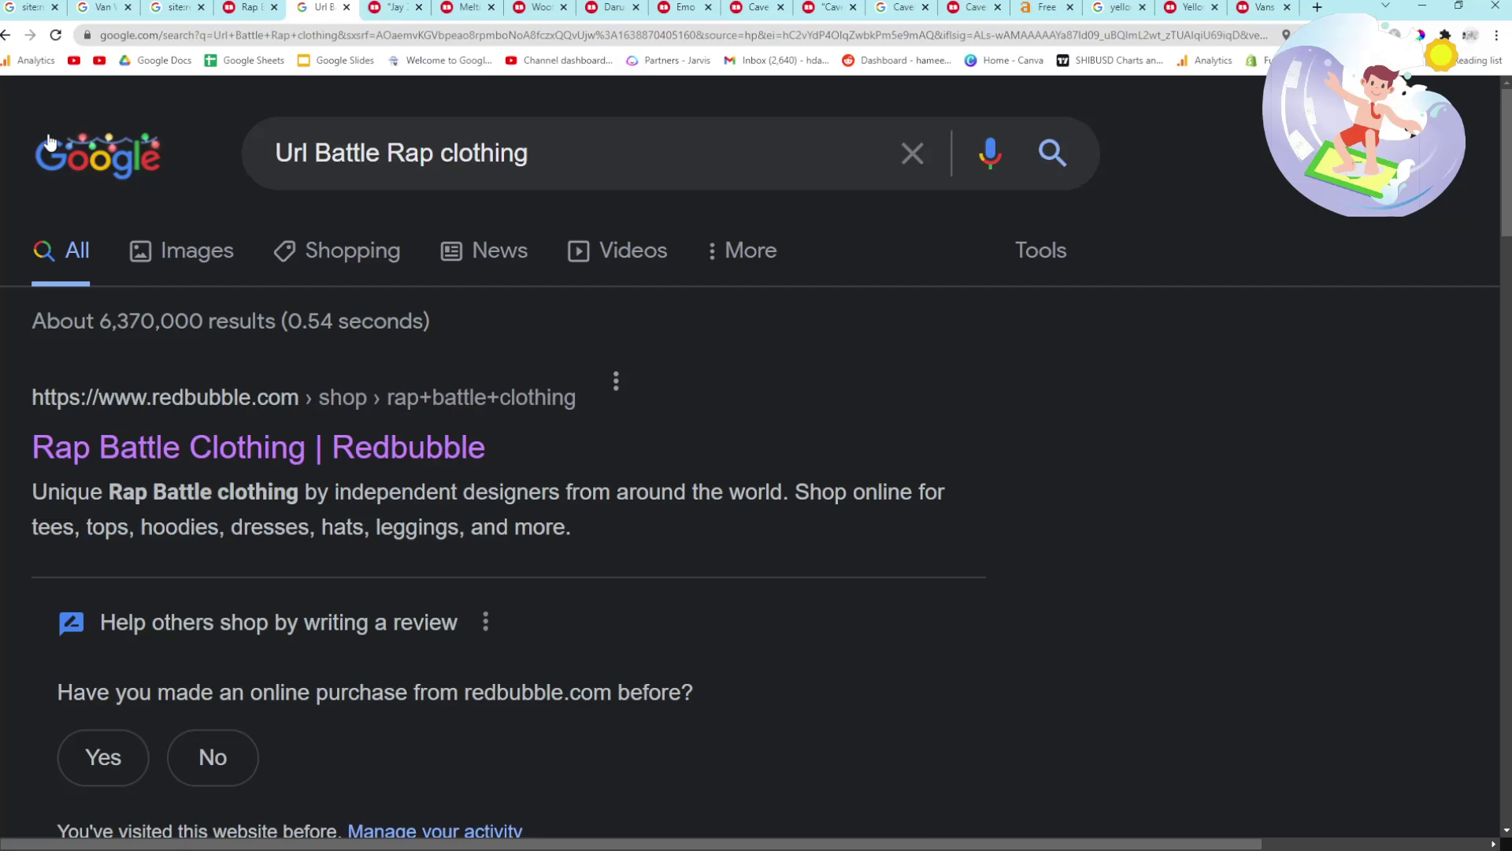
Open the "Rap Battle Clothing" result again in another tab and search its page for "Url Battle Rap".
key("ctrl+shift+Tab")
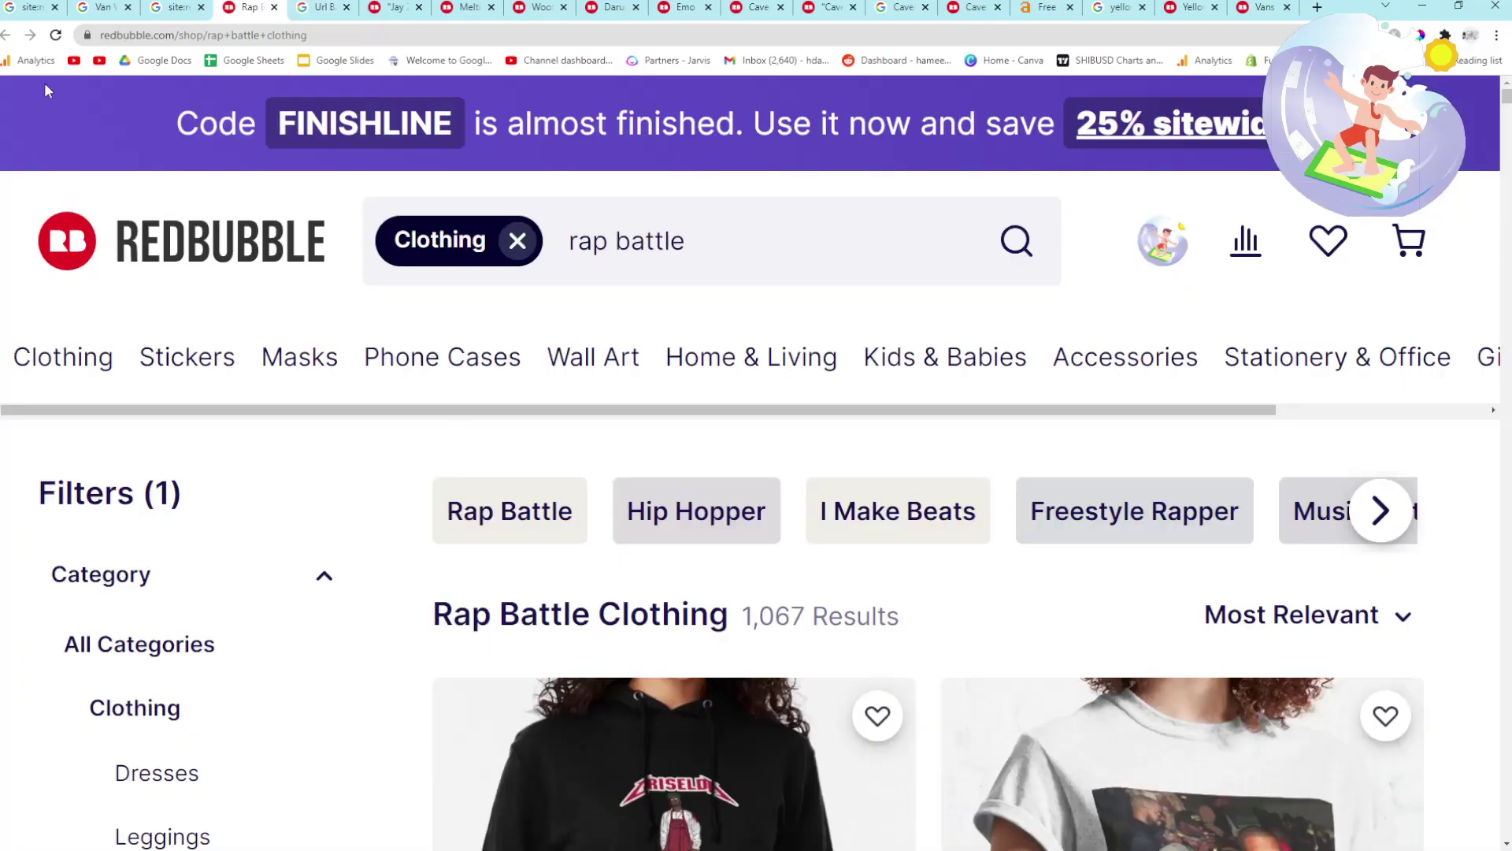
left_click(315, 7)
left_click(219, 446)
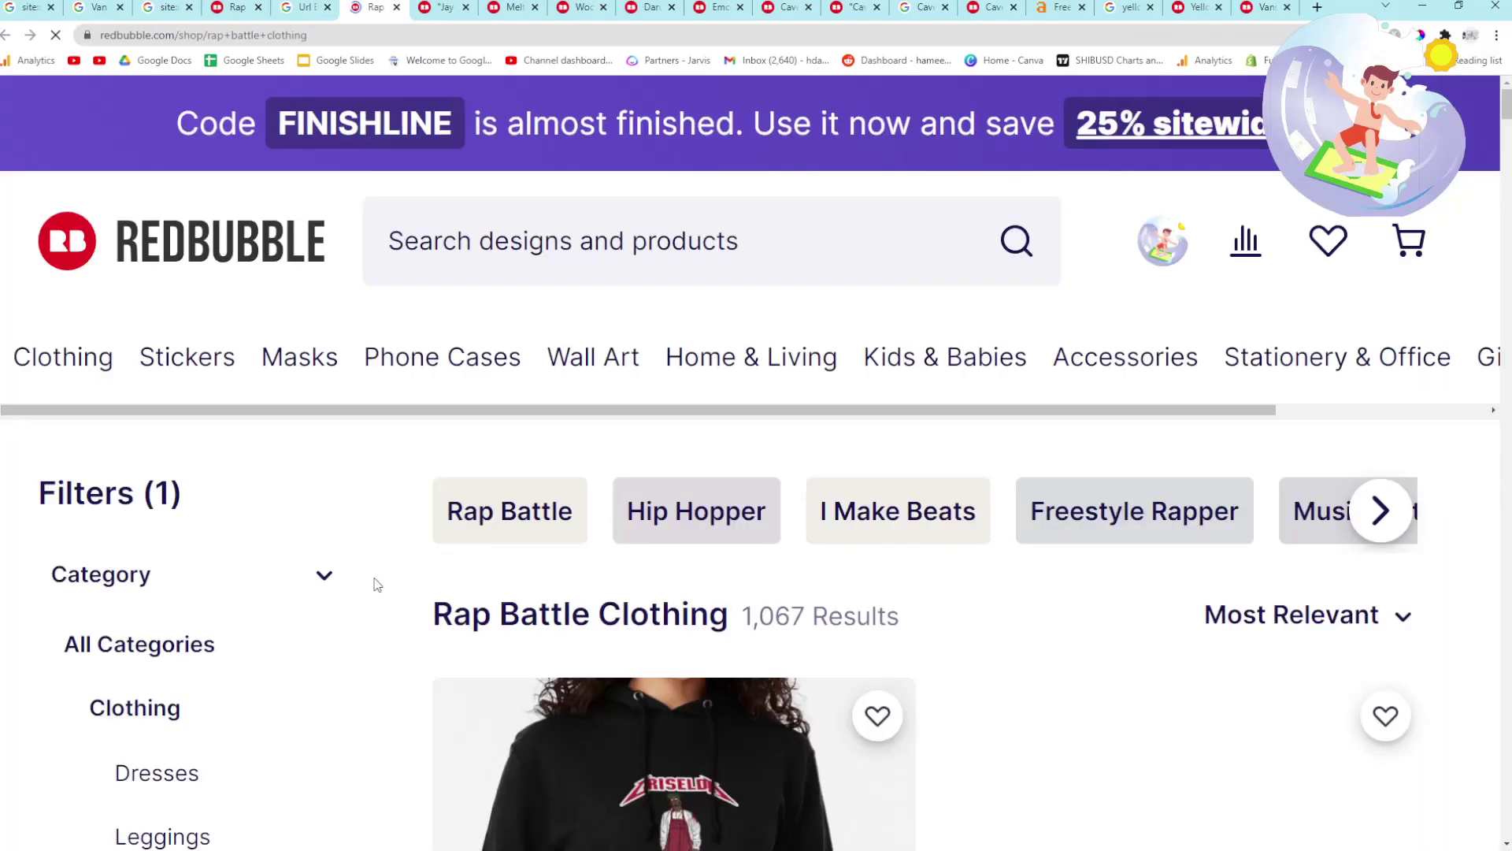
key("ctrl+f")
type("Url Battle Rap")
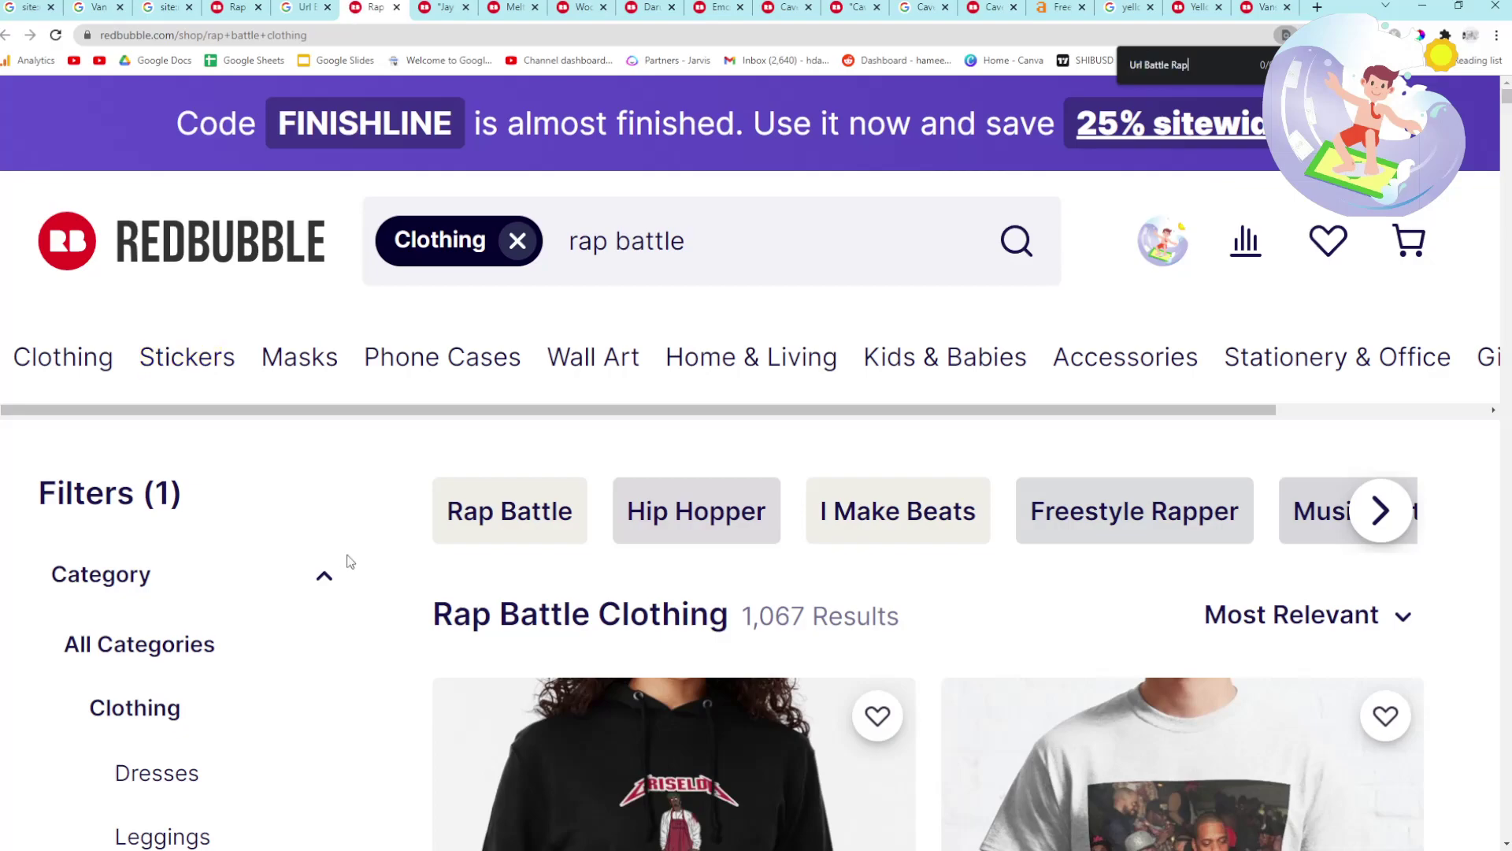
scroll(351, 562, "down", 10)
scroll(359, 545, "down", 4)
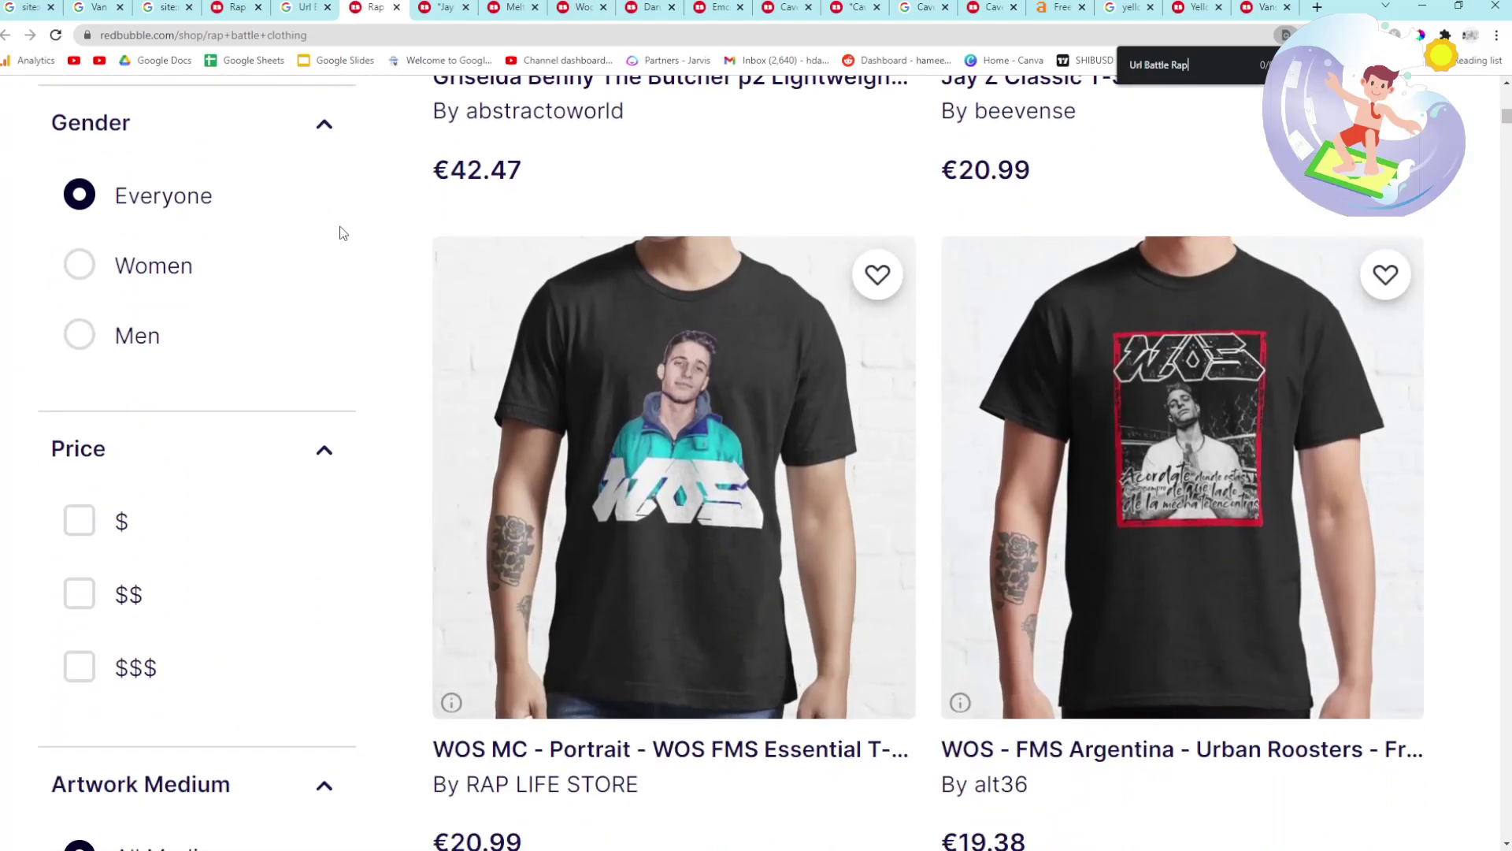
Recheck the Google results, then open the Jay Z Classic T-Shirt from the Rap Battle Clothing page in a separate tab.
left_click(272, 14)
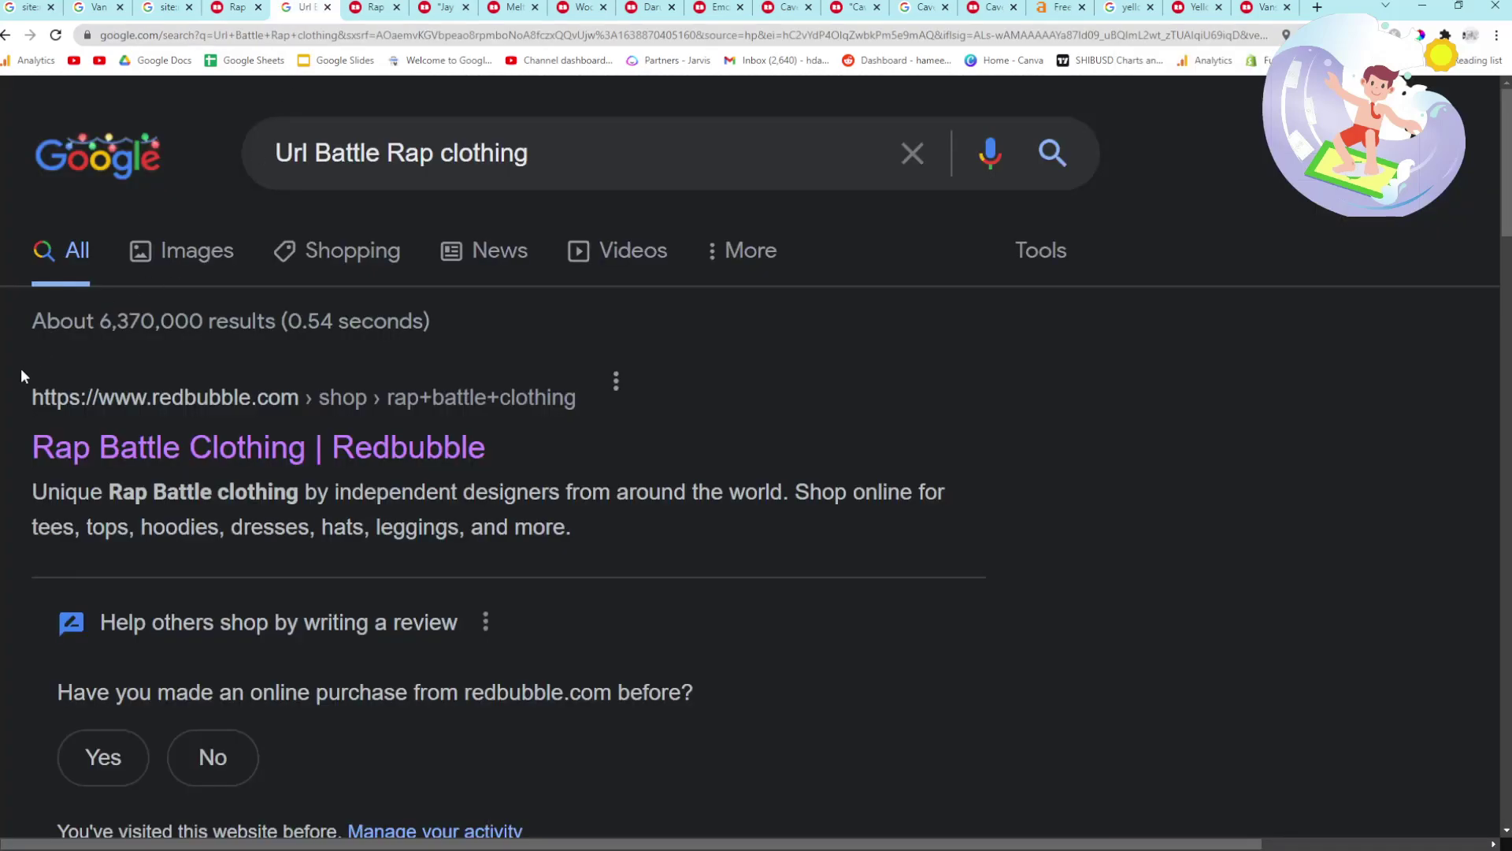
left_click(370, 8)
scroll(422, 519, "up", 3)
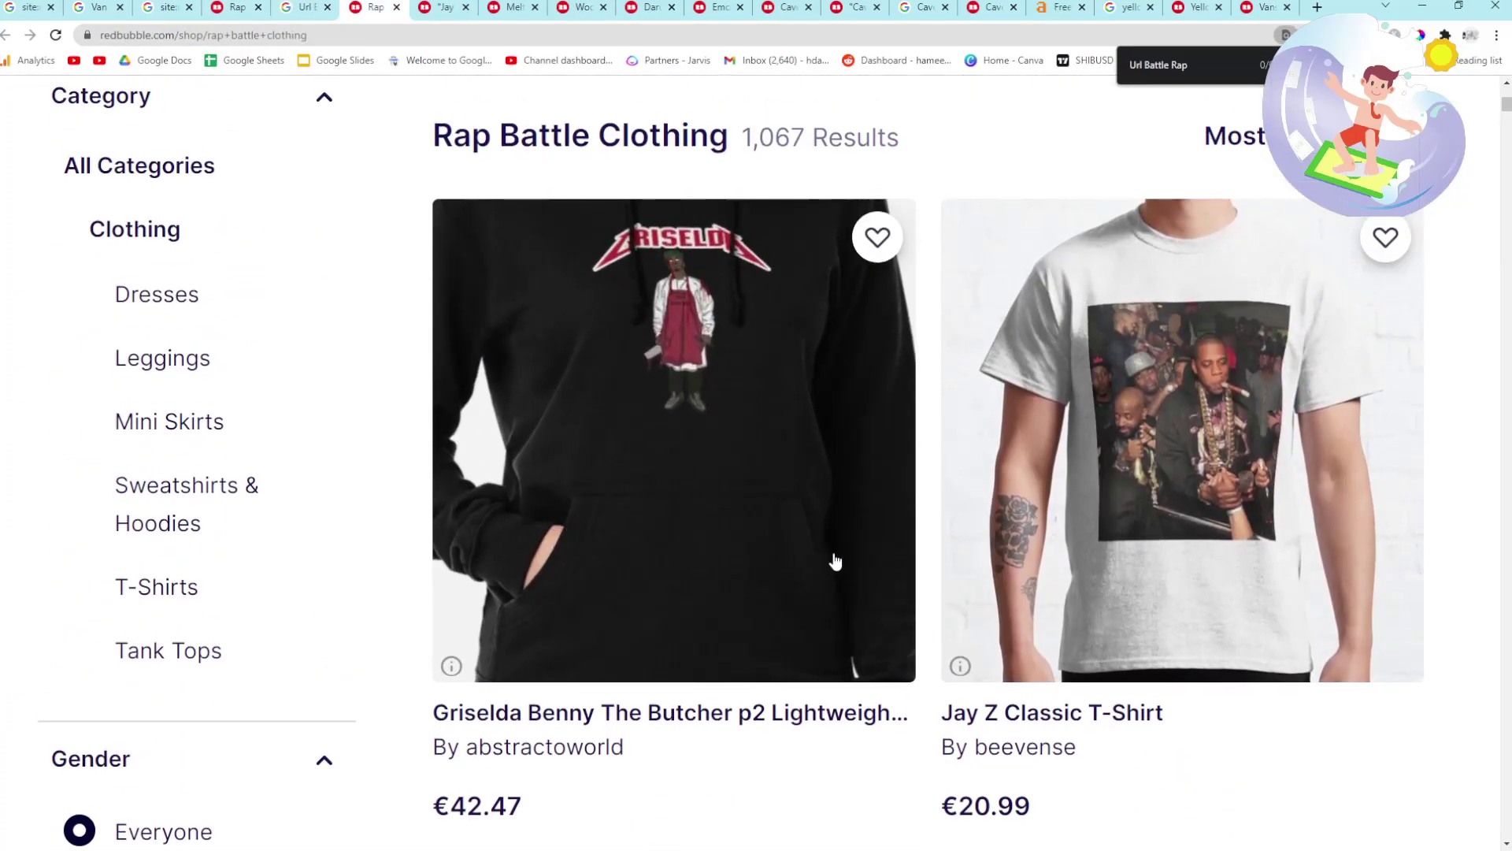
left_click(1181, 441)
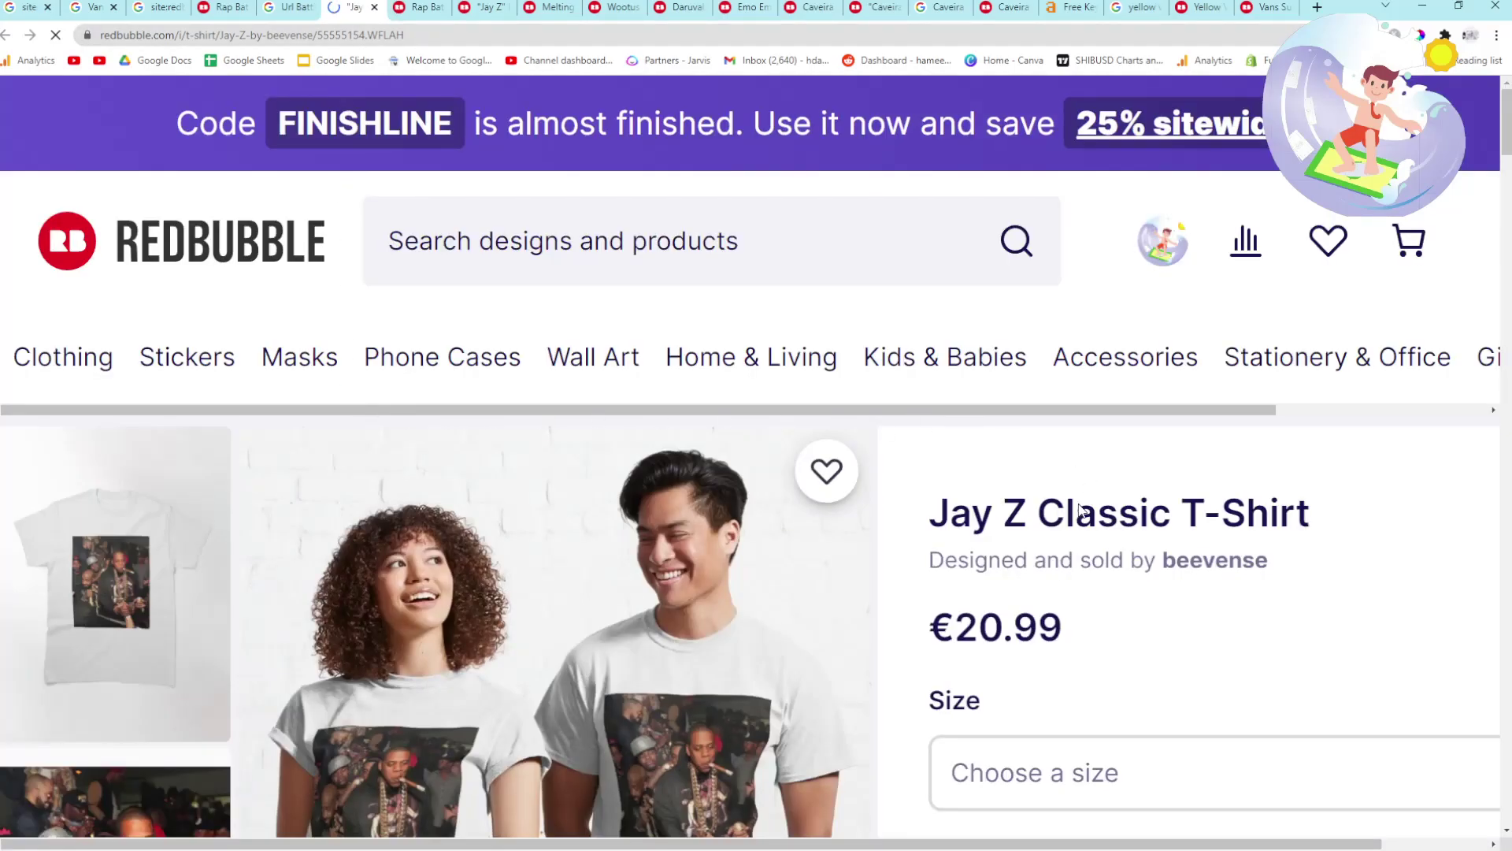
Inspect the "Jay Z Classic T-Shirt" product title in the page's HTML with the developer tools.
scroll(1103, 492, "down", 1)
left_click_drag(932, 509, 887, 441)
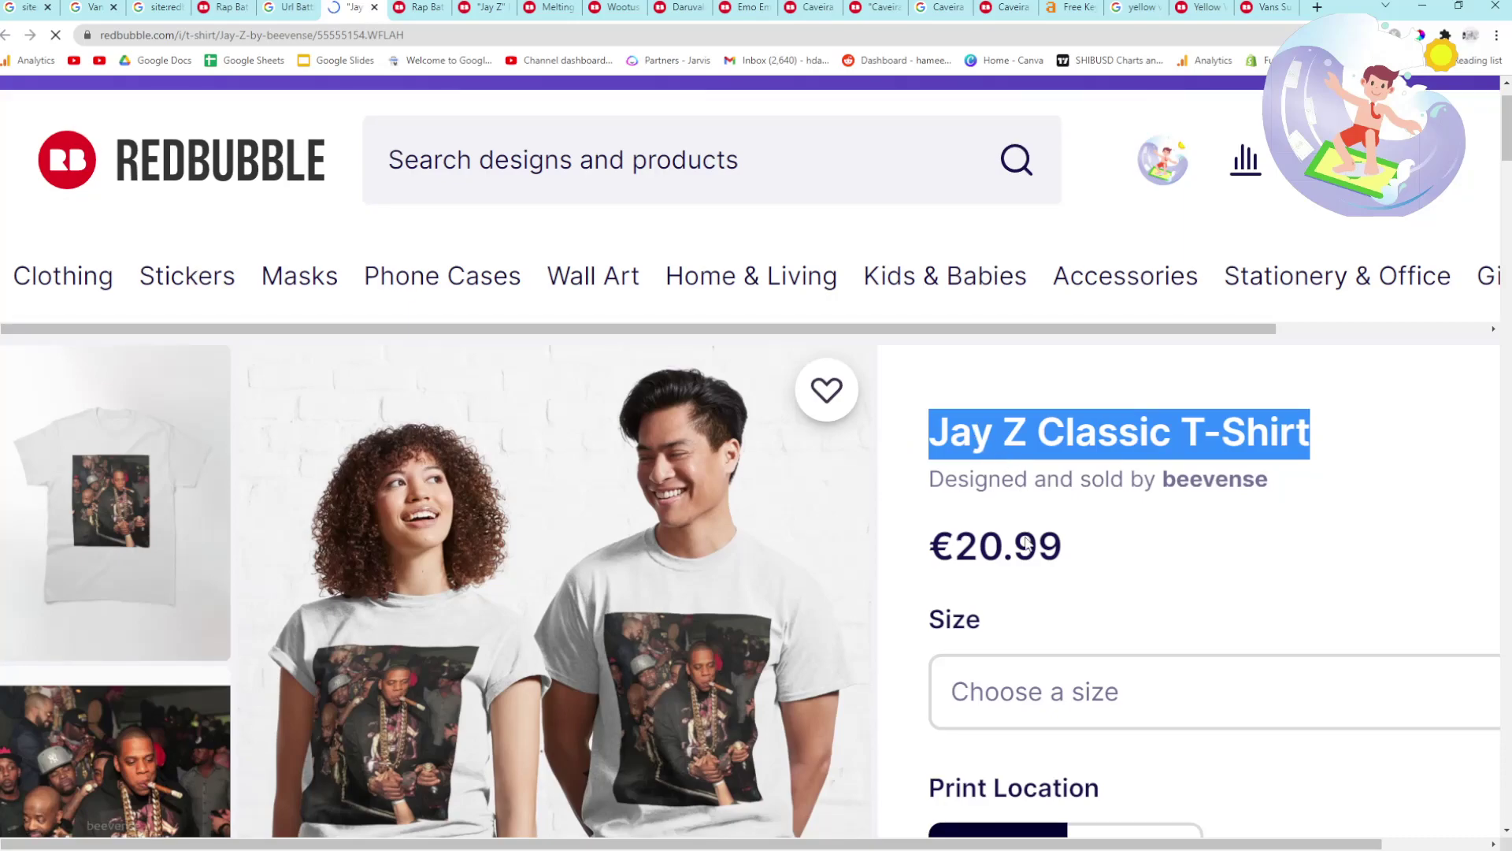
key("ctrl+shift+i")
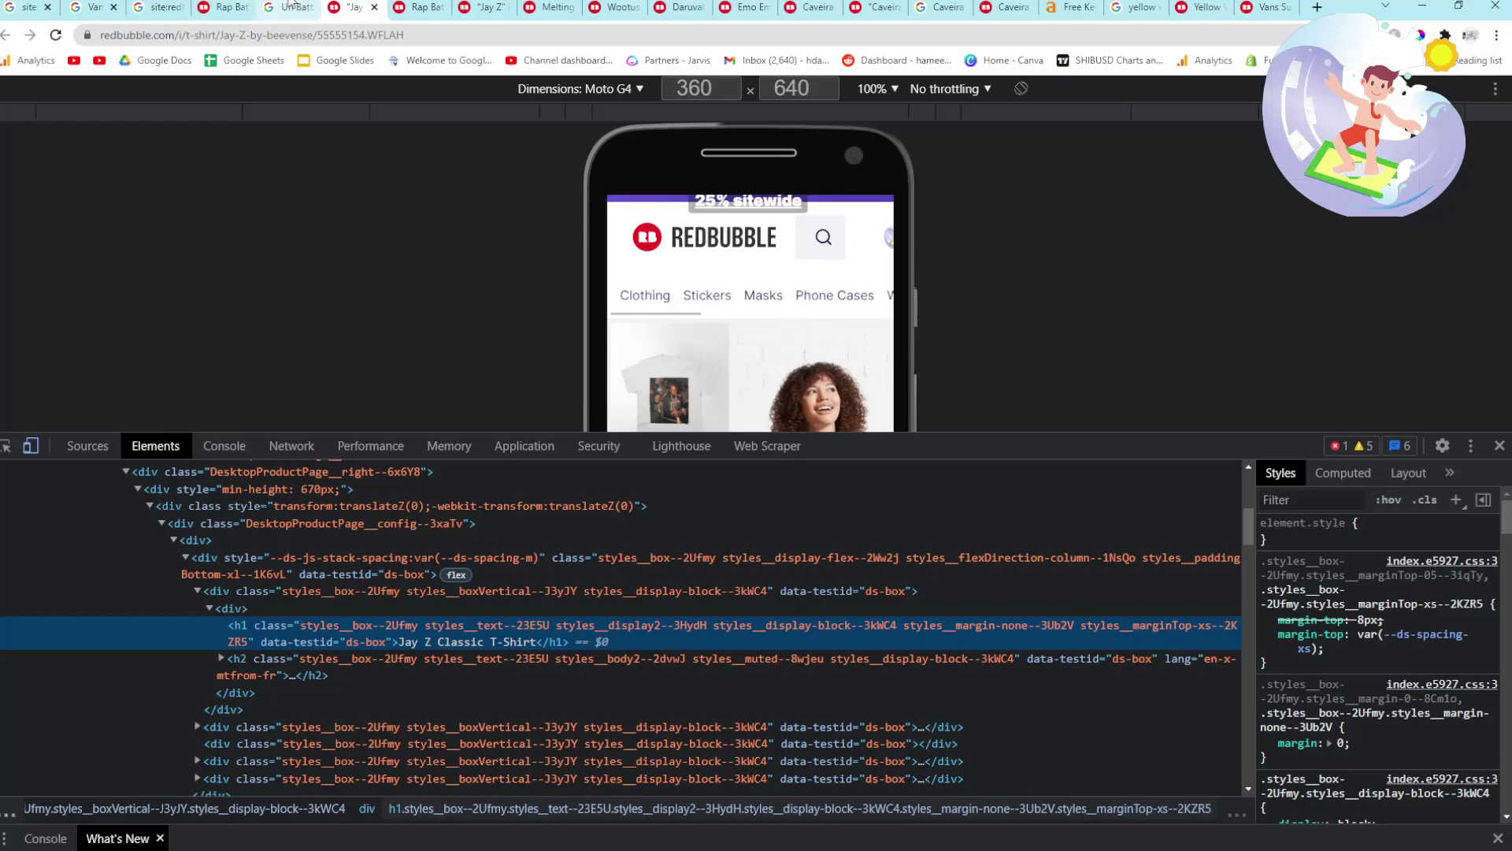
Return to the "Url Battle Rap clothing" Google results and open the "Rap Battle Clothing" Redbubble result in a separate tab.
left_click(289, 6)
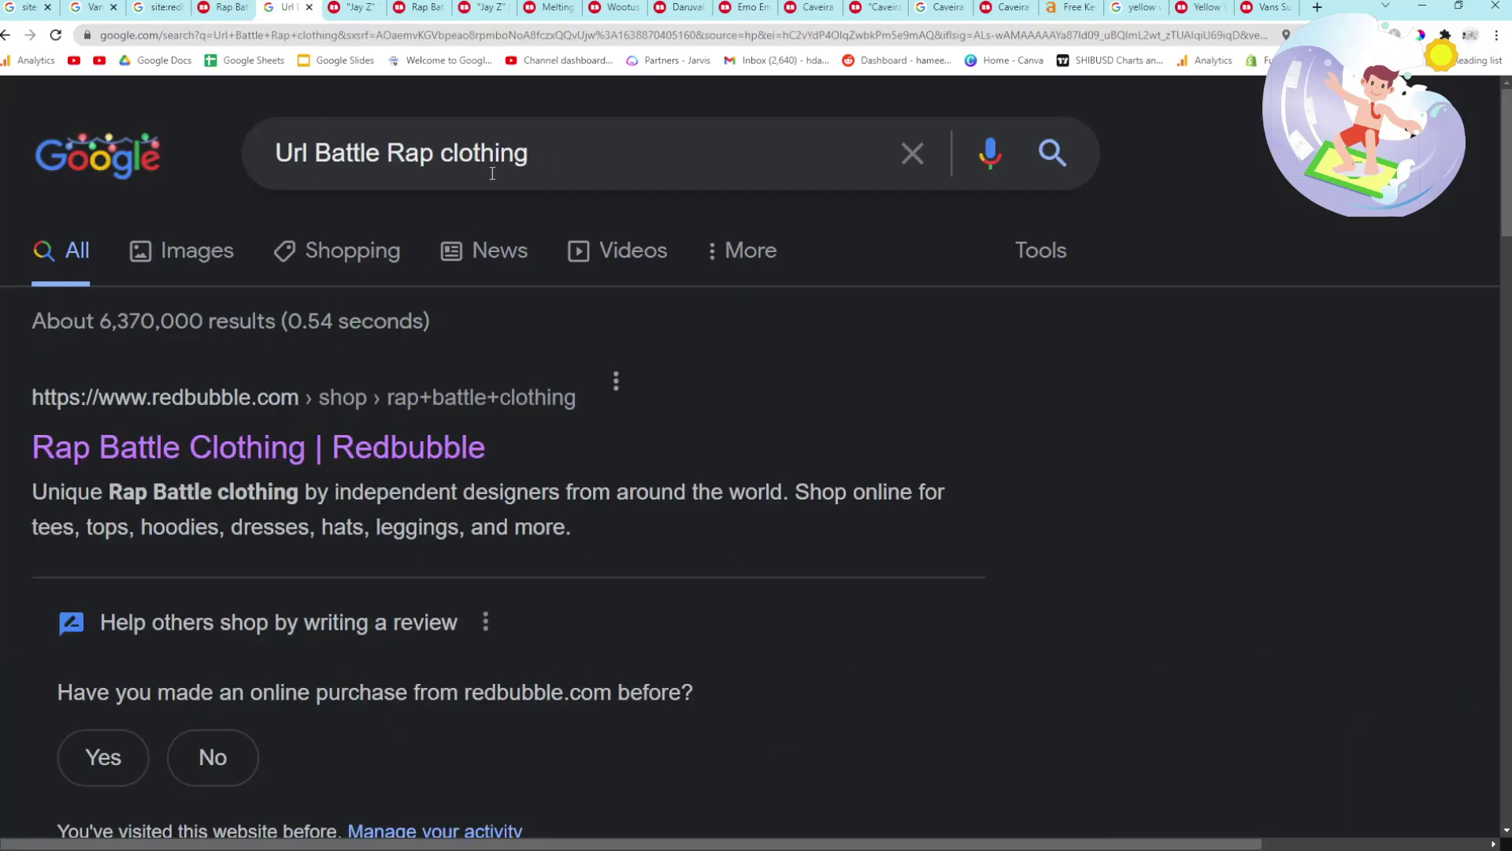
left_click_drag(21, 399, 613, 532)
middle_click(427, 465)
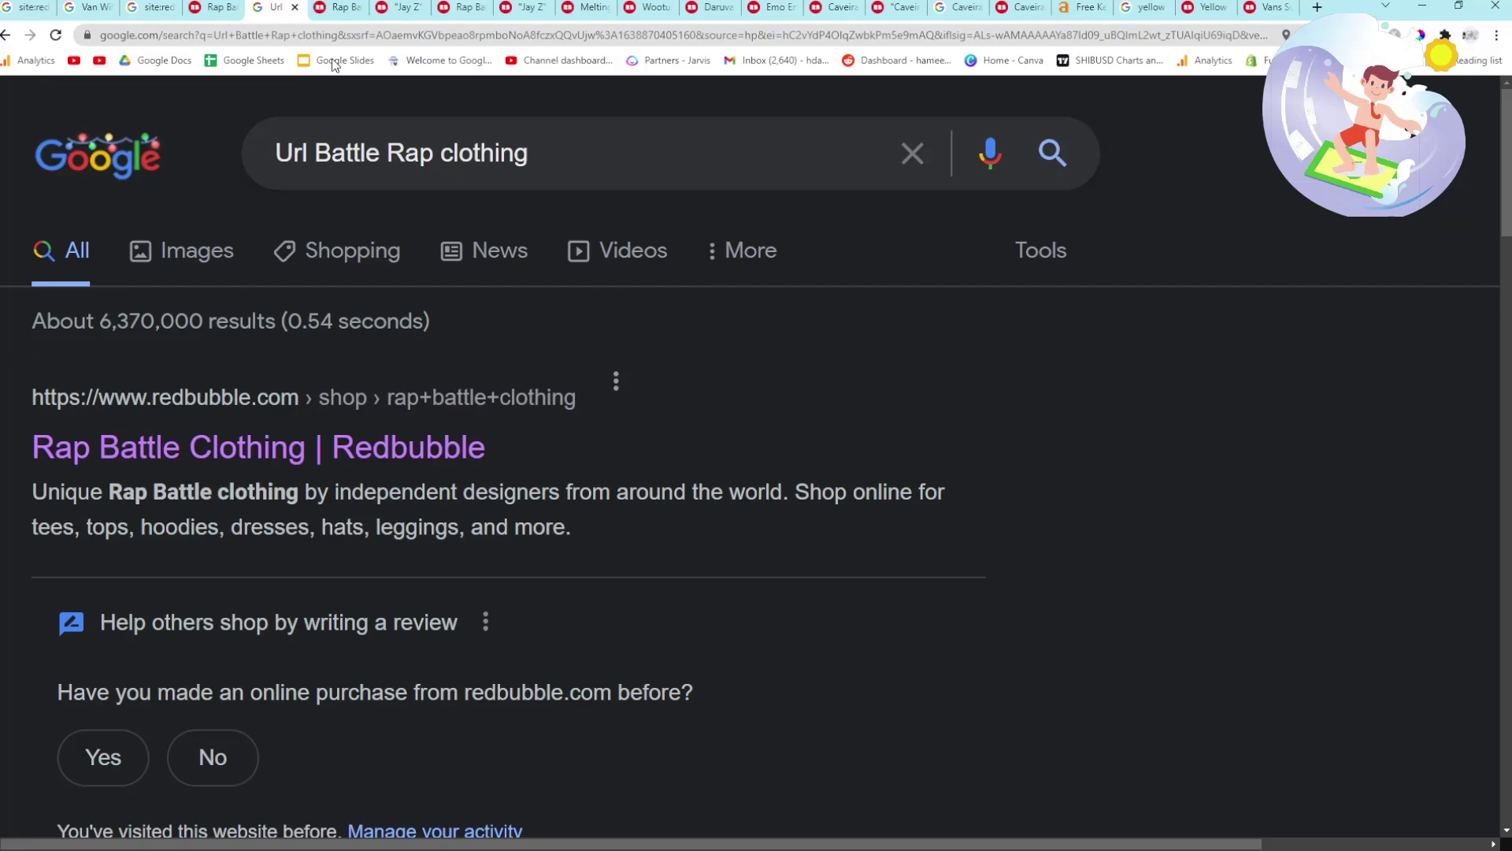
left_click(337, 8)
scroll(535, 504, "down", 2)
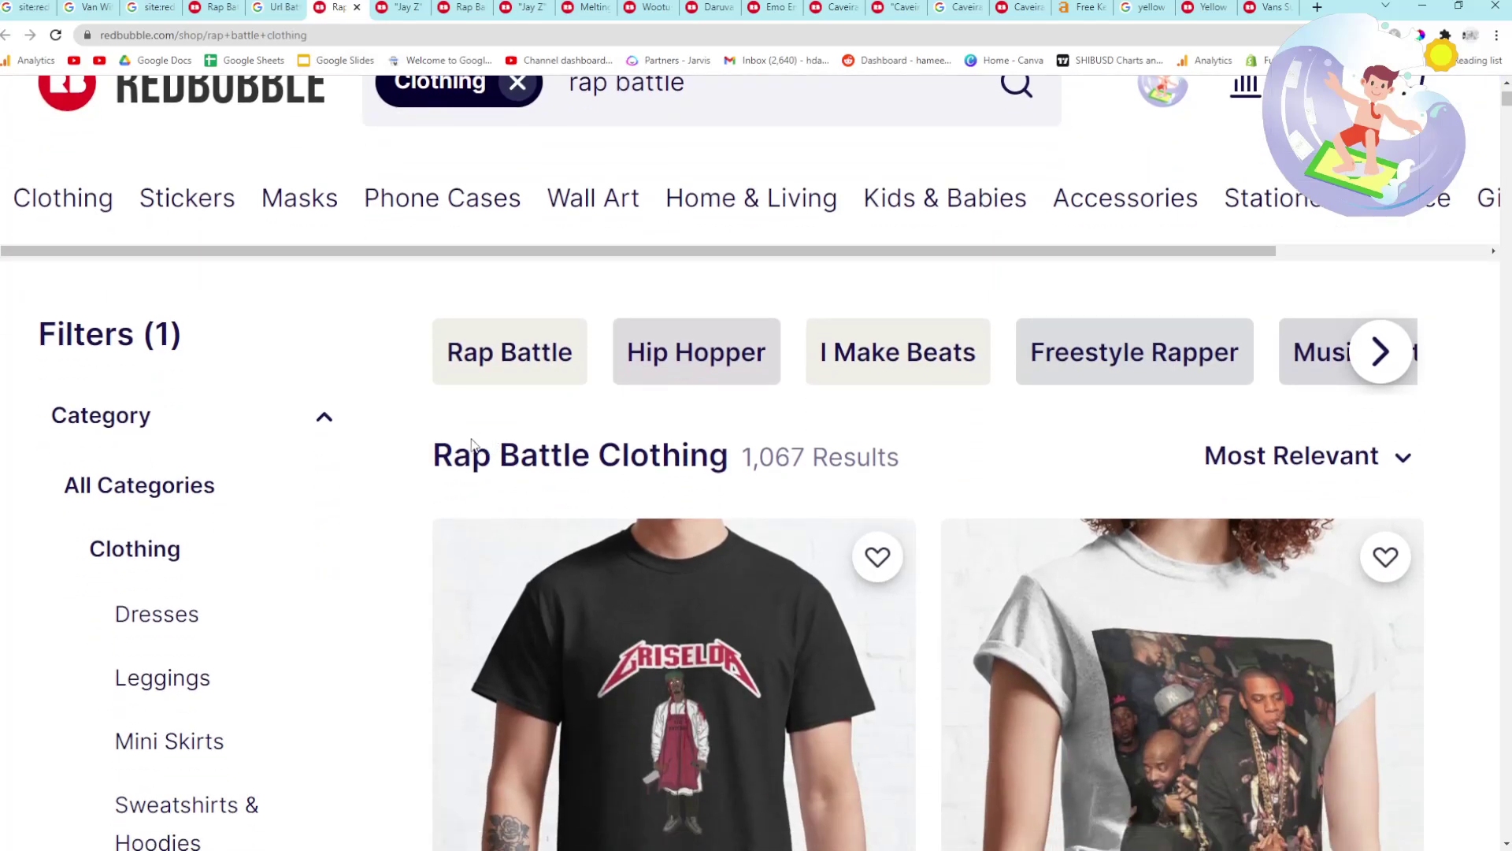
Compare the "Url Battle Rap clothing" query with the heading and first designs on the Rap Battle Clothing page.
left_click(271, 8)
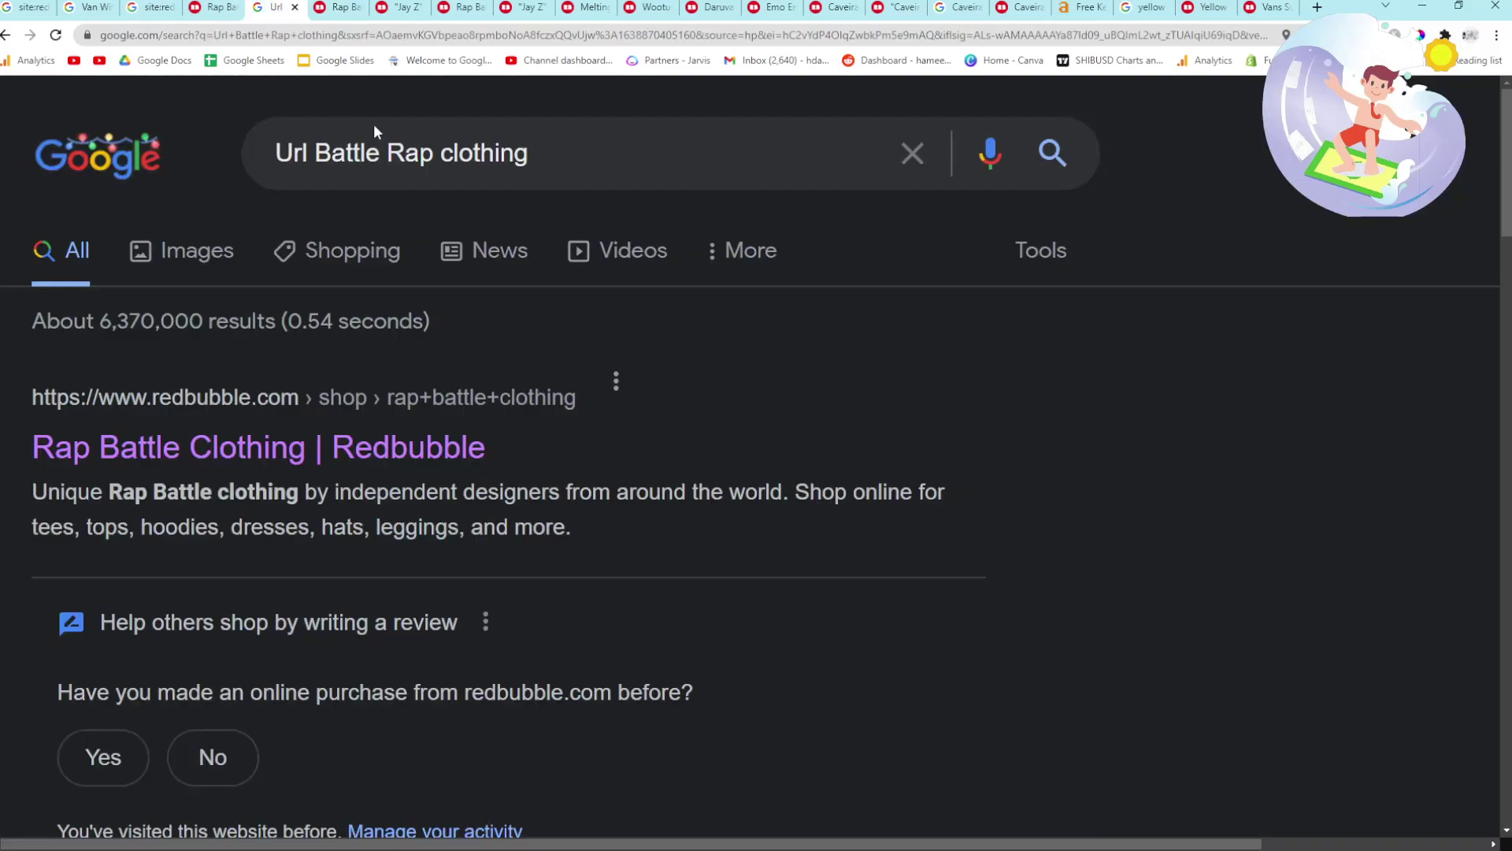
double_click(502, 157)
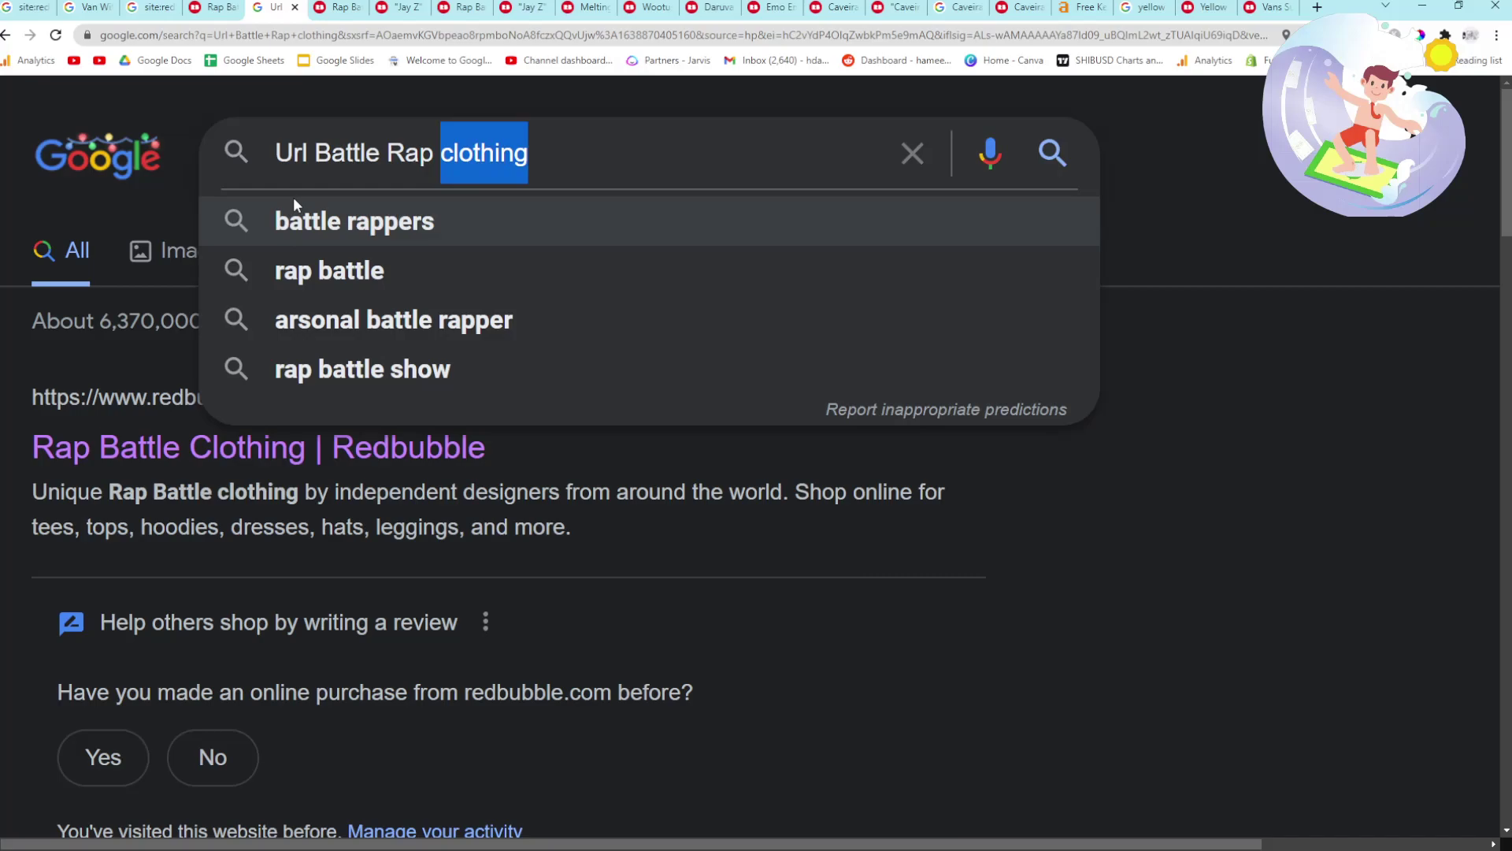
left_click(361, 4)
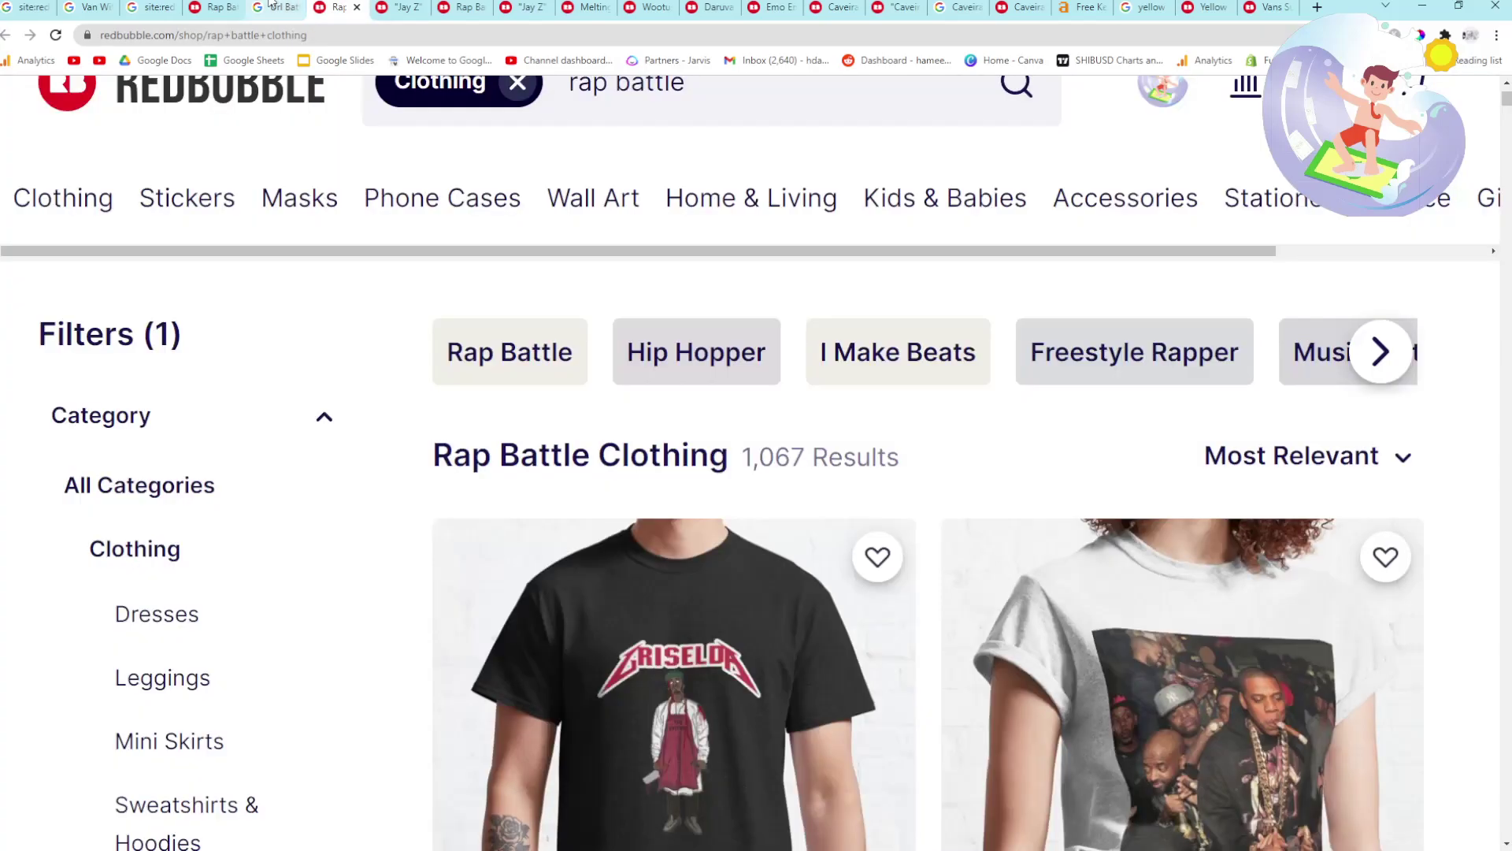
scroll(696, 419, "down", 2)
scroll(696, 419, "down", 2)
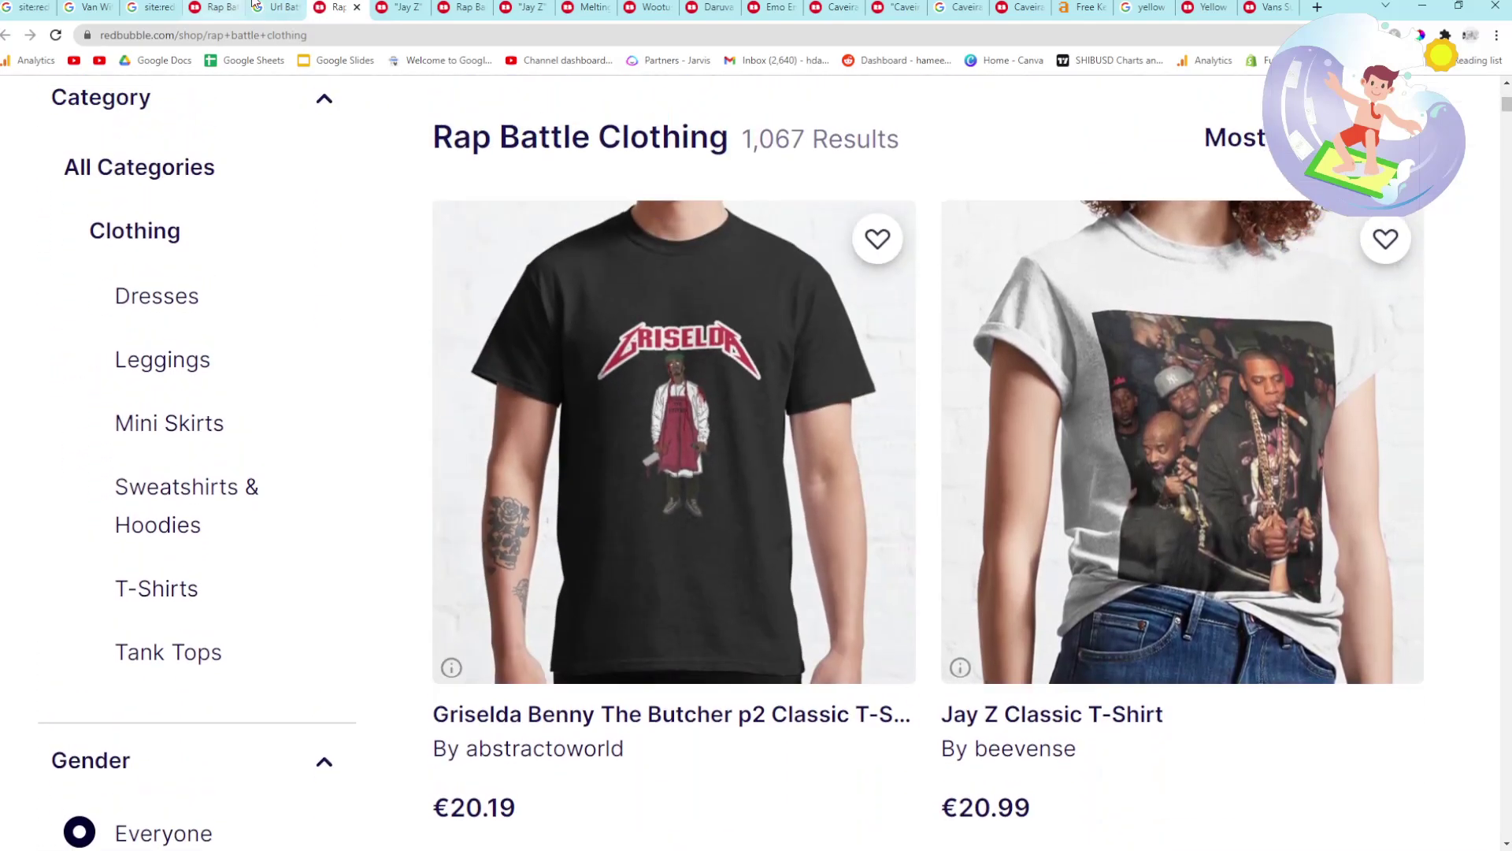
left_click(272, 7)
Highlight the phrase "Url Battle Rap" and the word "clothing" in the query, and open the "Rap Battle Clothing" result in the same tab.
left_click_drag(437, 161, 272, 153)
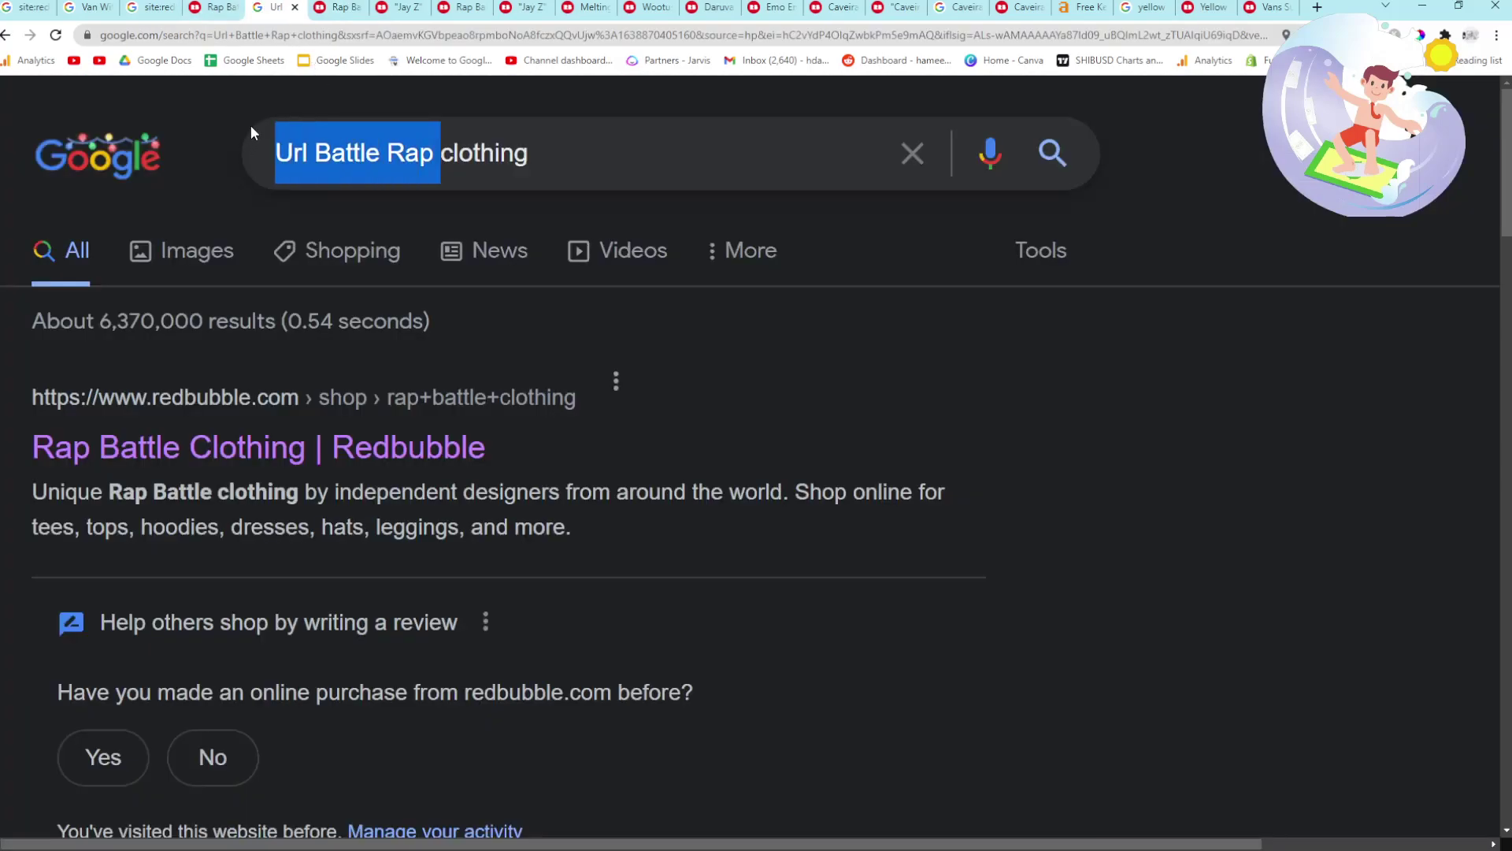
left_click(490, 194)
double_click(472, 152)
left_click(567, 150)
double_click(459, 150)
triple_click(460, 149)
left_click(469, 151)
double_click(476, 152)
left_click(476, 152)
double_click(475, 152)
left_click(37, 384)
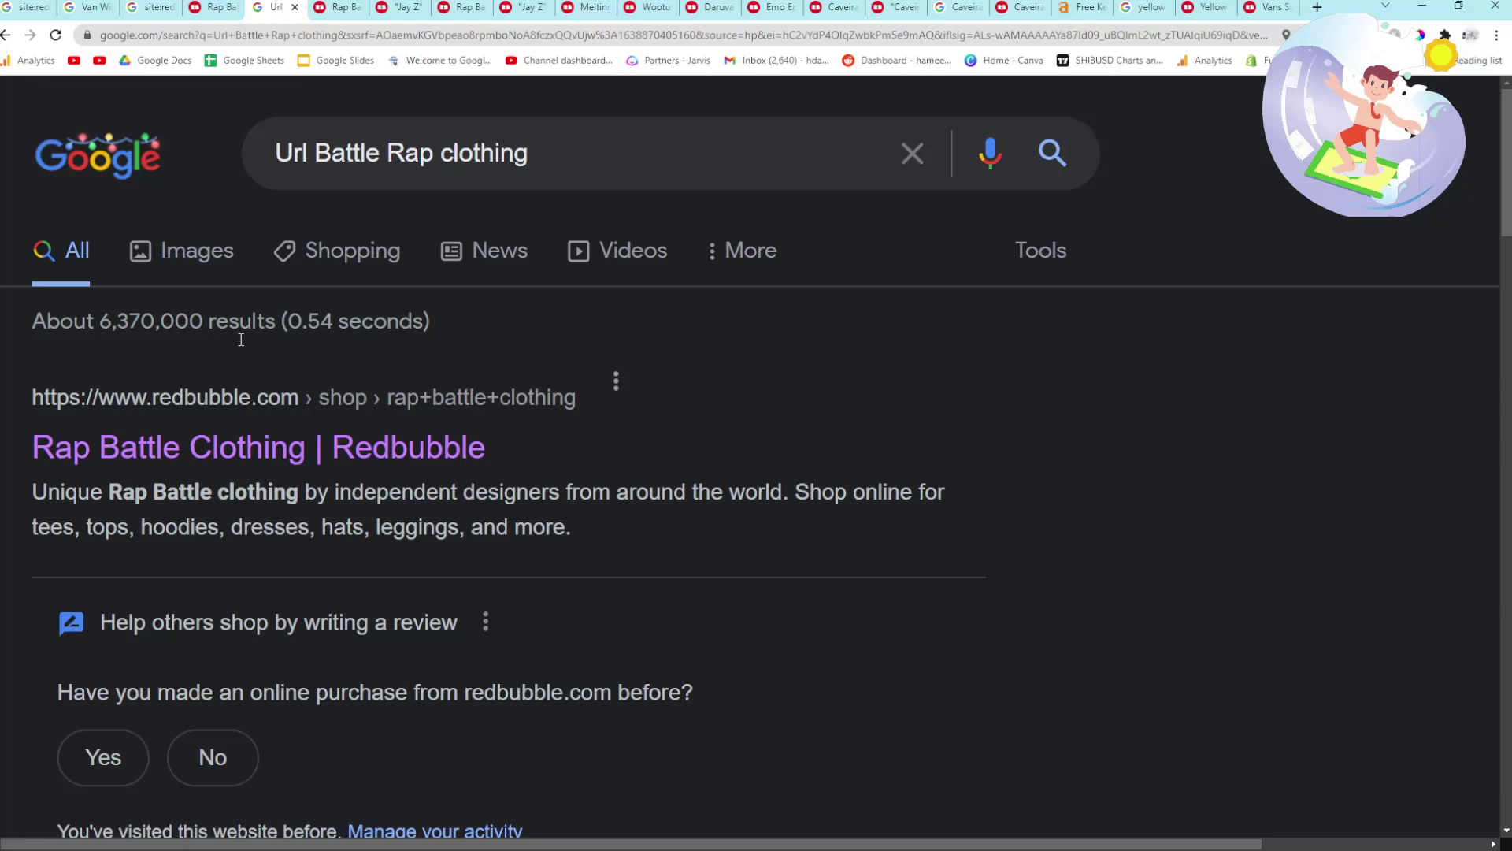
left_click(87, 440)
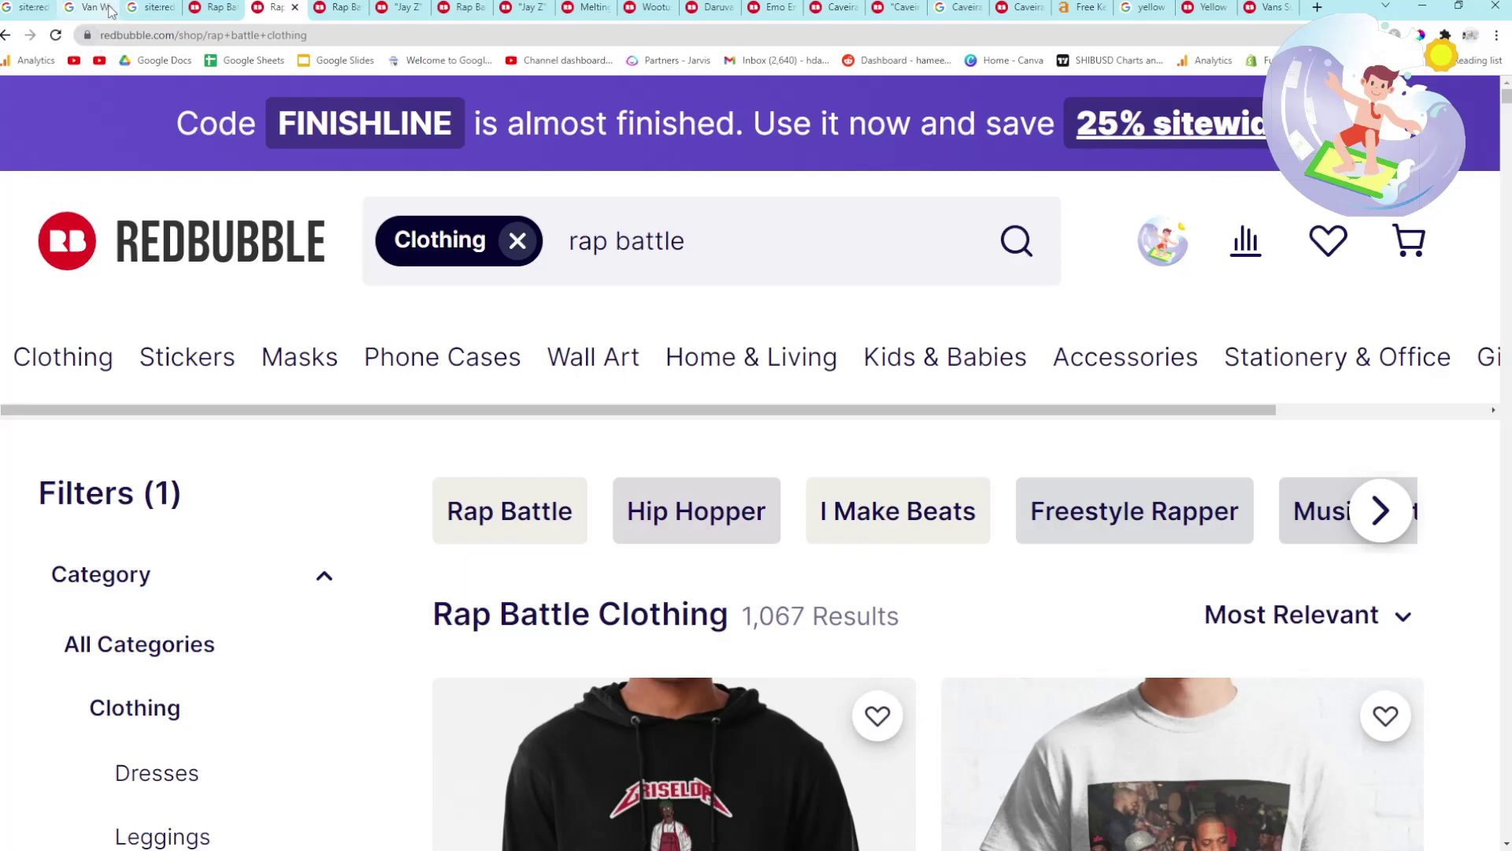
Return to the past-week site:redbubble.com results and open "Mentally Unstable Gifts & Merchandise" in a separate tab.
left_click(148, 8)
scroll(153, 196, "down", 5)
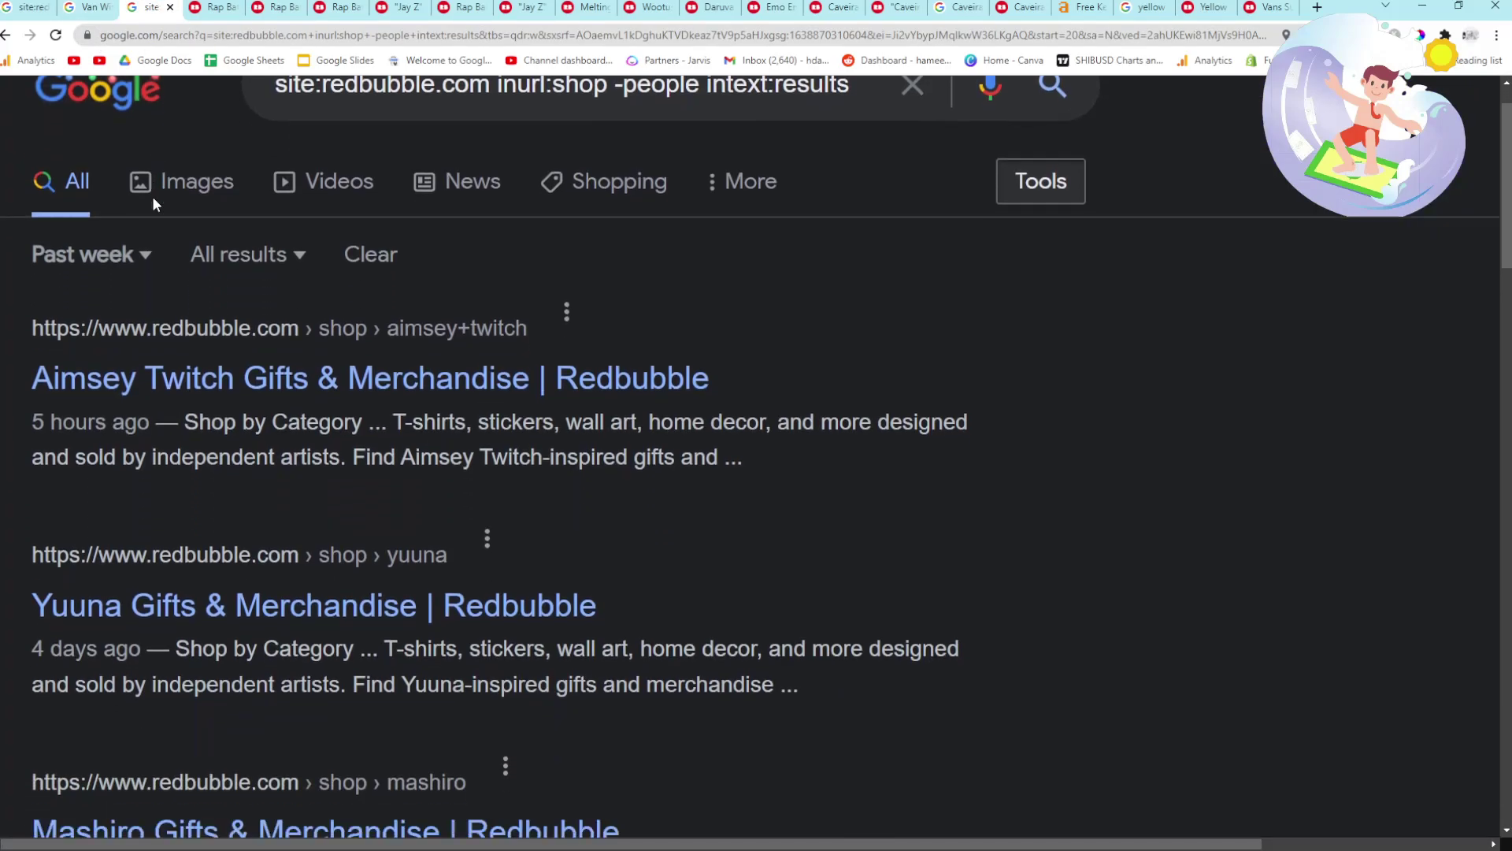
scroll(152, 196, "down", 1)
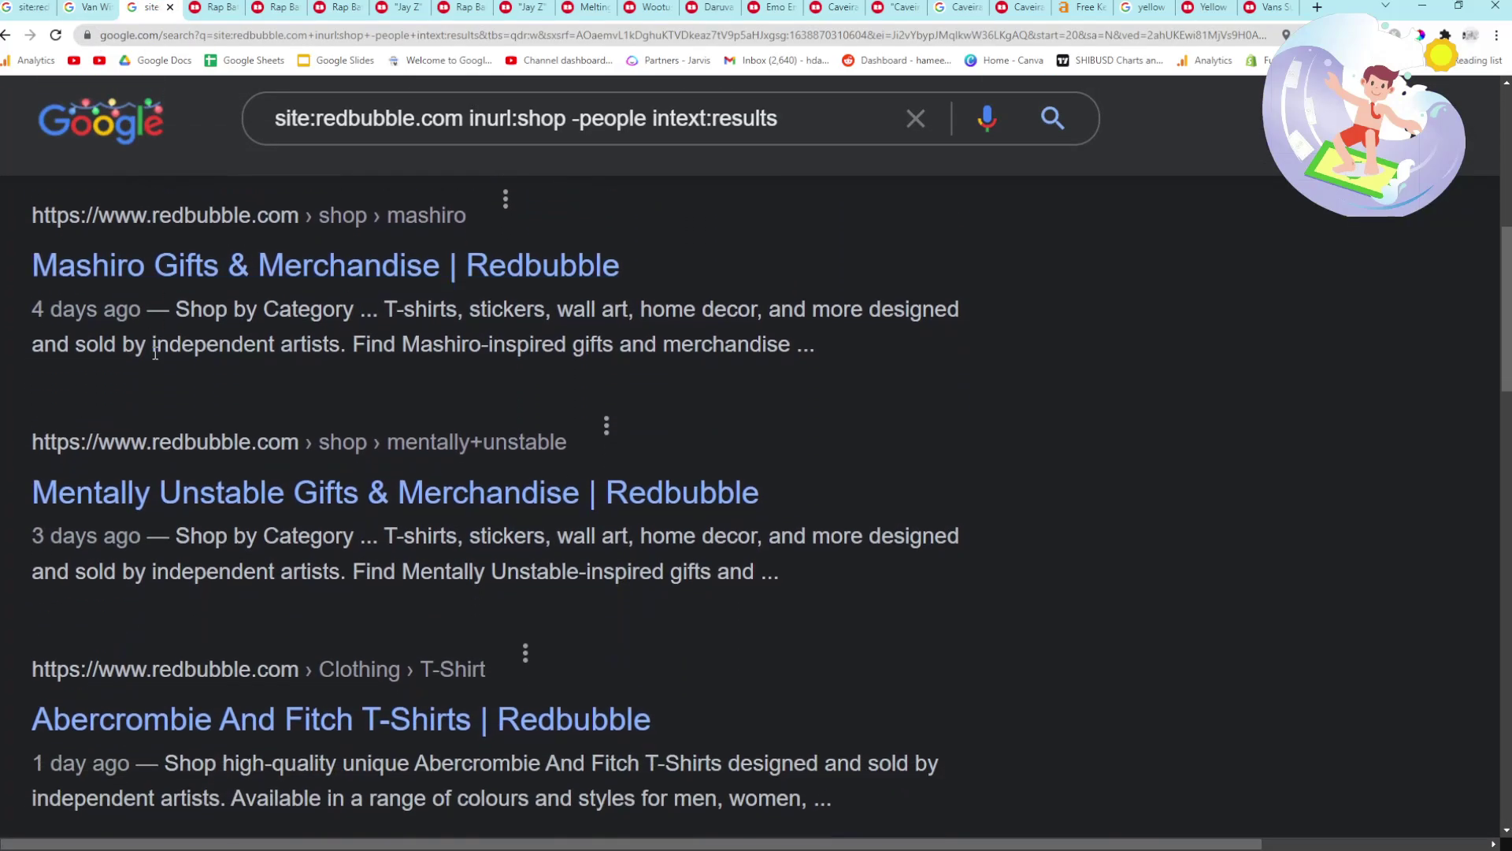
middle_click(124, 493)
left_click(193, 6)
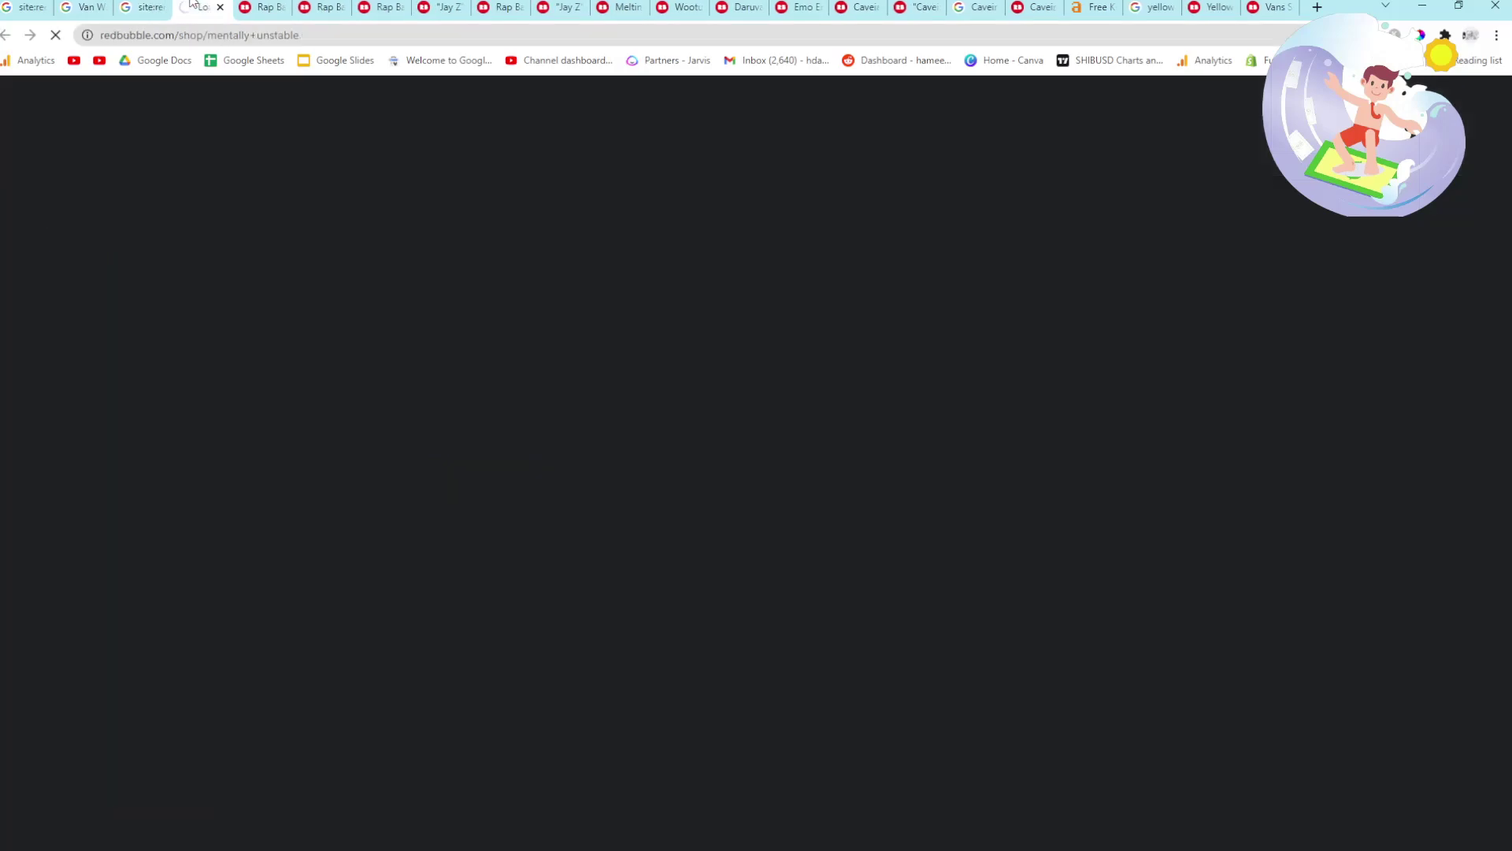
Check the Mentally Unstable designs and search the page for "Mentally Unstable".
scroll(187, 236, "down", 6)
scroll(187, 234, "down", 1)
scroll(453, 207, "up", 2)
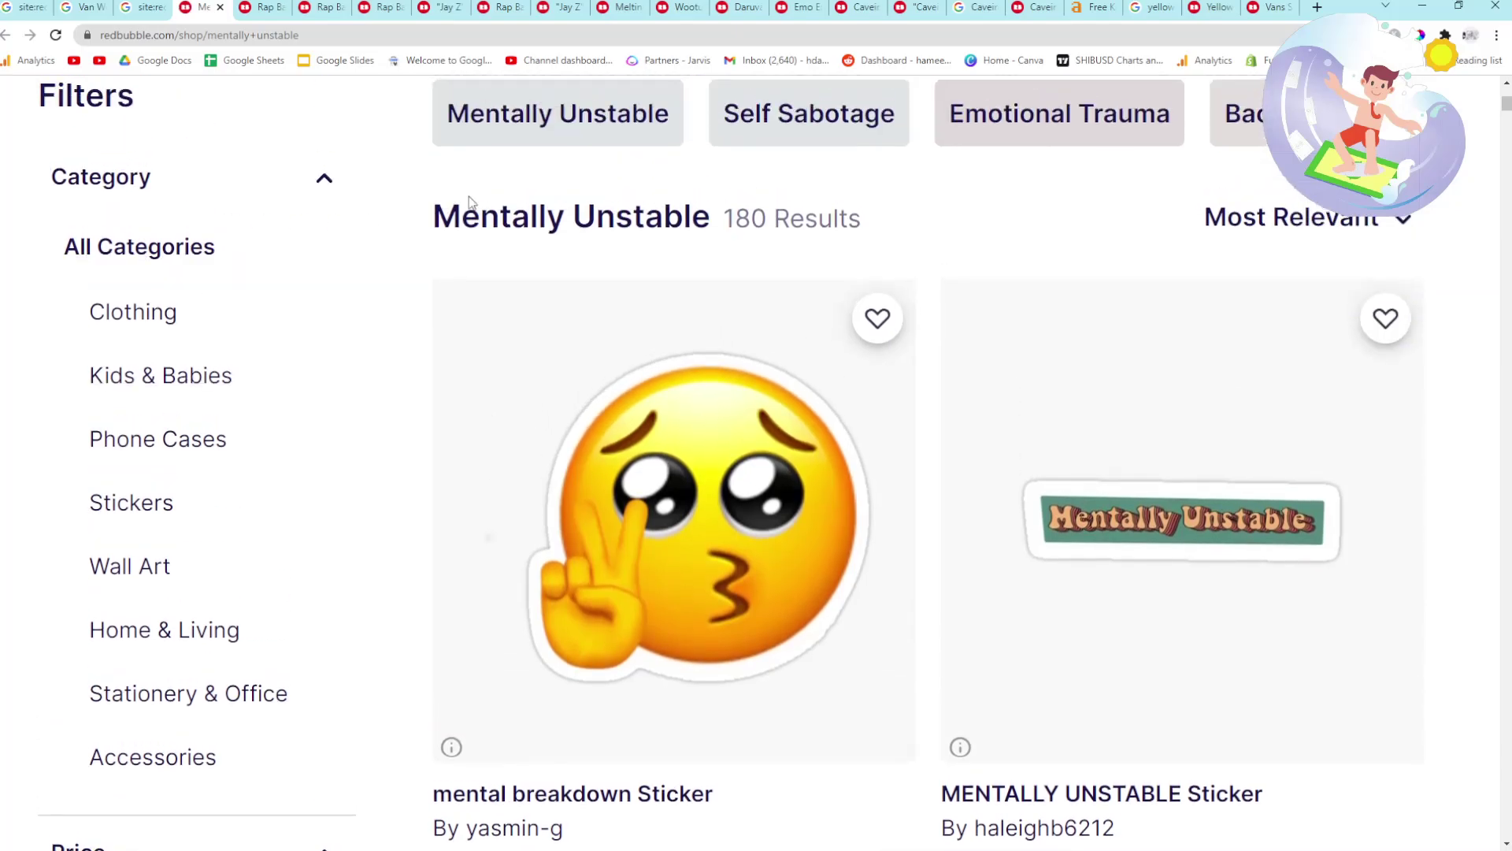
left_click_drag(713, 216, 443, 215)
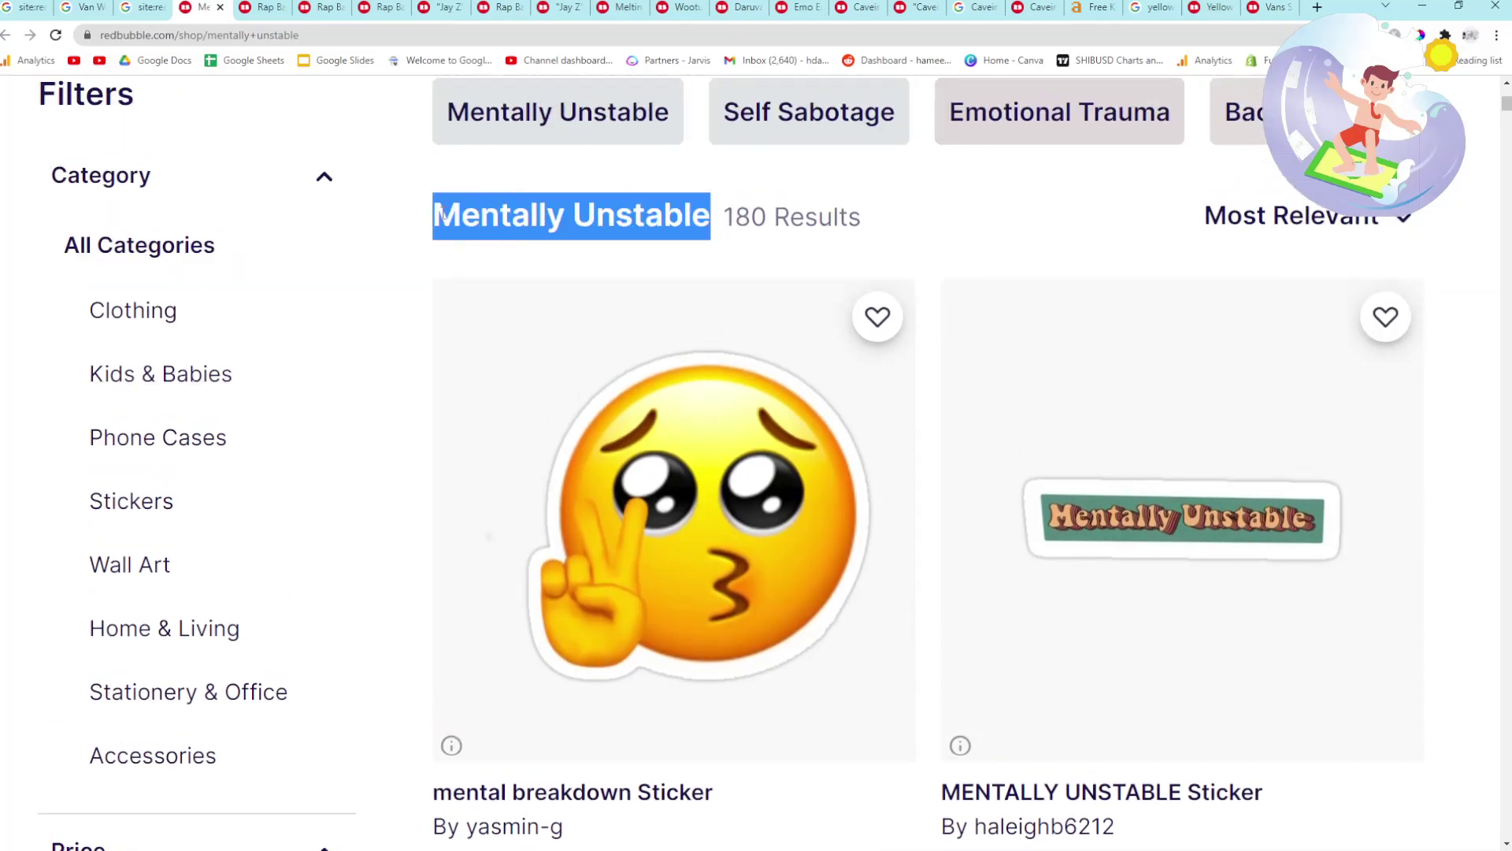
key("ctrl+f")
scroll(472, 268, "down", 4)
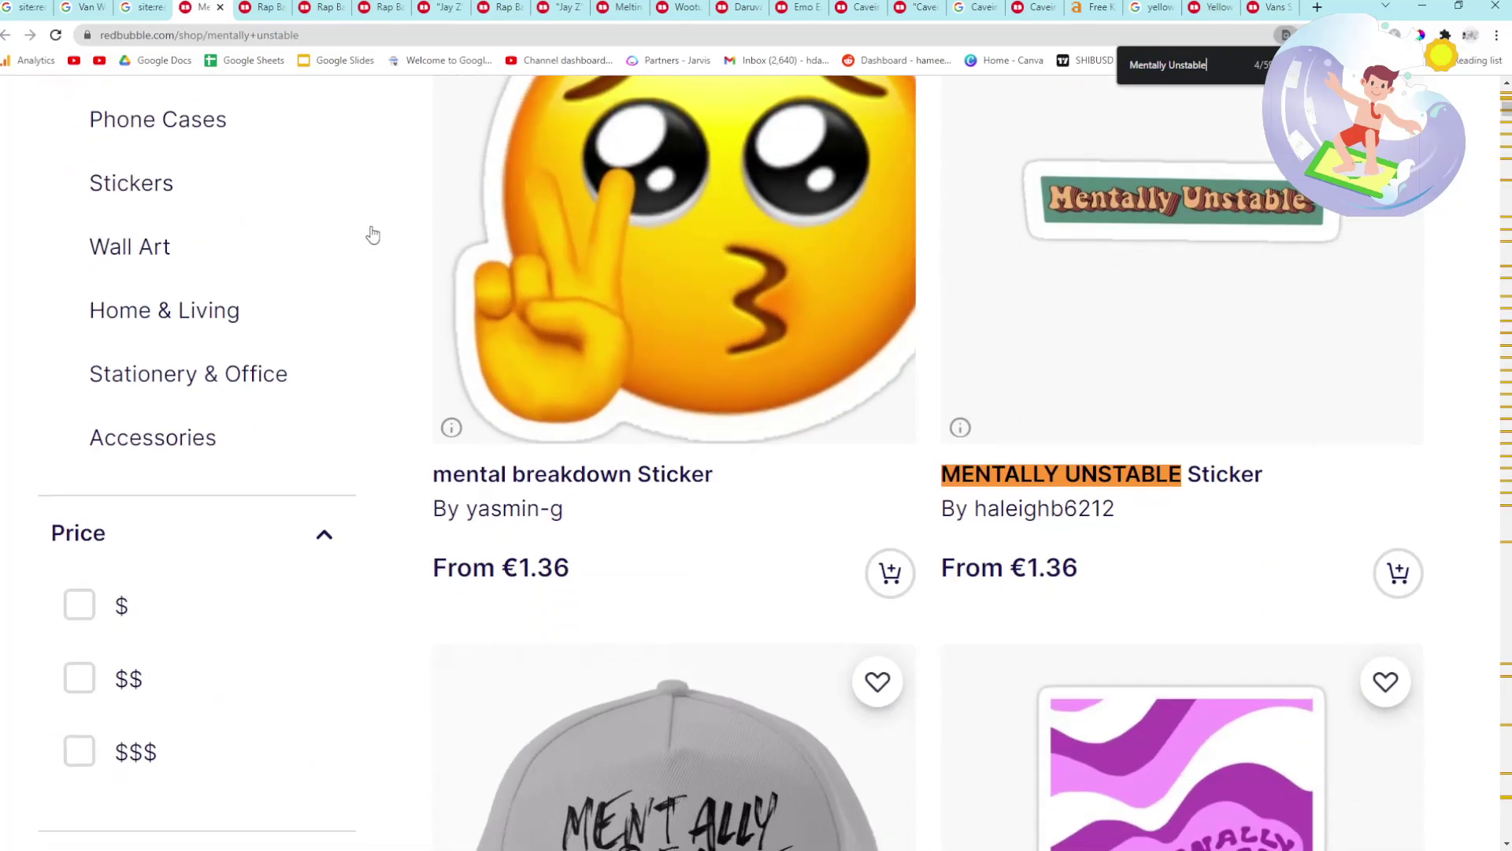
Review the remaining past-week Redbubble results and go to the next results page.
left_click(149, 7)
scroll(328, 359, "down", 6)
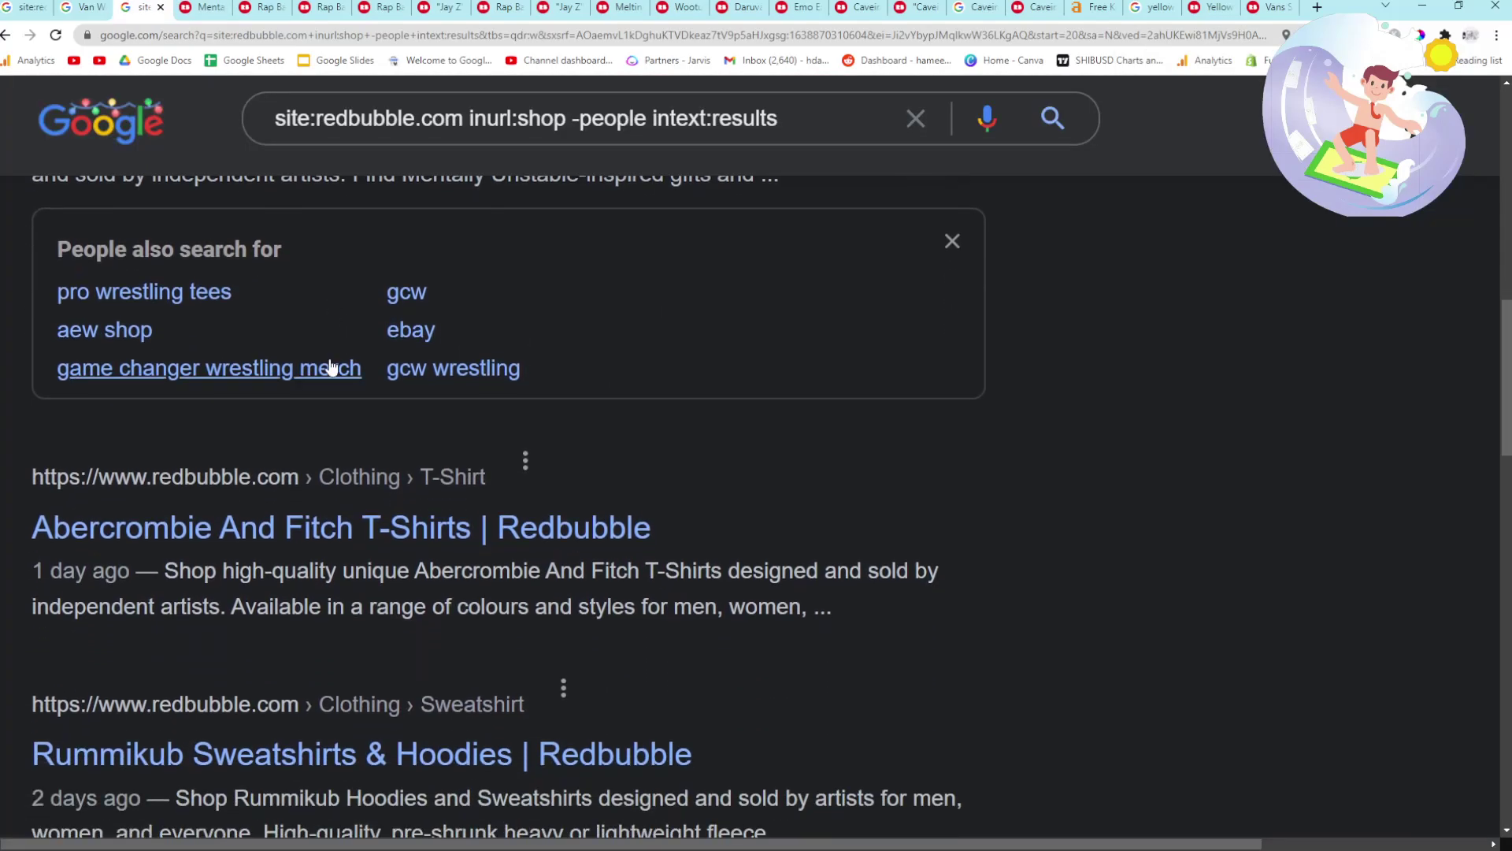
scroll(330, 366, "down", 8)
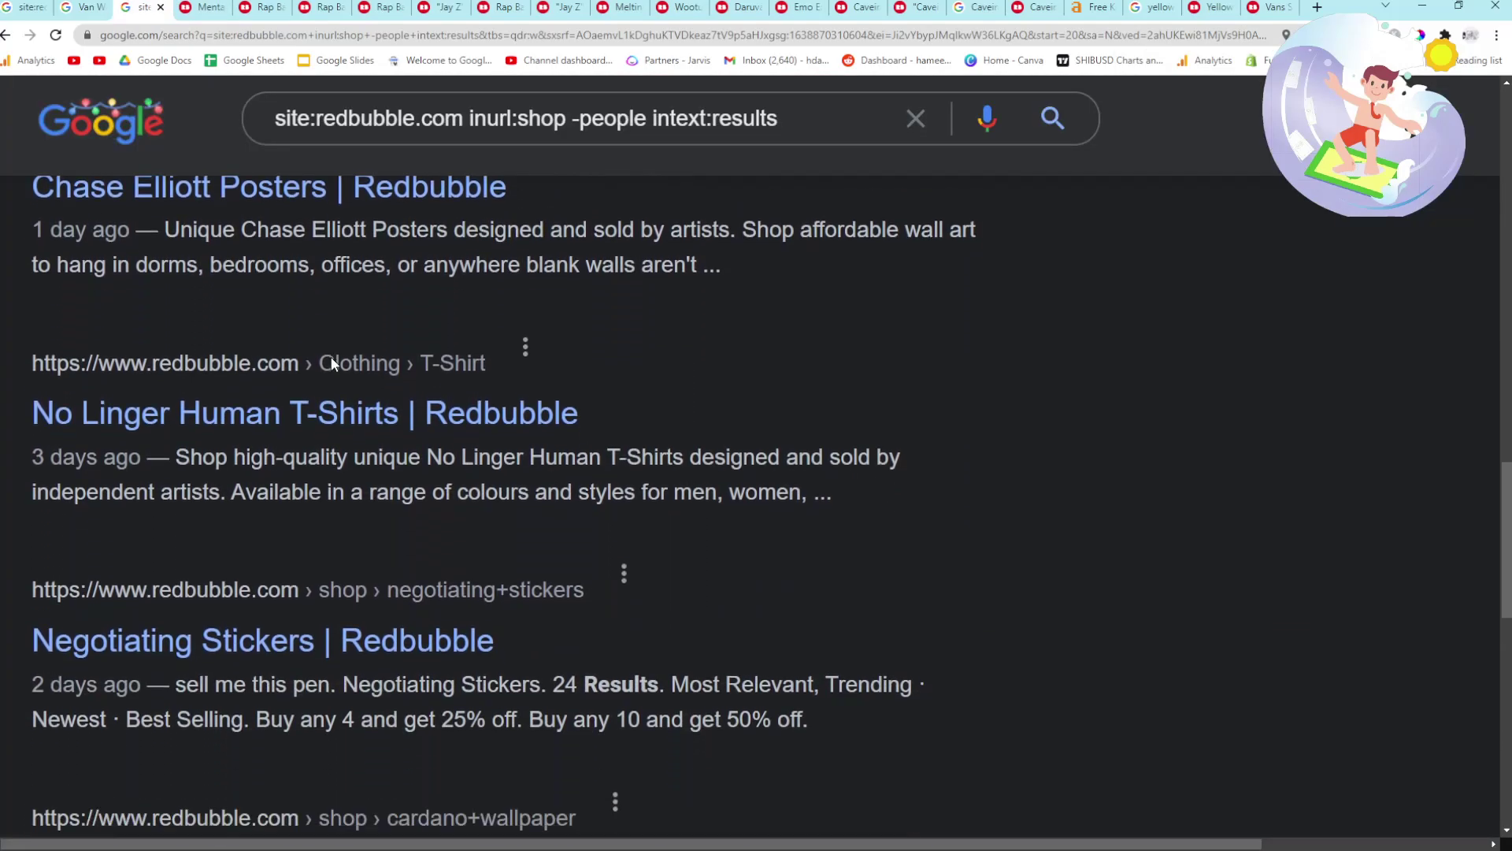
scroll(334, 364, "down", 6)
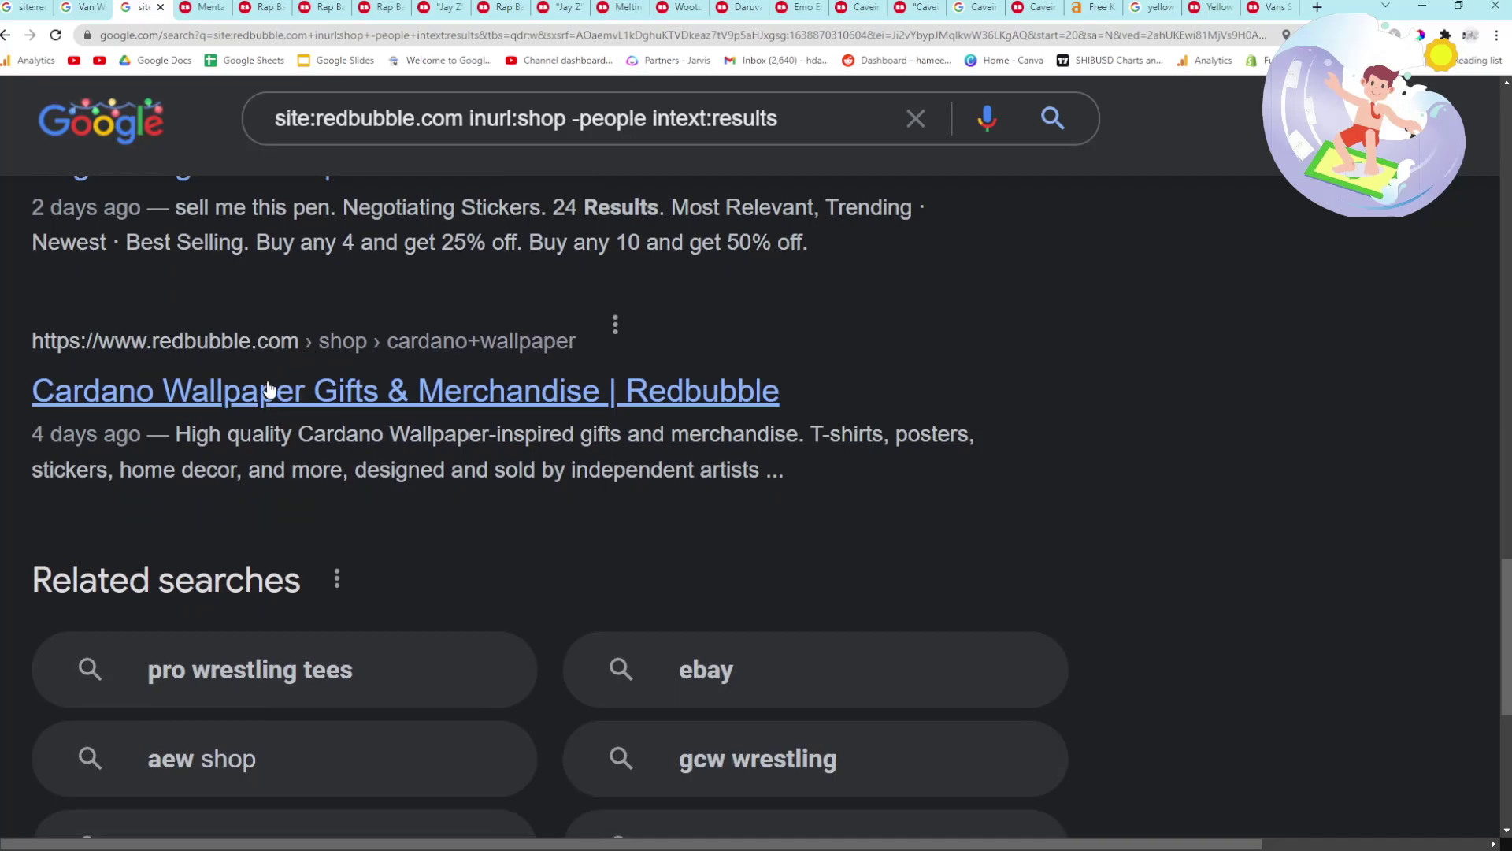
scroll(270, 392, "down", 4)
scroll(224, 418, "down", 2)
left_click(507, 651)
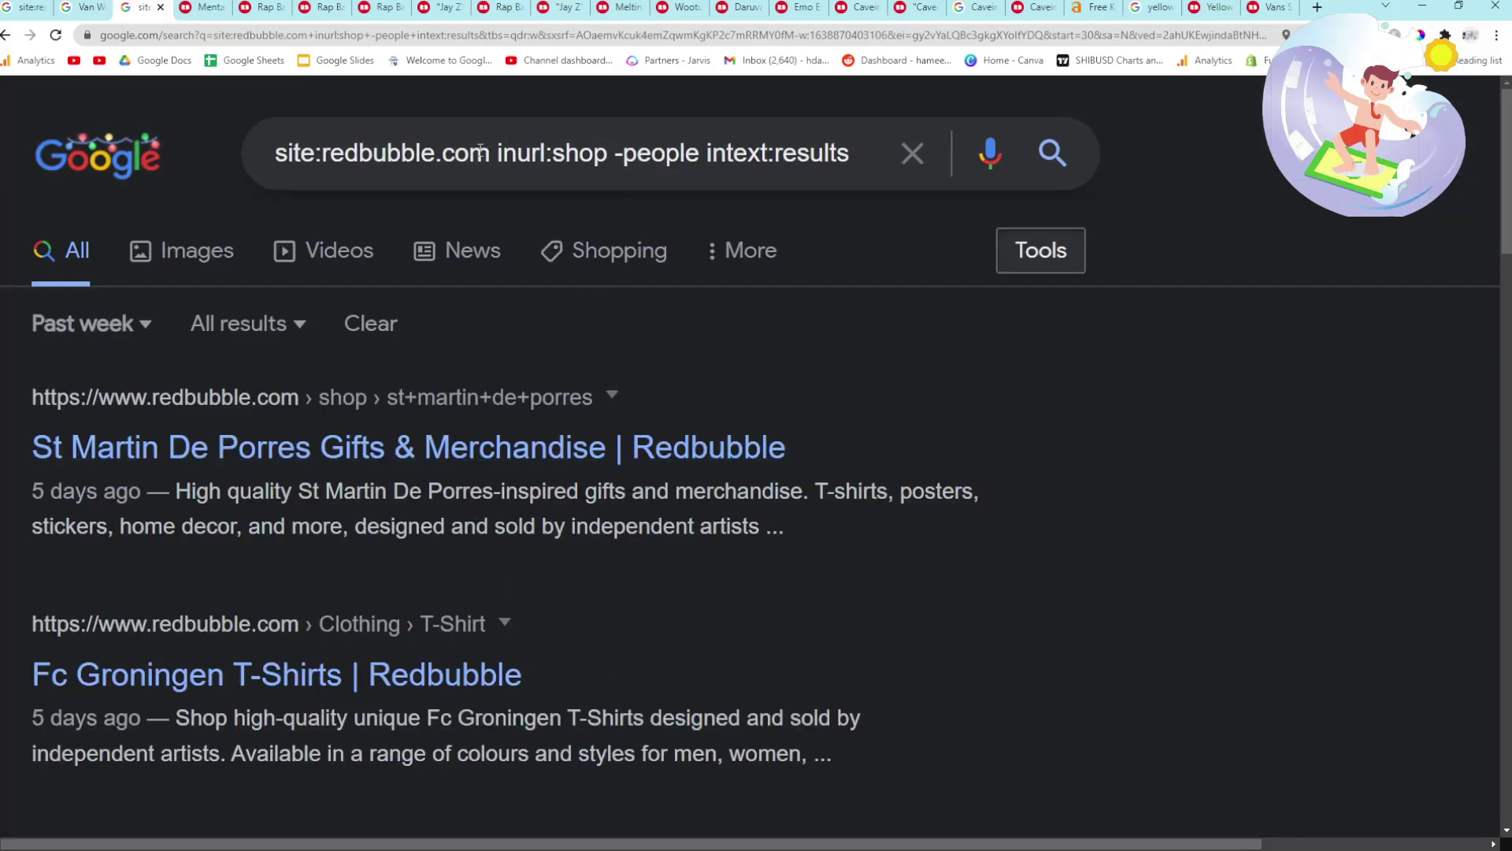
Open "St Martin De Porres Gifts & Merchandise" in a separate tab beside the Google results and look over its designs.
scroll(489, 315, "down", 2)
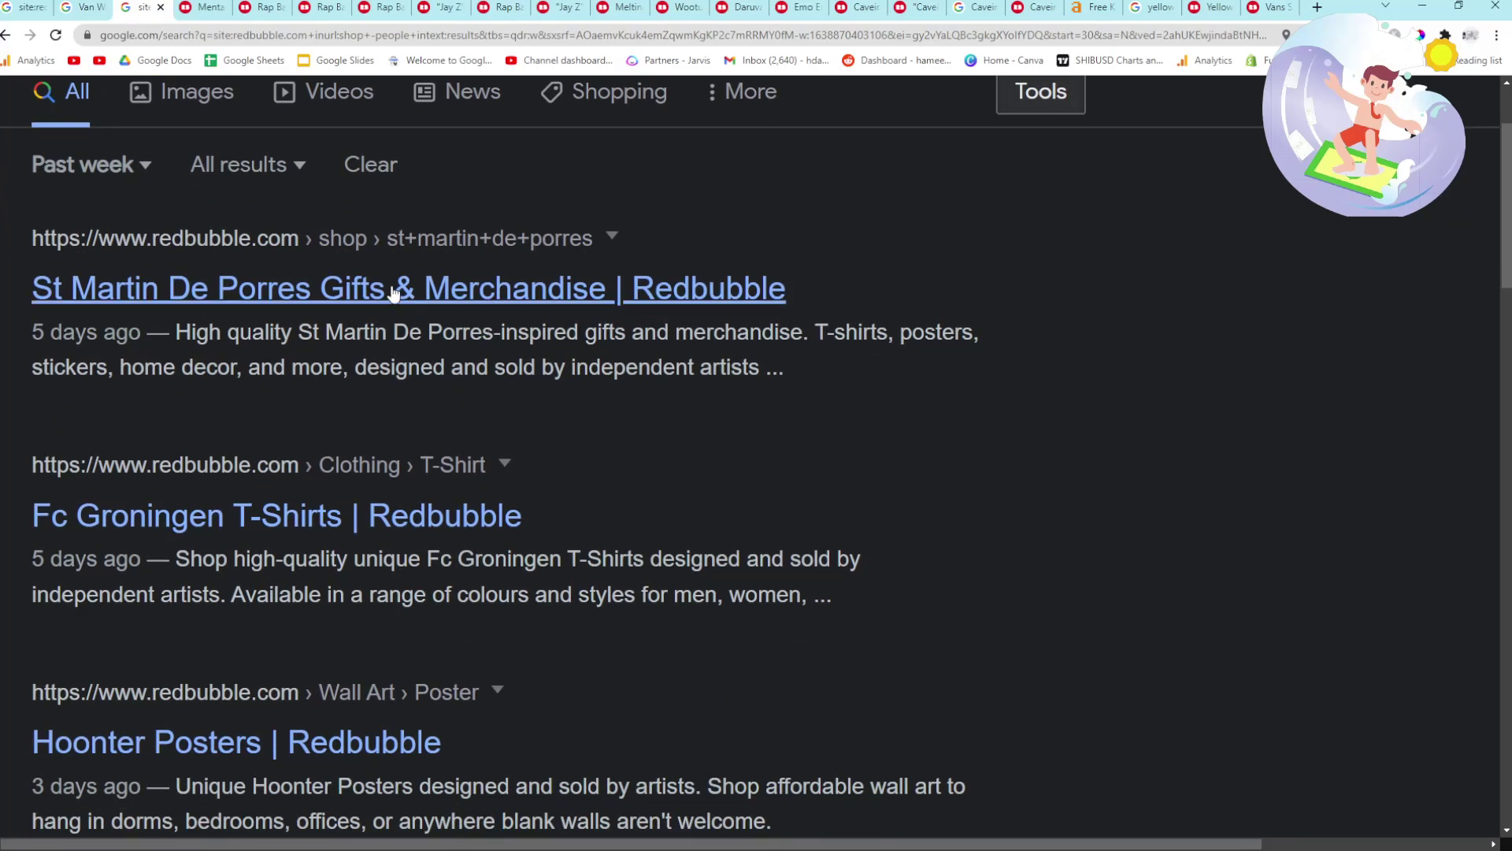
middle_click(489, 286)
left_click_drag(252, 7, 197, 8)
scroll(288, 460, "down", 5)
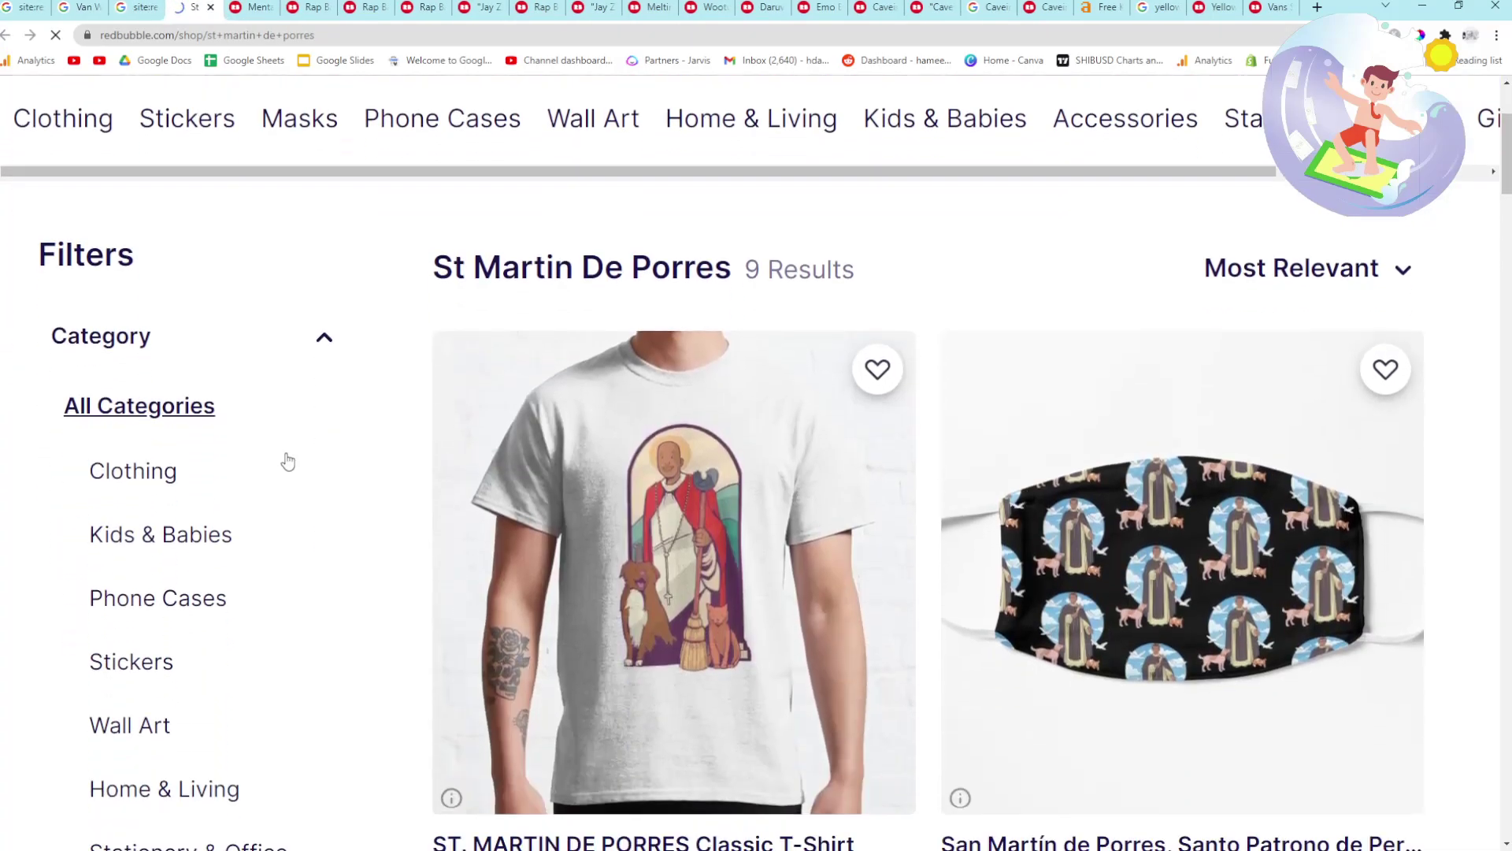
scroll(337, 456, "down", 2)
scroll(381, 439, "up", 5)
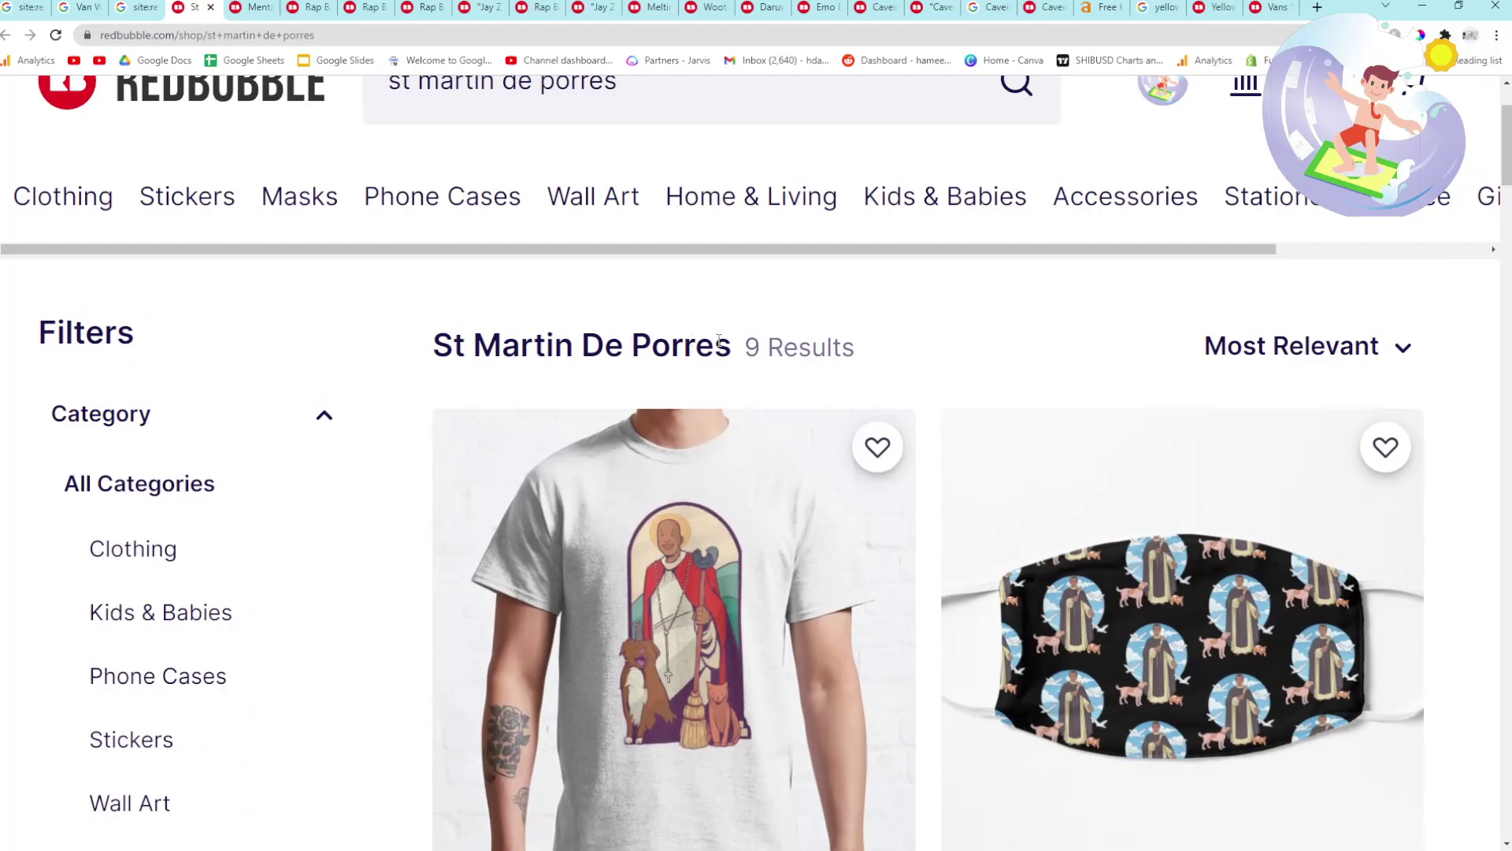
Search the page for "St Martin De Porres", go through the matches and check which designs use the phrase in their titles.
left_click_drag(721, 344, 438, 340)
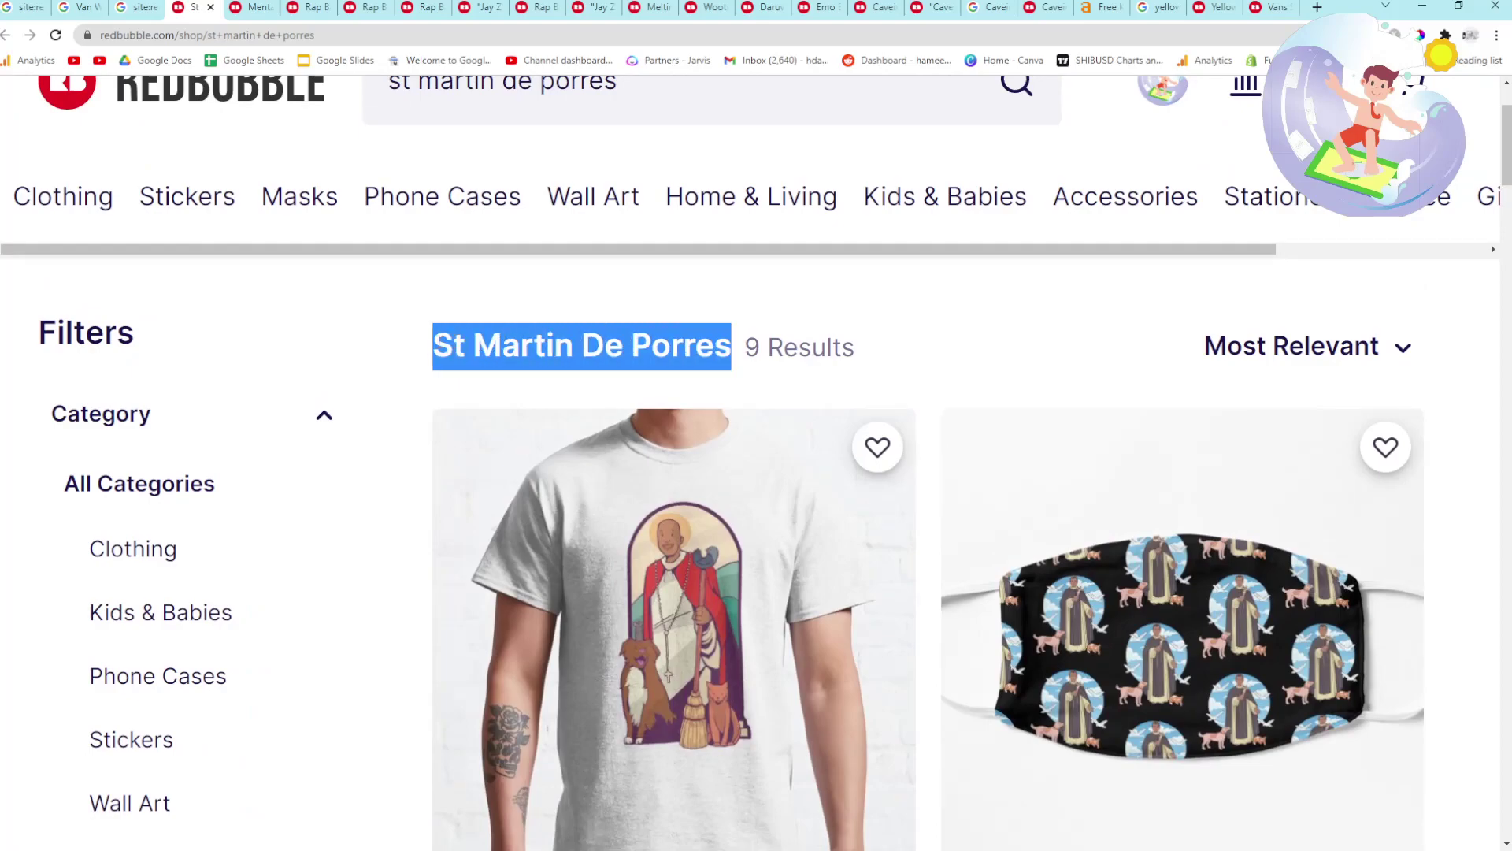
key("ctrl+f")
key("Return")
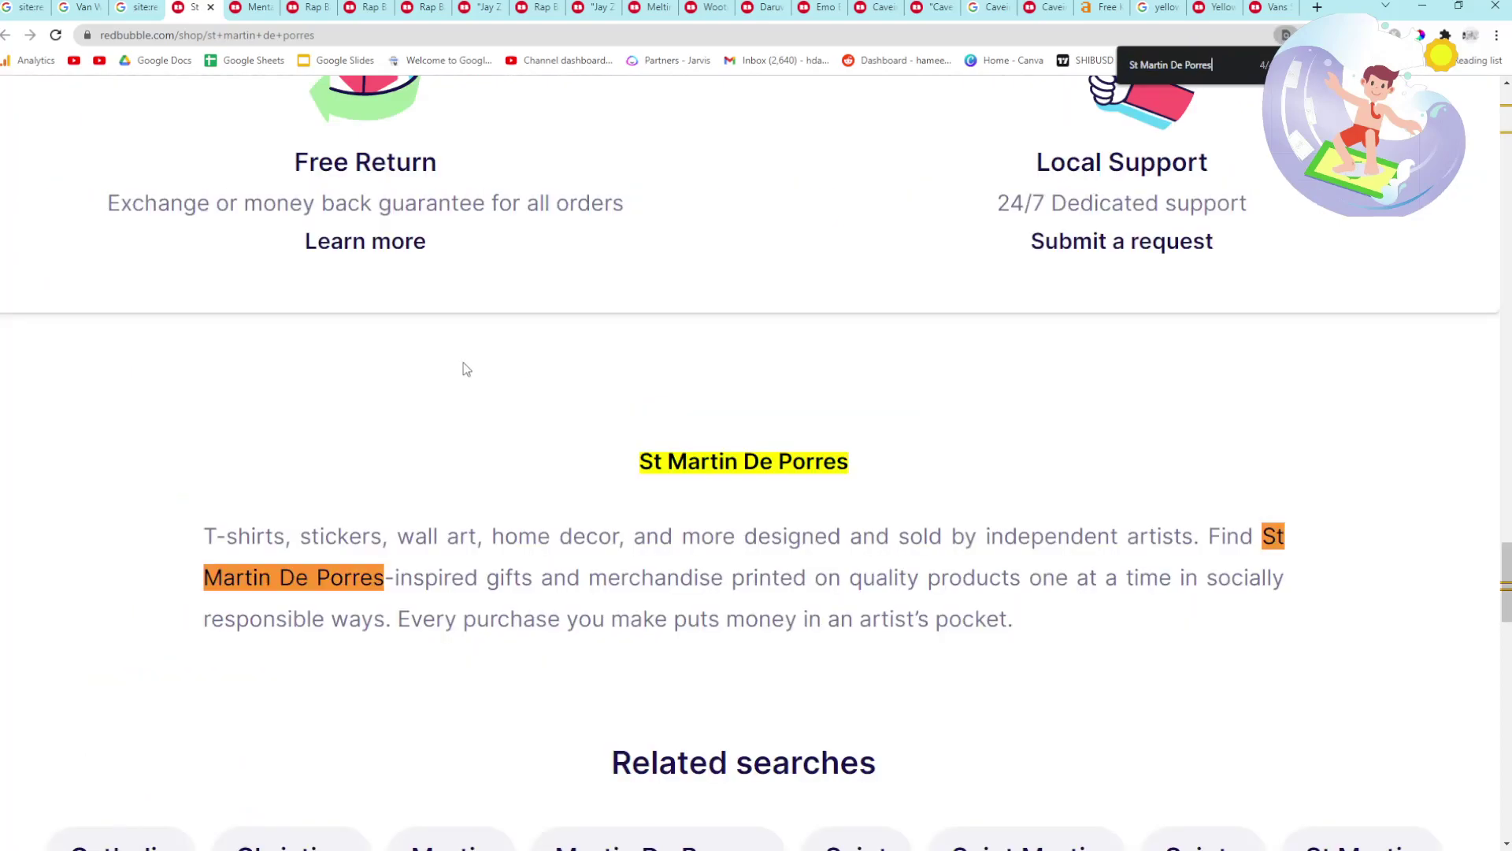
key("Return")
key("Return")
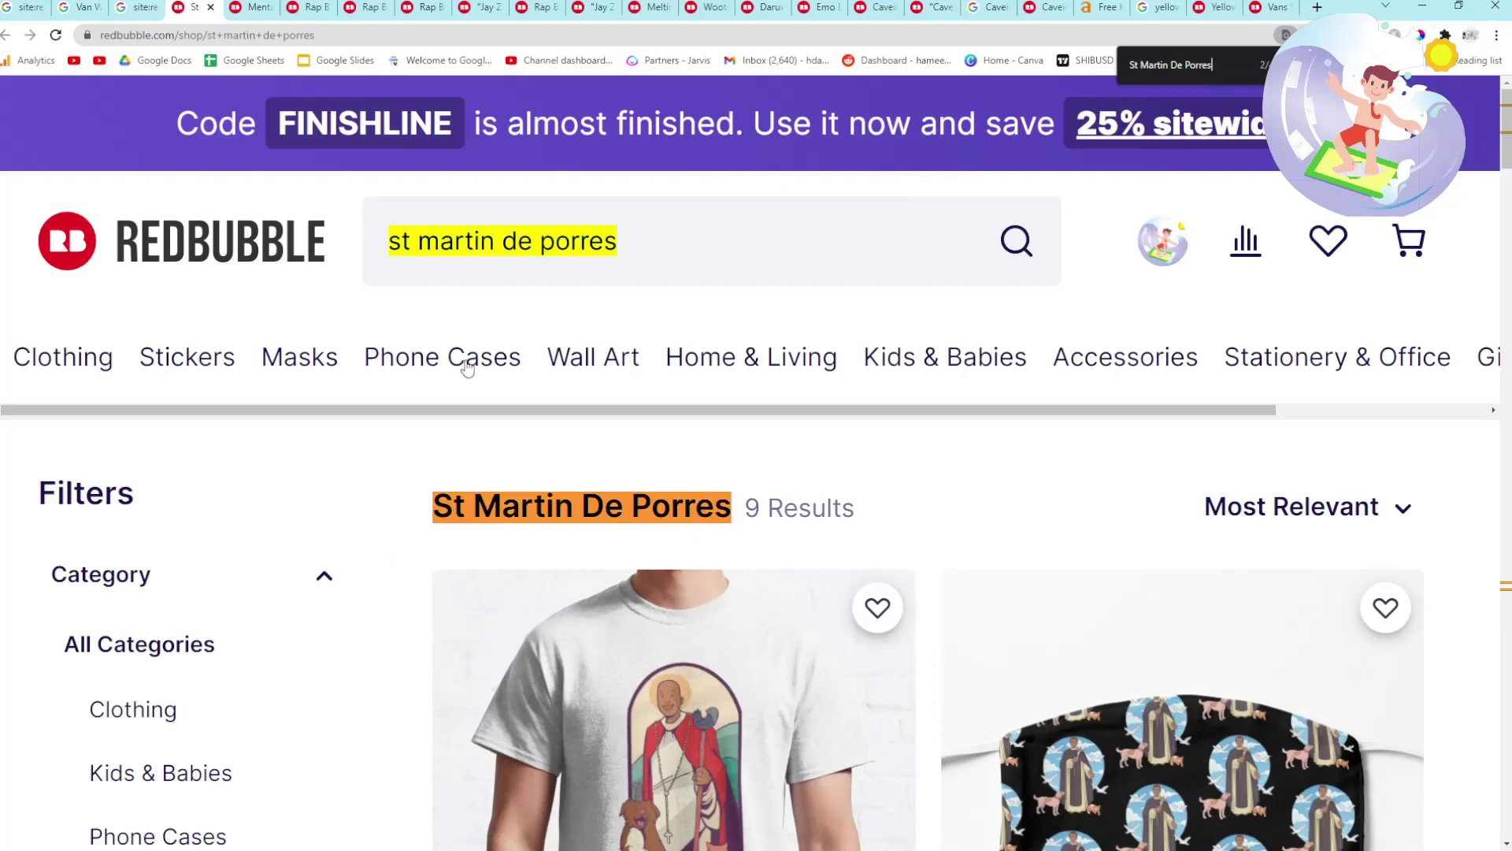
scroll(866, 515, "down", 6)
scroll(523, 602, "up", 3)
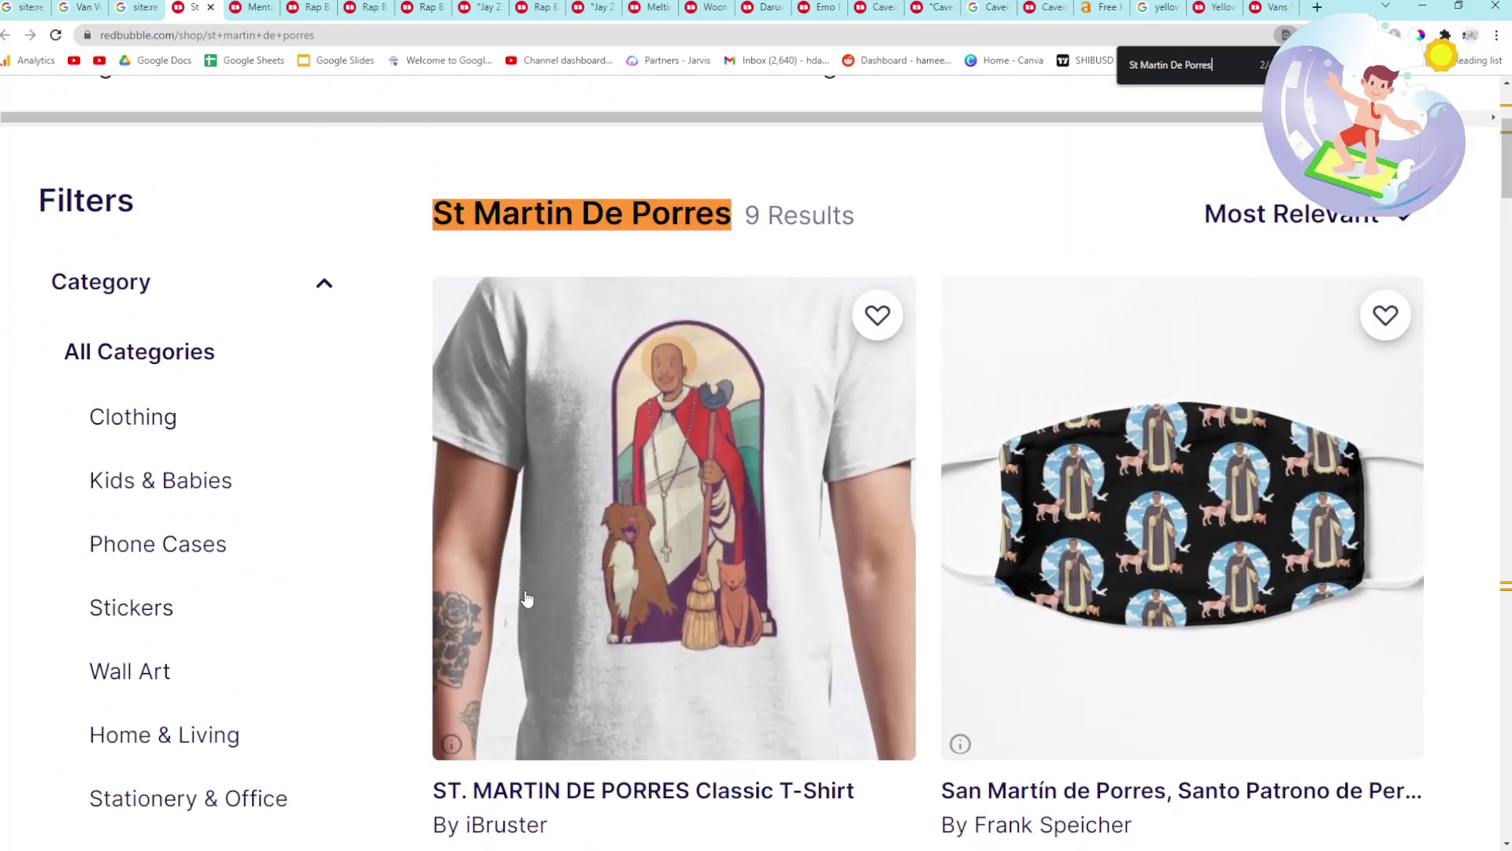
left_click_drag(477, 216, 434, 217)
left_click(485, 195)
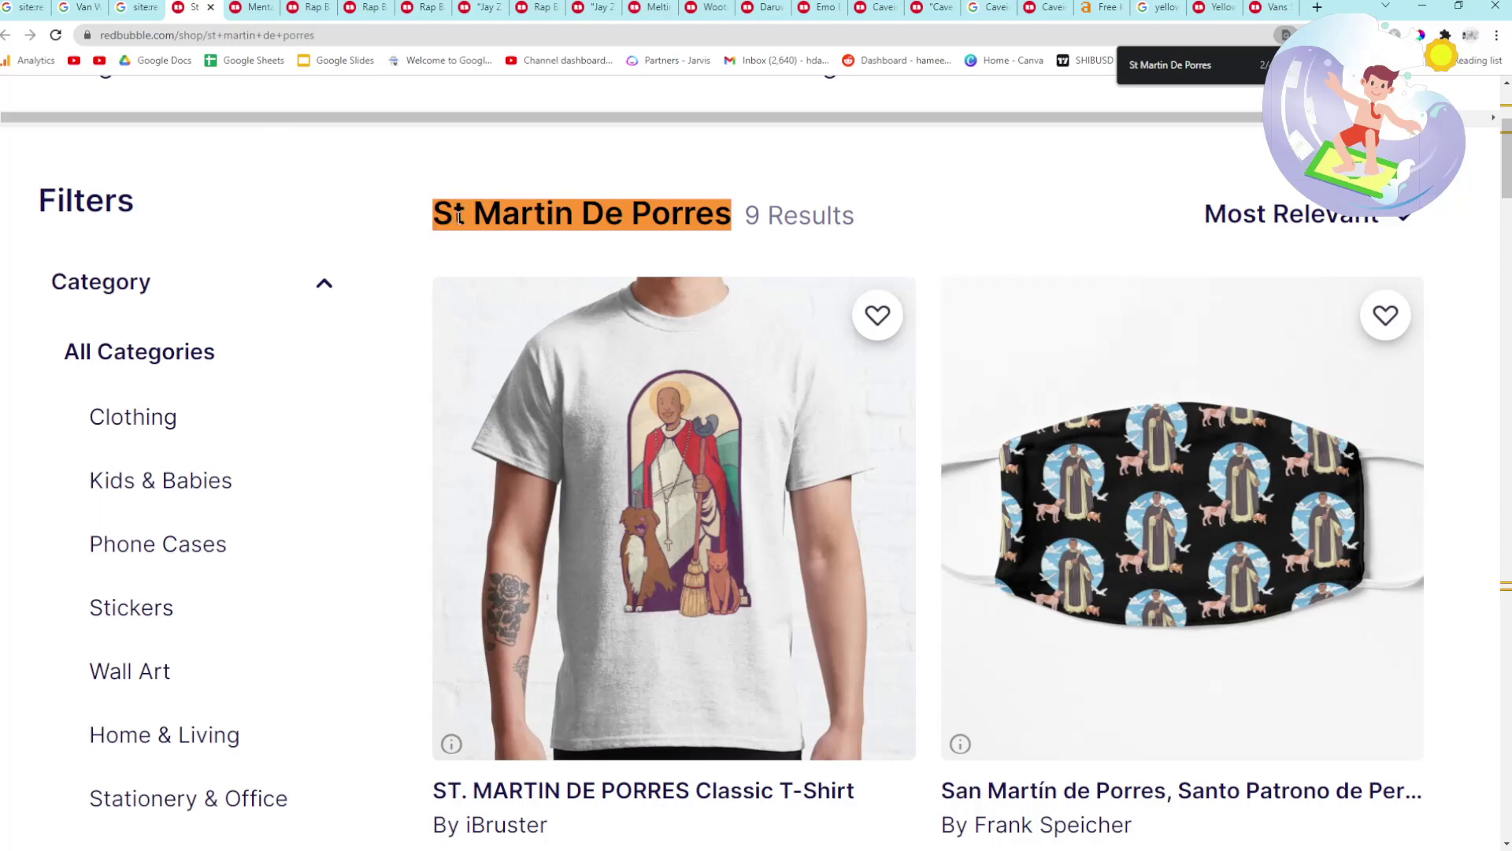
Examine the other recently indexed Redbubble pages on this Google results page for niche ideas, then return to its beginning.
left_click(136, 7)
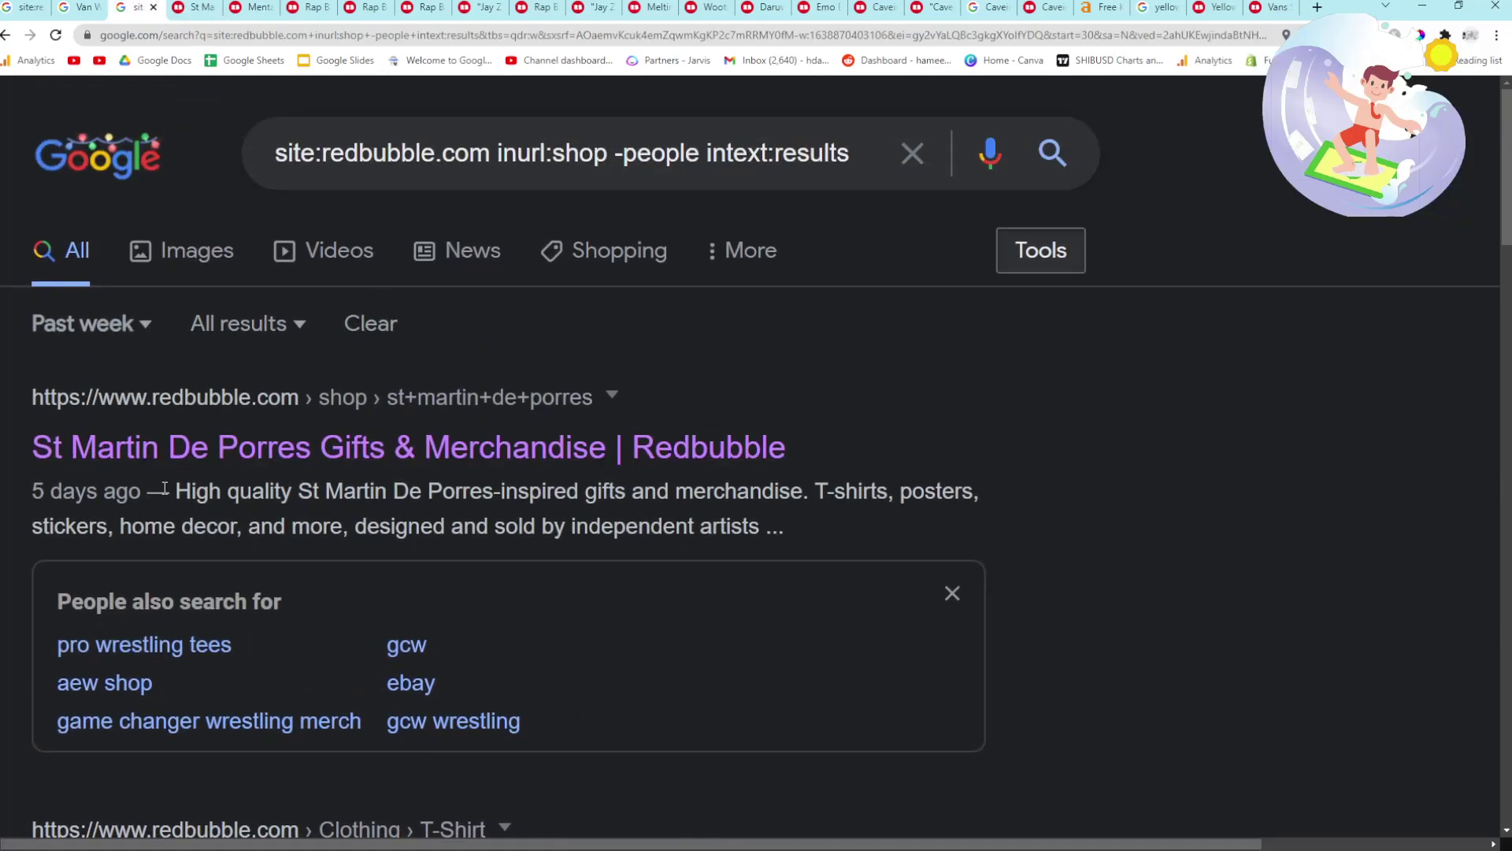
scroll(169, 480, "down", 5)
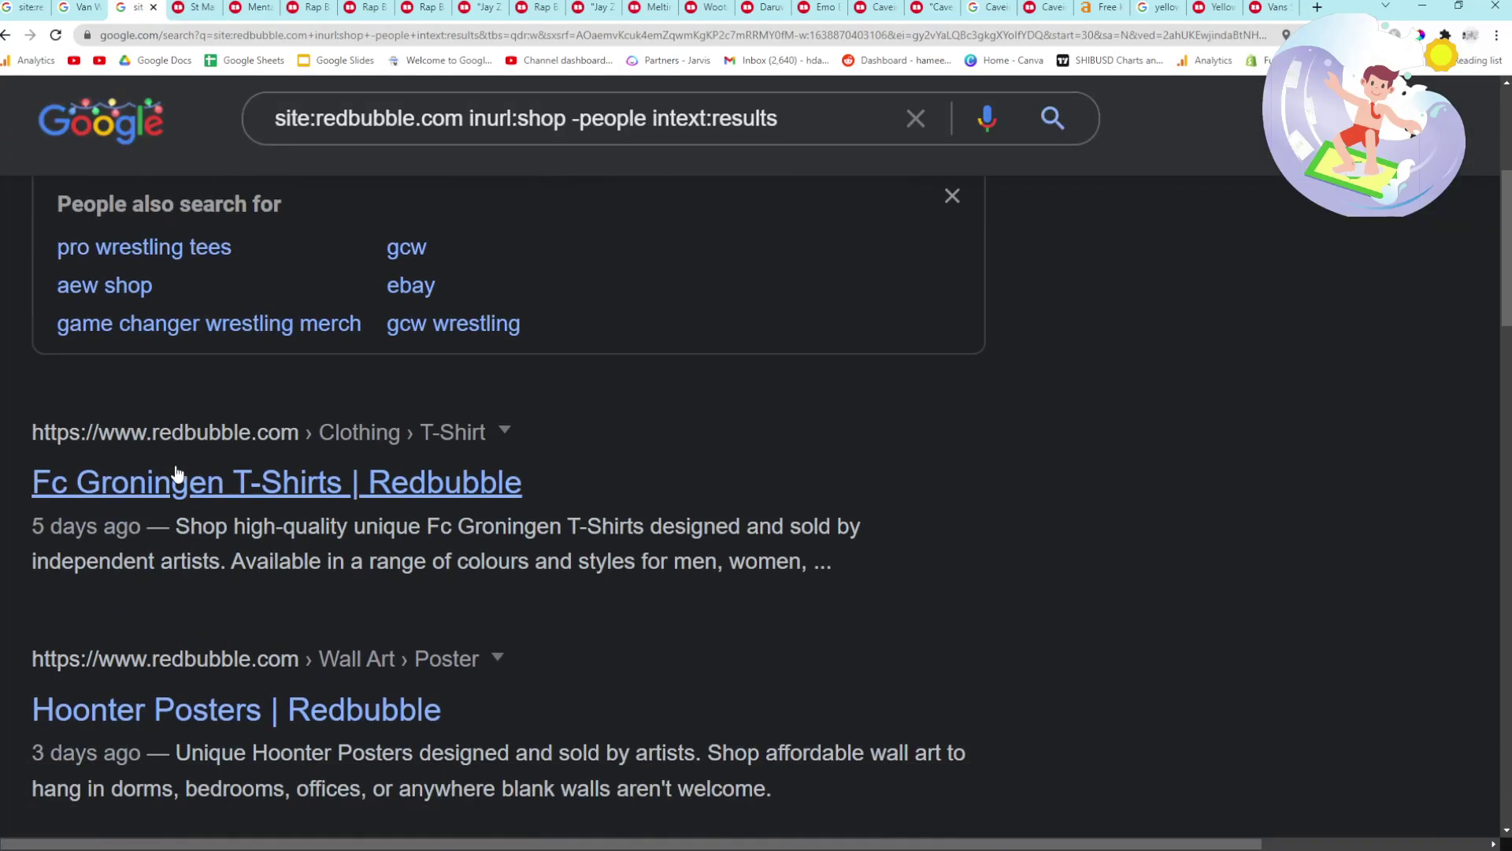
left_click(196, 8)
left_click(141, 6)
scroll(370, 440, "down", 3)
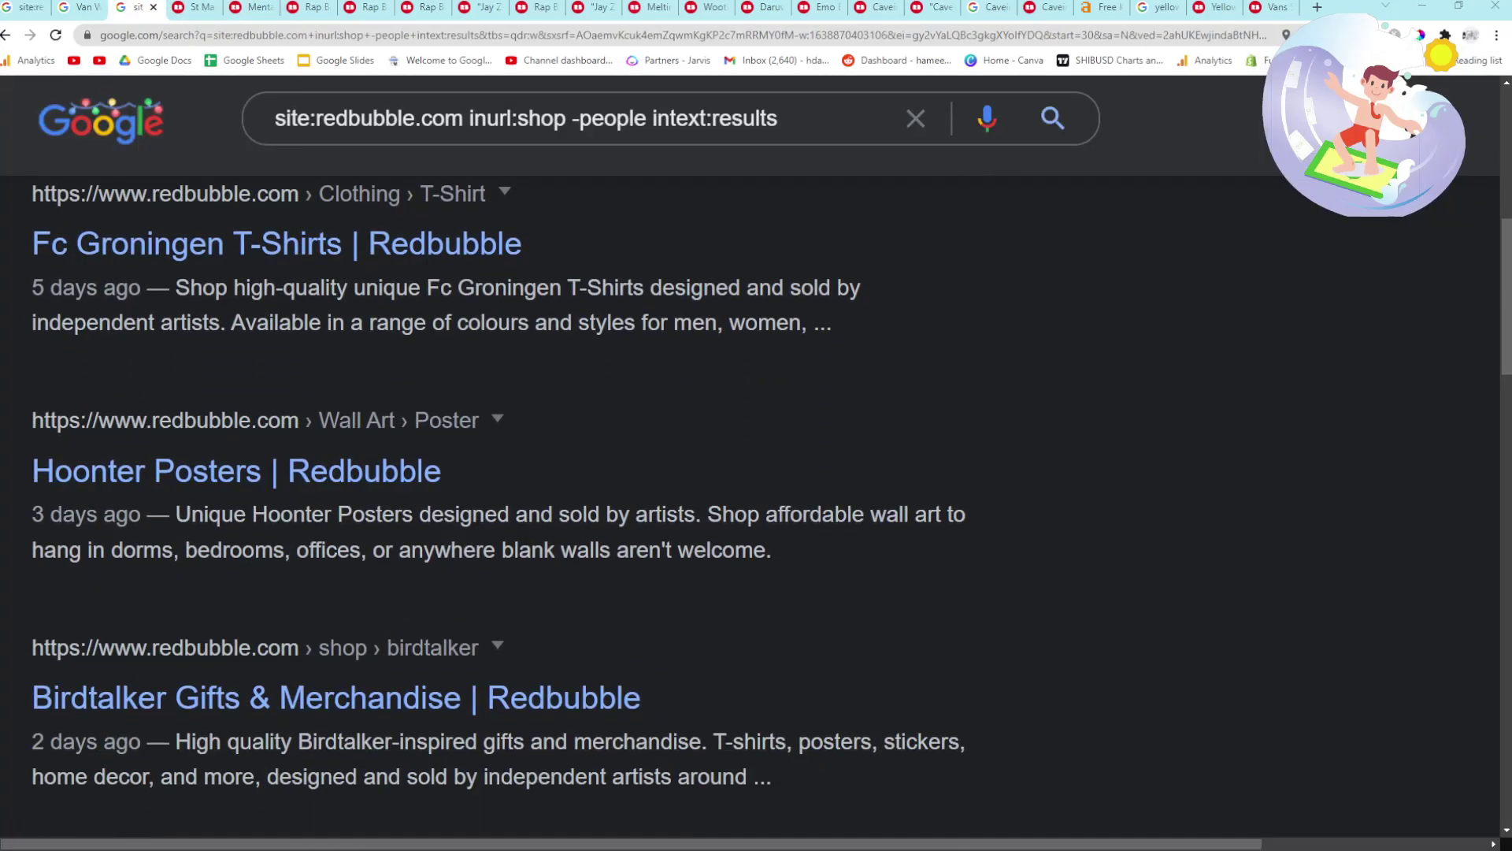
scroll(425, 364, "down", 5)
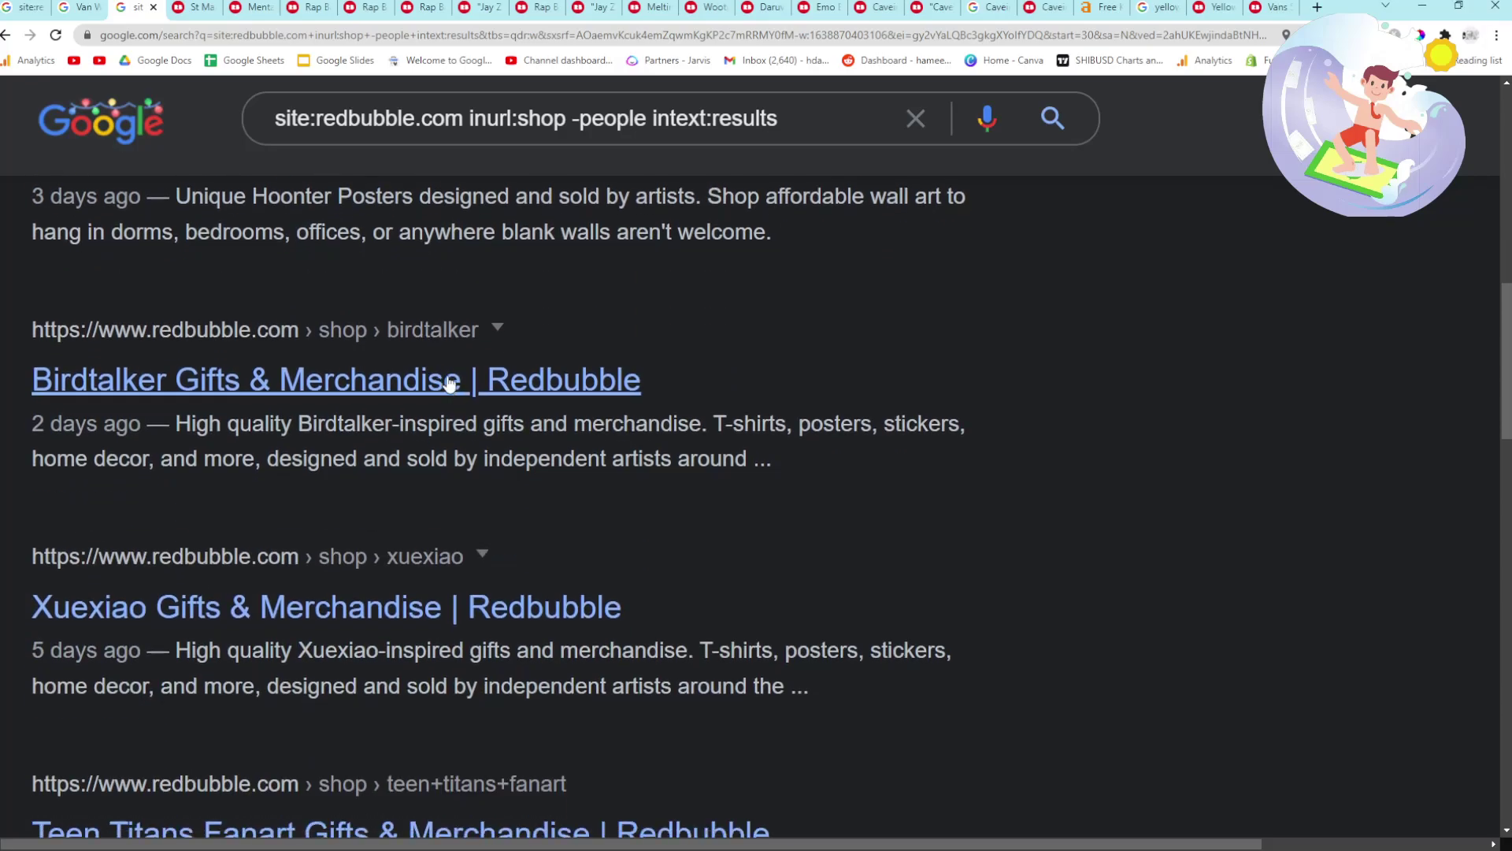
scroll(466, 363, "down", 1)
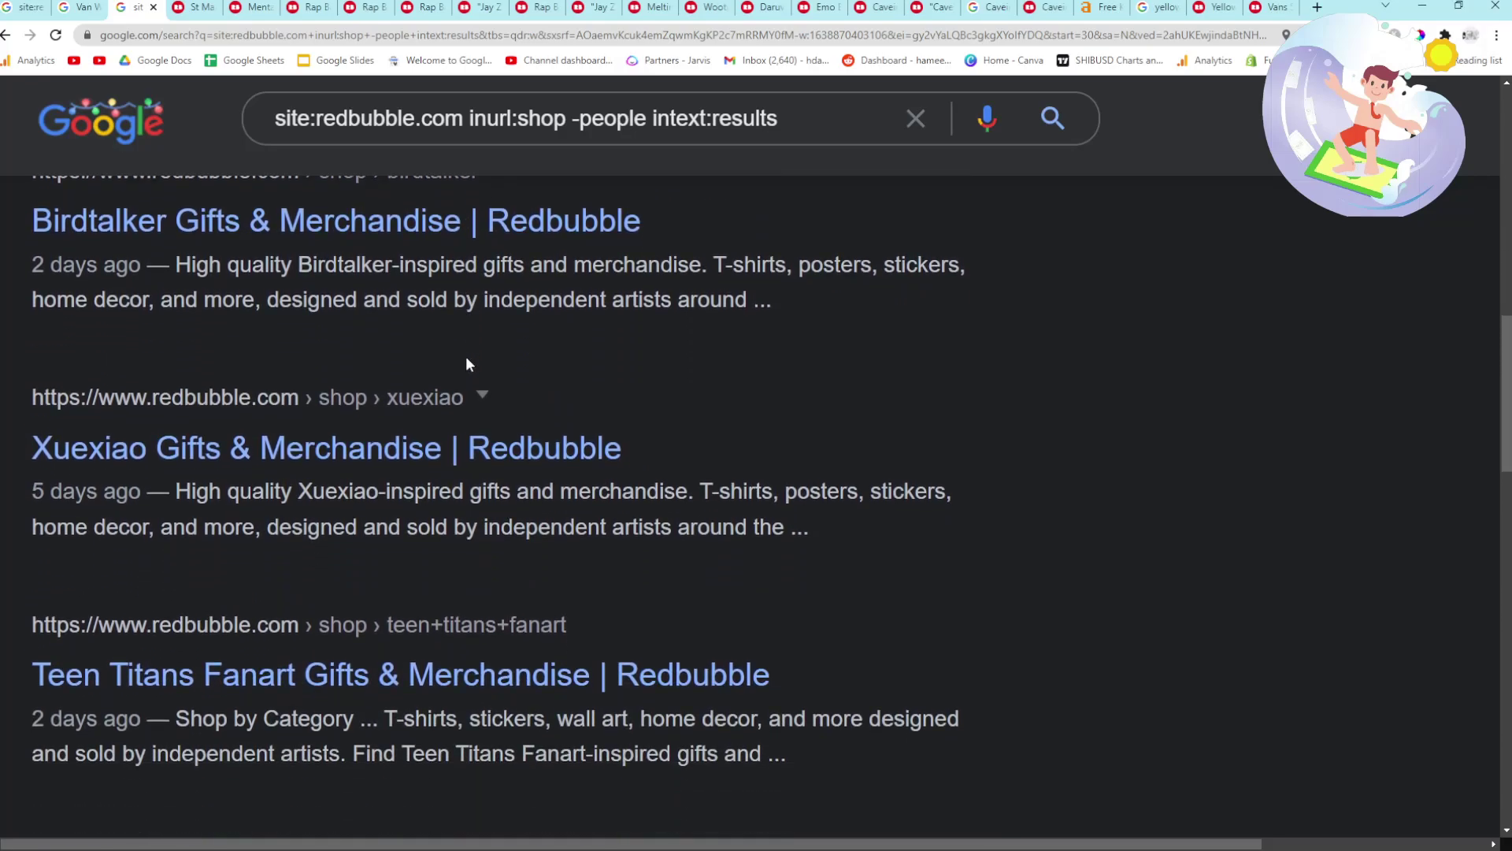
scroll(466, 362, "down", 6)
scroll(465, 360, "down", 6)
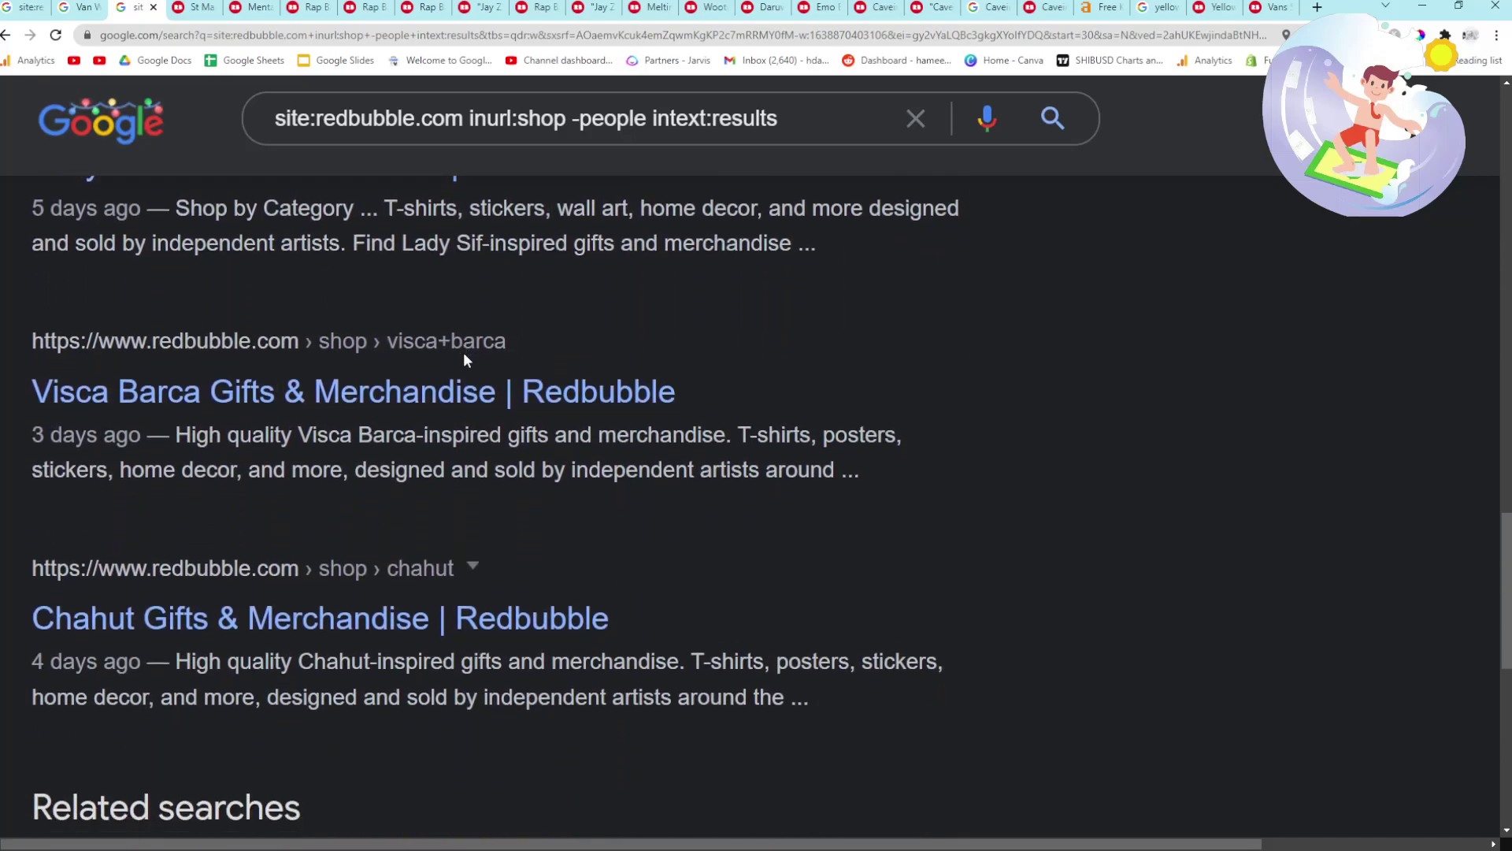
scroll(463, 352, "down", 5)
scroll(1181, 331, "up", 20)
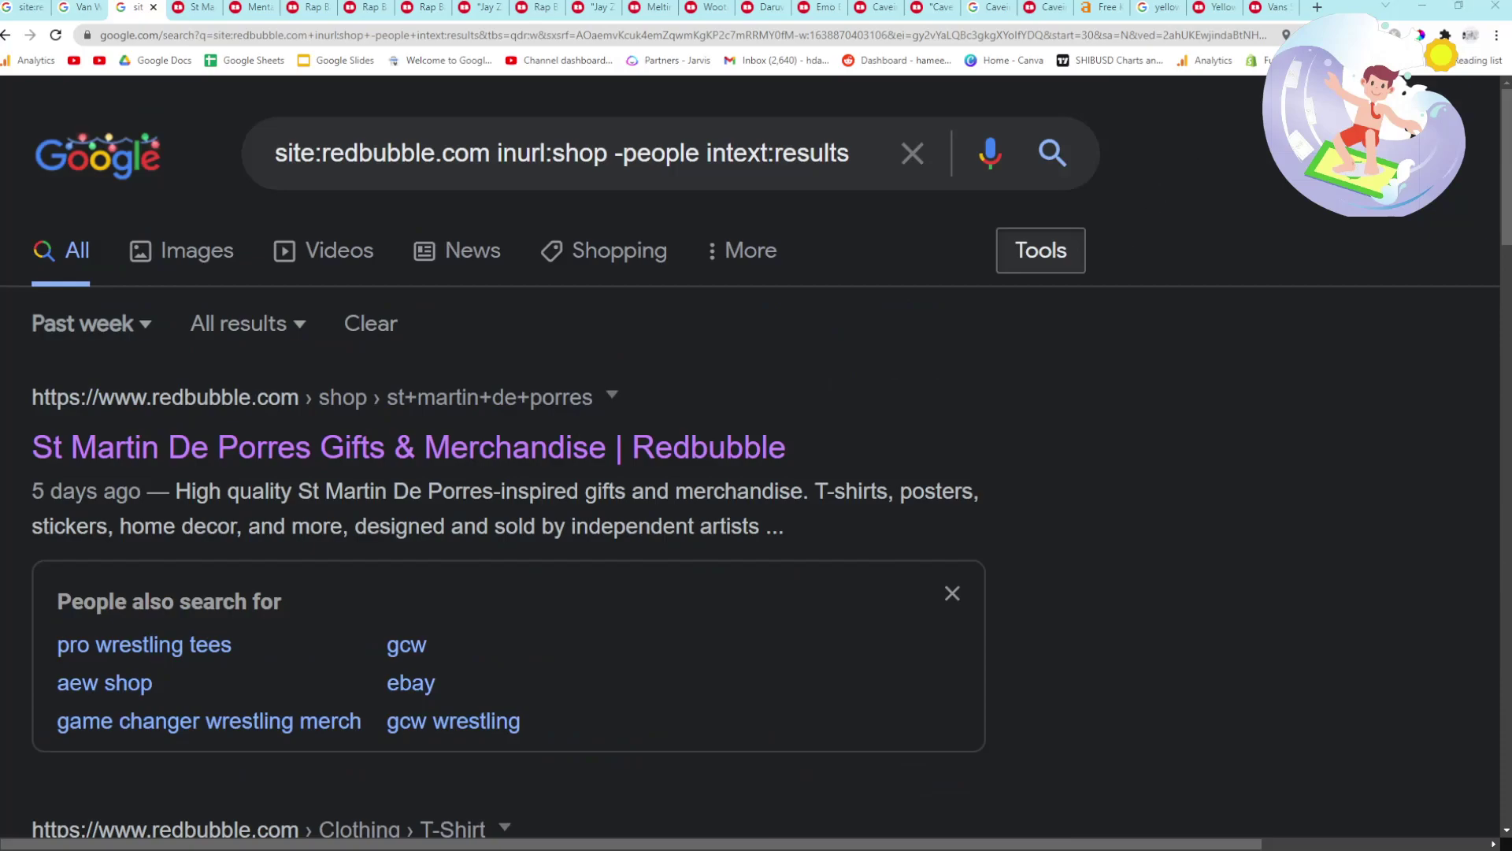